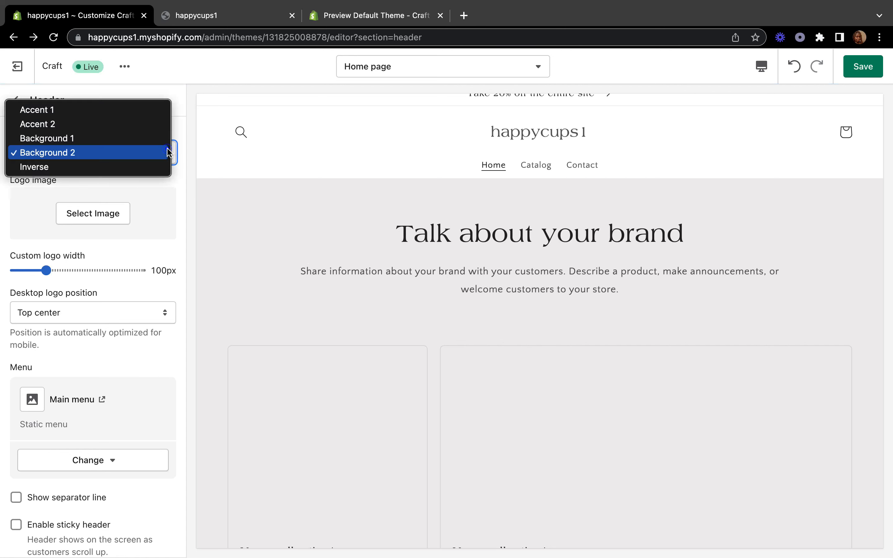
Try the Inverse and Background 1 color schemes on the header, and return it to Background 2.
click(124, 166)
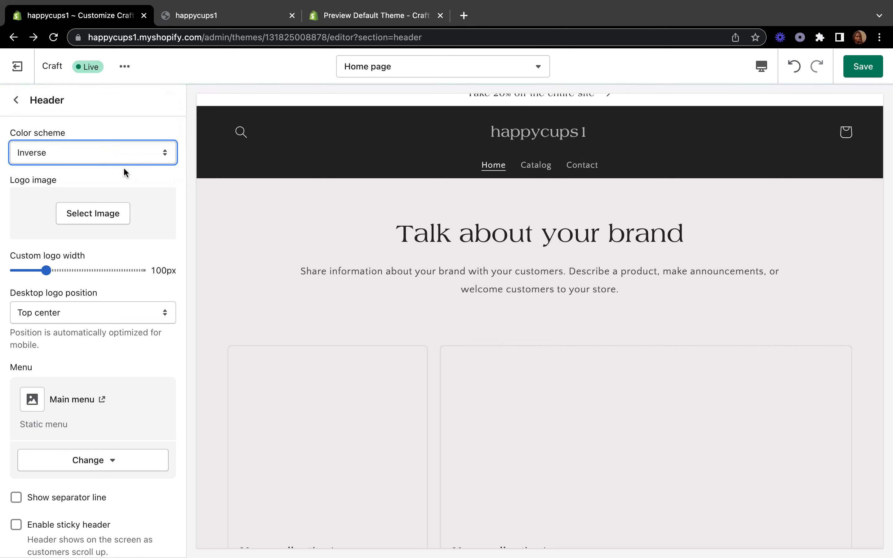
scroll(336, 210, up, 2)
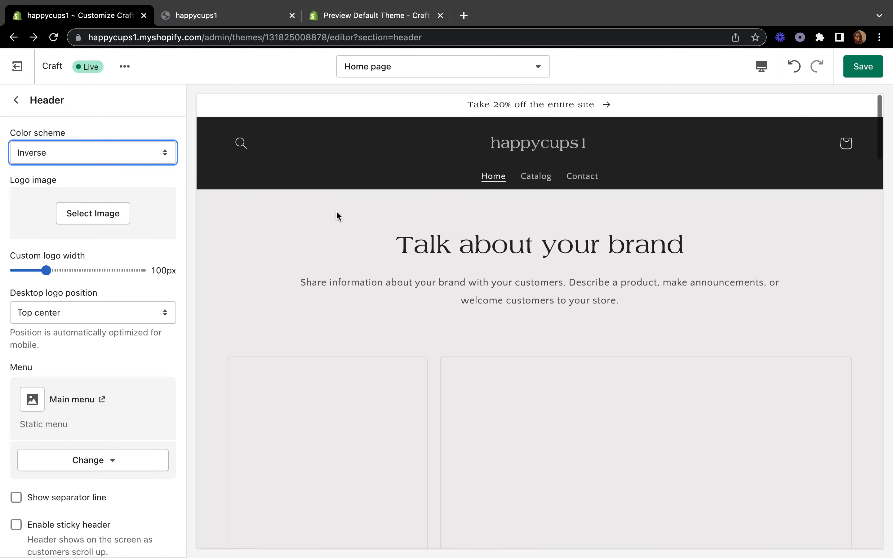
click(165, 153)
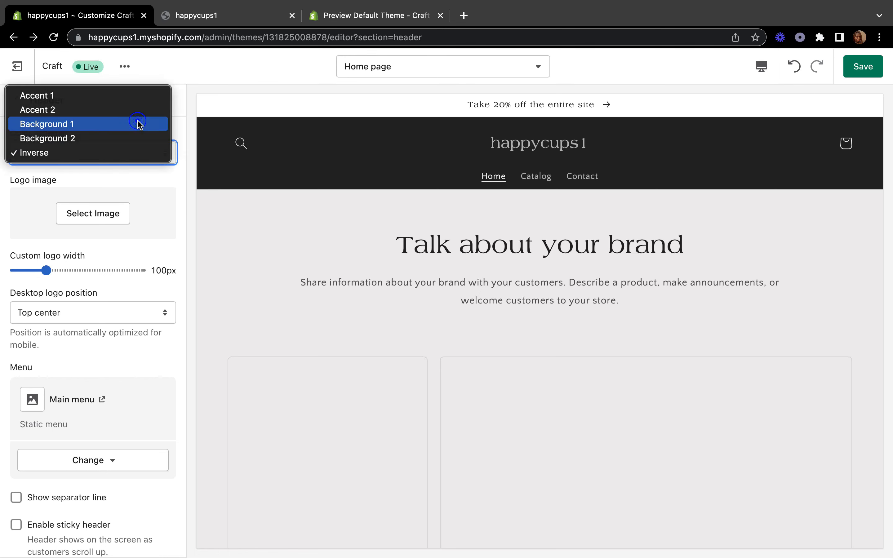
click(138, 124)
click(172, 151)
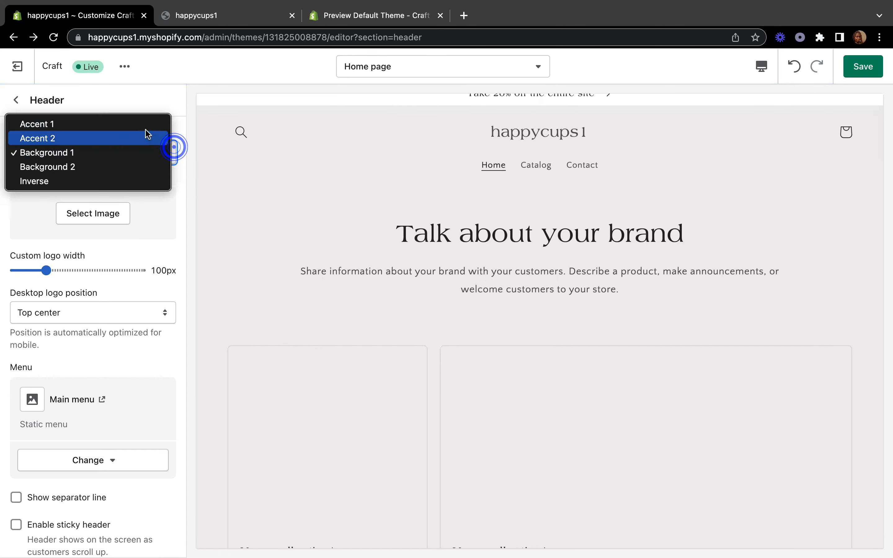
click(141, 167)
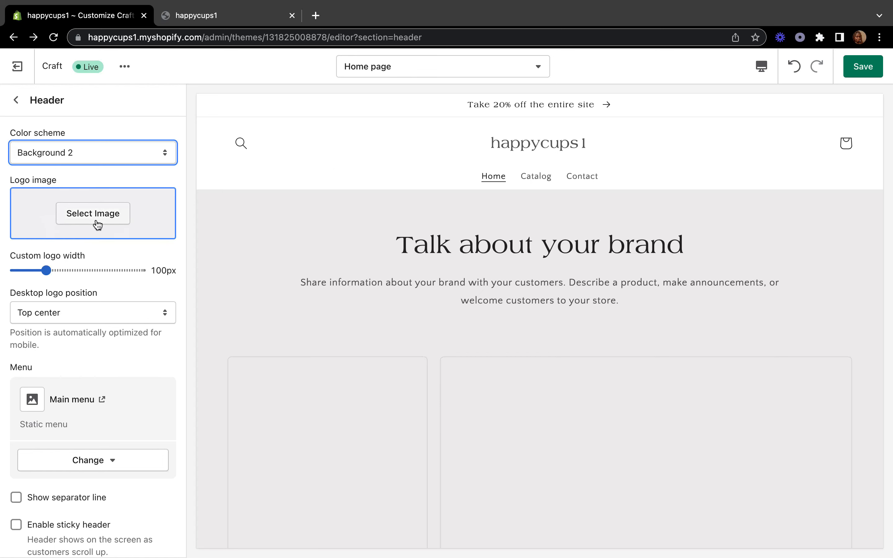
Set the Happy Cups picture from the image library as the header's logo image.
click(98, 224)
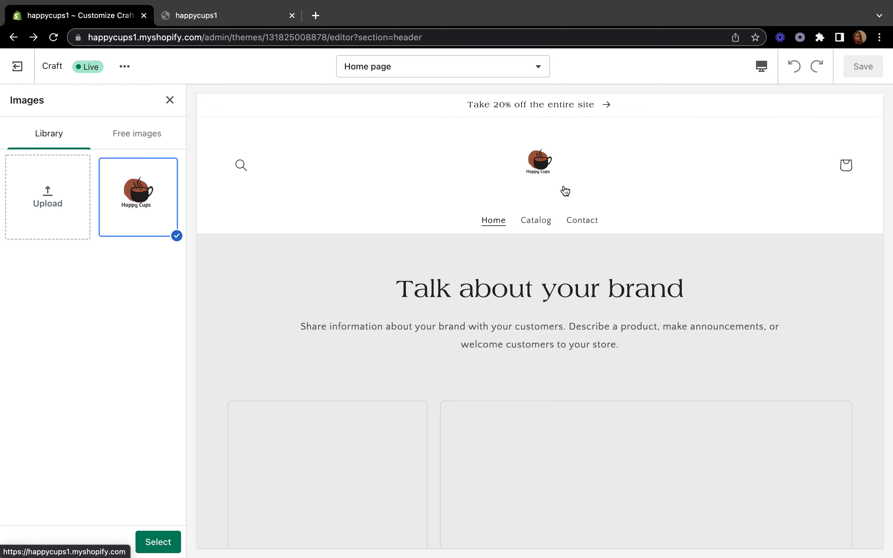
click(155, 541)
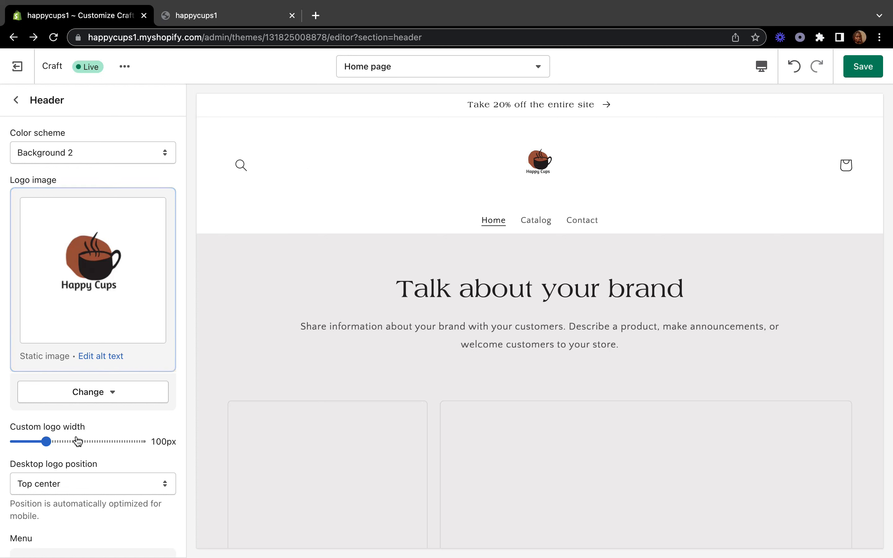
Try custom logo widths of 150, 220 and 90 px for the header logo, and settle on 110 px.
scroll(54, 441, down, 1)
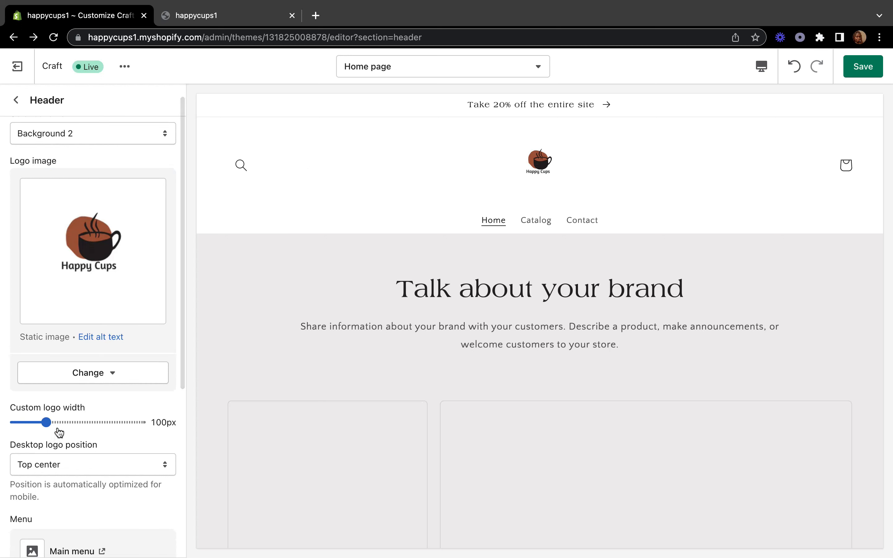
drag(52, 425, 77, 423)
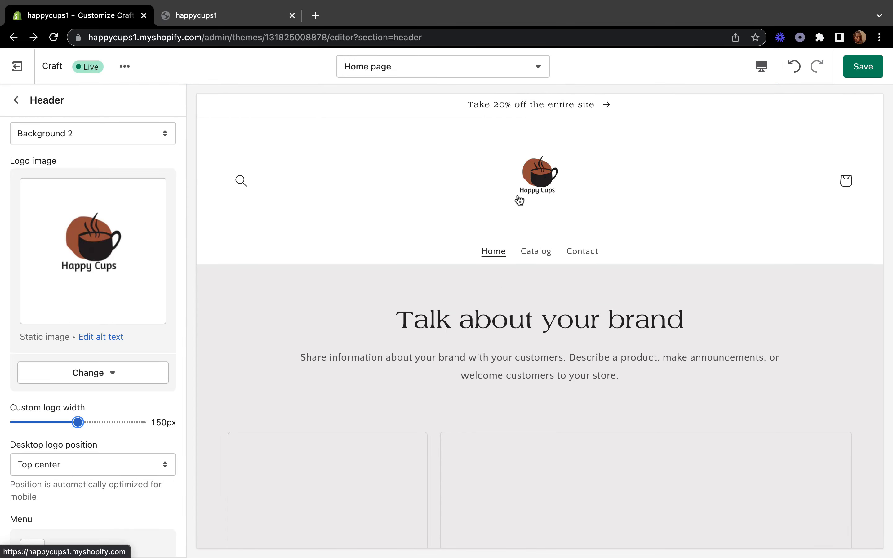
drag(78, 423, 120, 425)
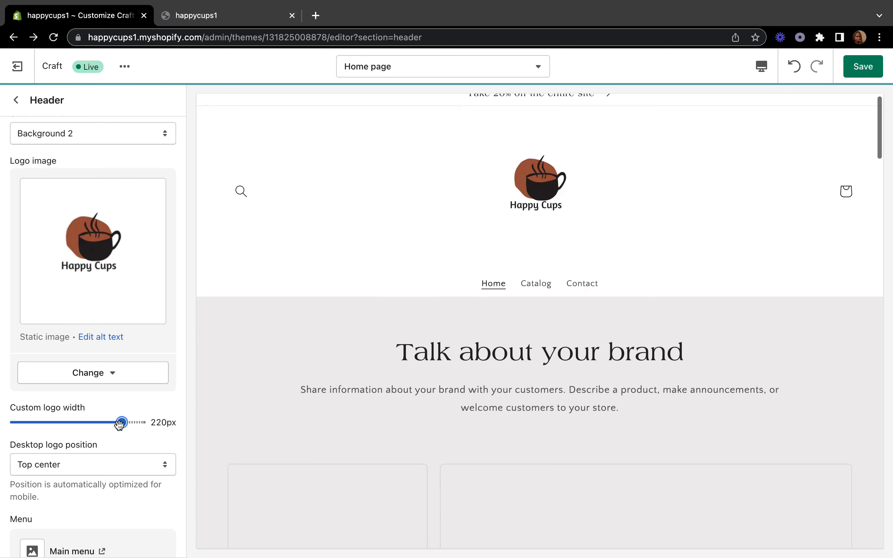
drag(99, 422, 37, 422)
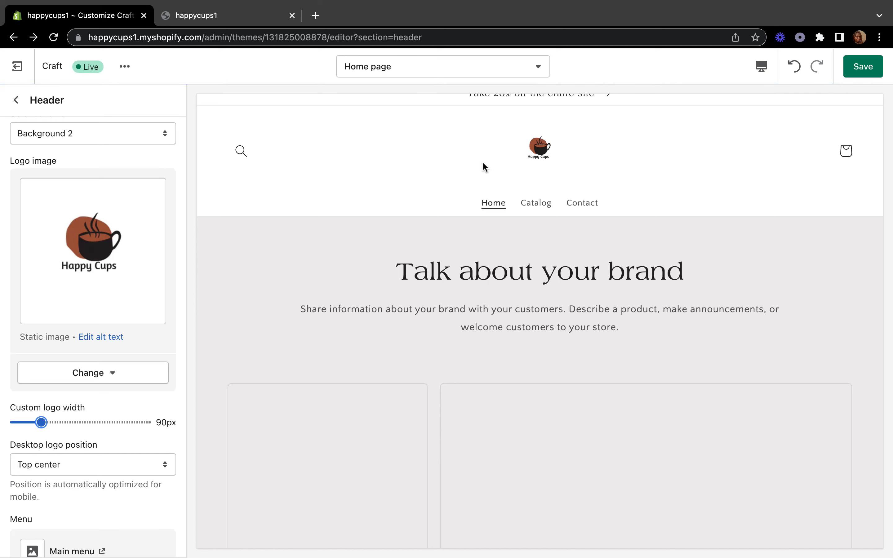
scroll(483, 163, up, 1)
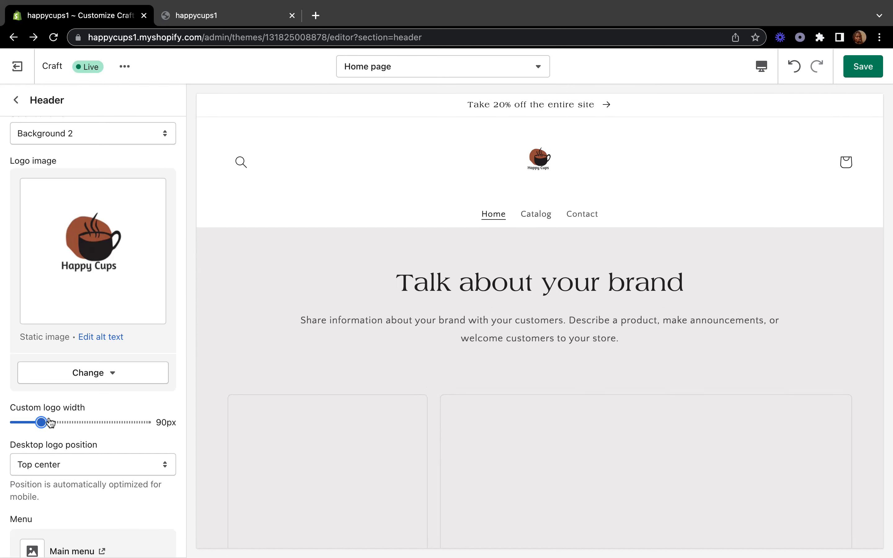
drag(50, 421, 50, 421)
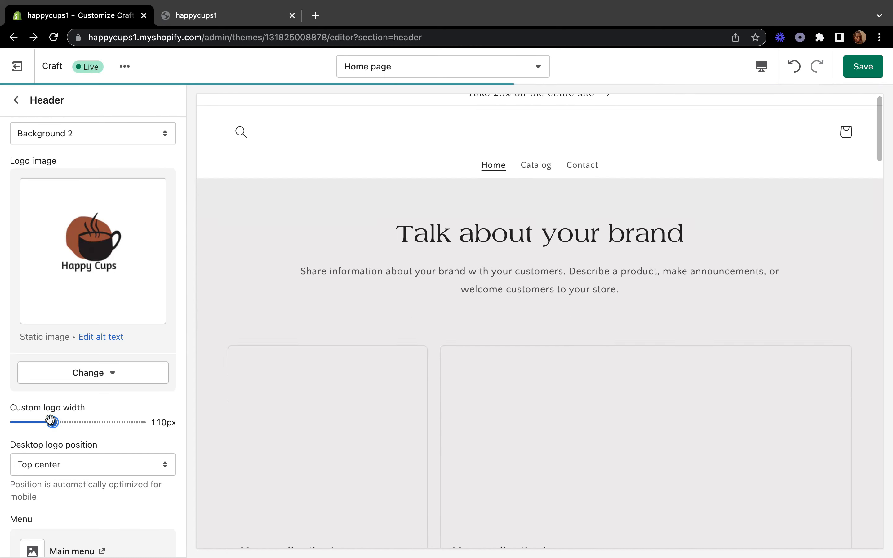
scroll(397, 290, up, 1)
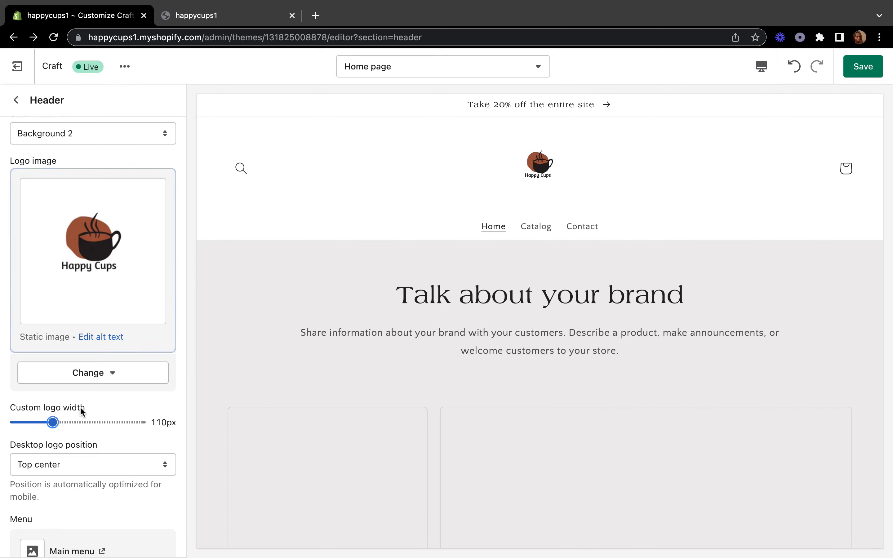
Compare the Top left, Middle left and Top center desktop logo positions, and set the position to Middle left.
scroll(80, 406, down, 3)
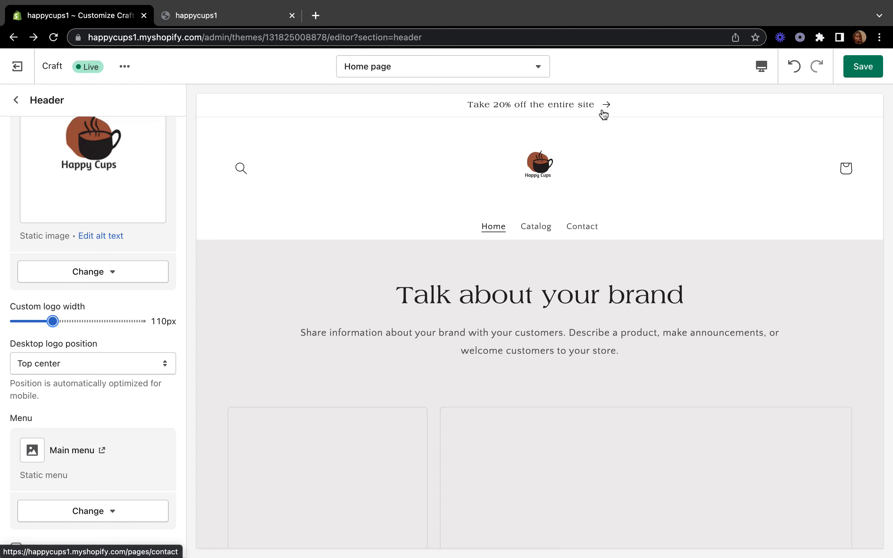
click(147, 370)
click(106, 348)
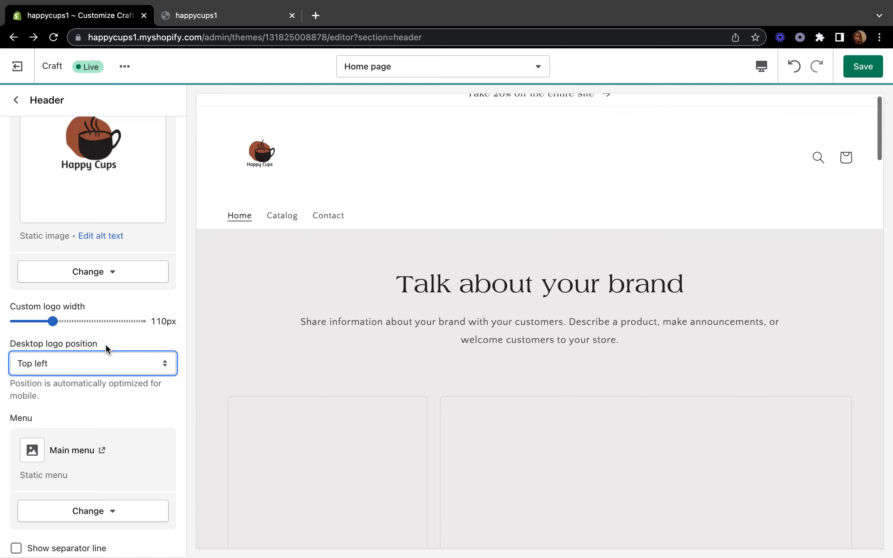
click(157, 360)
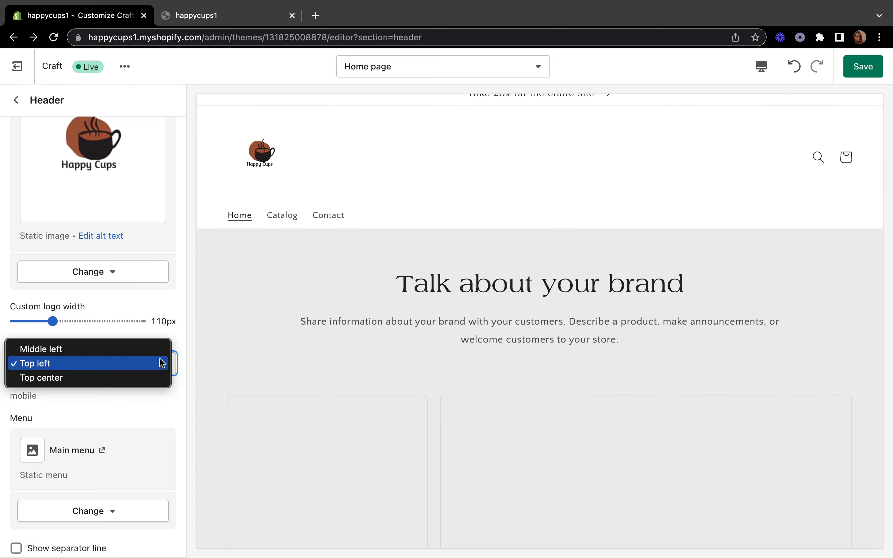
click(138, 349)
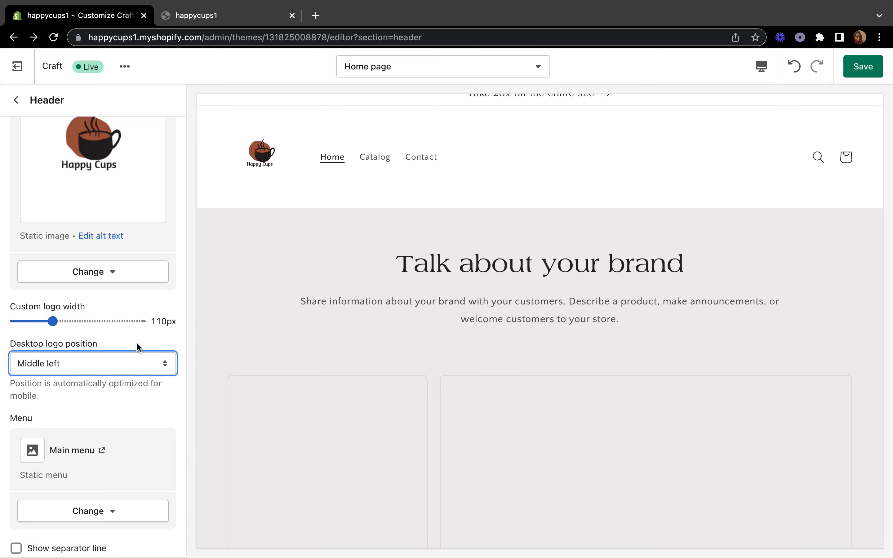
click(151, 370)
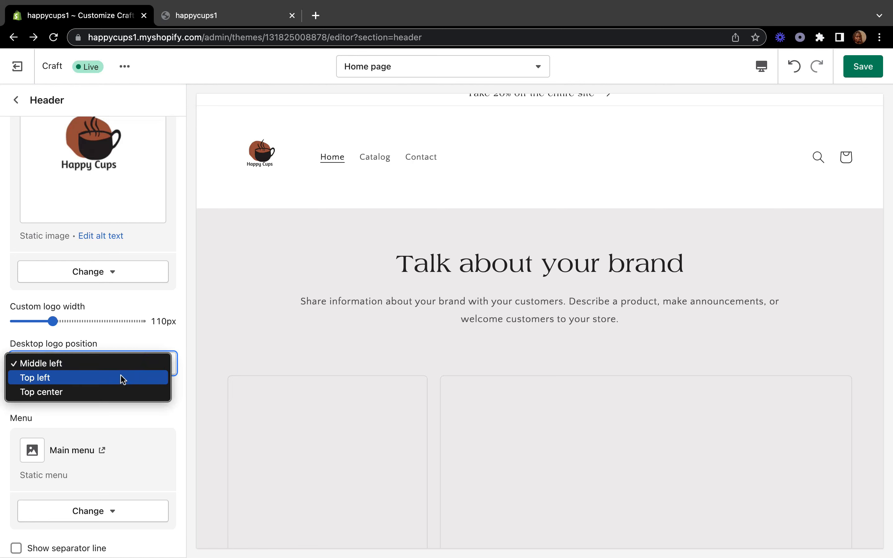
click(118, 391)
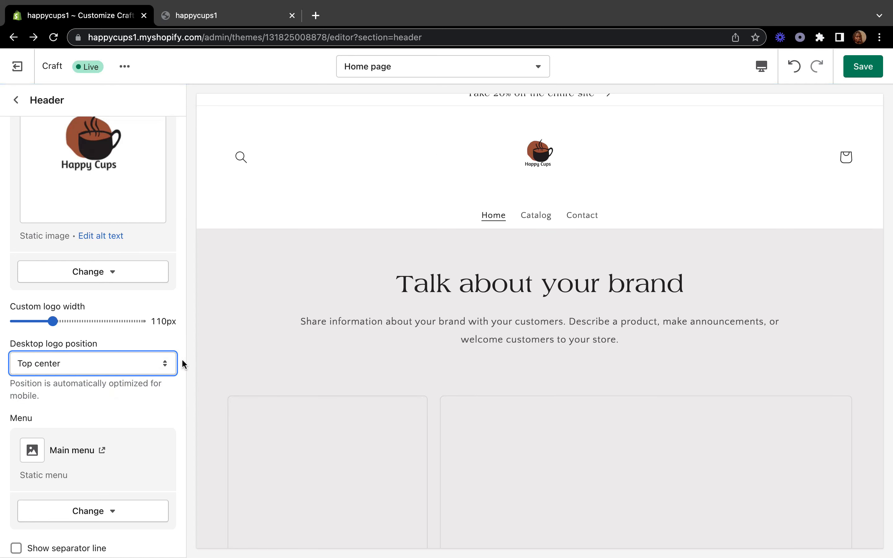
click(167, 363)
click(123, 335)
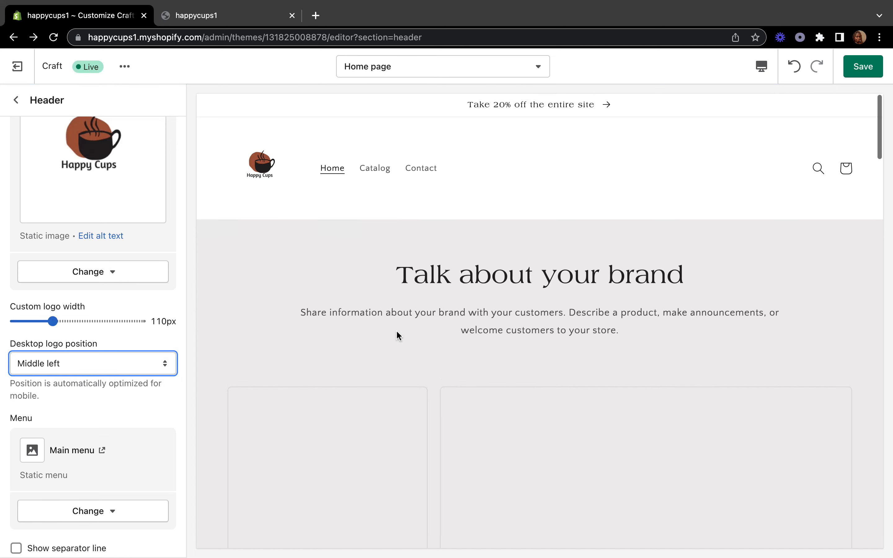
Save the header changes and return to the home page's section list.
scroll(396, 332, down, 5)
scroll(140, 449, down, 5)
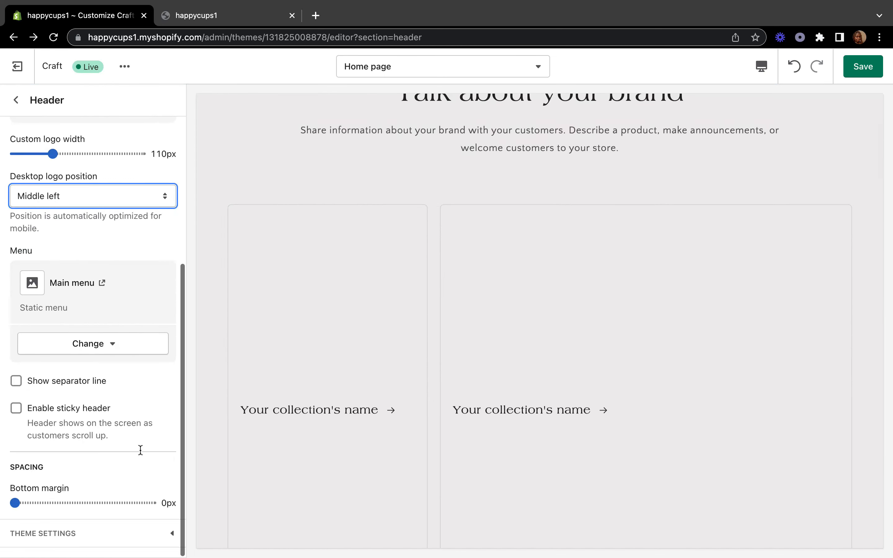
scroll(104, 341, up, 8)
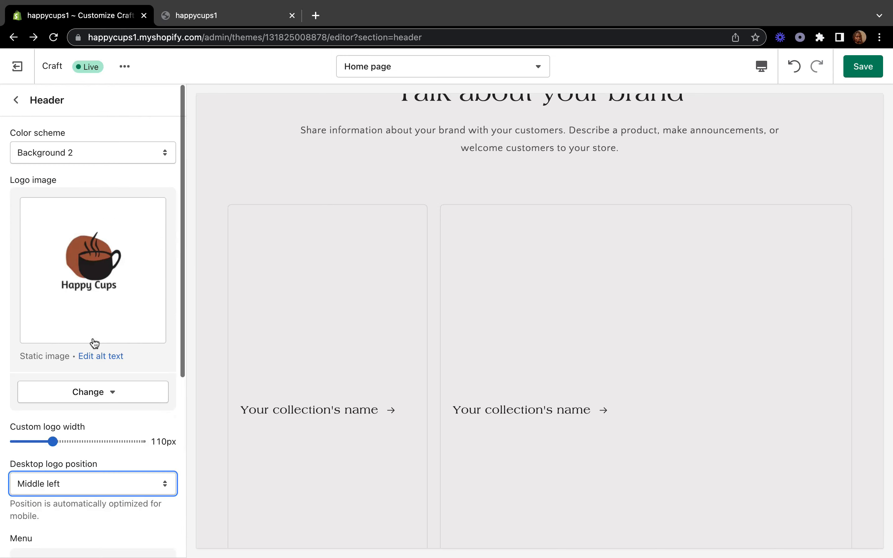
click(864, 65)
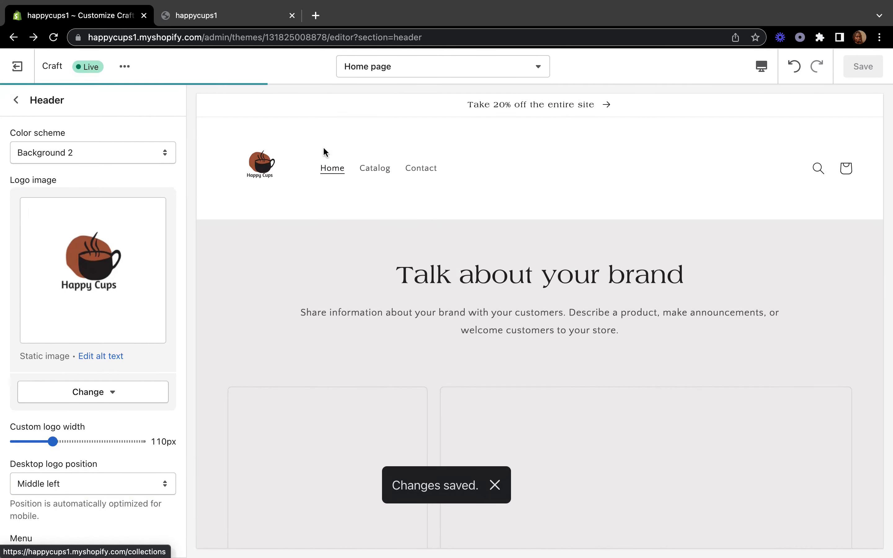
click(16, 100)
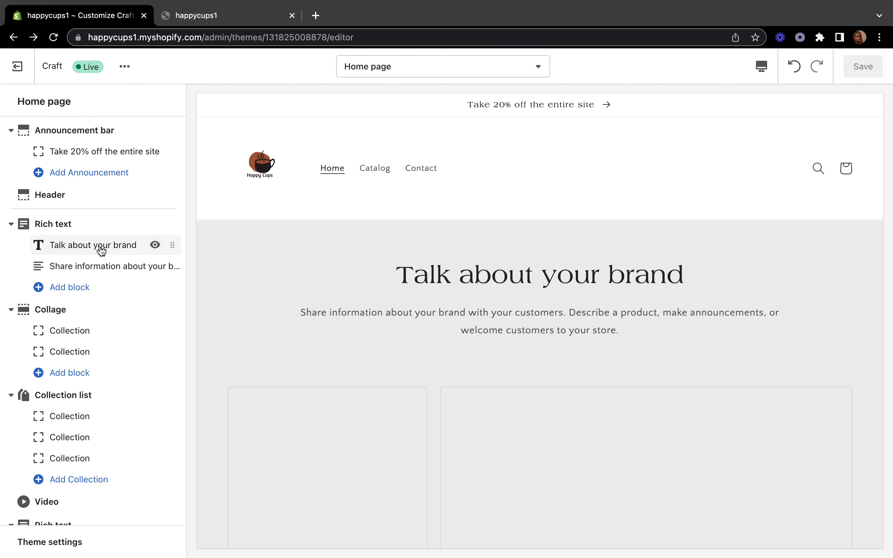
Try hiding the heading and text blocks of the first Rich text section, and show both again.
click(155, 245)
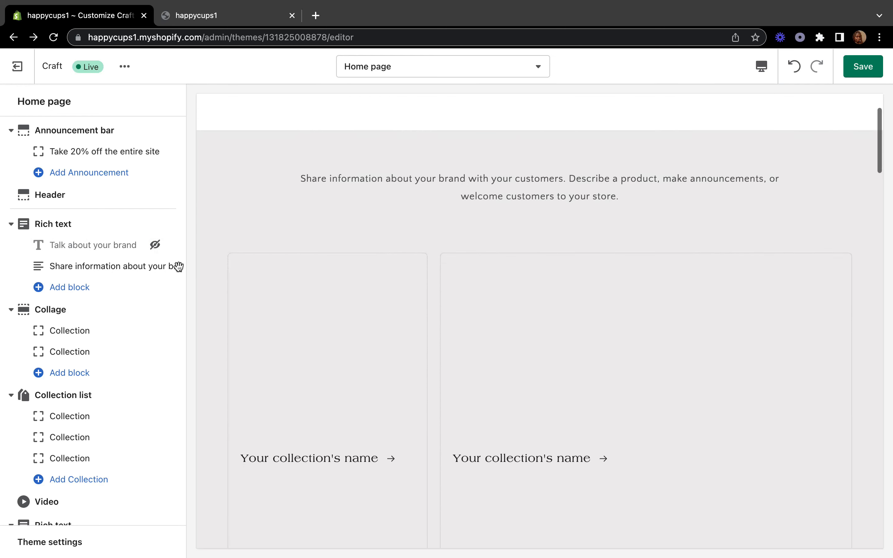
click(156, 265)
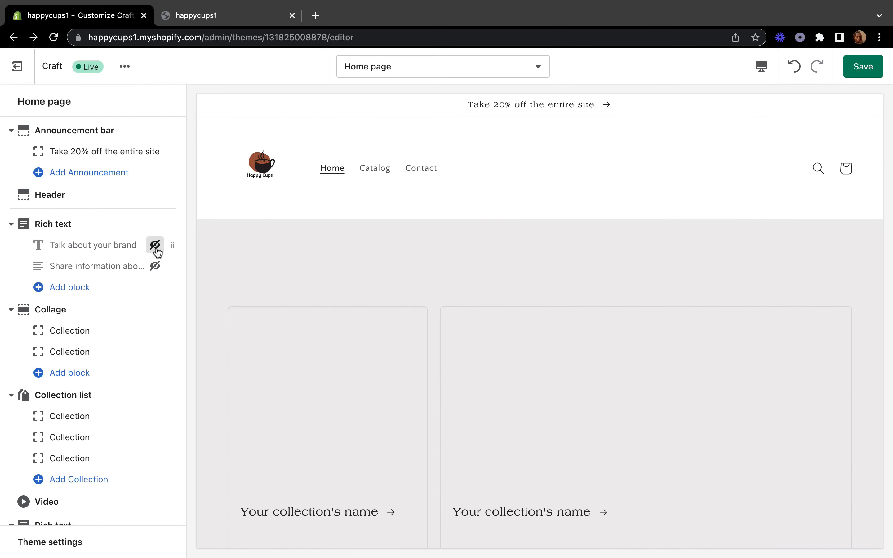
click(155, 246)
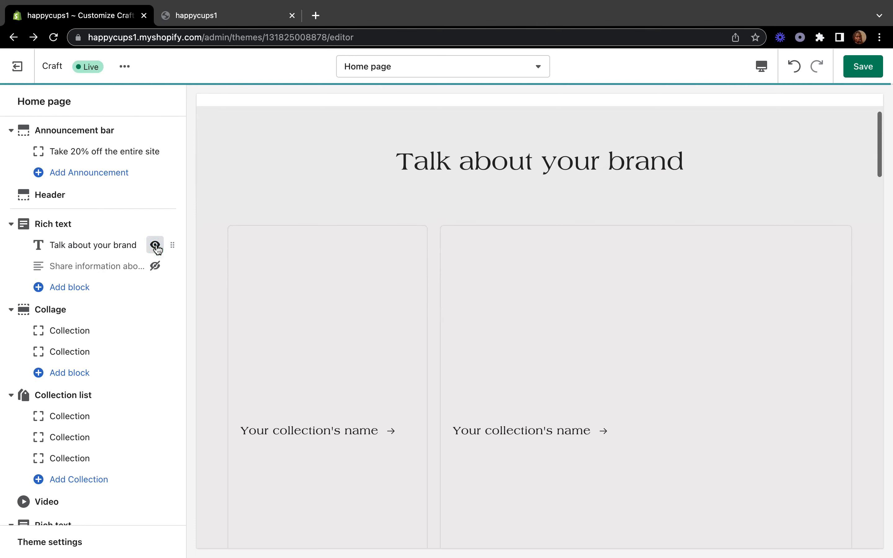
click(153, 265)
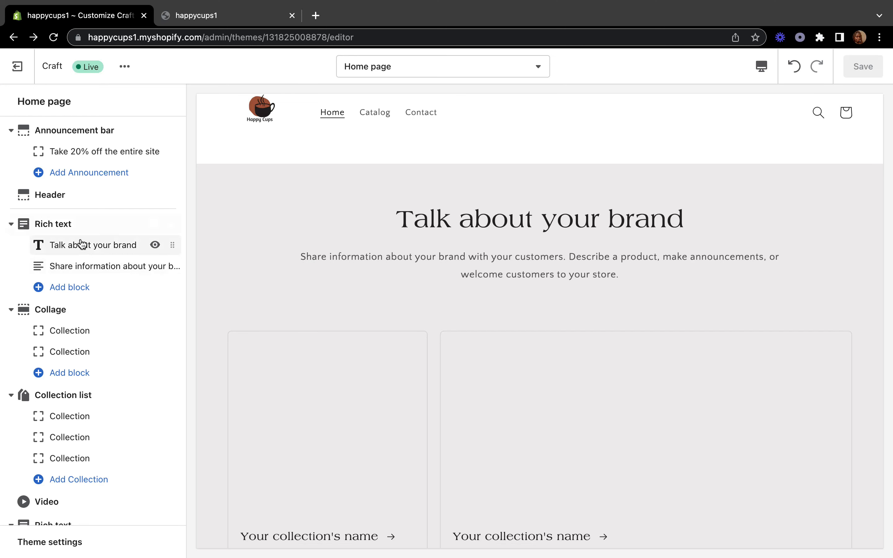
Replace the "Talk about your brand" heading in the Rich text section with "About Us".
click(83, 247)
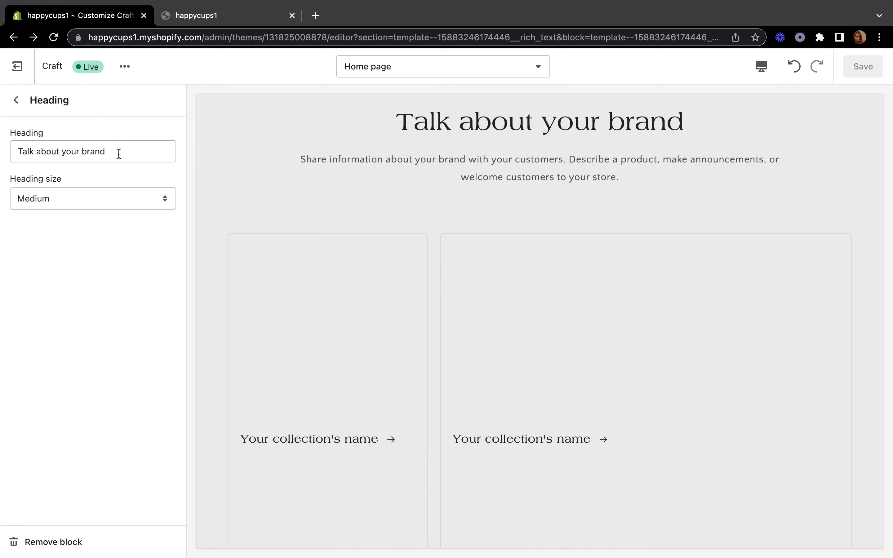
drag(118, 153, 16, 155)
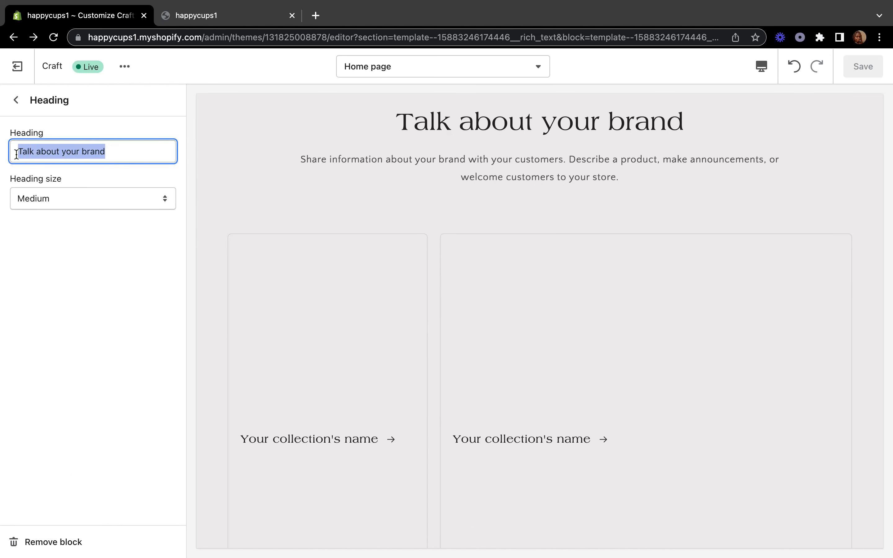
text(A)
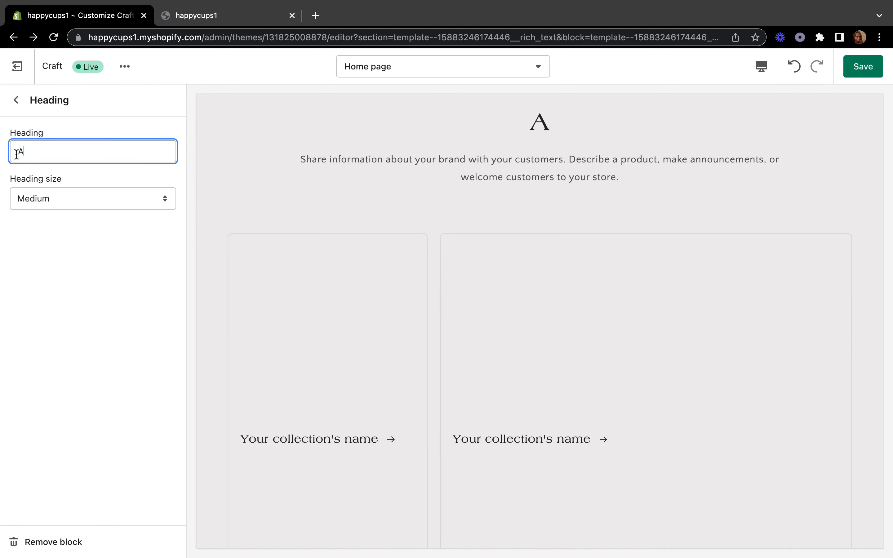
text(bou)
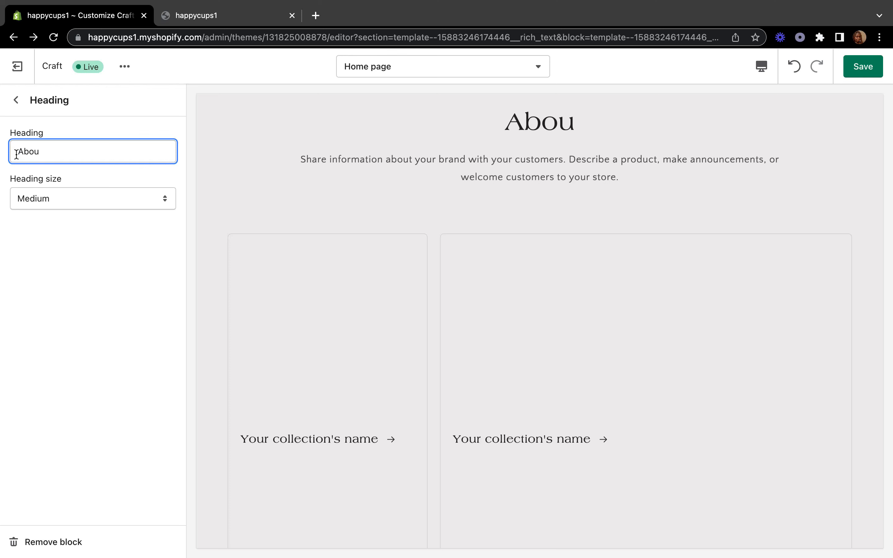
text(t Us)
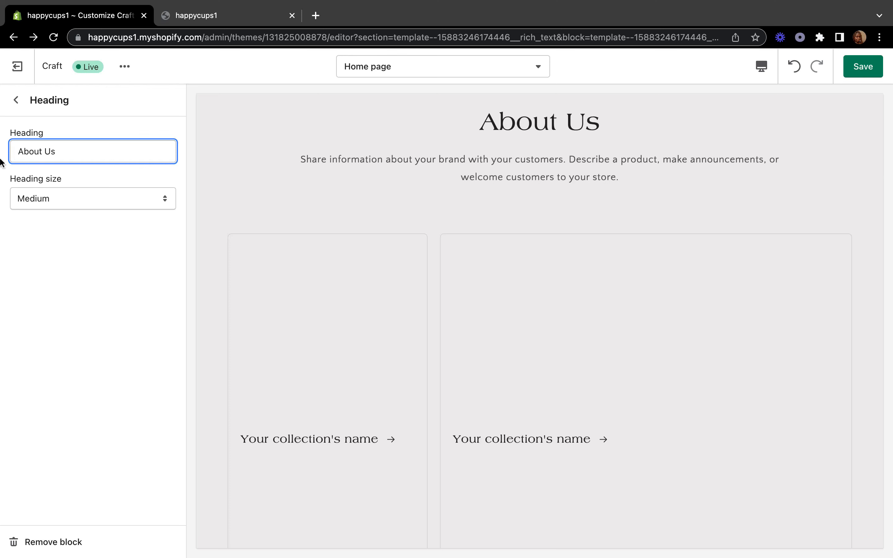
Try the Small and Large heading sizes on the "About Us" heading, and set the size back to Medium.
click(164, 199)
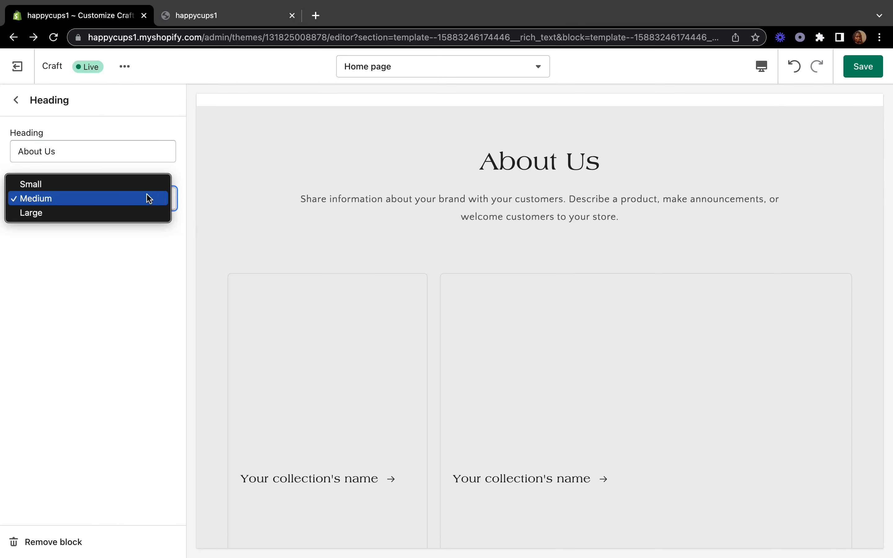
click(80, 185)
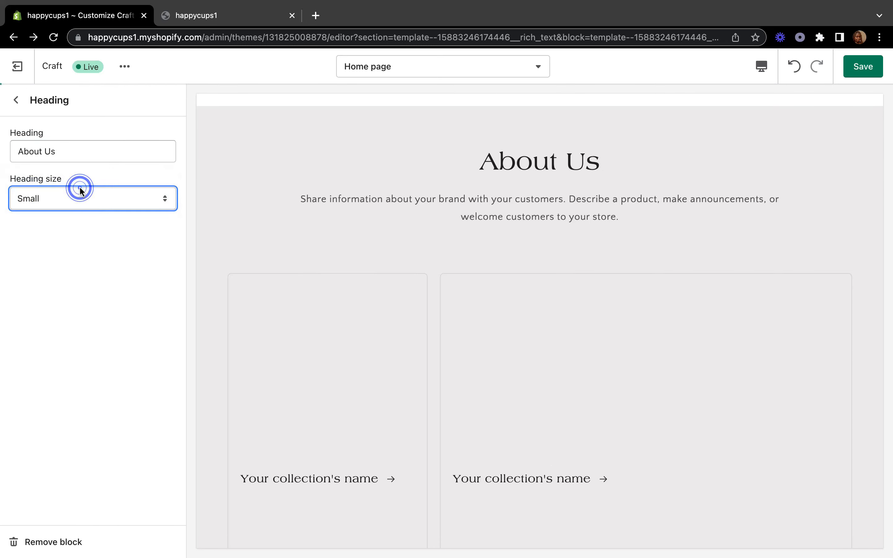
click(159, 201)
click(136, 213)
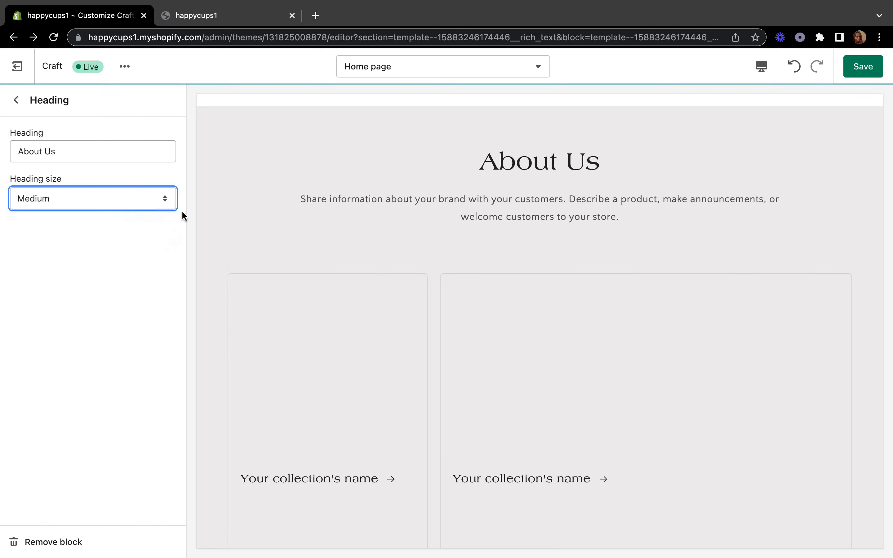
click(175, 207)
click(131, 212)
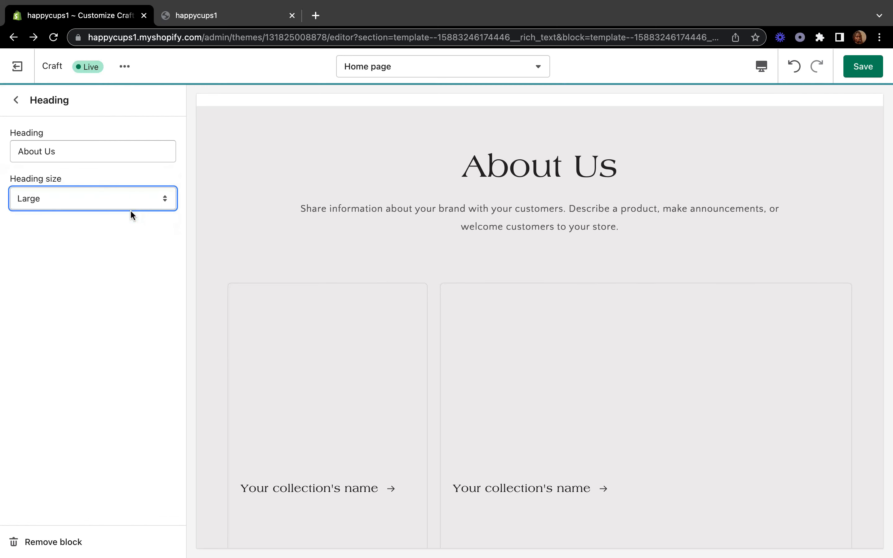
click(159, 202)
click(136, 181)
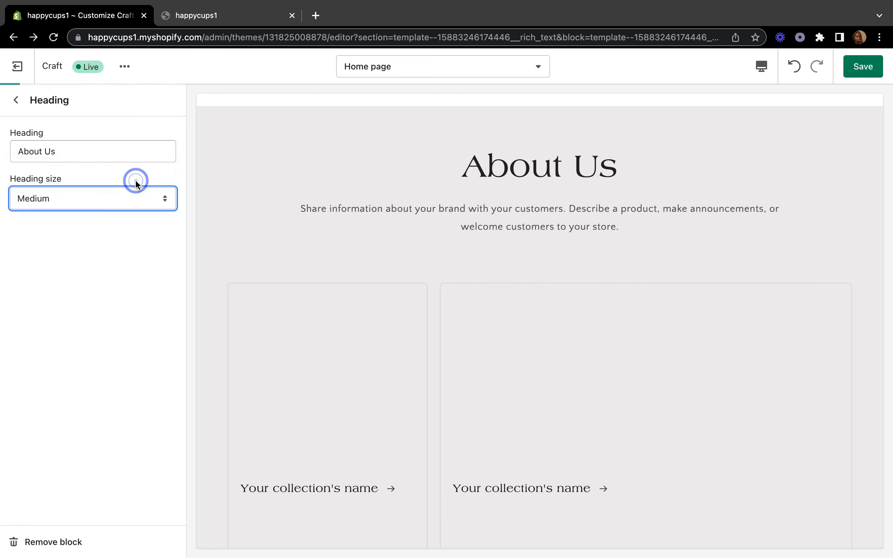
Delete the sentence "Share information about your brand with your customers." from the description under "About Us" and return to the section list.
click(15, 101)
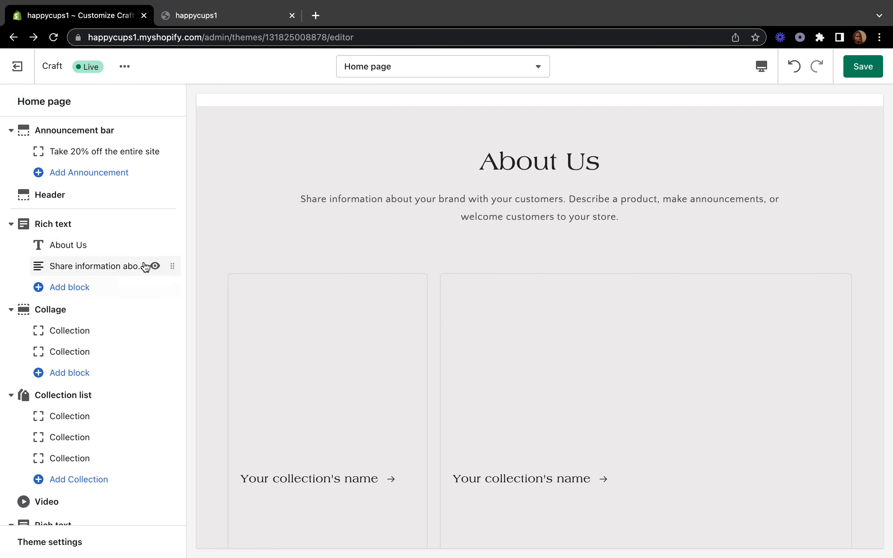
click(145, 272)
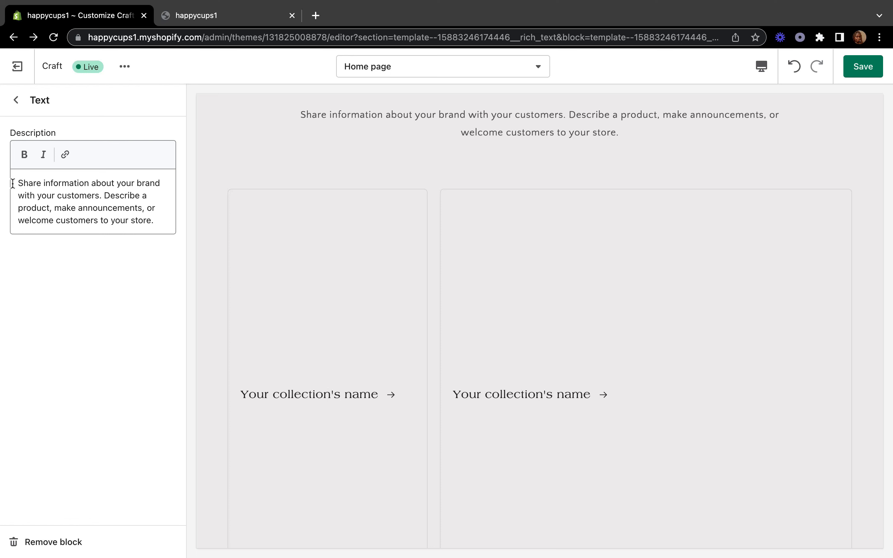
drag(19, 183, 100, 195)
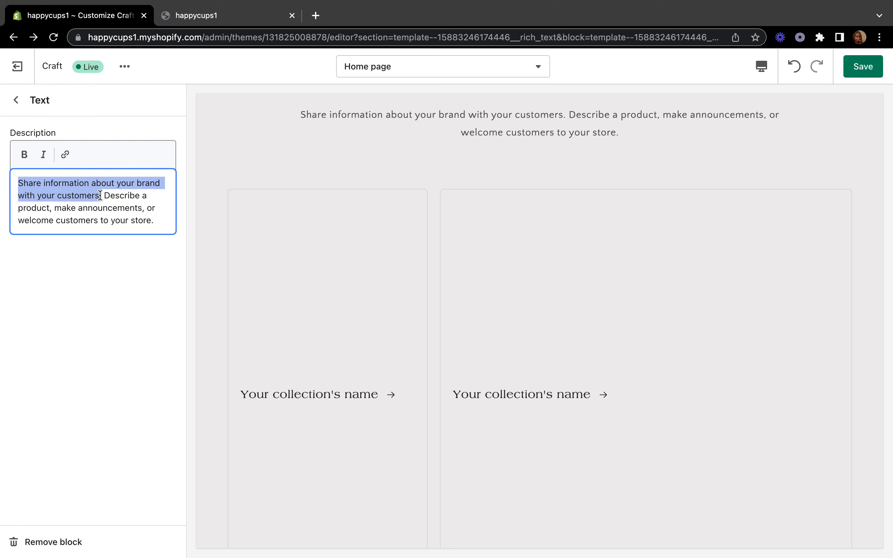
key(BackSpace)
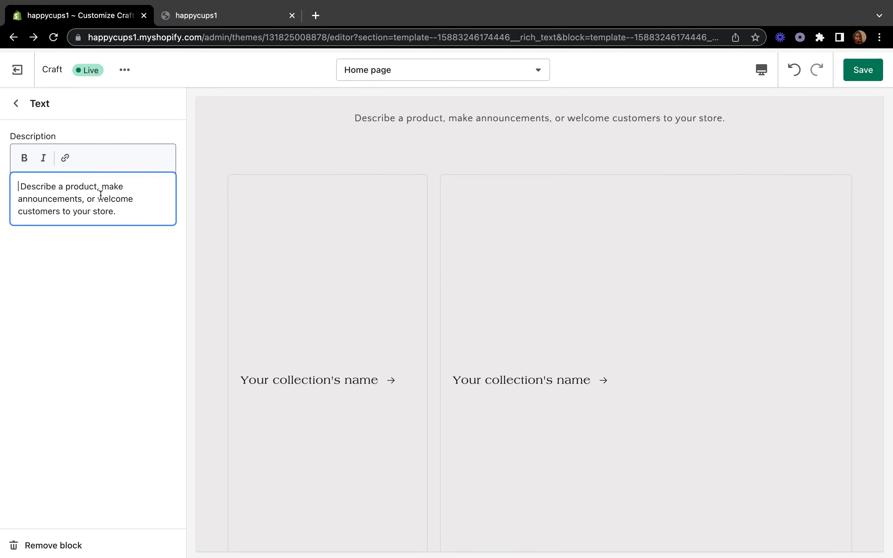
click(15, 103)
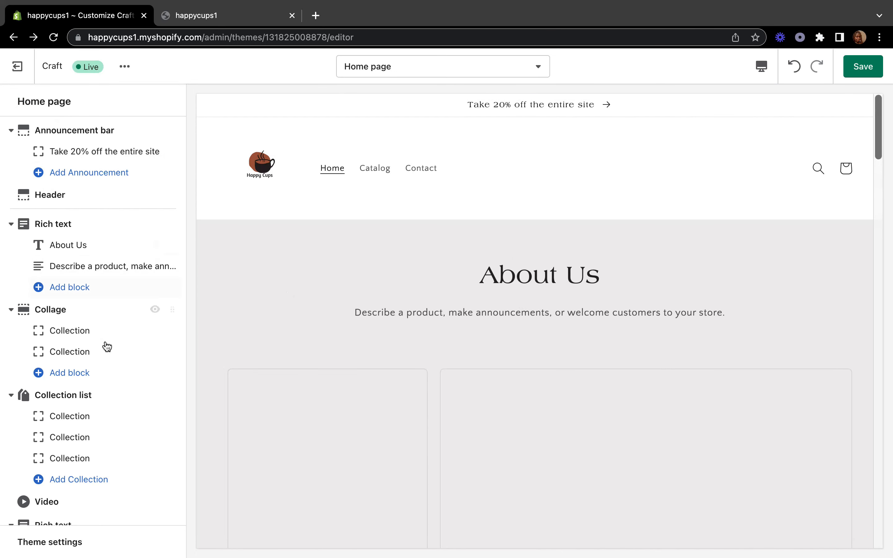
View the collection choices for the first Collection block of the Collage section, without selecting one, and return to the section list.
scroll(72, 370, down, 3)
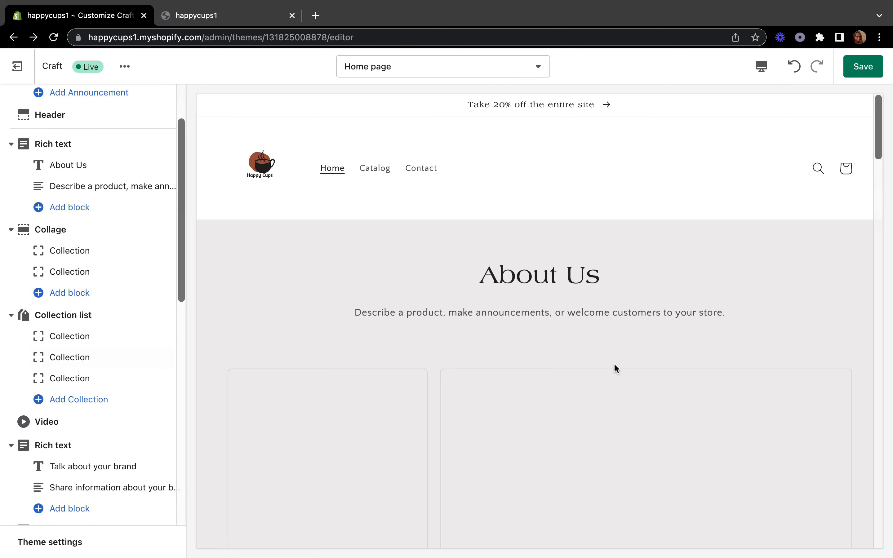
scroll(613, 367, down, 3)
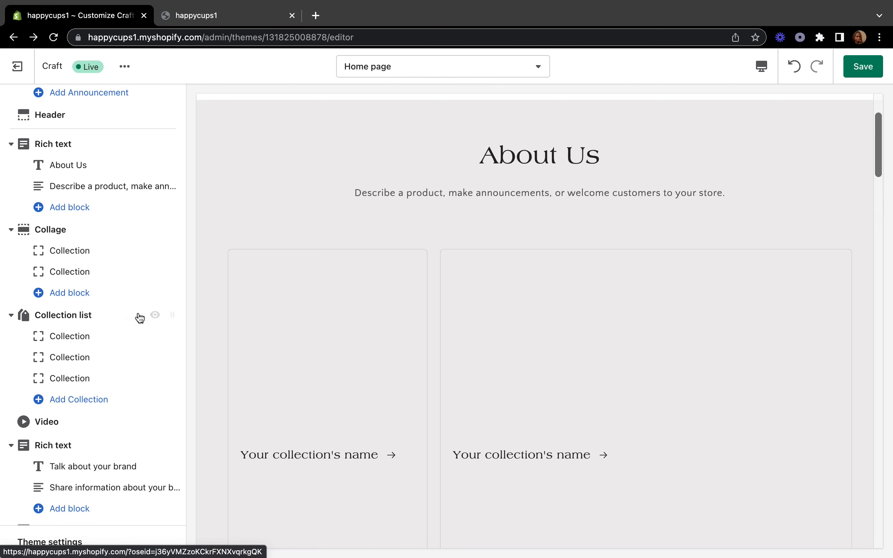
click(89, 251)
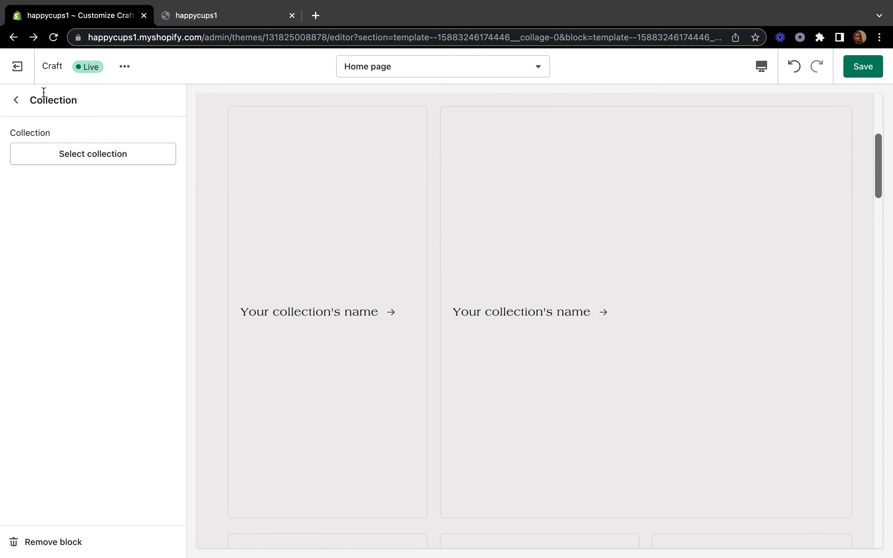
click(92, 152)
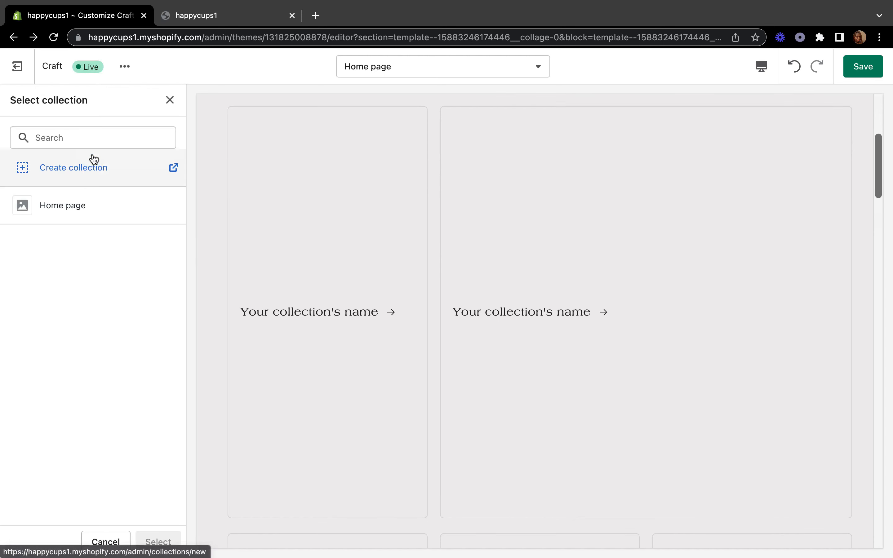
click(168, 100)
click(17, 99)
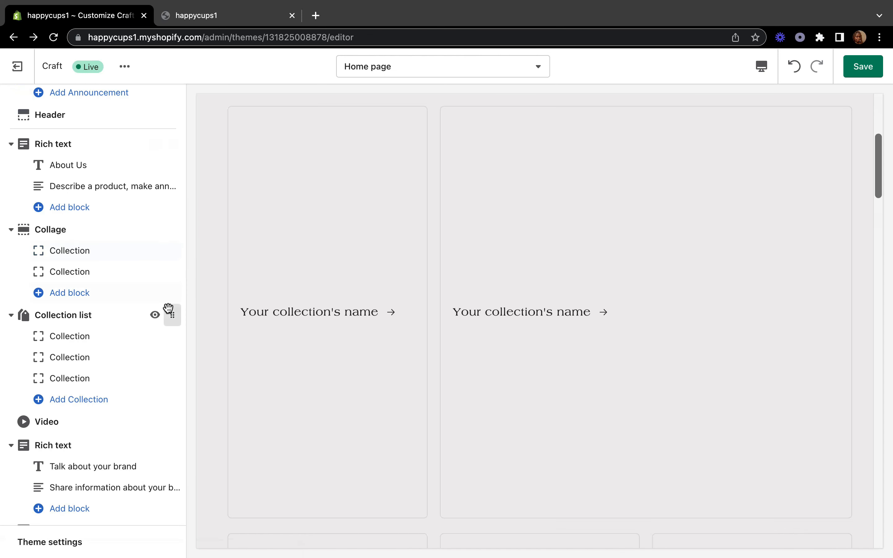
Review the home page's section list and page preview, and save the theme changes.
scroll(169, 308, up, 3)
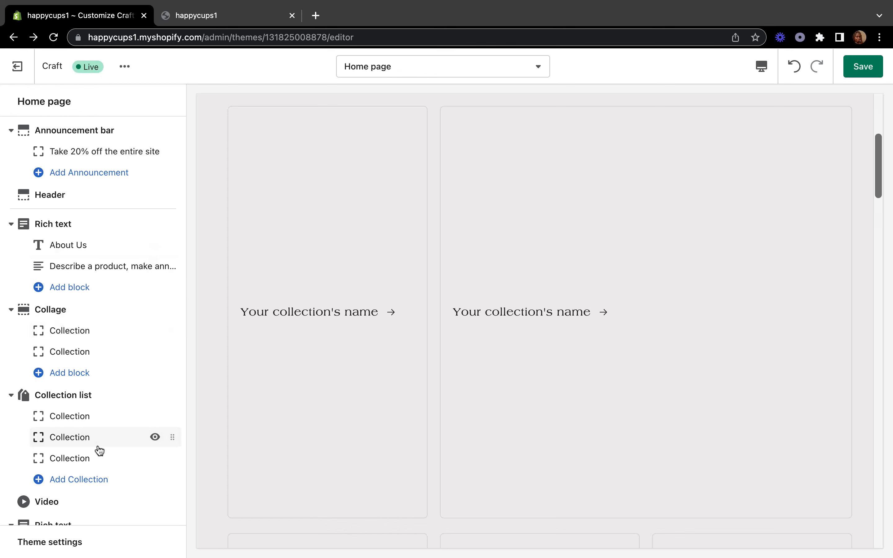
scroll(98, 450, down, 3)
scroll(100, 450, down, 3)
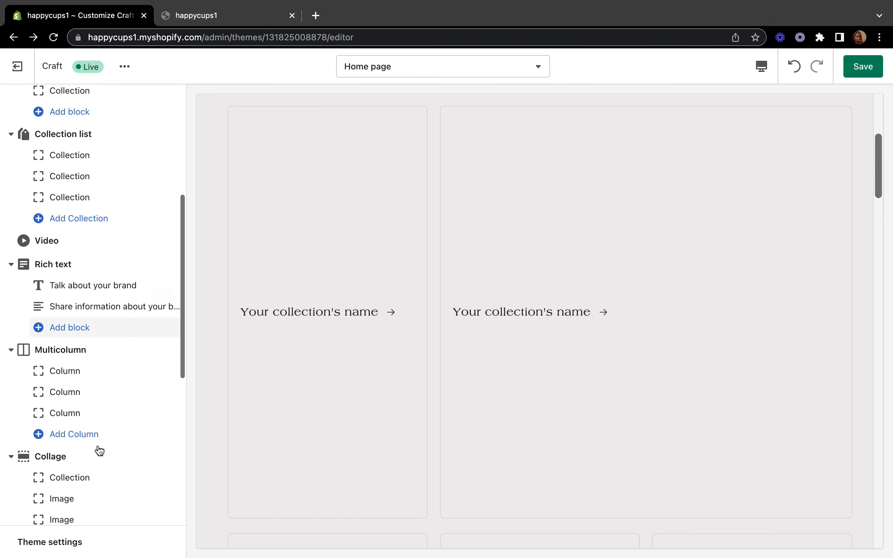
scroll(99, 450, up, 6)
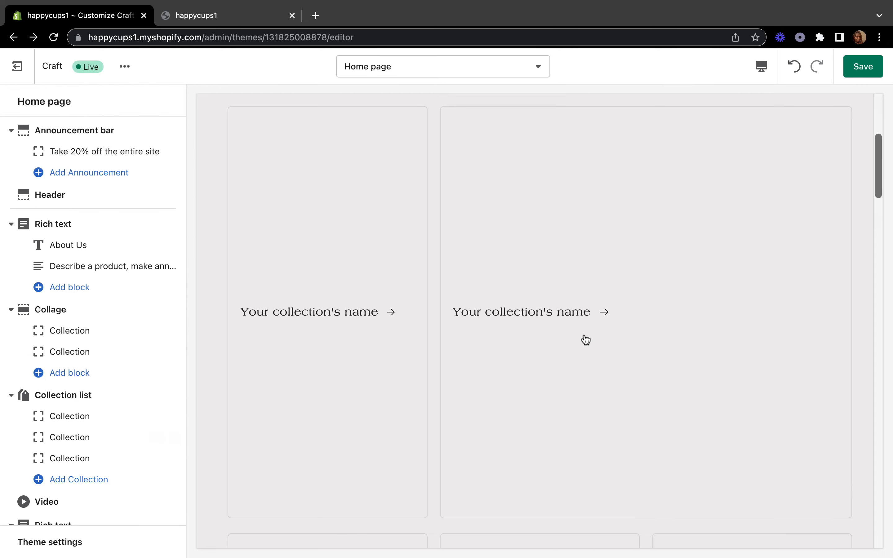
scroll(584, 339, up, 5)
scroll(584, 339, down, 4)
scroll(584, 339, down, 10)
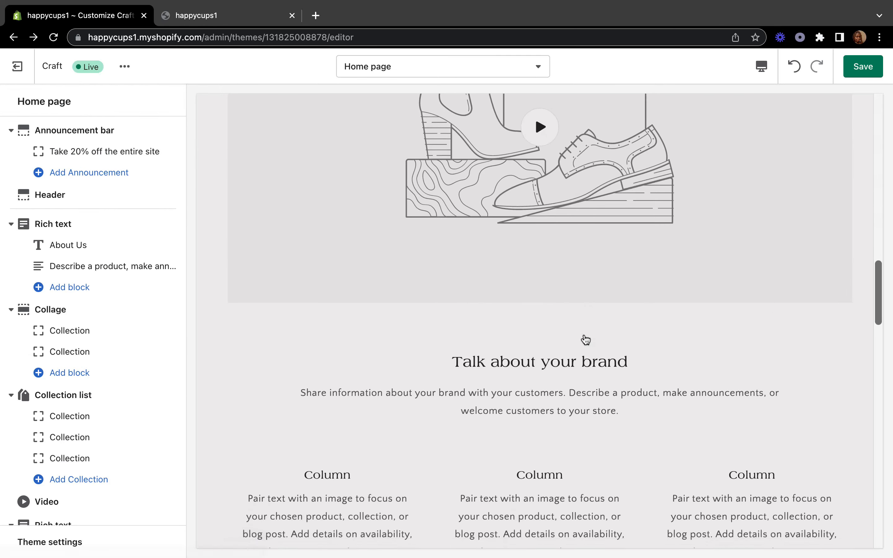
scroll(584, 340, up, 15)
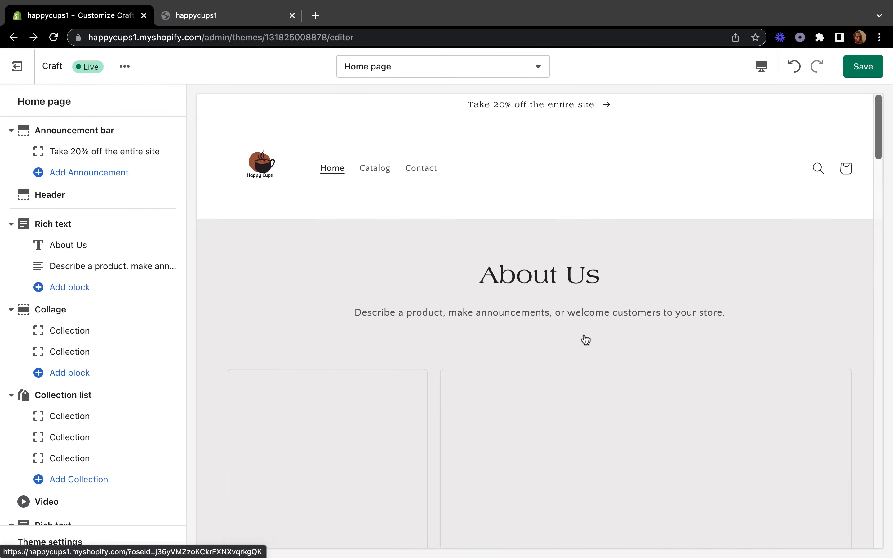
click(875, 68)
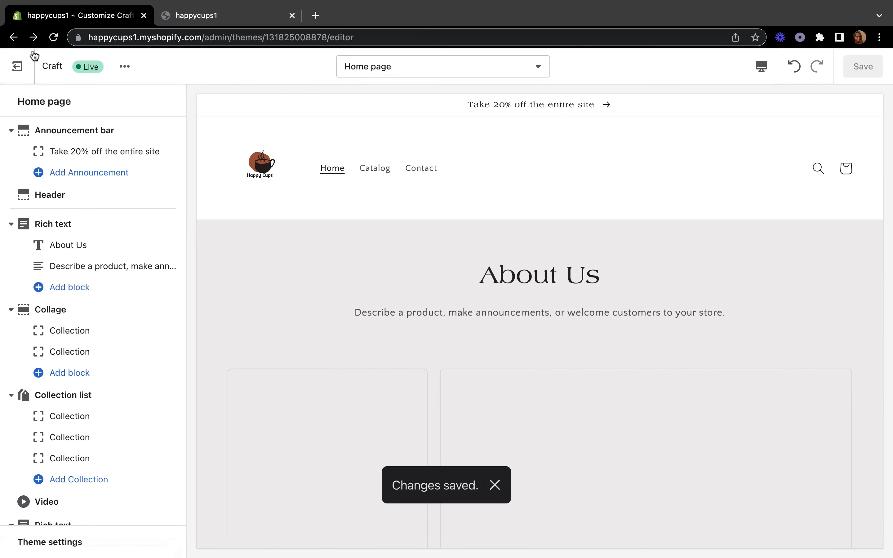
Exit the theme editor and start adding a new product to the store.
click(18, 66)
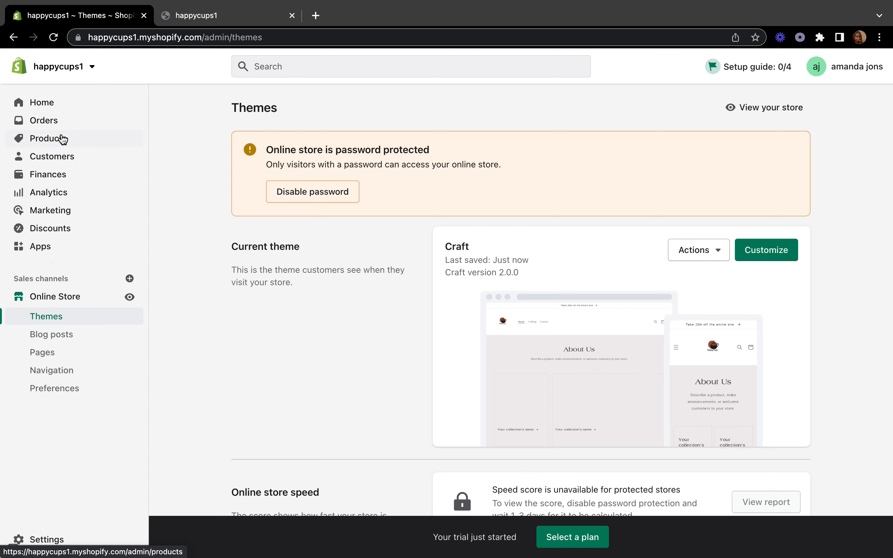
click(61, 139)
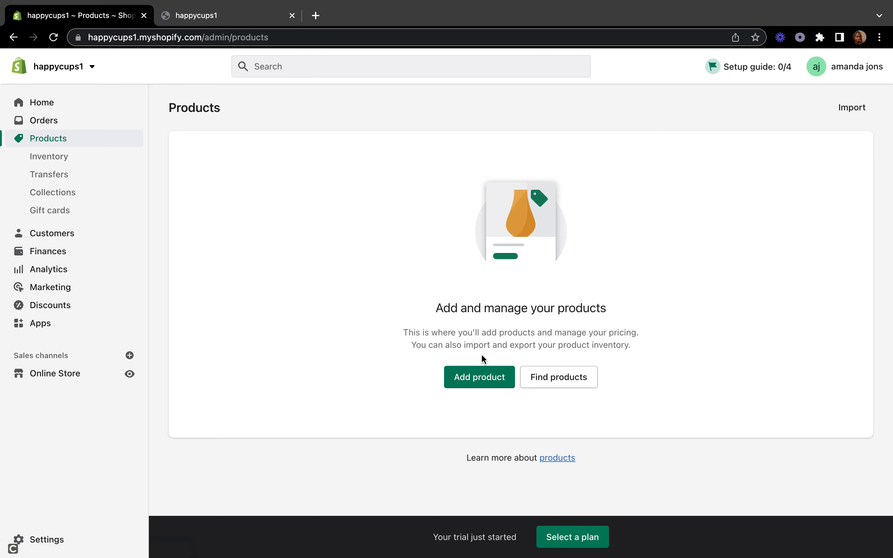
click(479, 374)
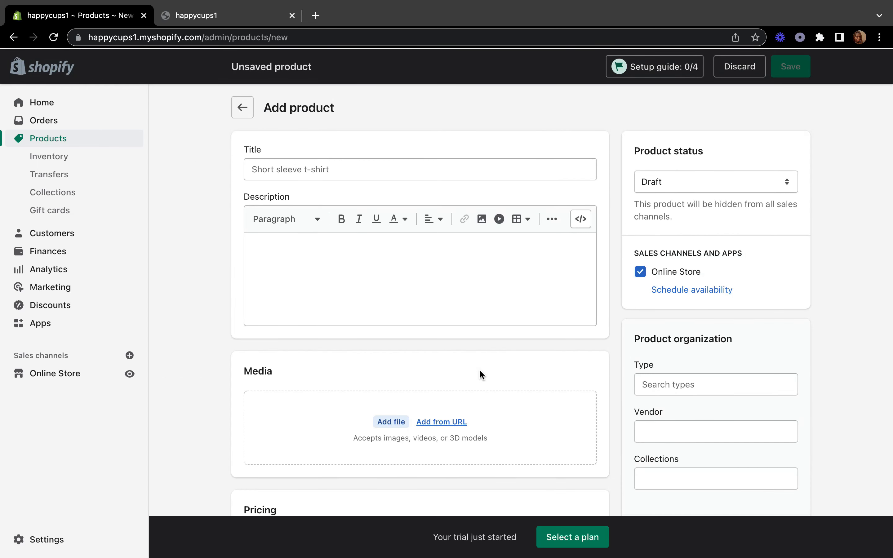
Examine the new product form's fields, from title, description and media through inventory and shipping to options and the search engine listing.
scroll(479, 369, down, 20)
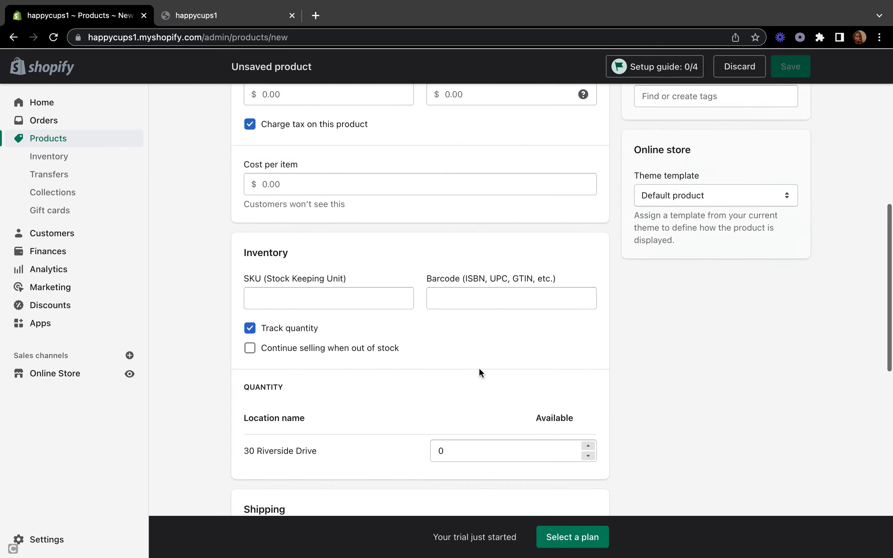
scroll(479, 369, up, 15)
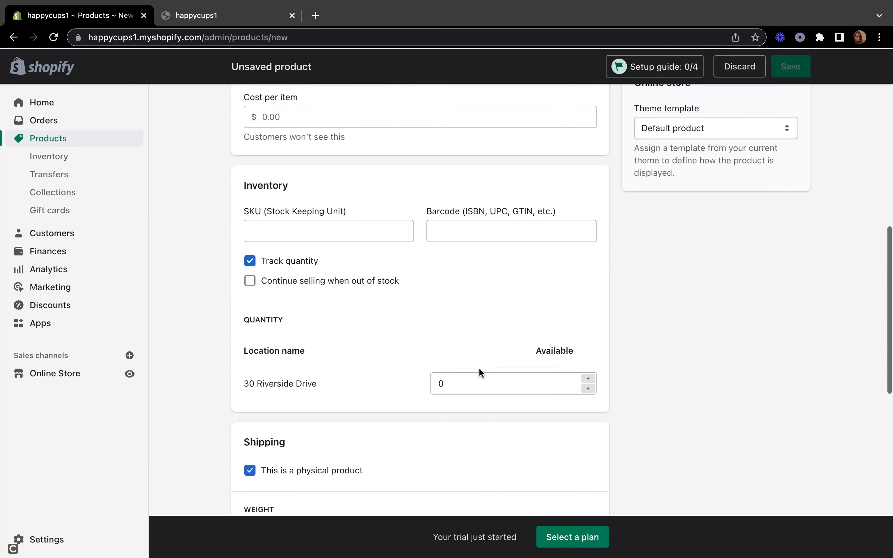
scroll(480, 368, up, 7)
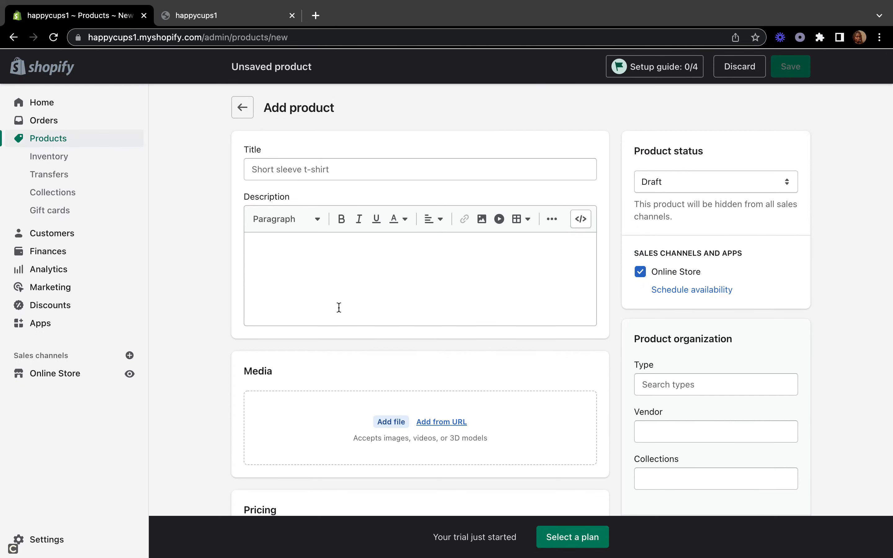
scroll(335, 314, down, 20)
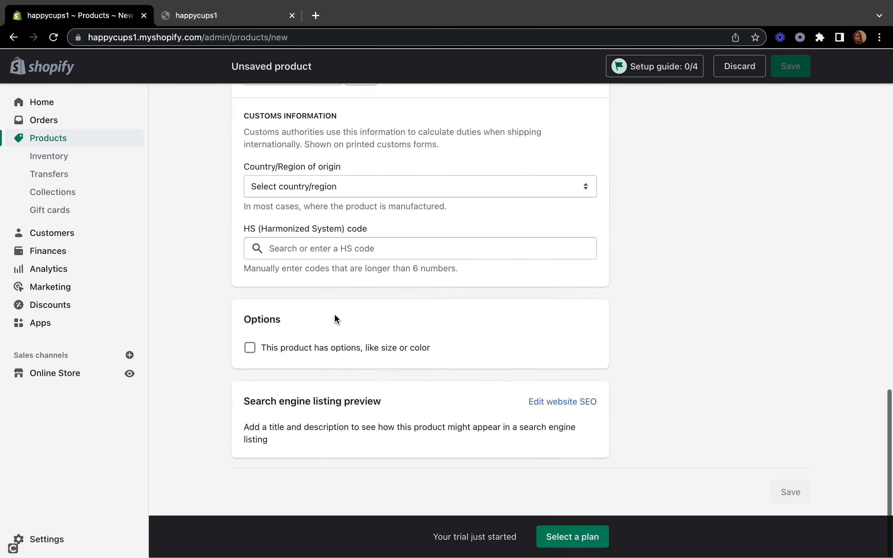
scroll(336, 317, up, 2)
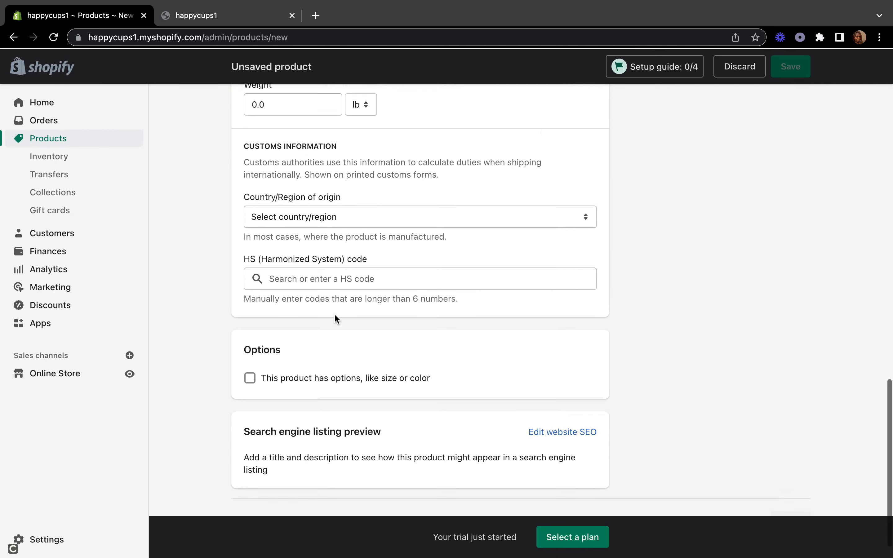
scroll(335, 307, up, 15)
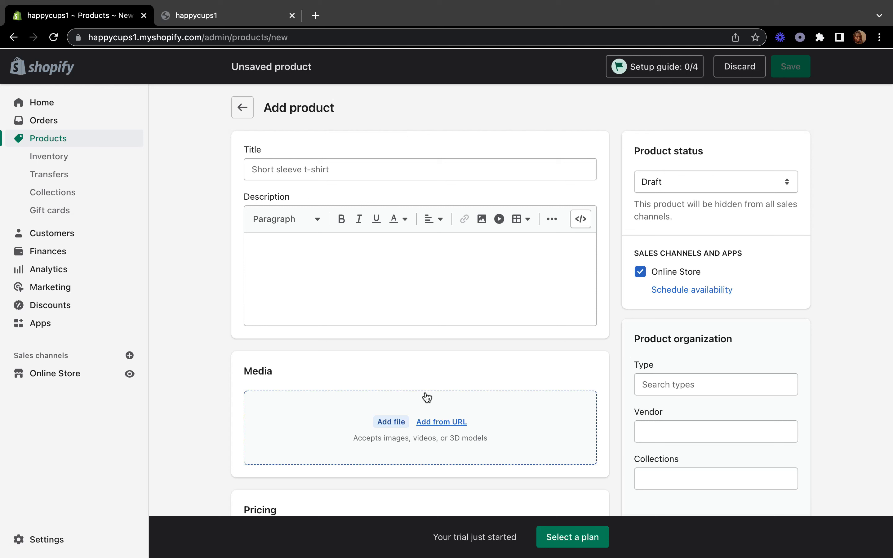
scroll(427, 398, down, 15)
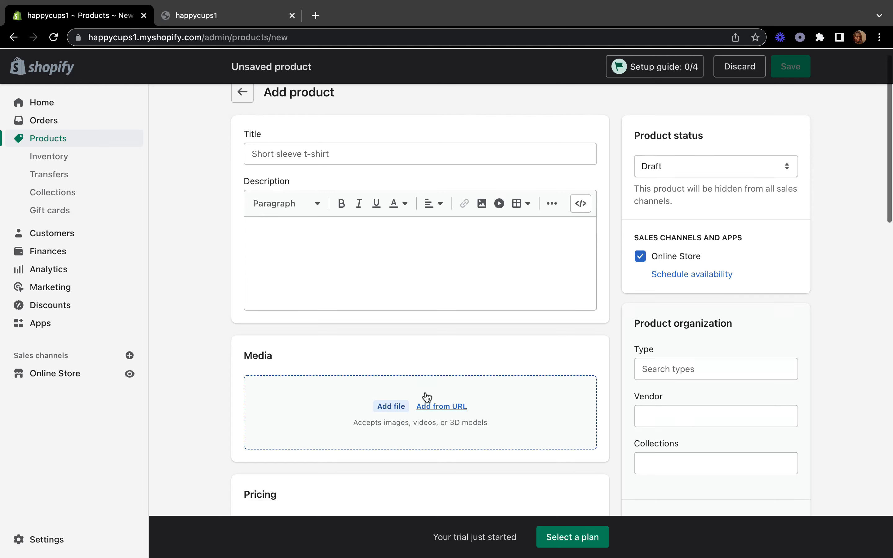
scroll(425, 392, up, 15)
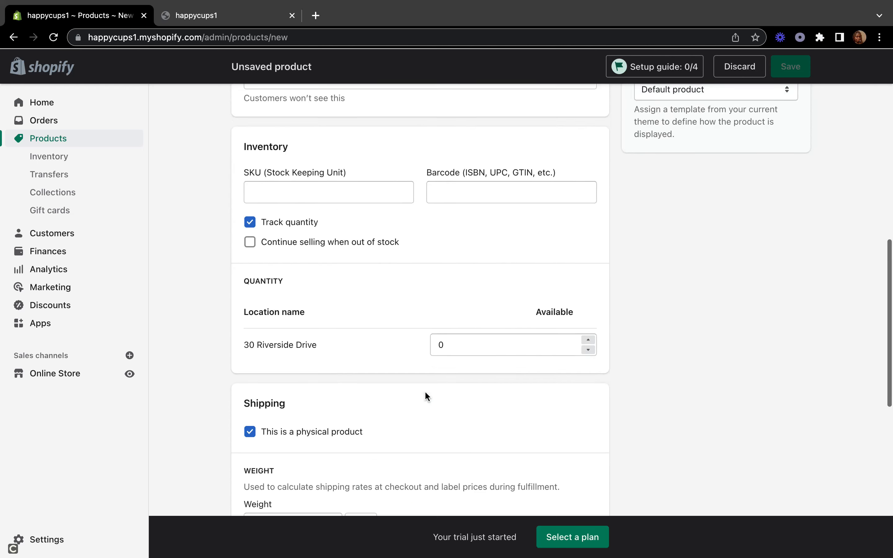
scroll(427, 397, up, 2)
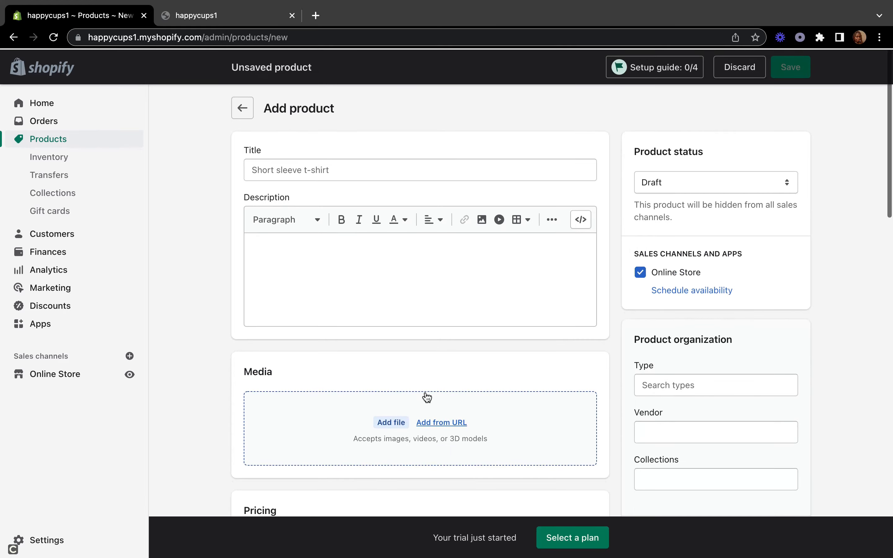
click(295, 172)
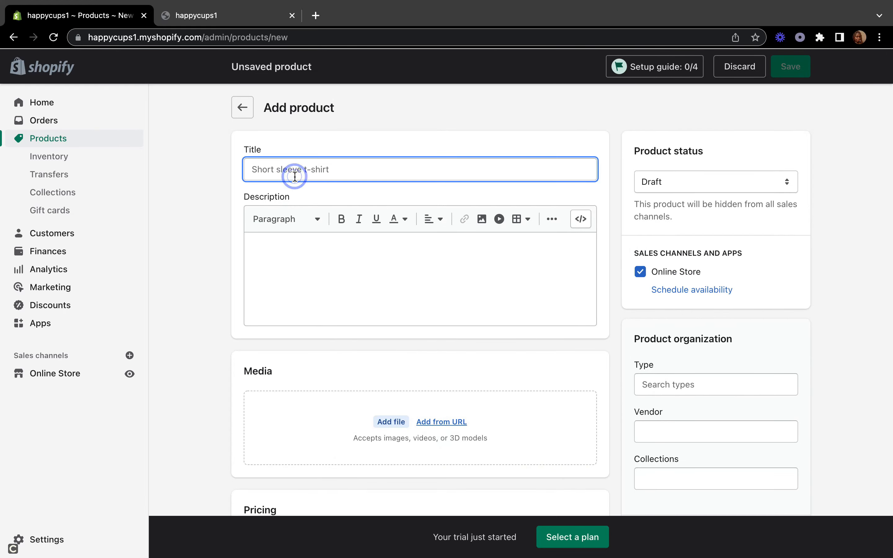
scroll(295, 176, down, 15)
scroll(293, 176, down, 5)
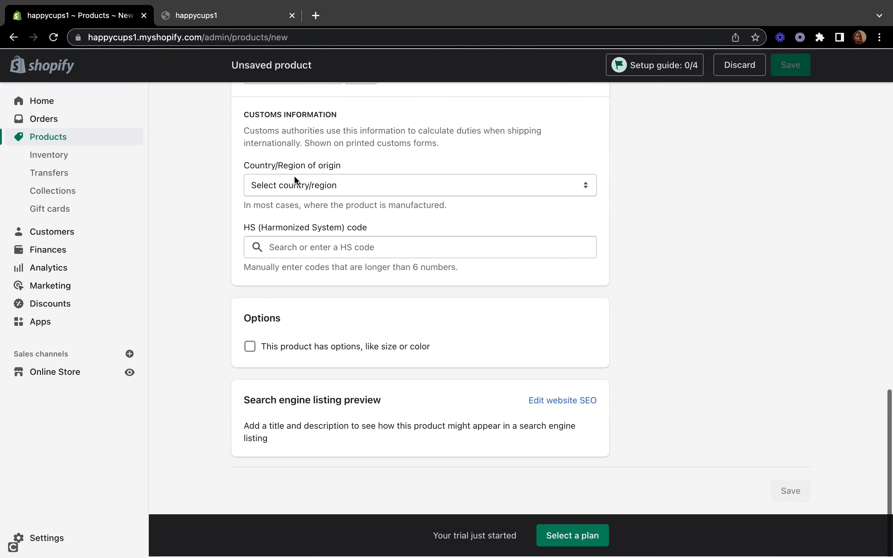
Enter Fancy Tea Cup as the new product's title.
scroll(293, 176, up, 15)
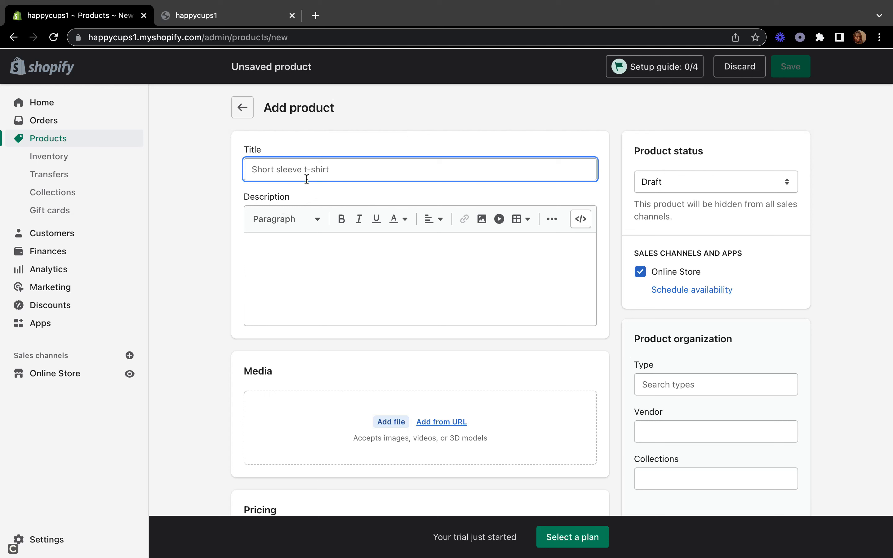
text(Fancy)
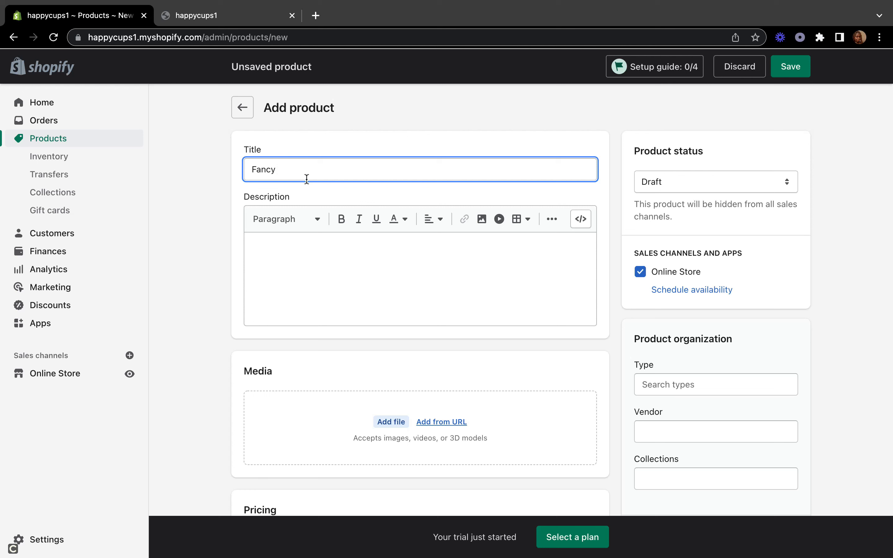
text( Tea Cup)
Write the heading ABOUT THIS PRODUCT in the description and paste the copied bulleted feature list below it.
click(325, 255)
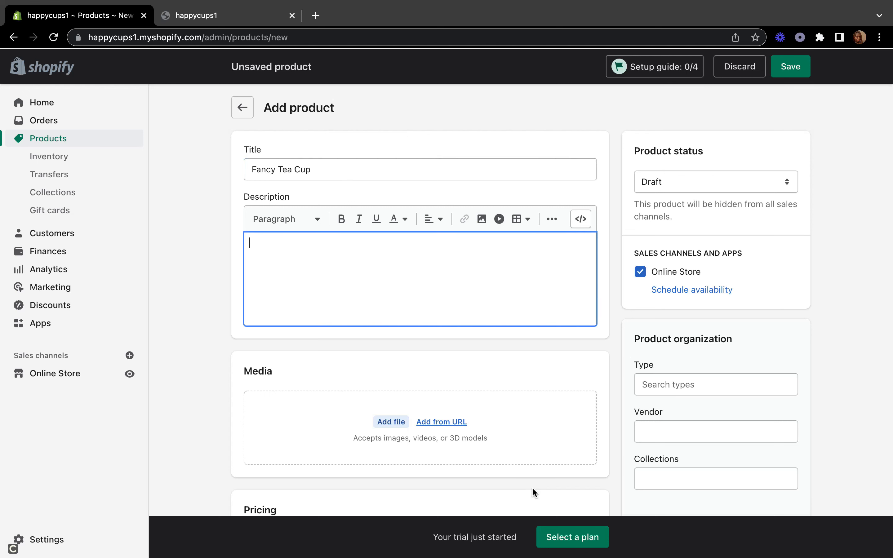
text(ABOUT THIS PRO)
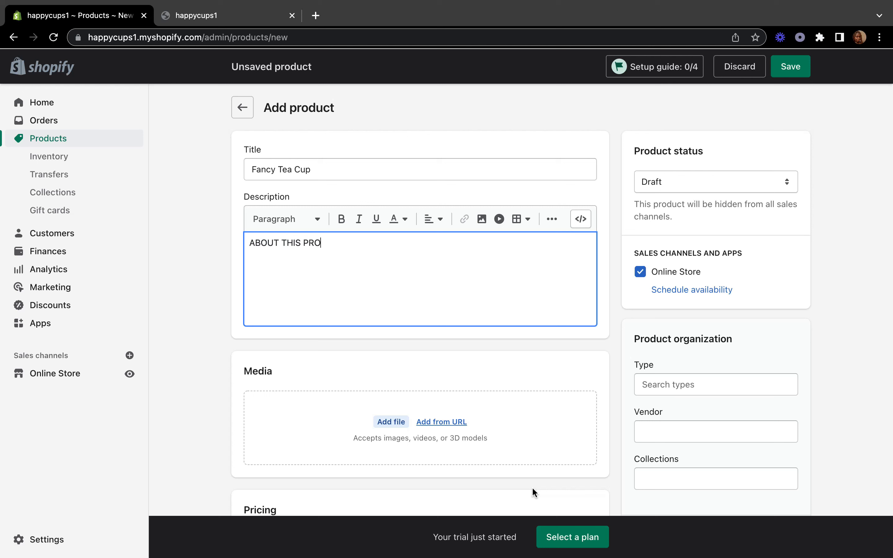
text(DUCT)
key(Return)
right_click(262, 272)
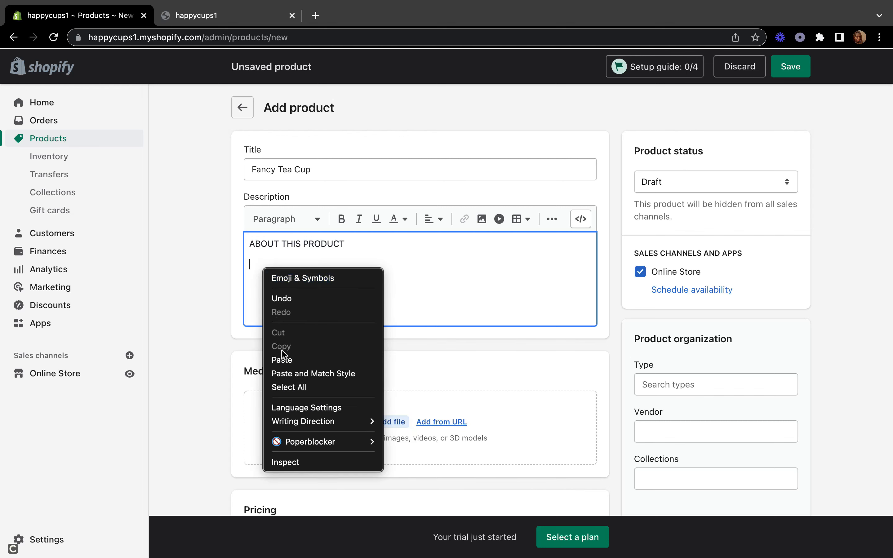
click(282, 360)
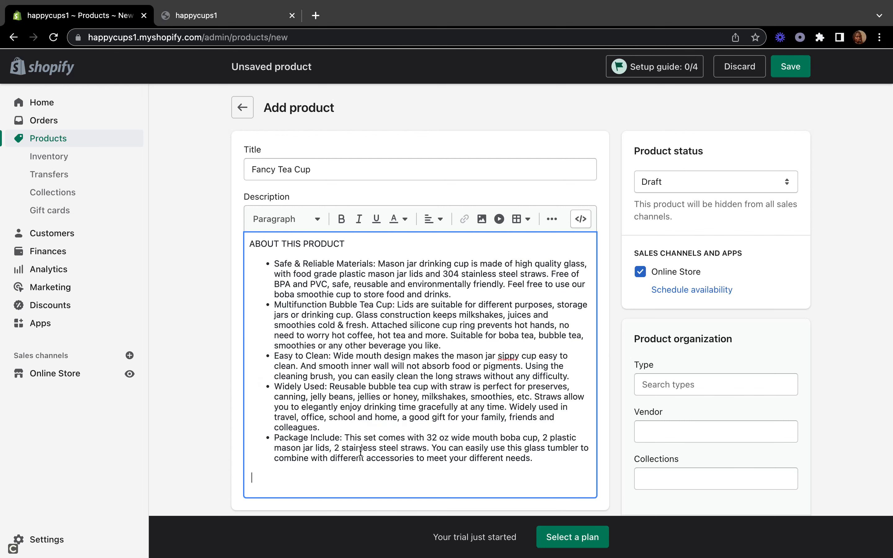
scroll(361, 450, down, 10)
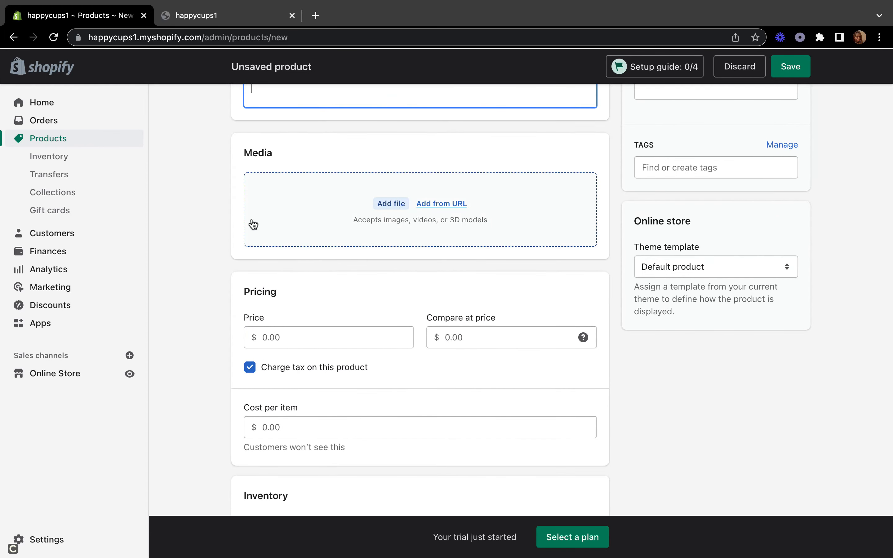
scroll(296, 319, up, 10)
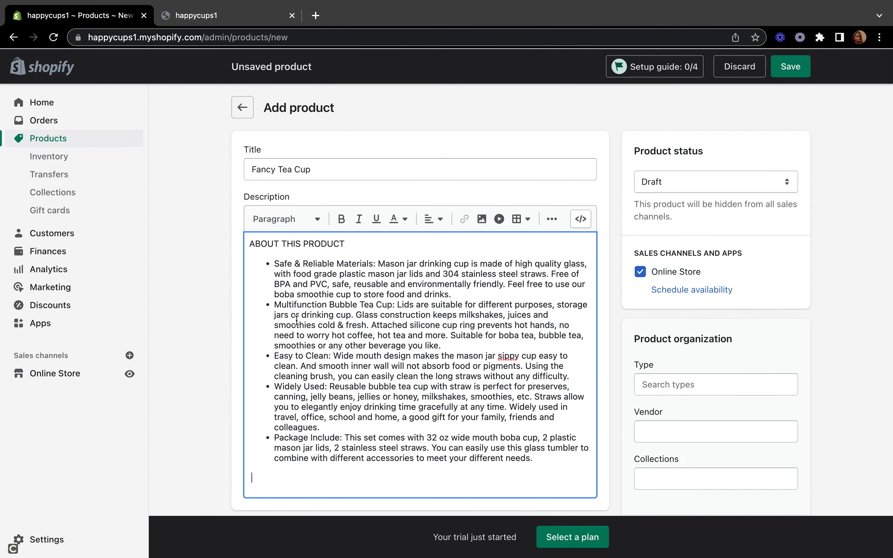
Add the photo of patterned cups with gold handles to the product's media.
scroll(296, 320, down, 10)
scroll(295, 319, up, 2)
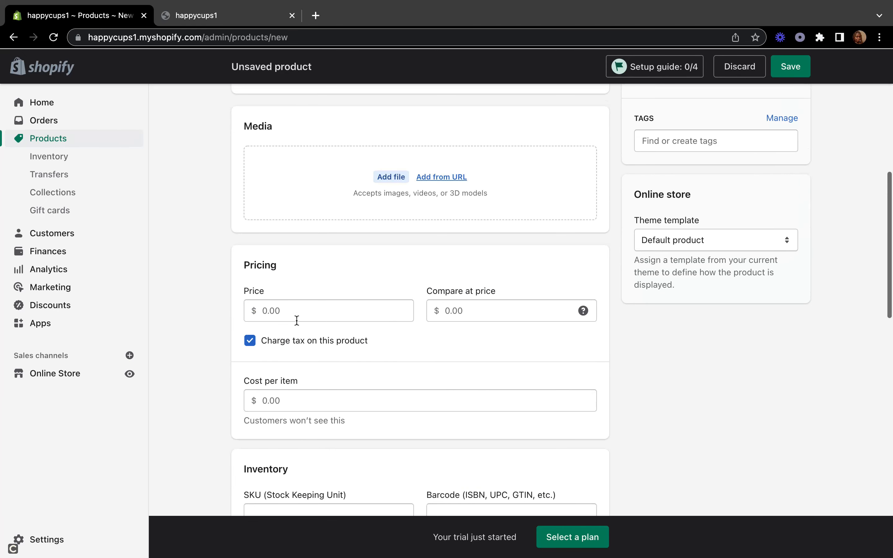
click(388, 182)
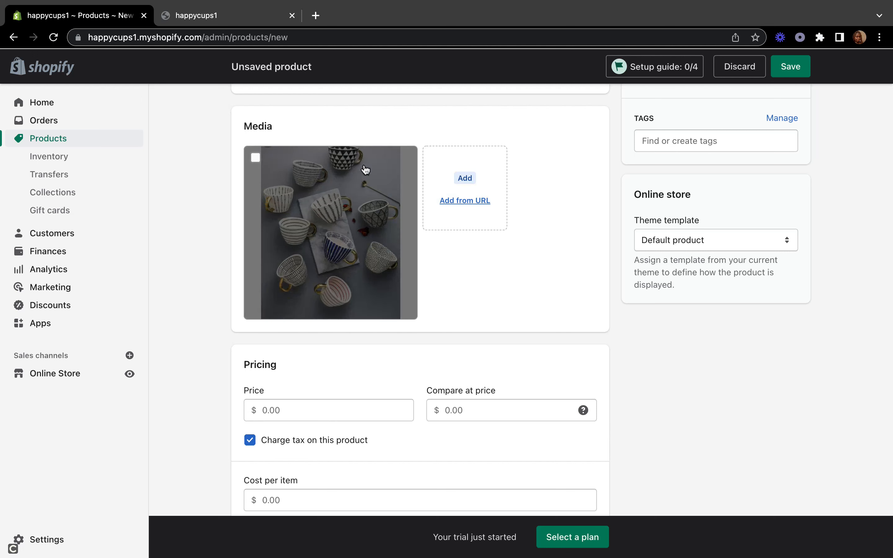
scroll(522, 282, up, 2)
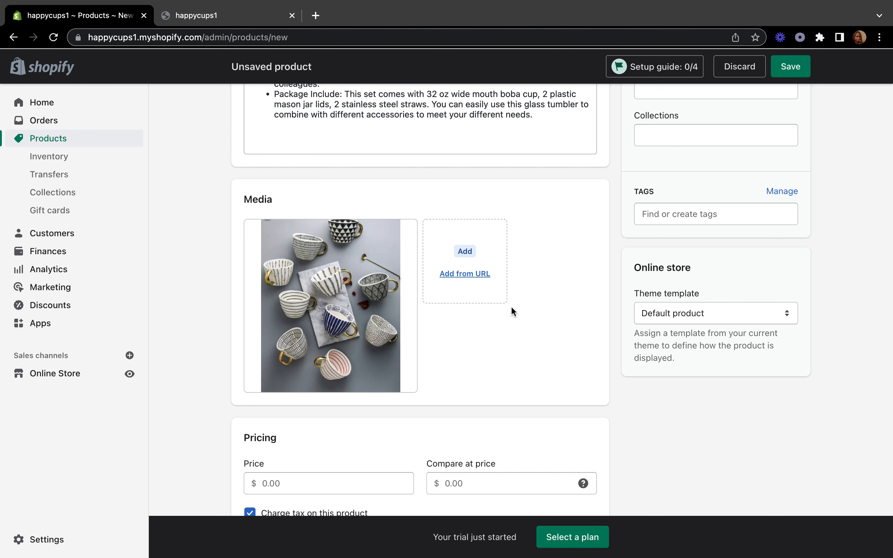
scroll(511, 308, up, 2)
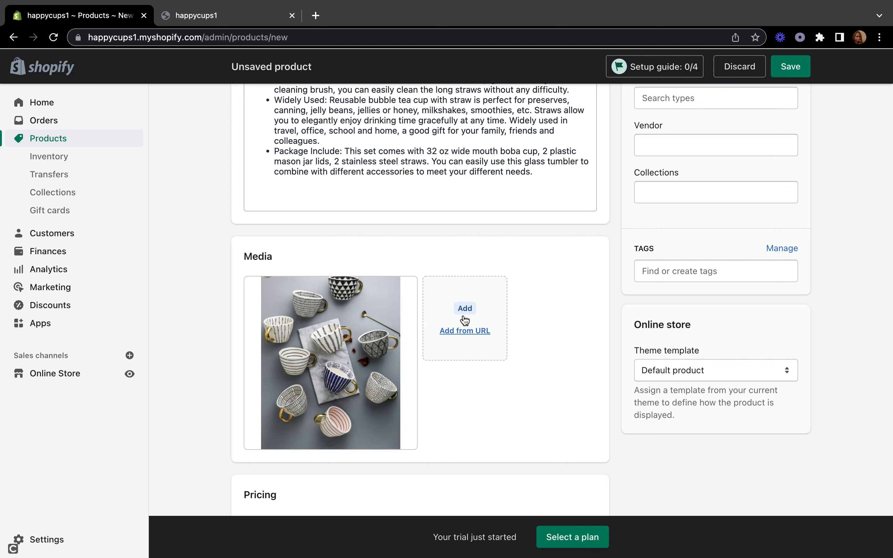
Set the product's price to $19.99 and its cost per item to $9.00.
scroll(466, 321, down, 5)
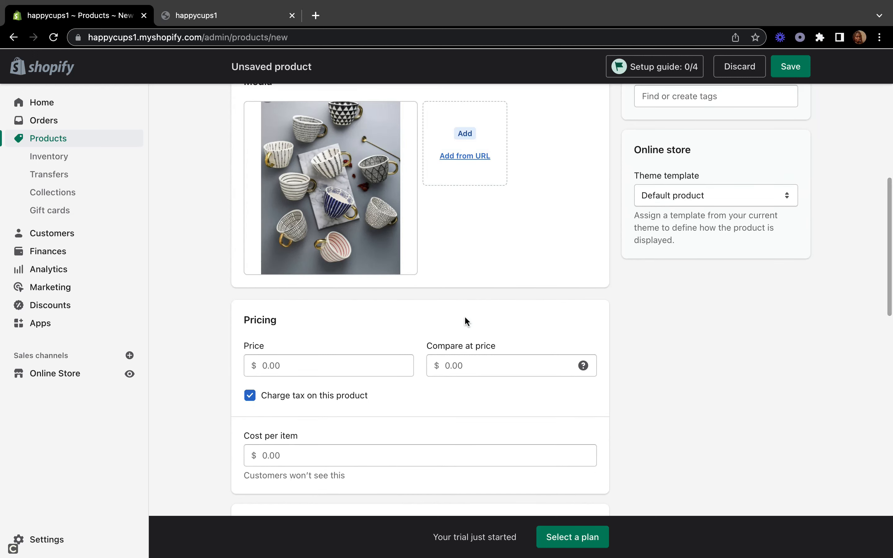
scroll(465, 320, up, 2)
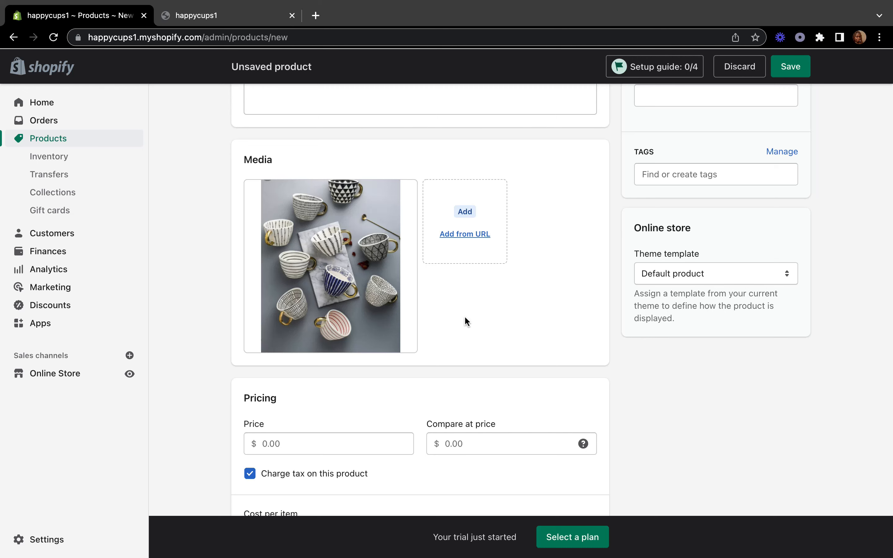
scroll(466, 318, down, 4)
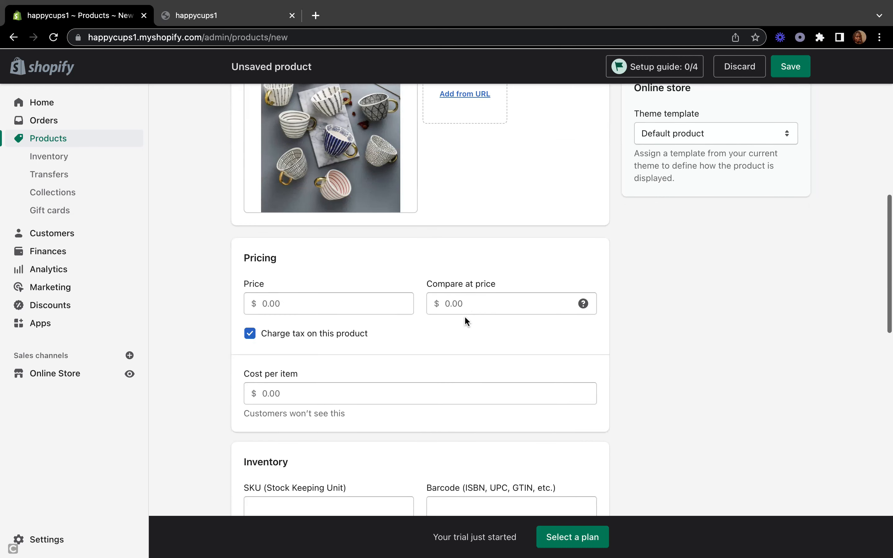
click(330, 303)
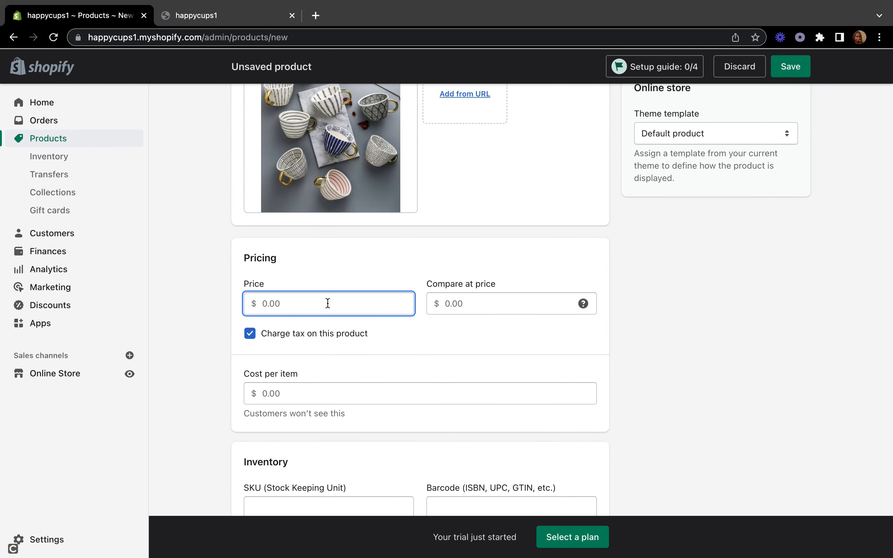
text(19.99)
scroll(299, 313, down, 3)
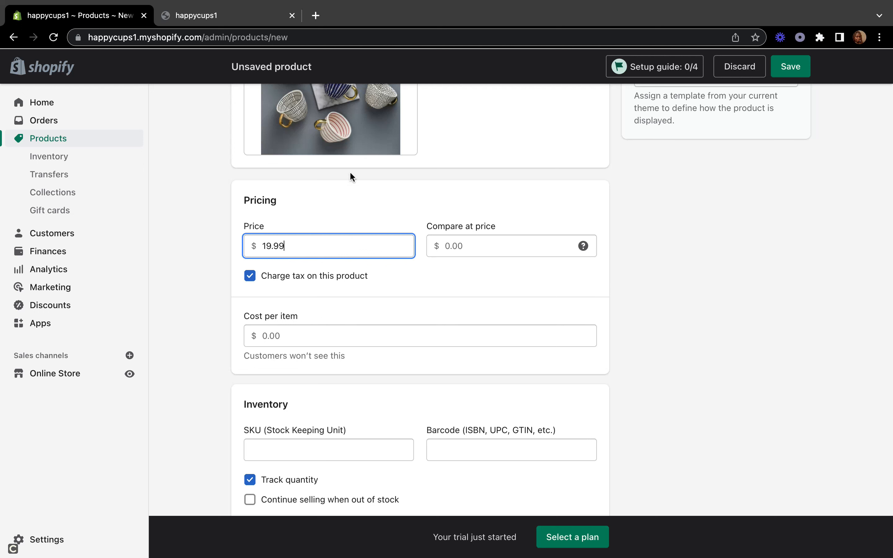
click(306, 339)
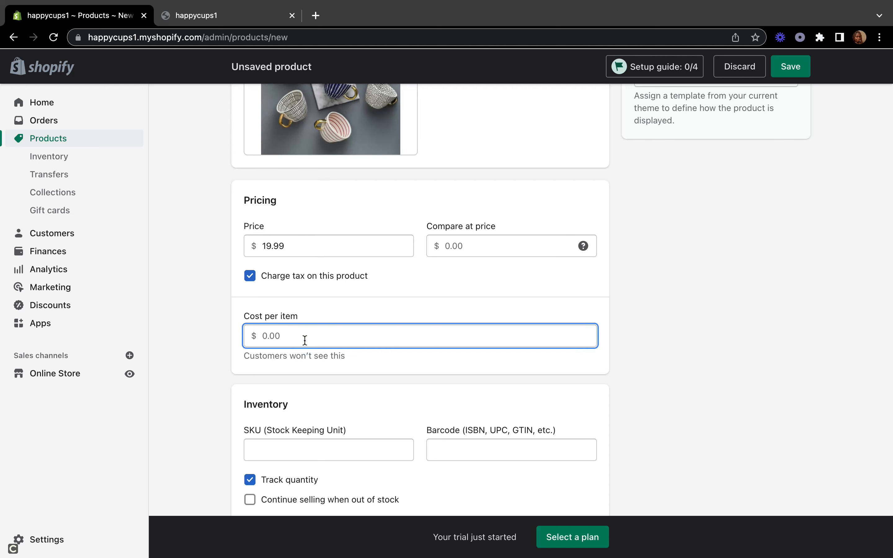
text(9.0)
text(0)
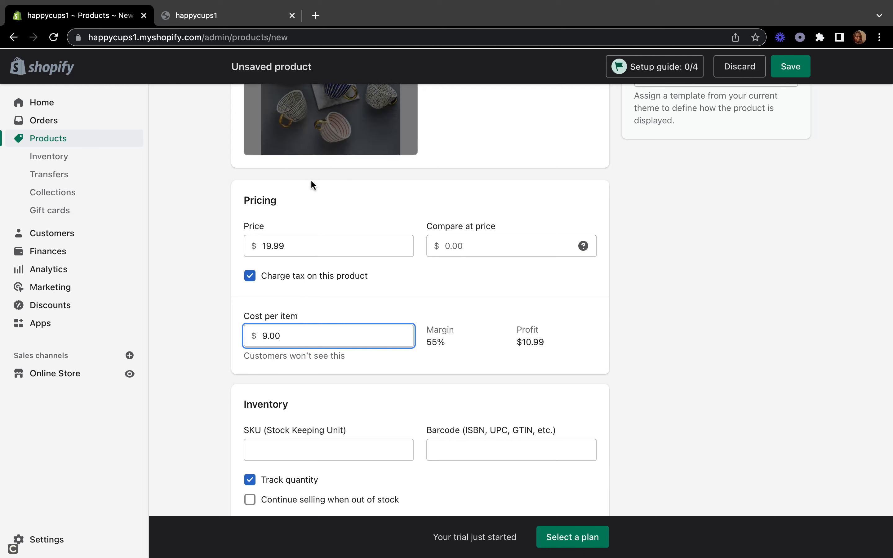
click(437, 281)
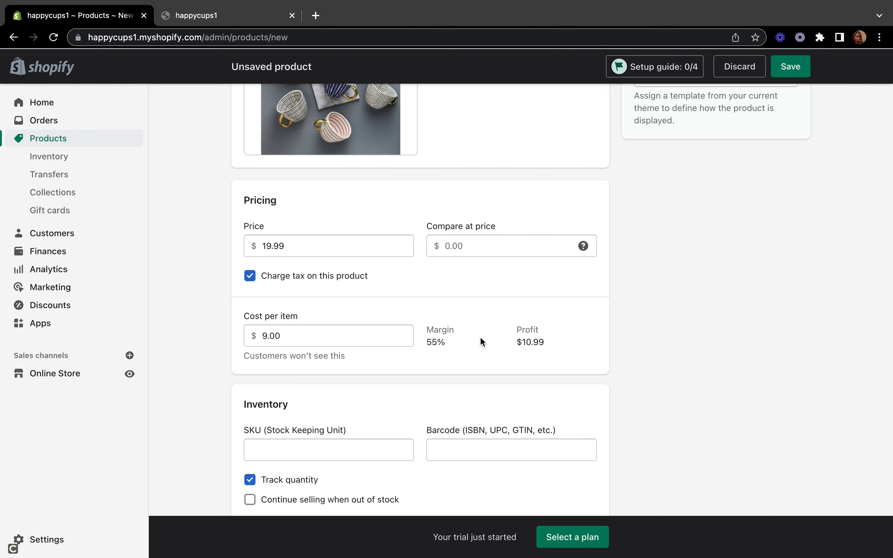
Allow the product to continue selling when out of stock.
scroll(437, 372, down, 5)
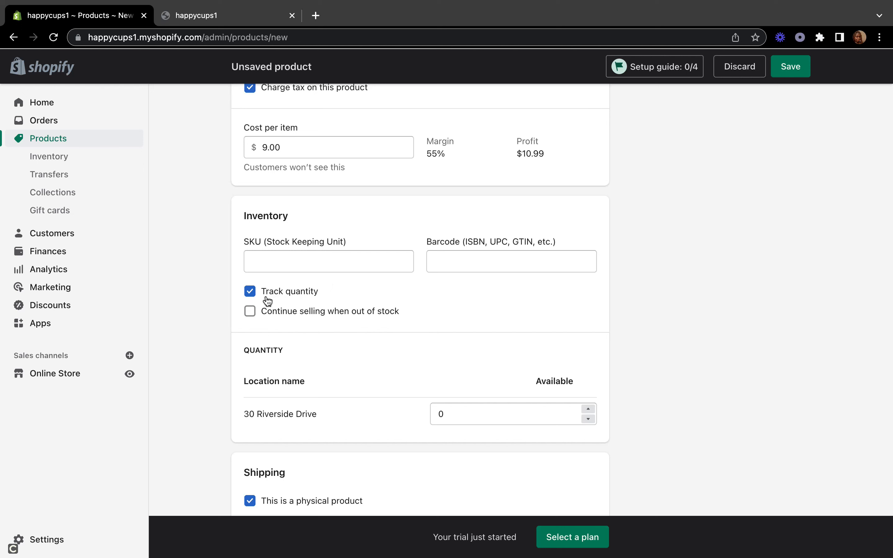
click(251, 314)
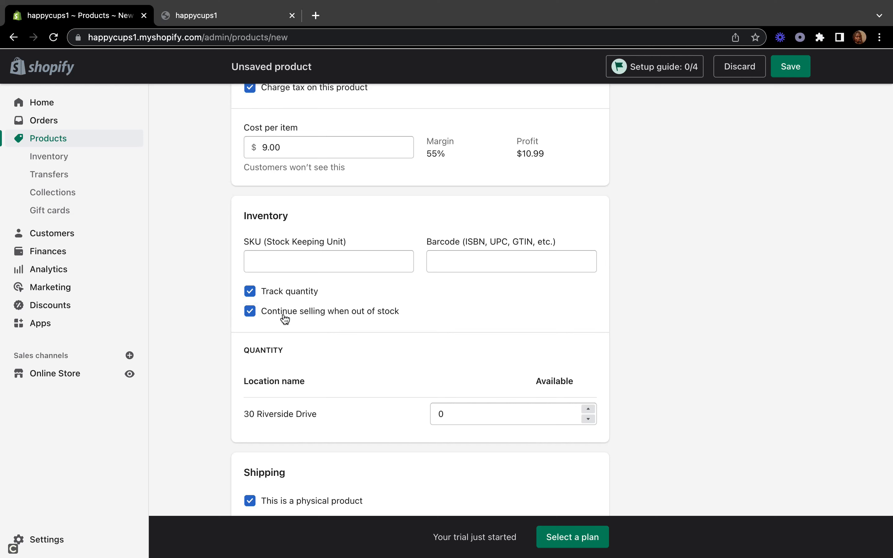
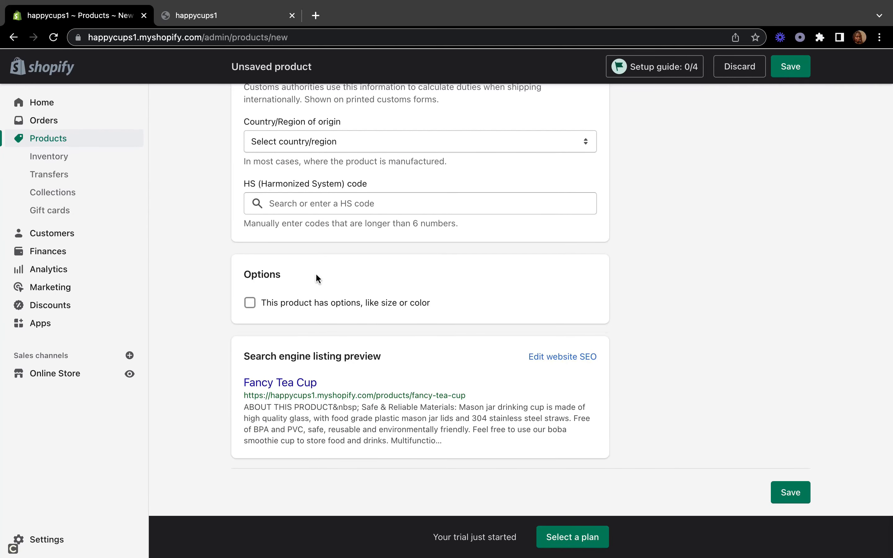
Enable options for the product and add a Color option with the single value Multi.
click(249, 304)
click(297, 365)
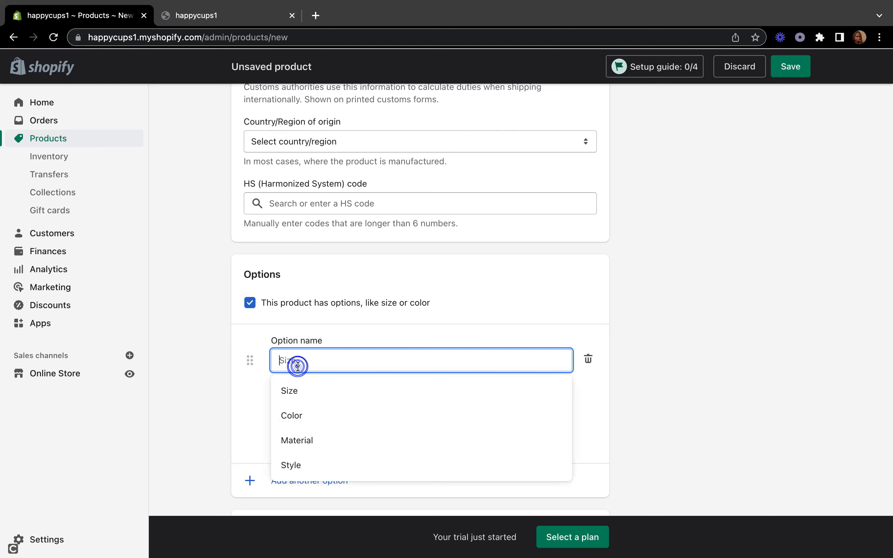
click(295, 416)
click(302, 410)
text(m)
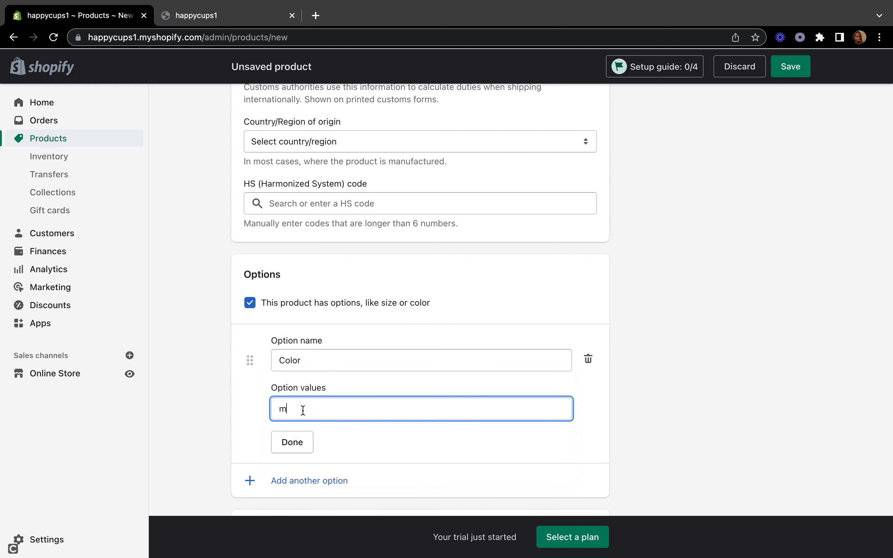
text(ULT)
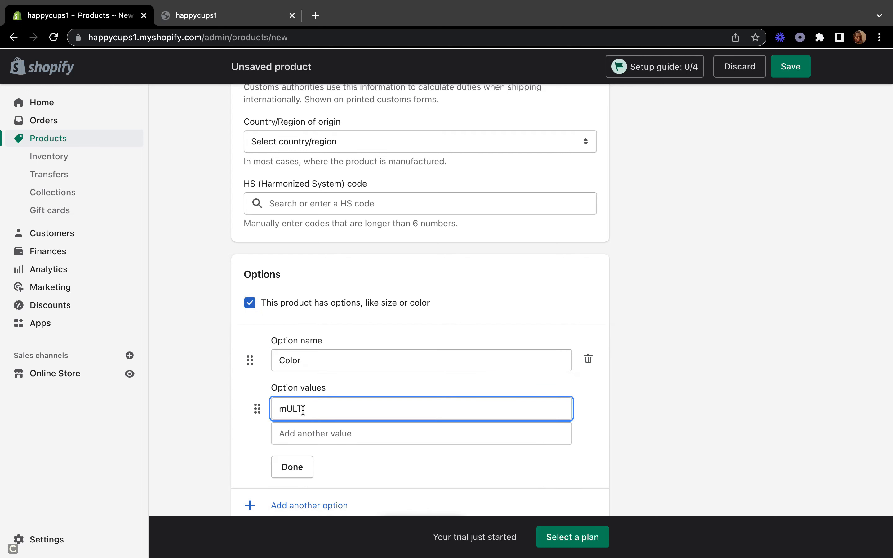
key(BackSpace)
key(BackSpace)
key(BackSpace)
key(BackSpace)
click(298, 466)
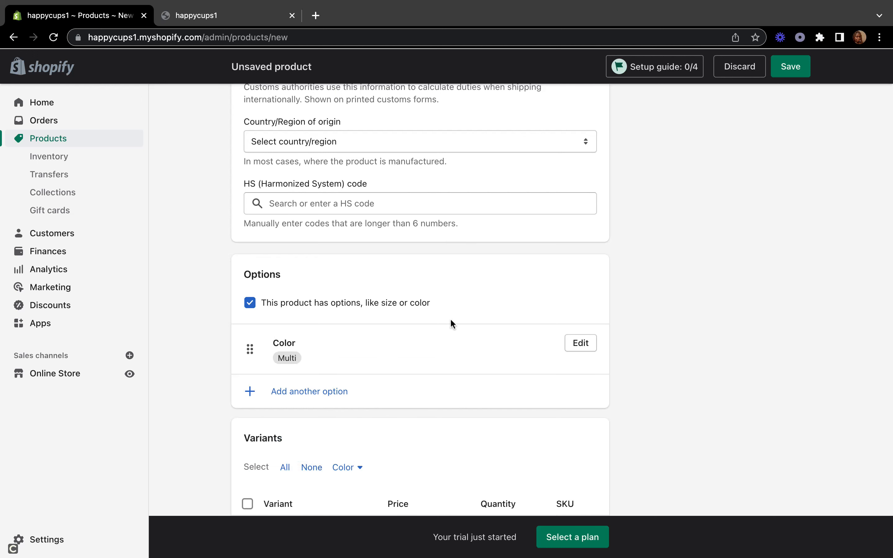
click(248, 393)
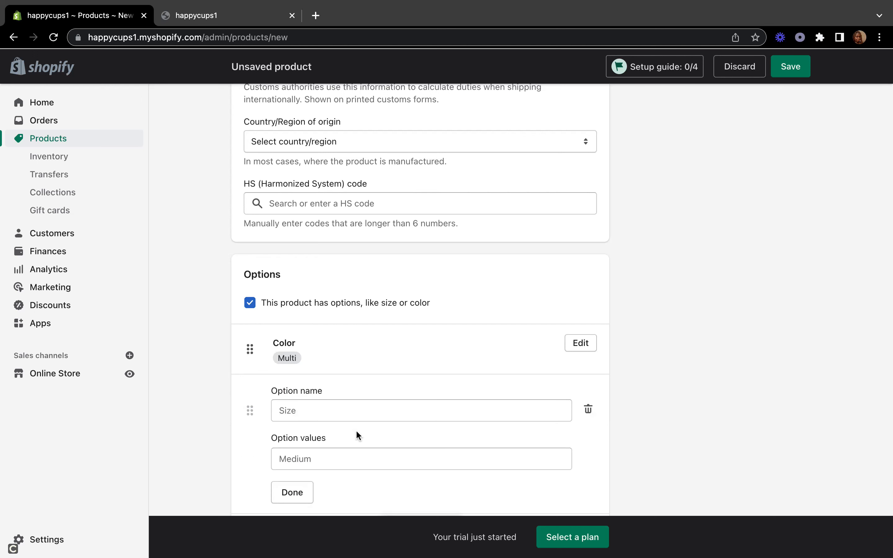
scroll(355, 430, down, 3)
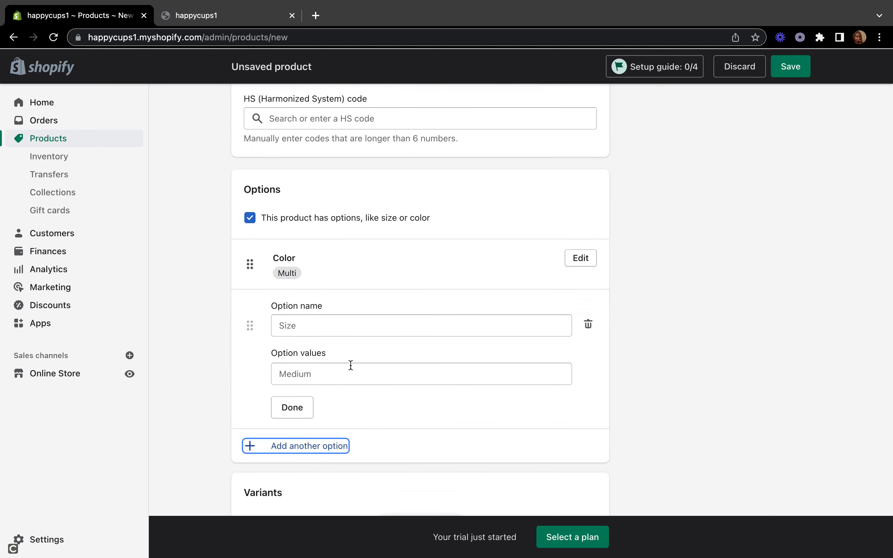
click(313, 325)
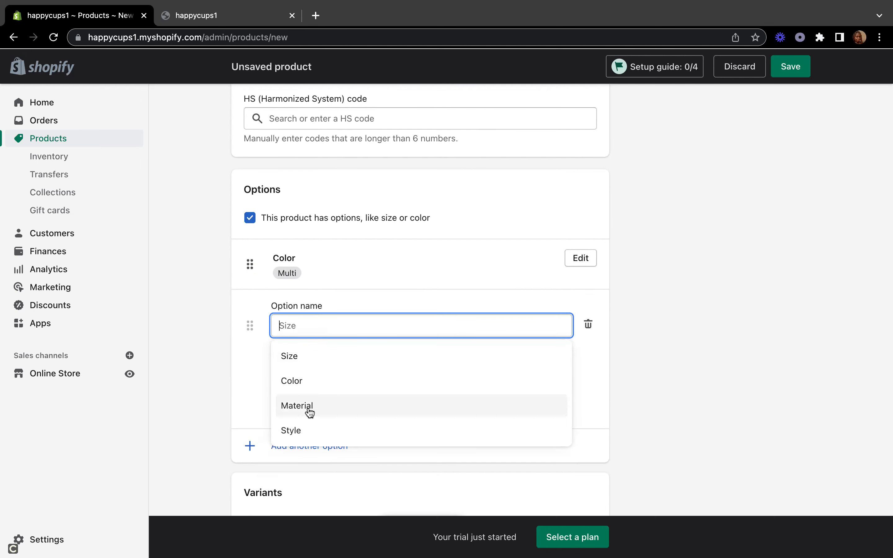
click(300, 432)
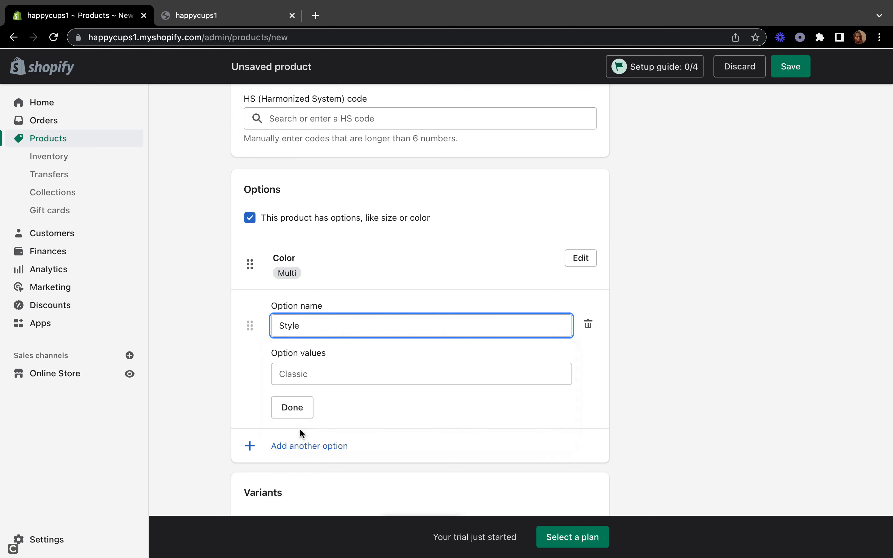
click(588, 325)
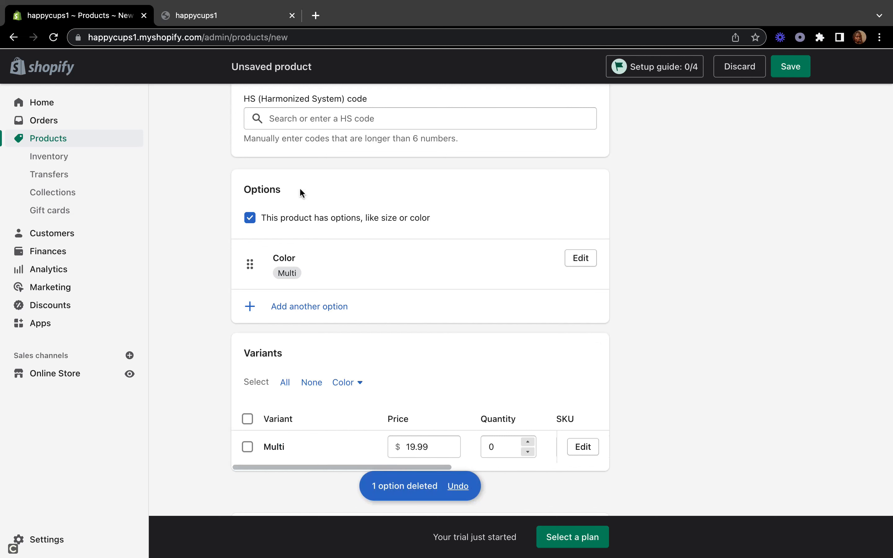
Increase the available quantity of the Multi variant in the product's variants.
scroll(339, 413, down, 3)
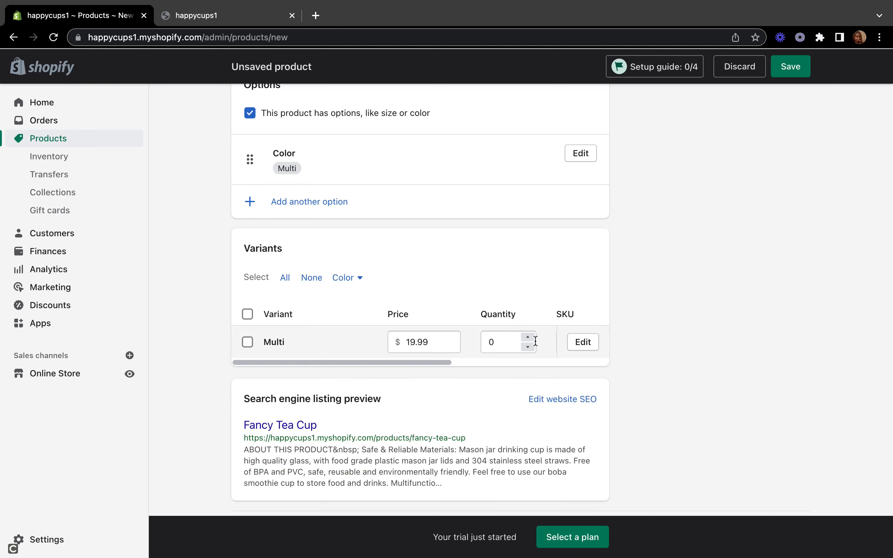
click(528, 337)
click(528, 337)
click(528, 336)
click(528, 337)
click(528, 337)
click(528, 337)
click(528, 337)
click(528, 337)
click(529, 337)
click(529, 337)
Set the product's status to Active.
scroll(532, 339, up, 15)
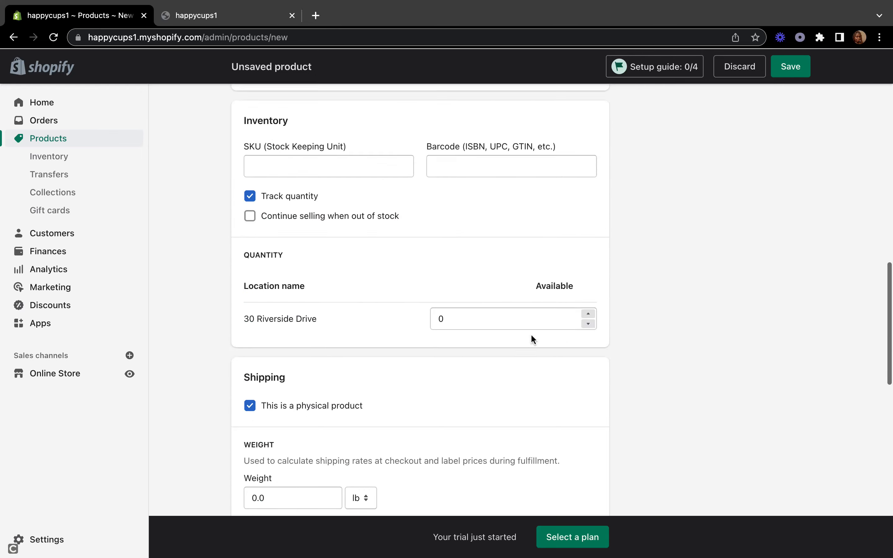
scroll(531, 333, up, 3)
click(780, 181)
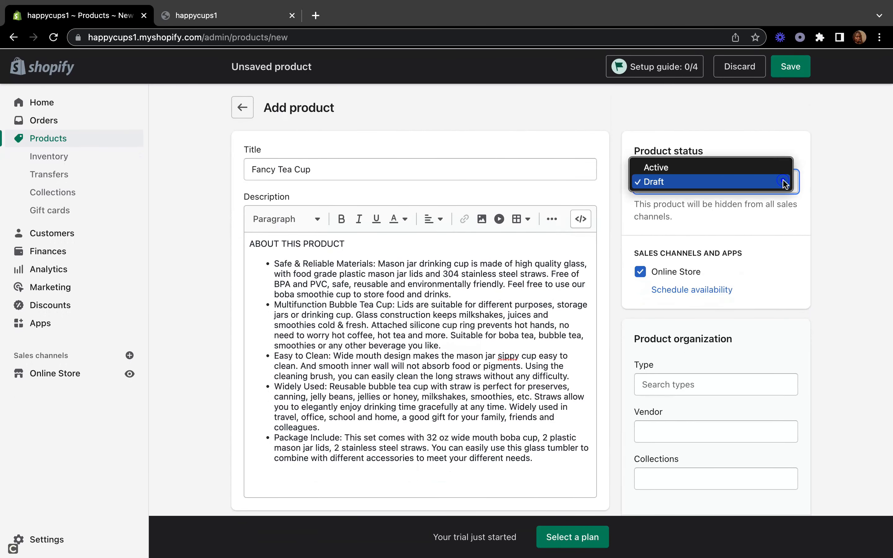
click(755, 167)
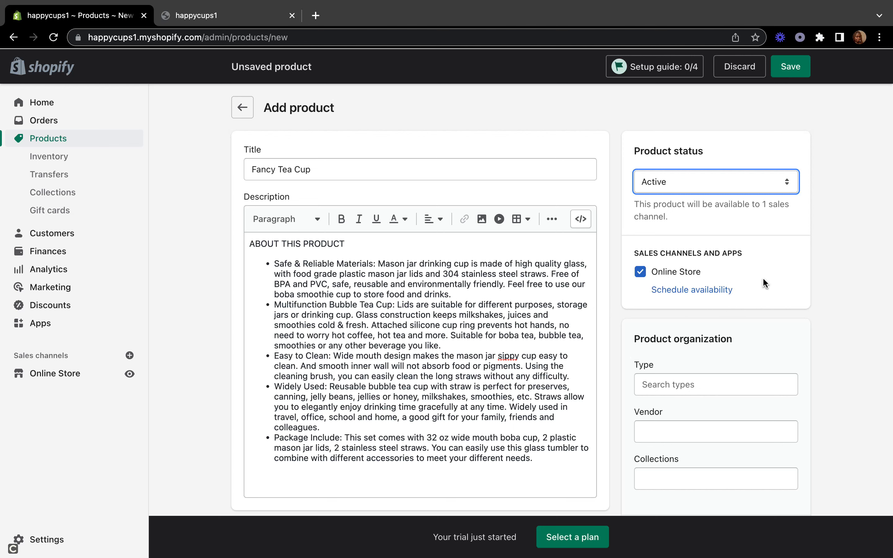
click(726, 289)
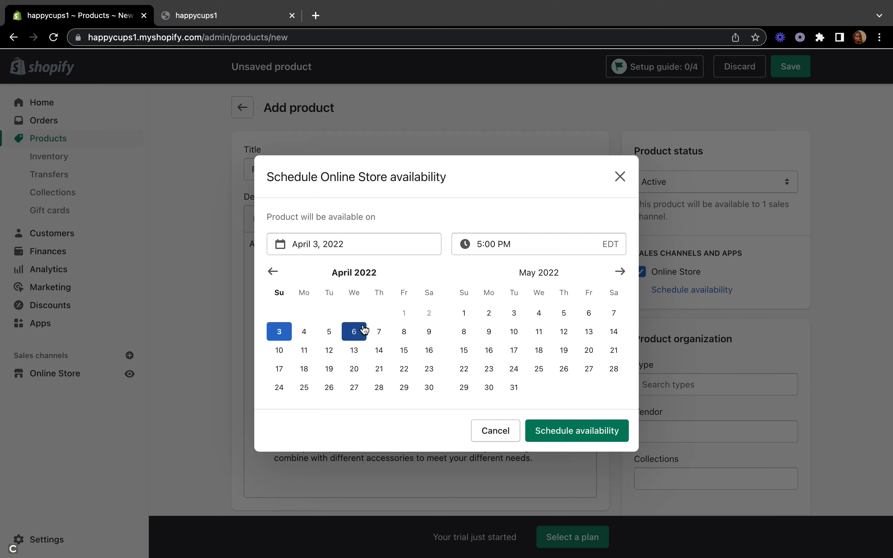
click(561, 246)
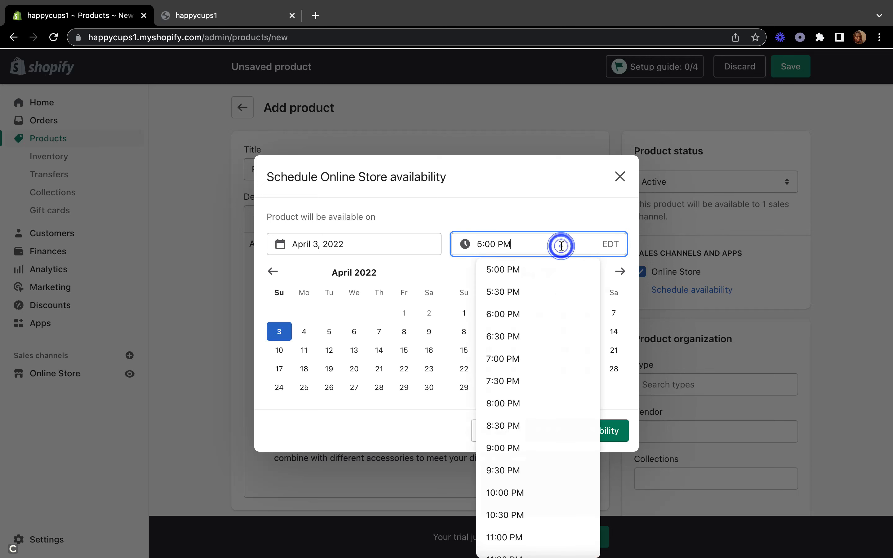
click(555, 207)
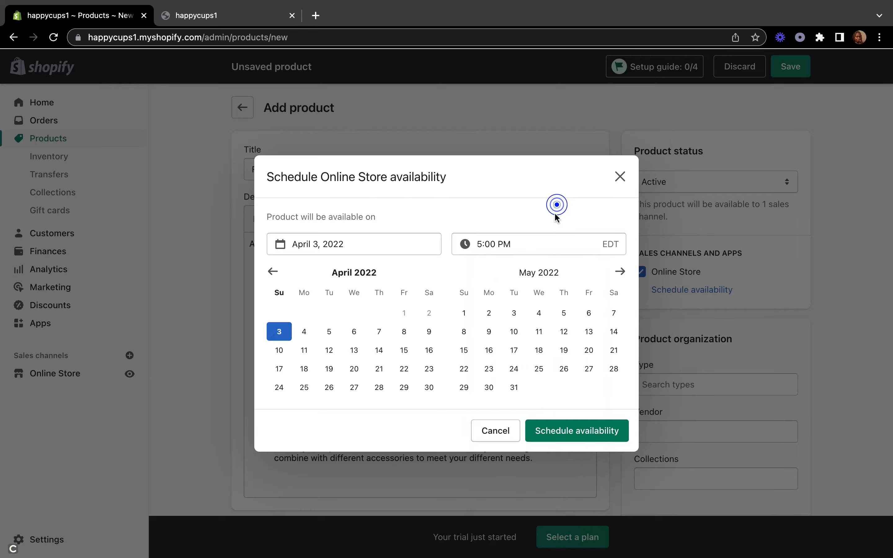
click(488, 429)
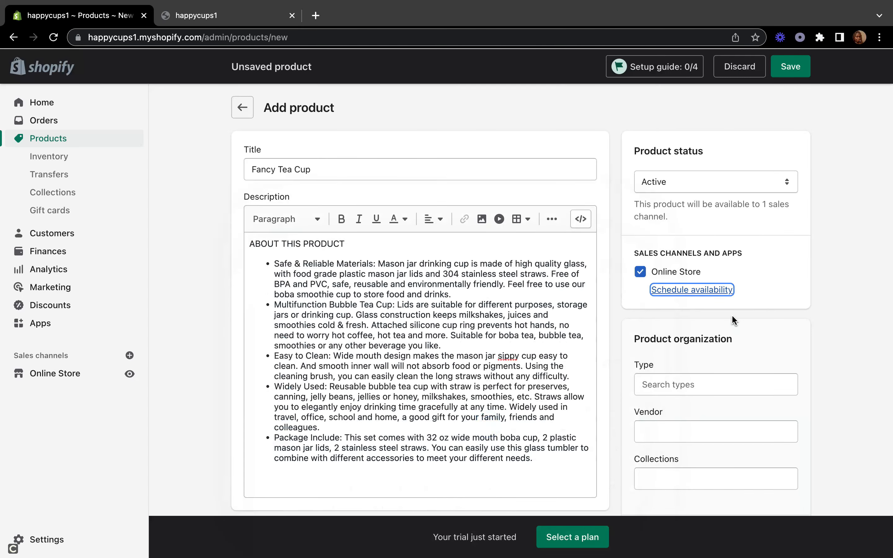
Add CUP as the product's custom type.
scroll(671, 305, down, 4)
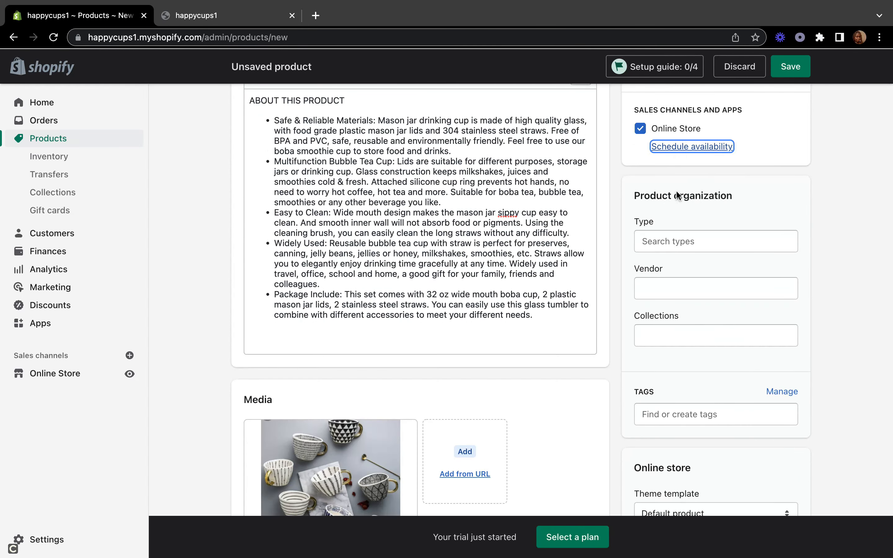
click(664, 241)
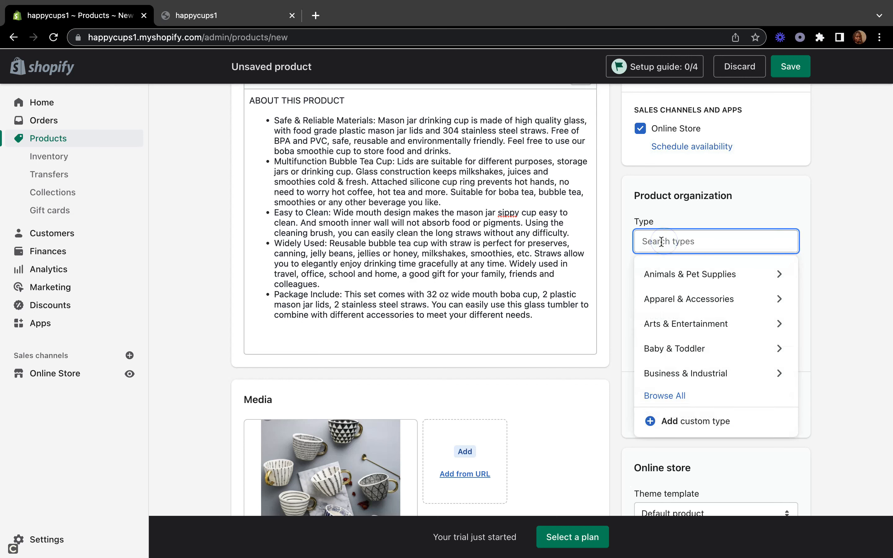
click(647, 420)
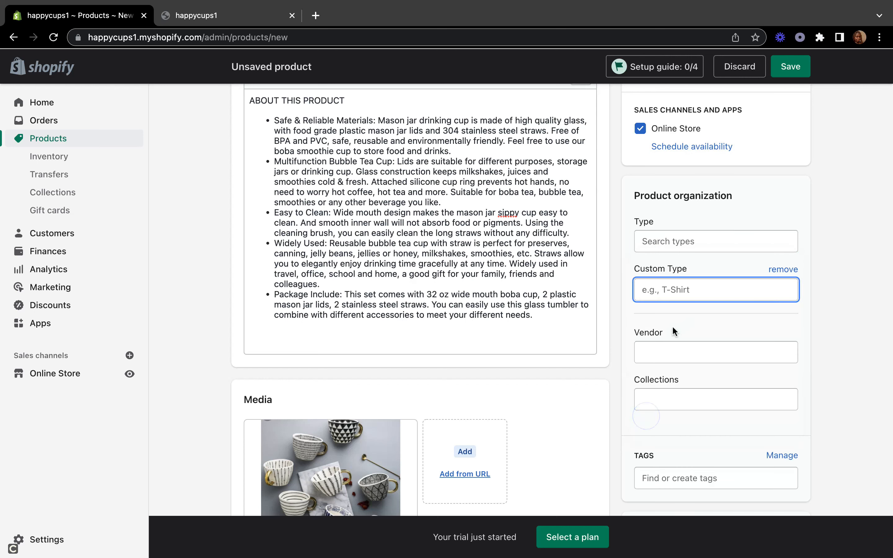
text(CUP)
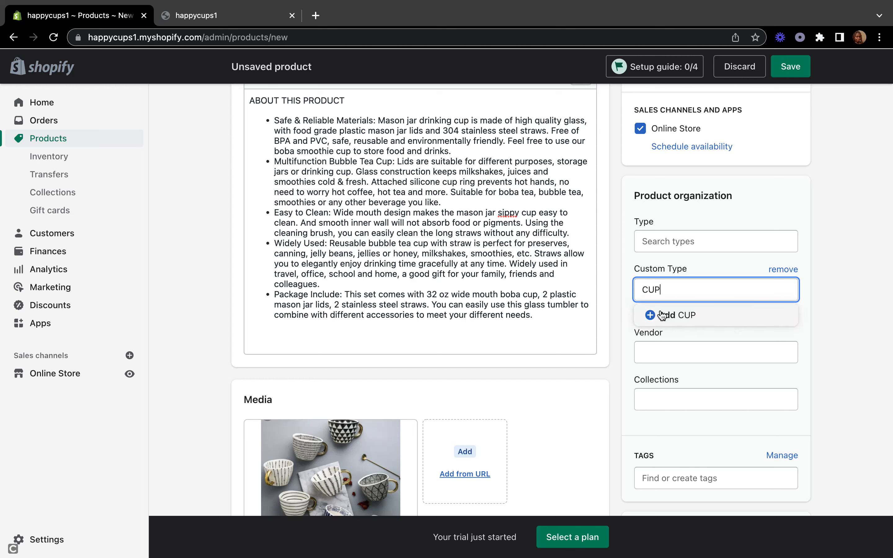
click(655, 313)
Add Chocolate as the product's vendor.
click(666, 355)
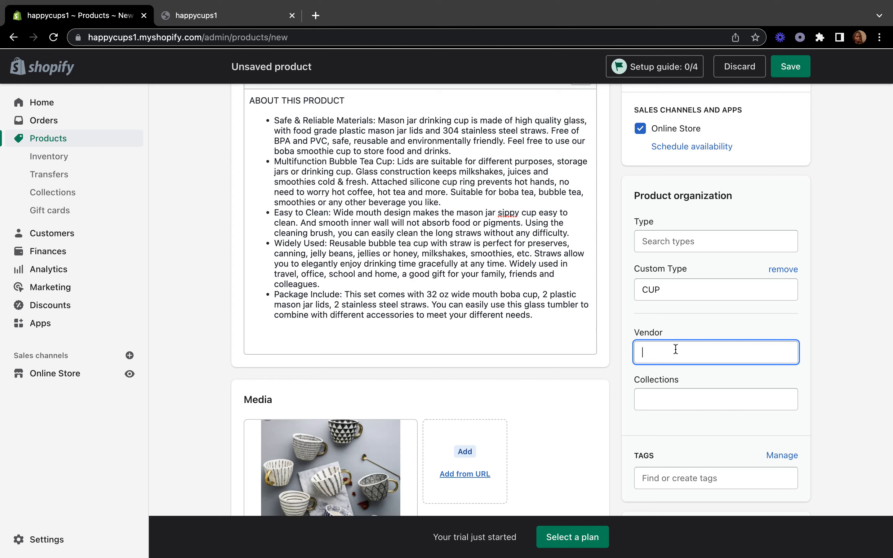
text(Chocol)
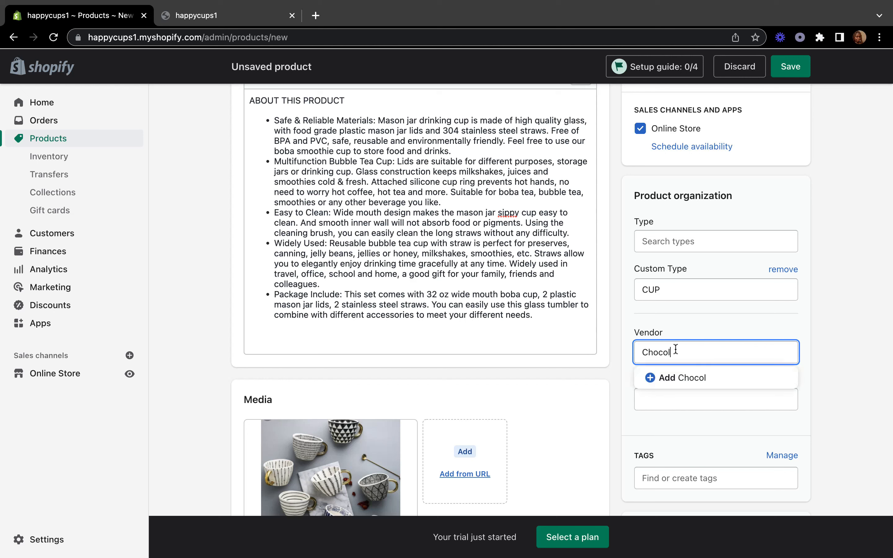
text(ate)
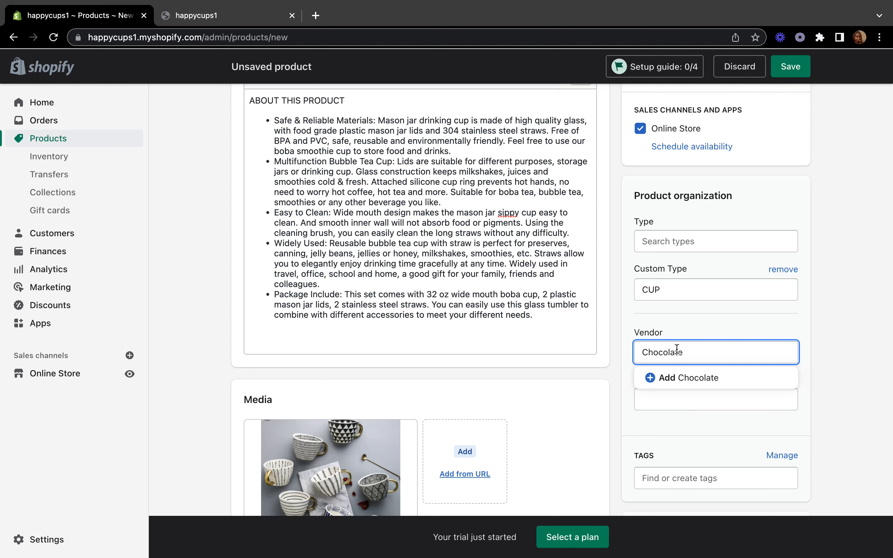
click(647, 376)
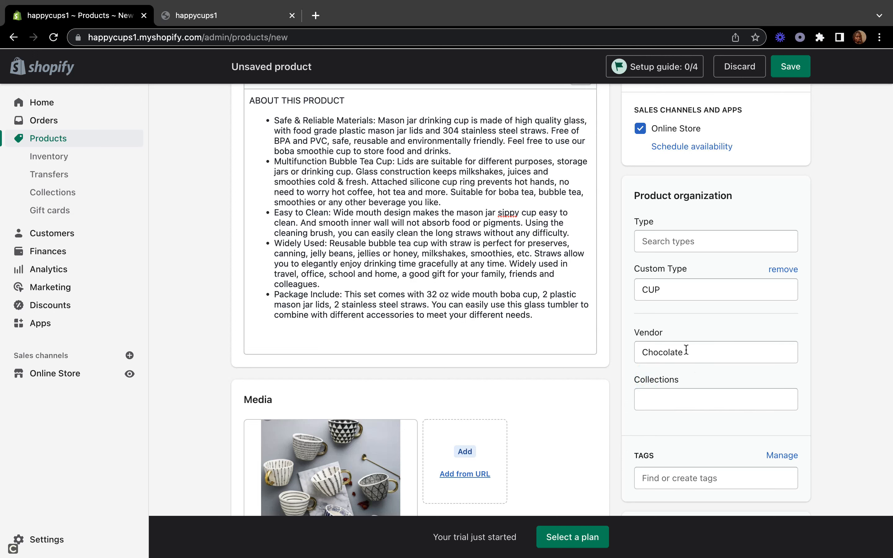
Assign the product to the Home page collection.
scroll(701, 383, down, 3)
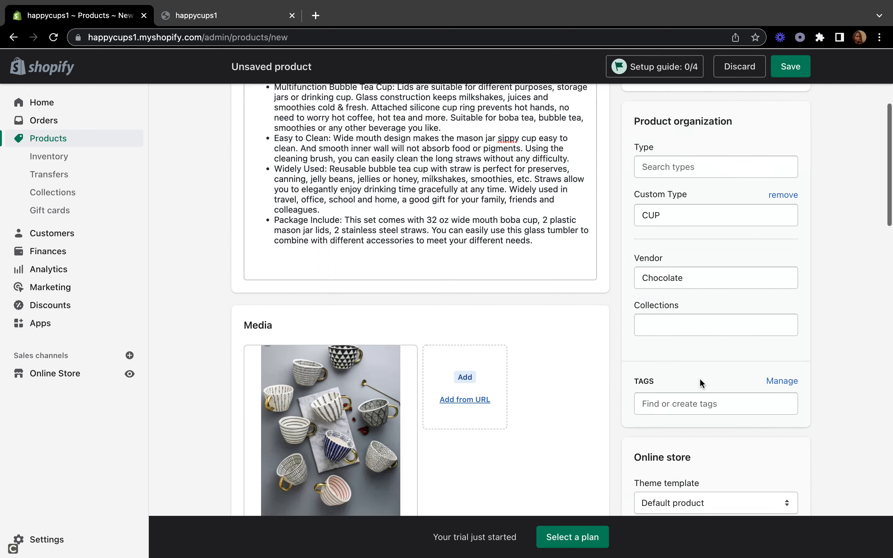
click(672, 282)
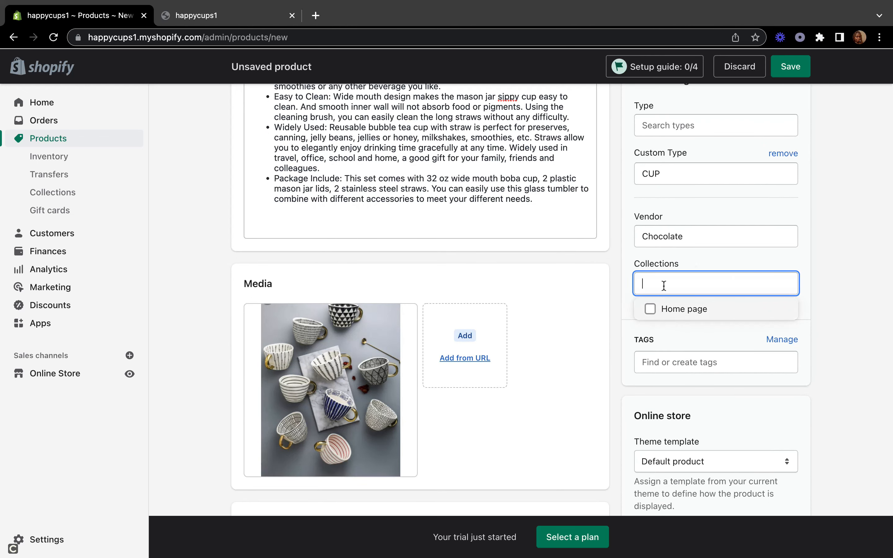
click(648, 313)
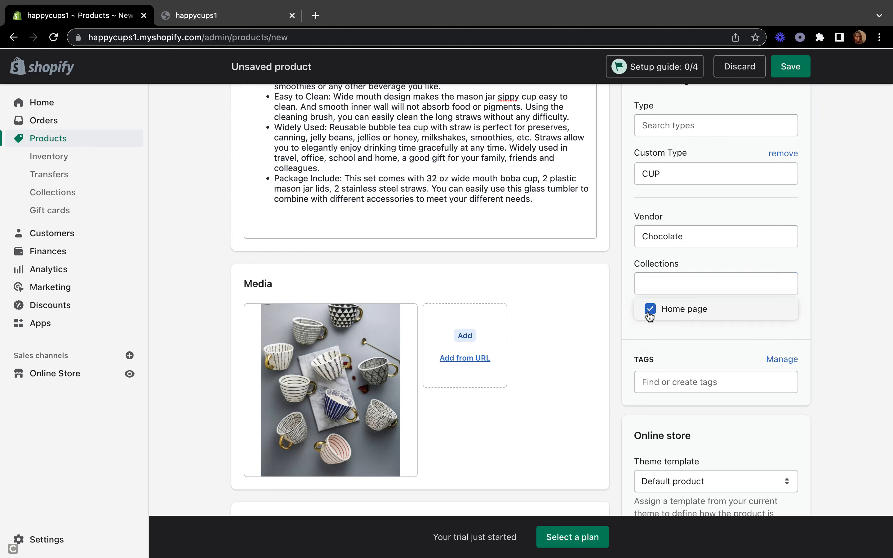
click(761, 332)
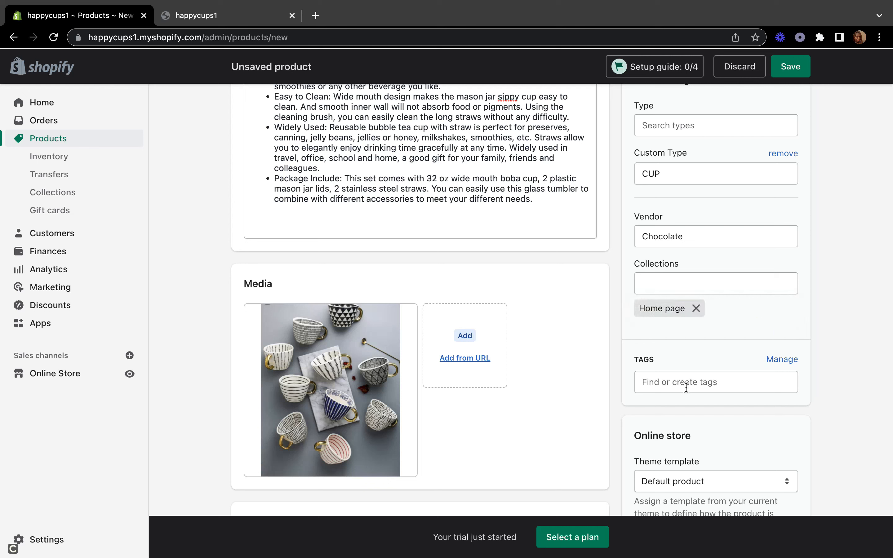
Create the tags cup and cups for the product.
scroll(685, 387, down, 3)
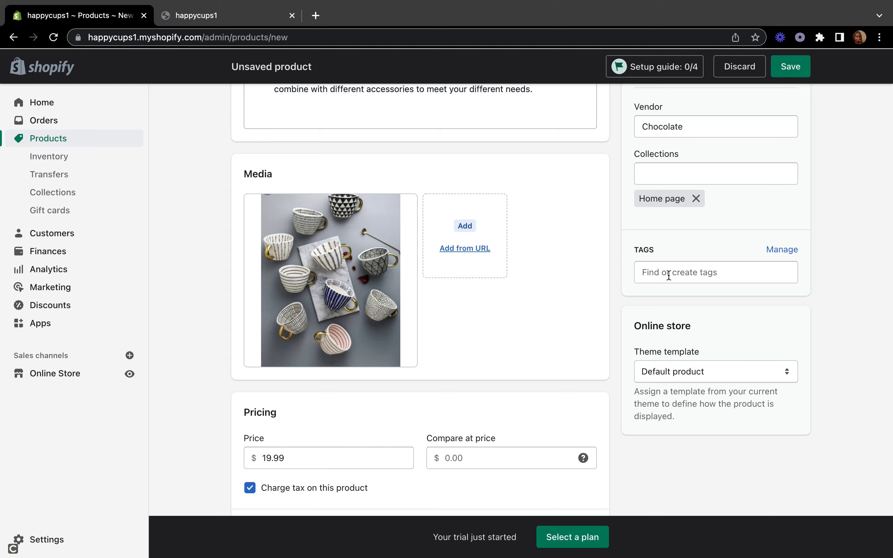
click(668, 275)
text(cup)
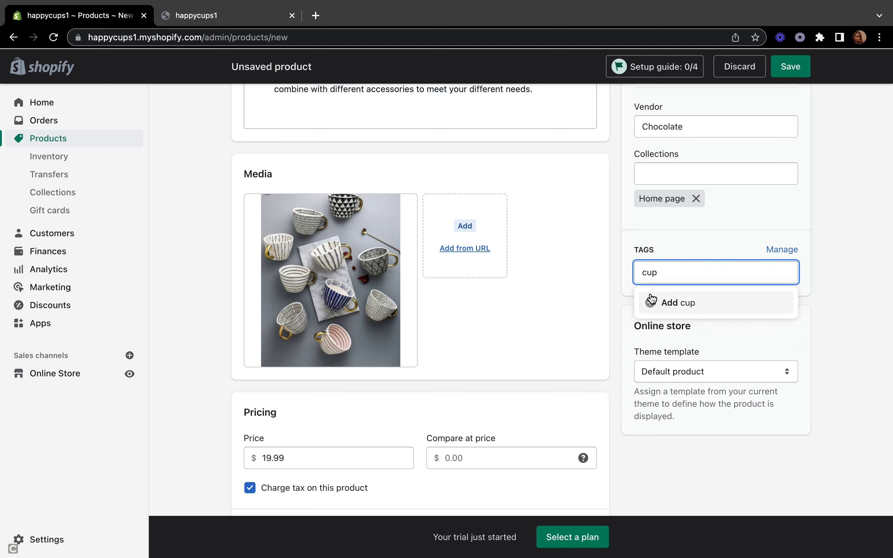
click(652, 300)
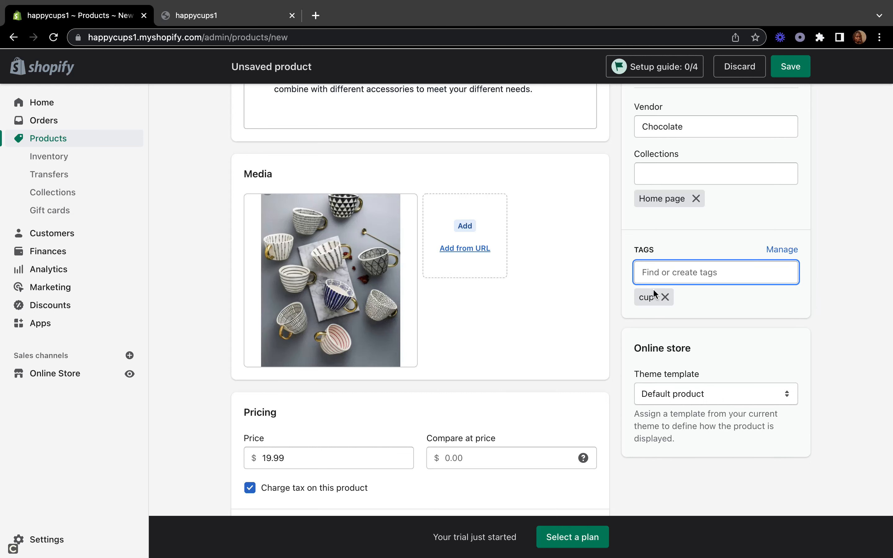
text(cups)
click(644, 305)
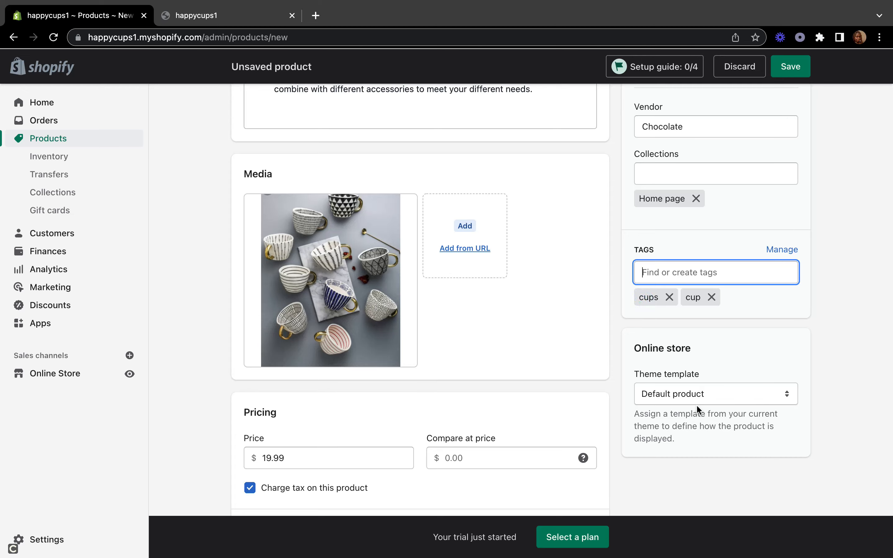
Save the new Fancy Tea Cup product.
scroll(696, 405, down, 5)
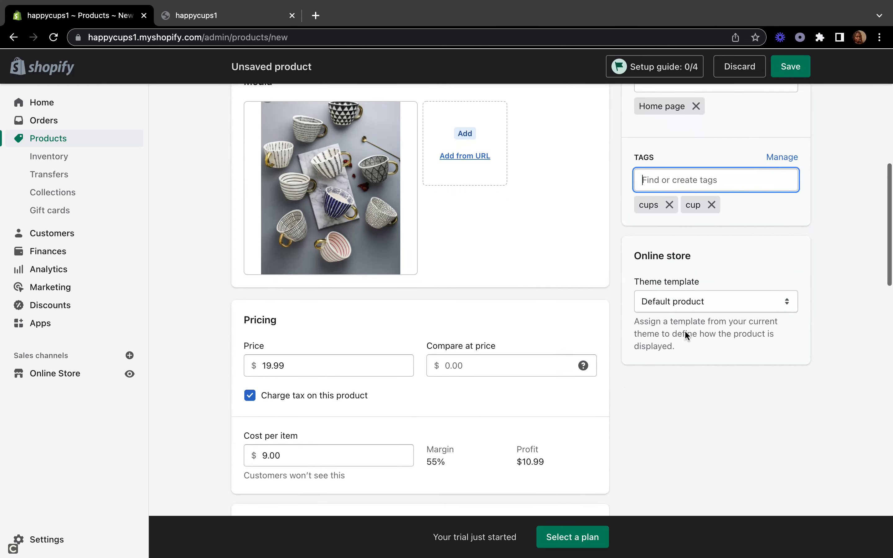
scroll(684, 329, down, 2)
scroll(685, 330, up, 12)
click(796, 69)
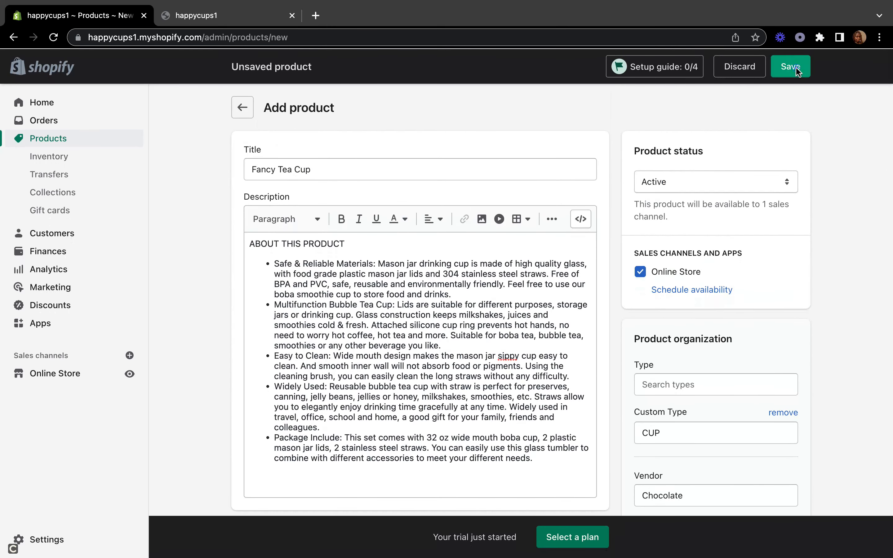
click(796, 69)
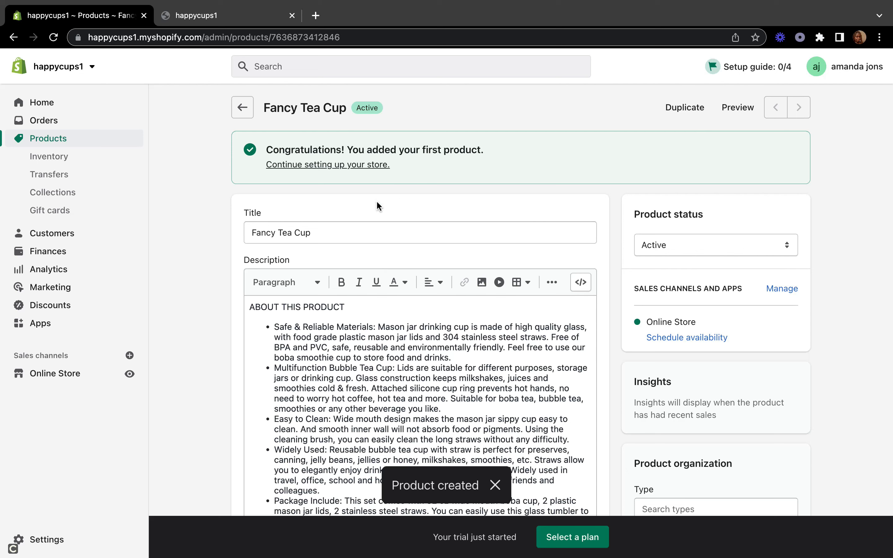
Leave the product, go to the store's collections and start creating a new collection.
click(241, 109)
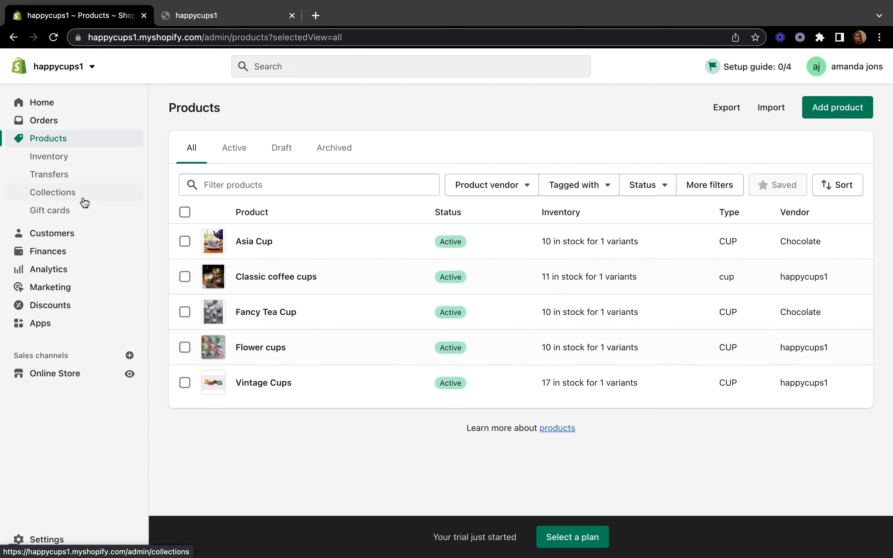
click(75, 193)
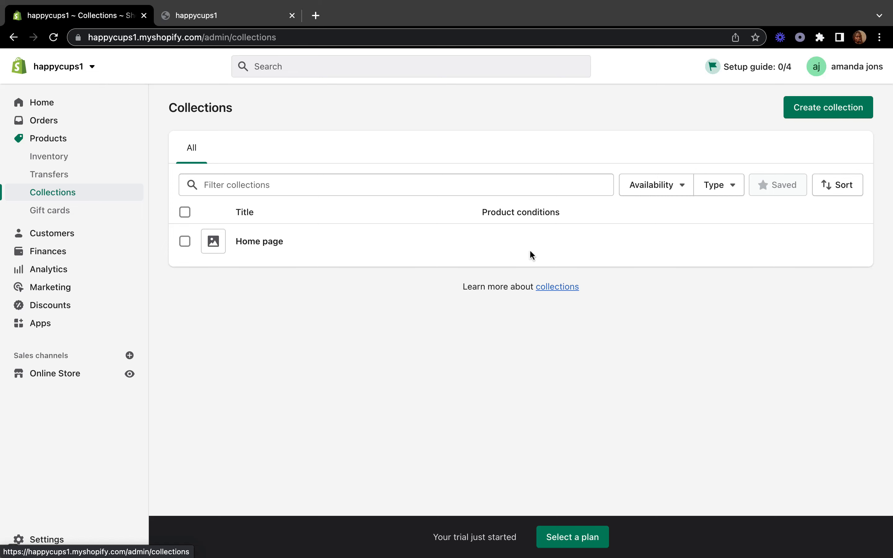
click(831, 118)
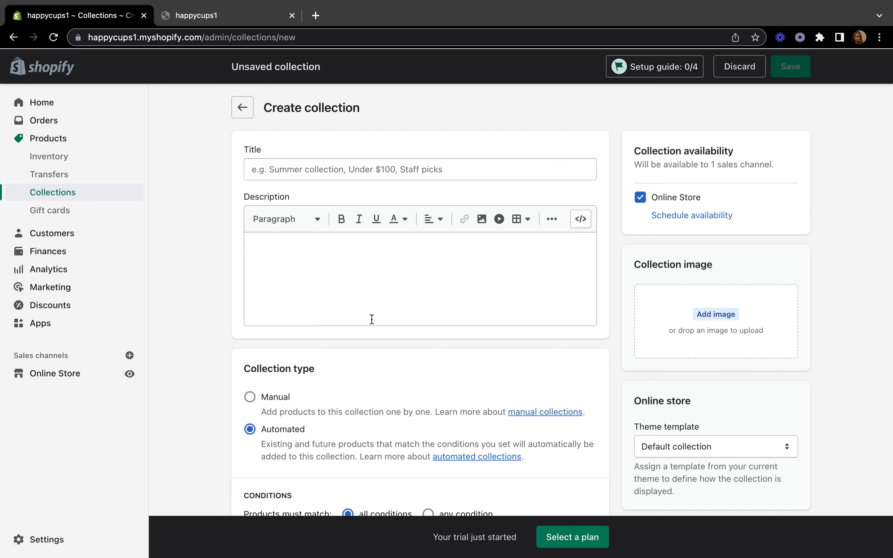
scroll(371, 319, down, 6)
scroll(371, 317, up, 6)
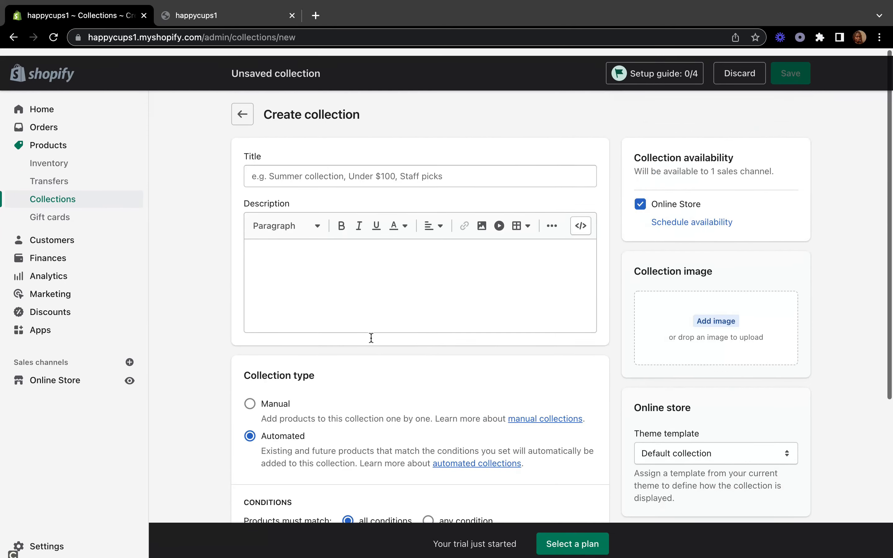
scroll(371, 337, down, 5)
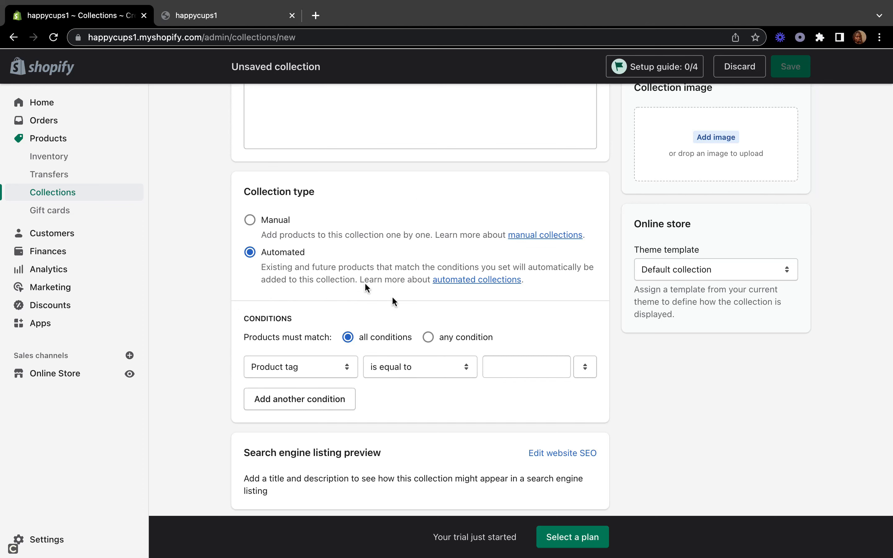
scroll(378, 348, up, 5)
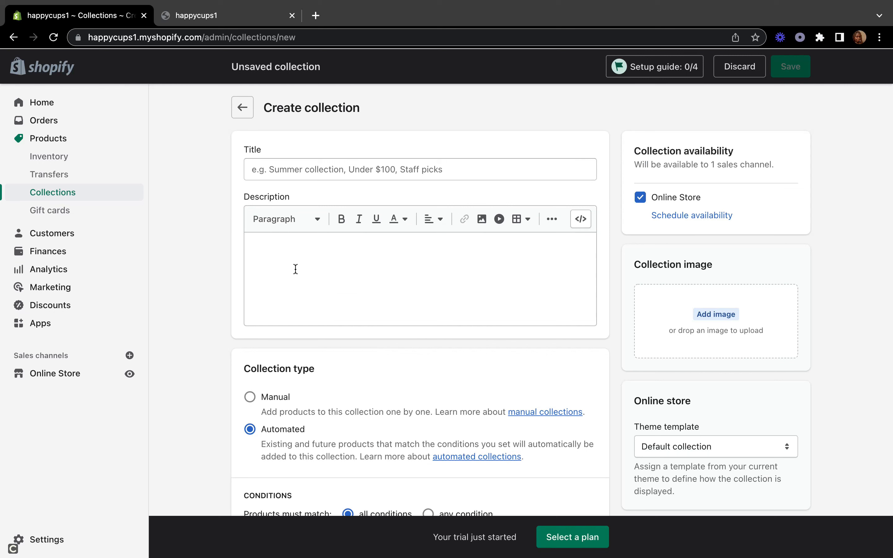
Enter Vintage Cups as the title of the new collection.
click(278, 168)
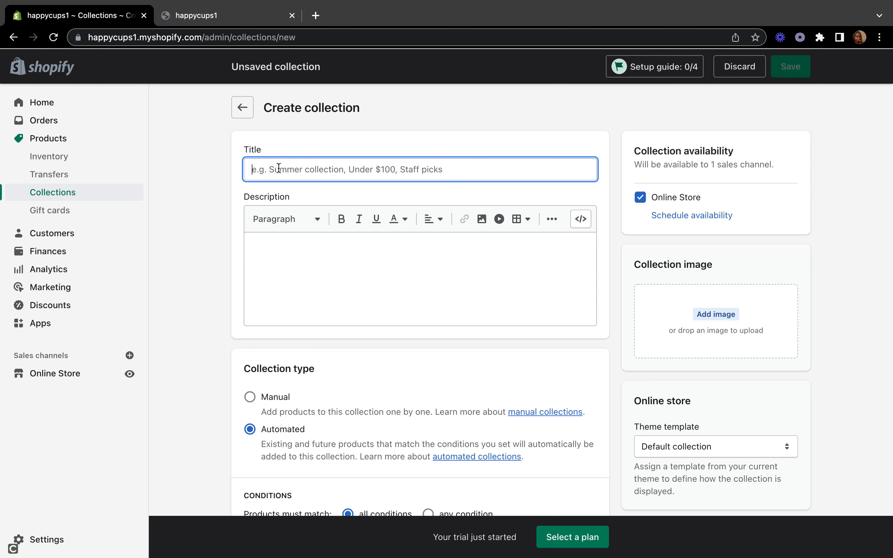
text(Vintah)
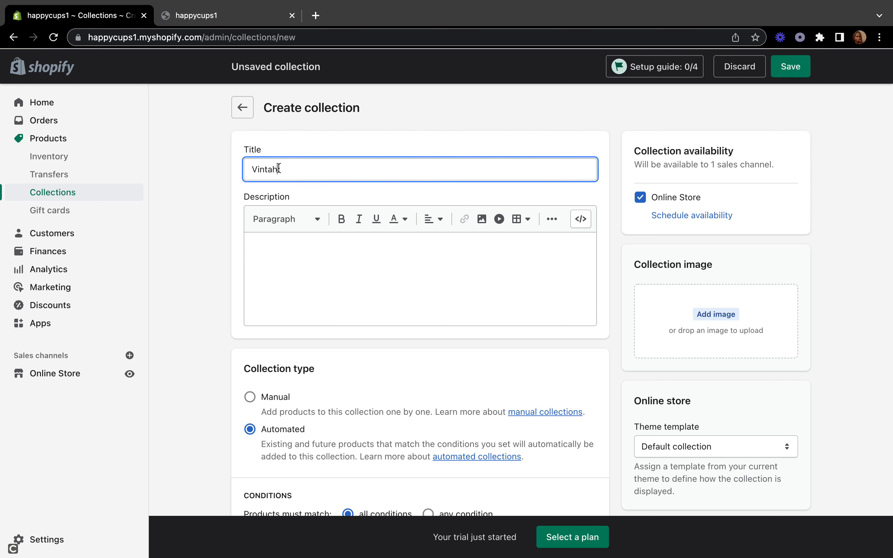
key(BackSpace)
text(ge Cups)
click(302, 266)
scroll(303, 266, down, 2)
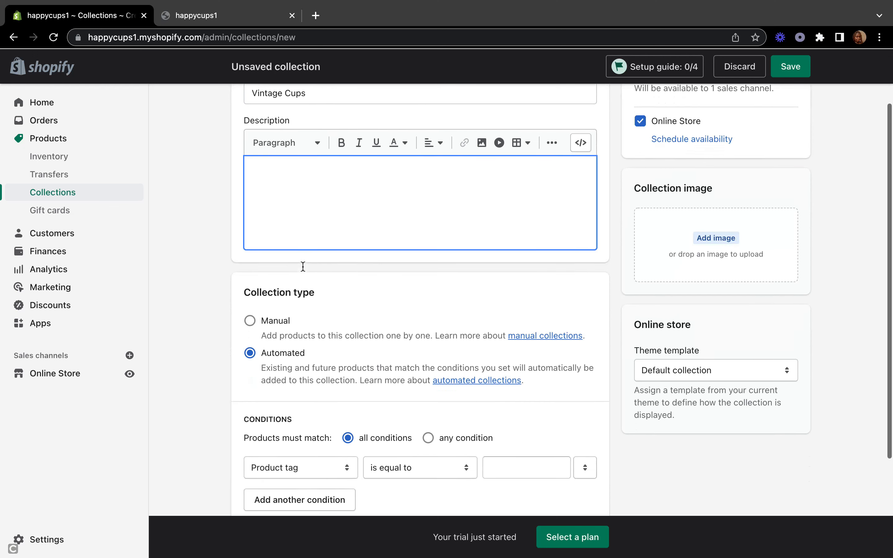
Make the automated collection match any condition, with the first condition being product tag is equal to cup.
scroll(303, 267, down, 1)
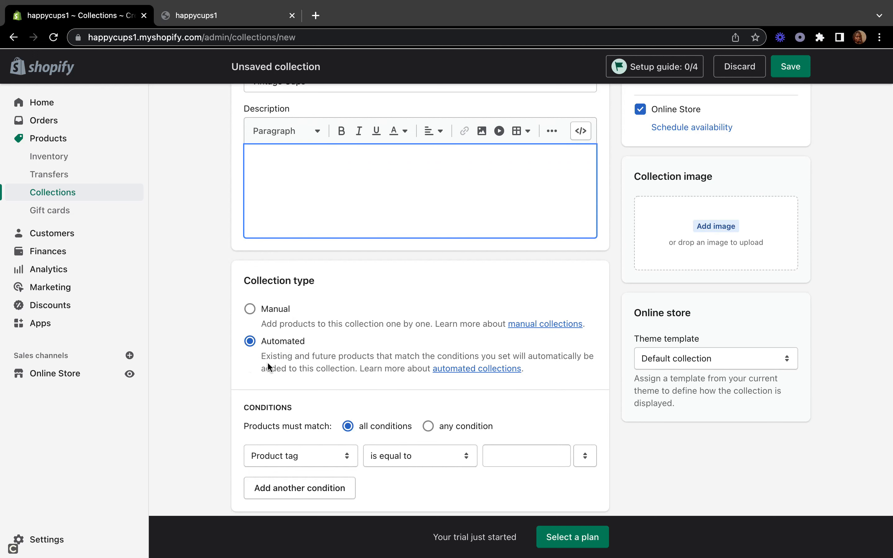
scroll(280, 363, down, 3)
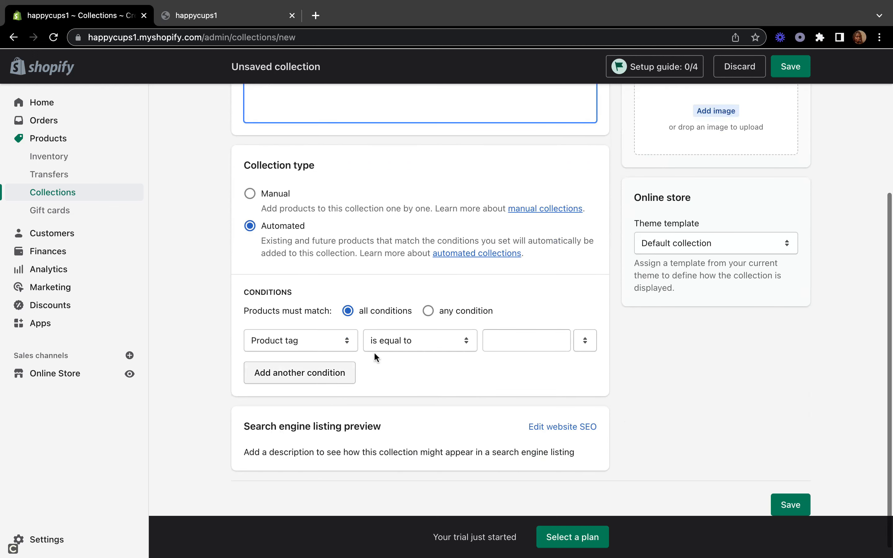
click(346, 341)
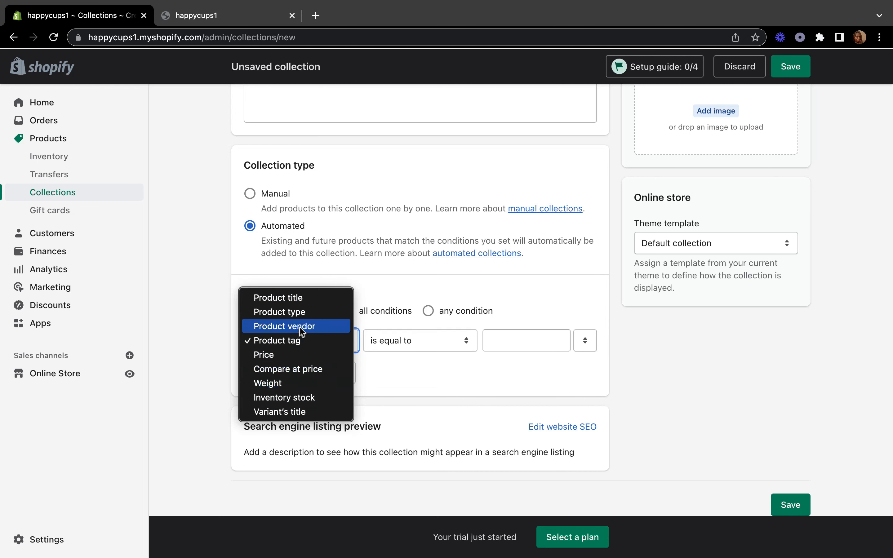
click(281, 337)
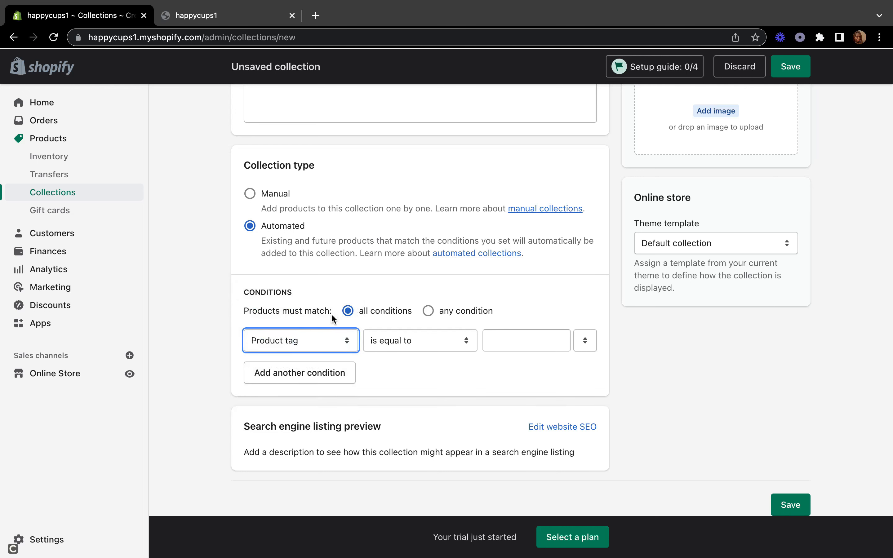
click(428, 310)
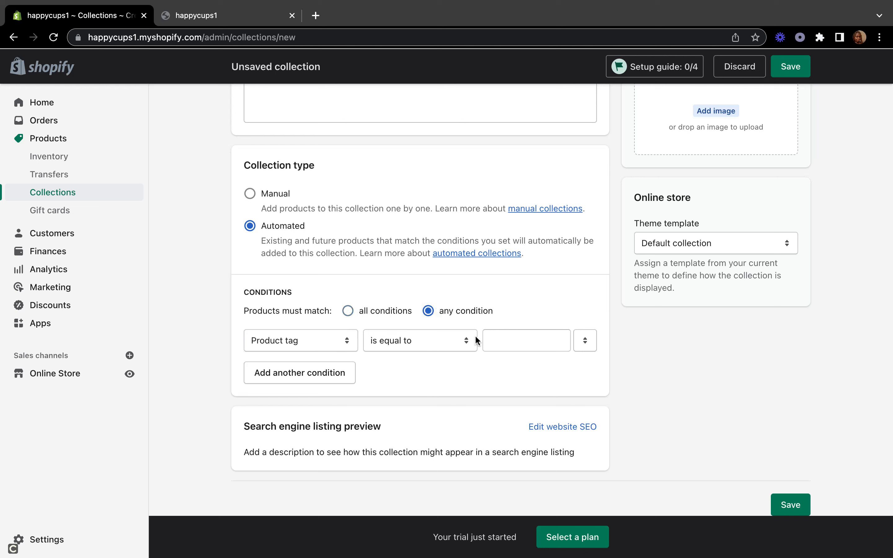
click(513, 340)
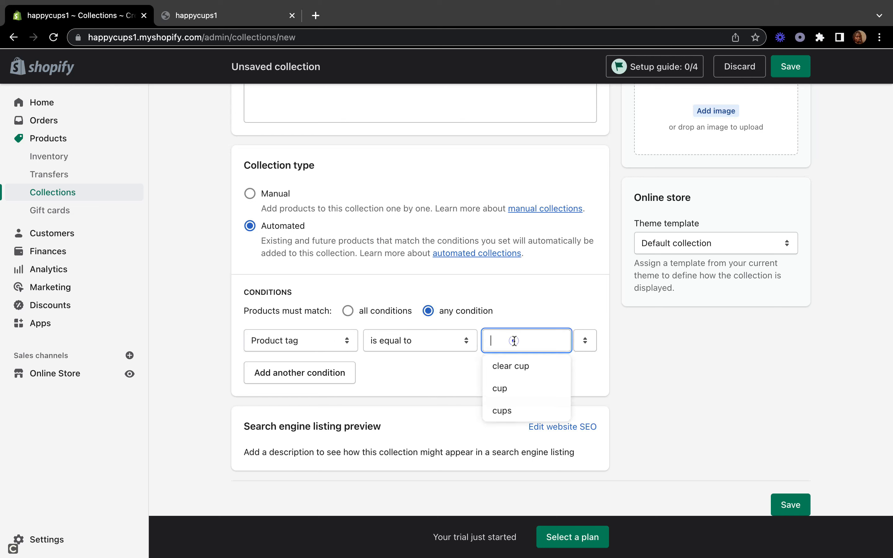
click(510, 386)
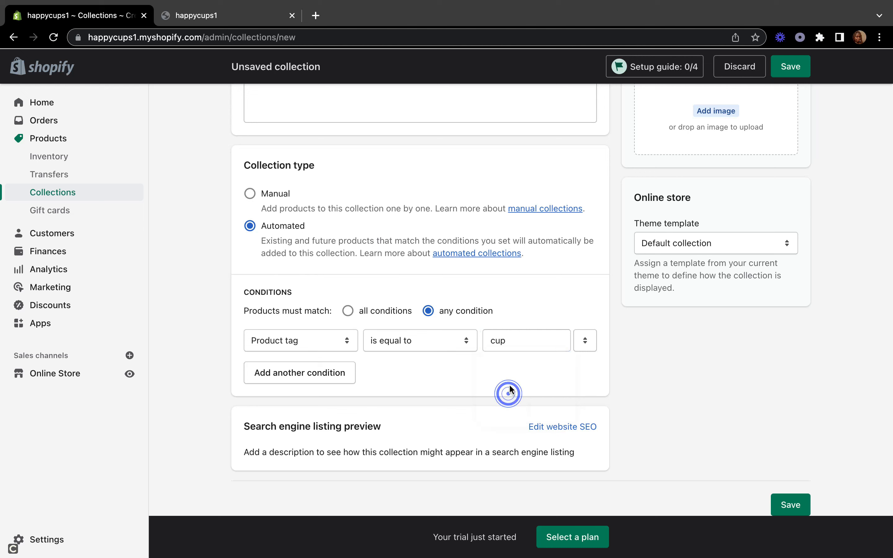
Add a second condition to the collection: product tag is equal to cups.
click(325, 372)
click(499, 369)
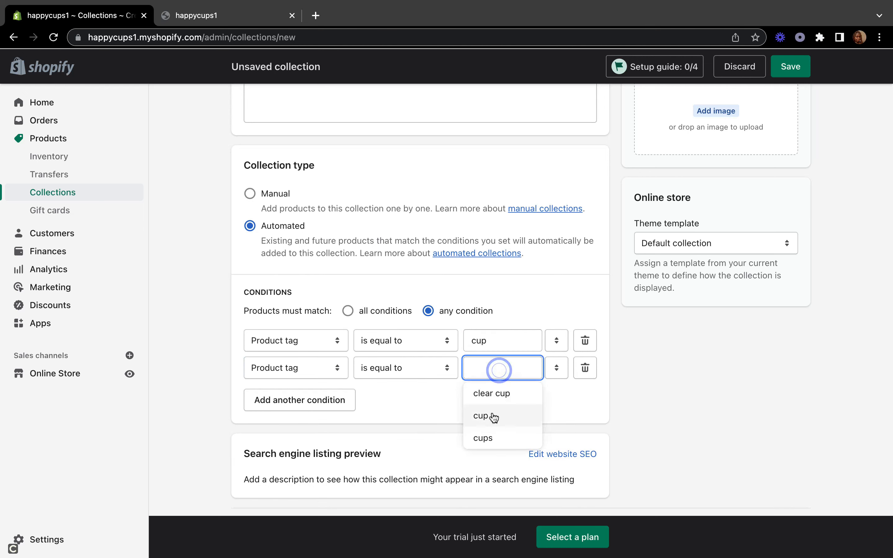
click(485, 436)
scroll(489, 384, down, 2)
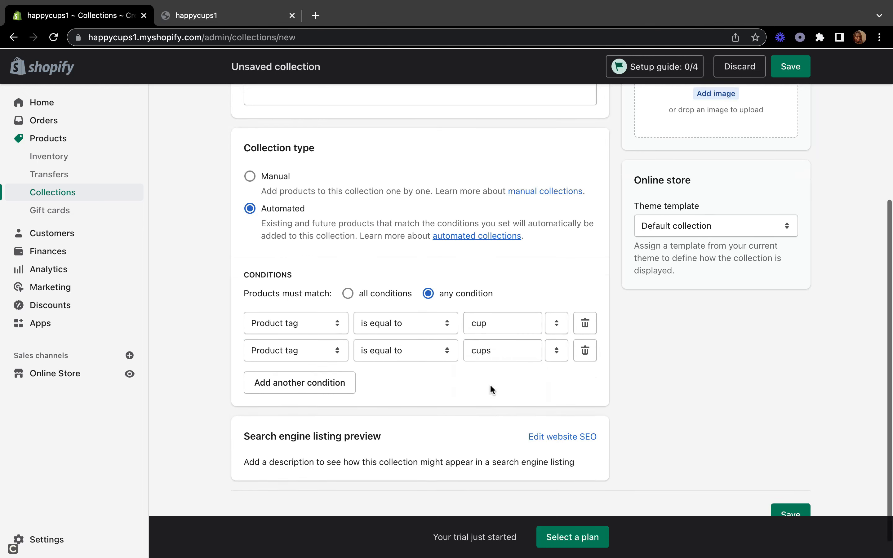
scroll(489, 384, up, 5)
scroll(492, 390, down, 3)
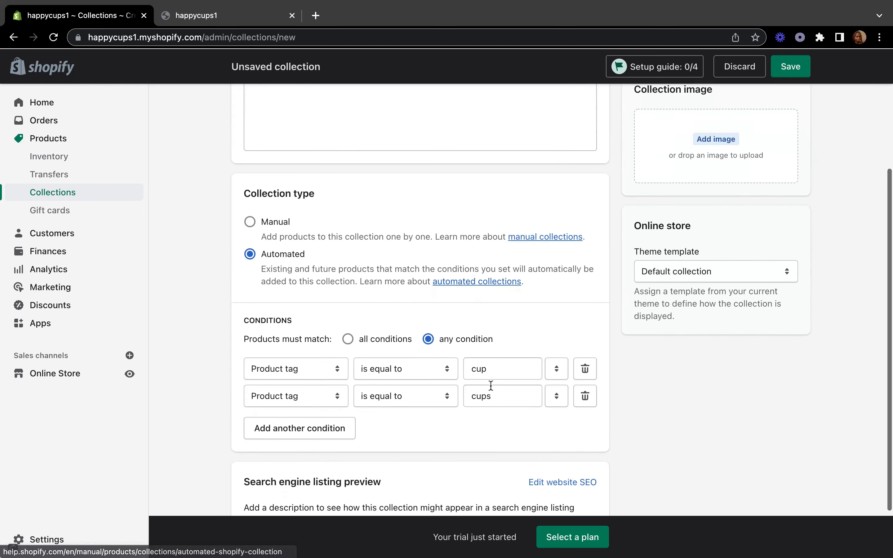
Add the picture of the four colourful teacups as the collection image and save the collection.
scroll(513, 363, up, 5)
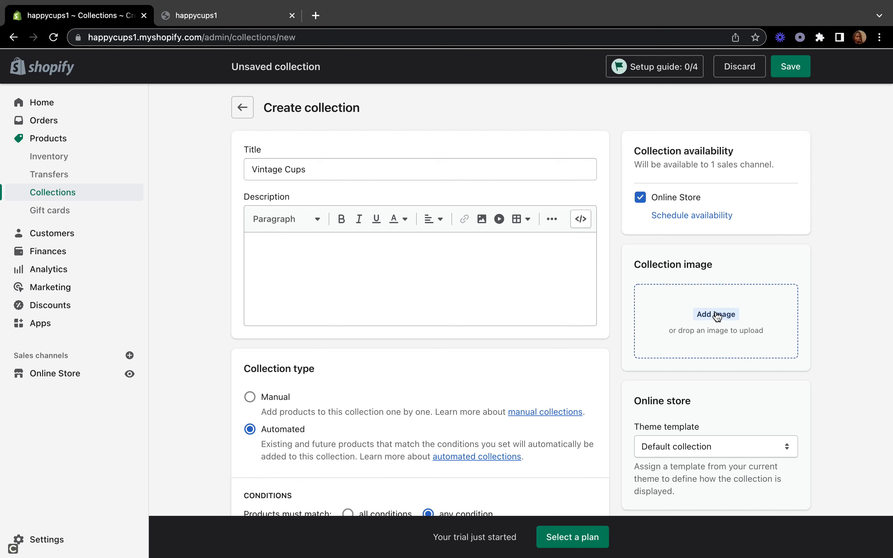
click(715, 313)
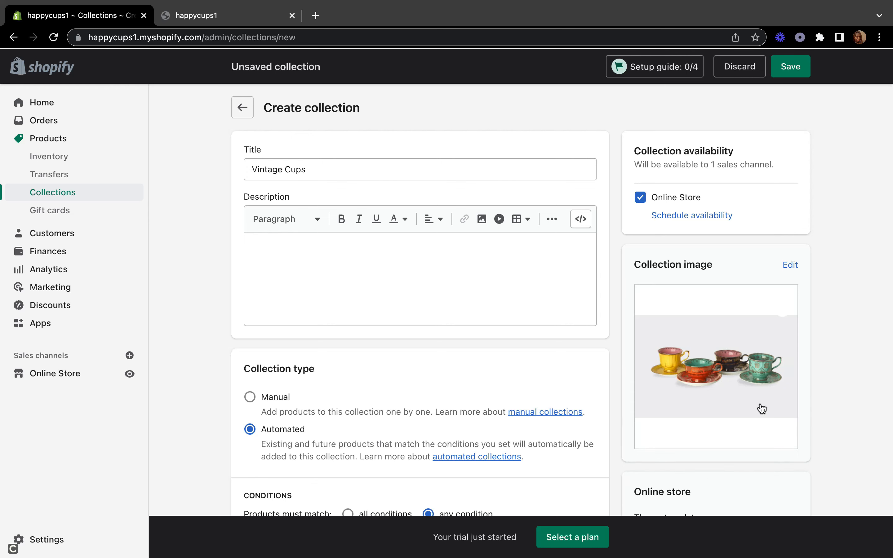
scroll(760, 405, down, 3)
scroll(760, 404, down, 4)
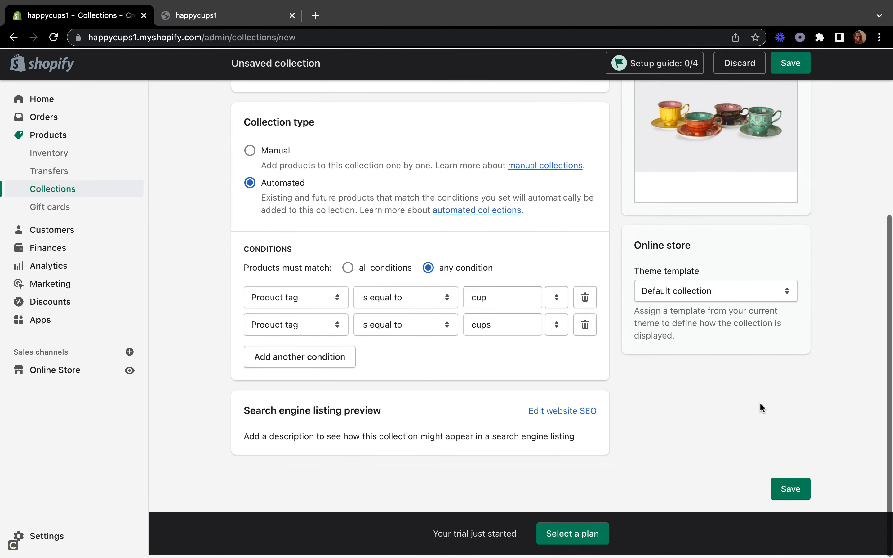
scroll(761, 403, up, 7)
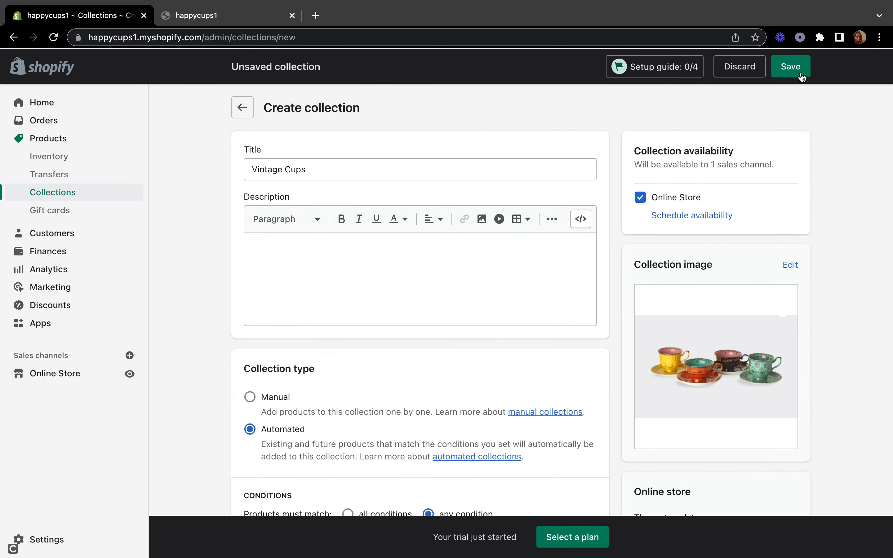
click(795, 67)
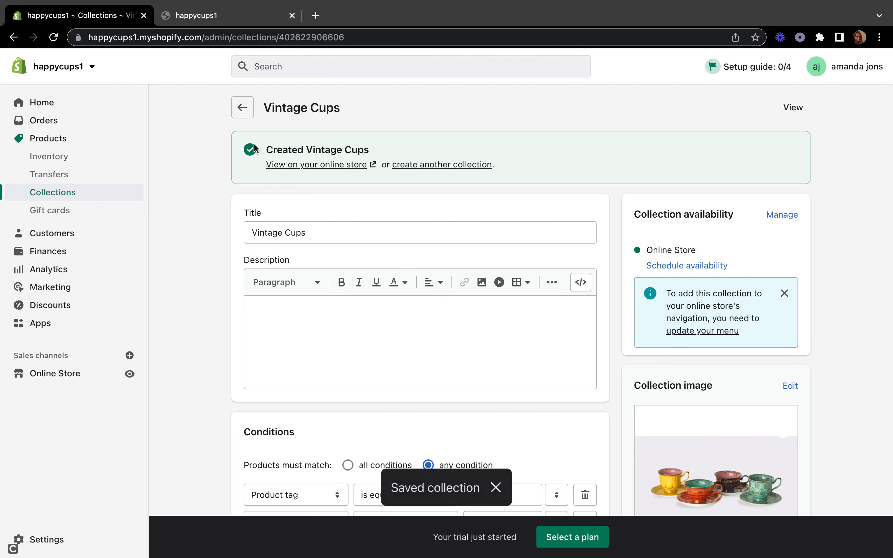
Leave the Vintage Cups collection and open the online store's current Craft theme for customization.
click(242, 108)
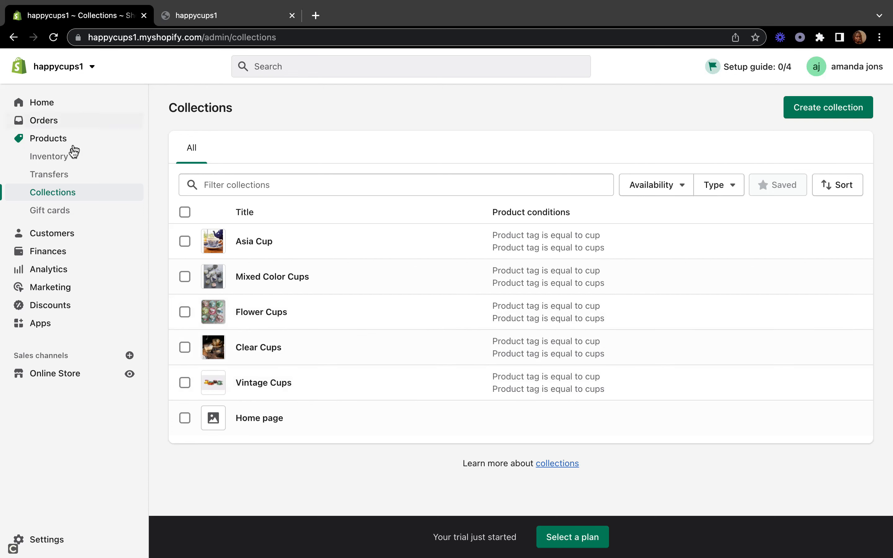
click(46, 140)
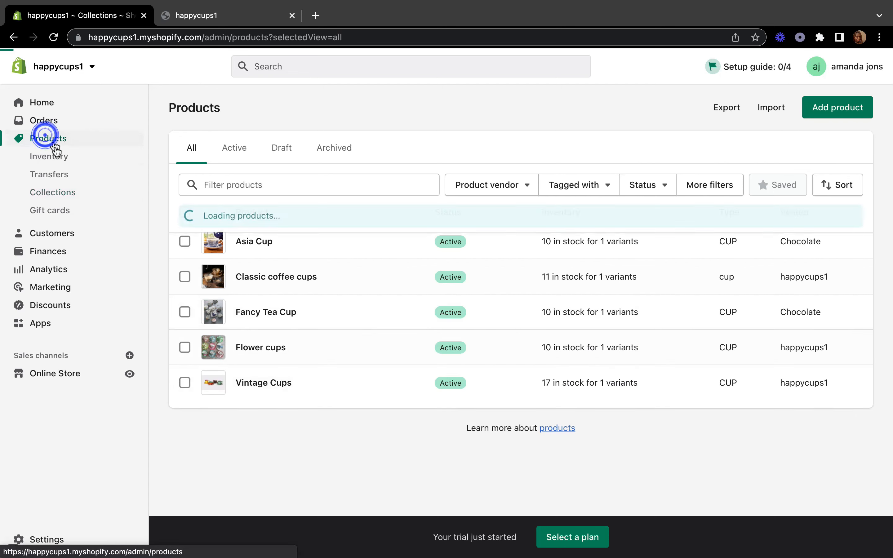
click(64, 199)
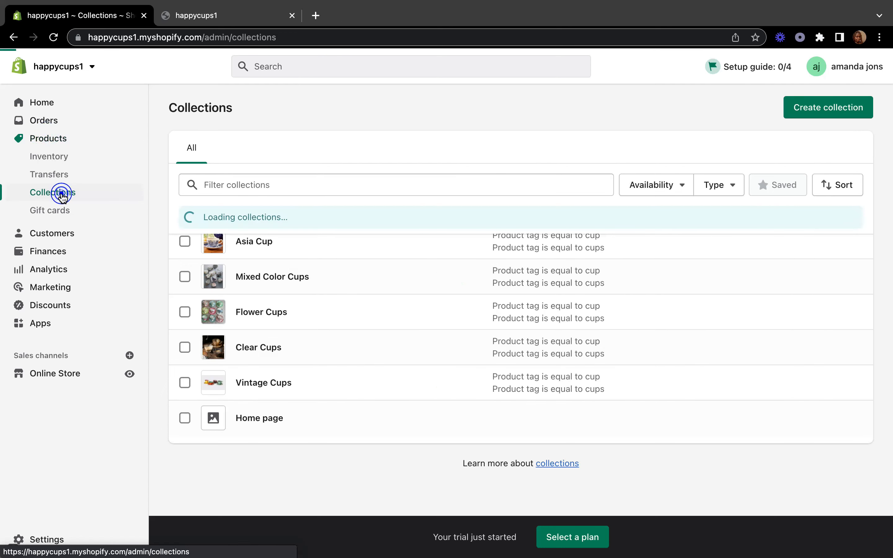
click(73, 372)
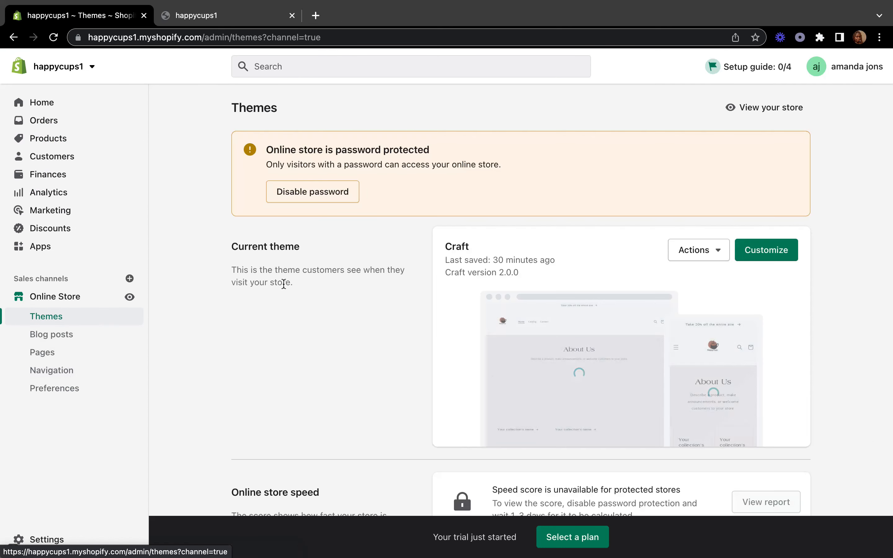
click(767, 254)
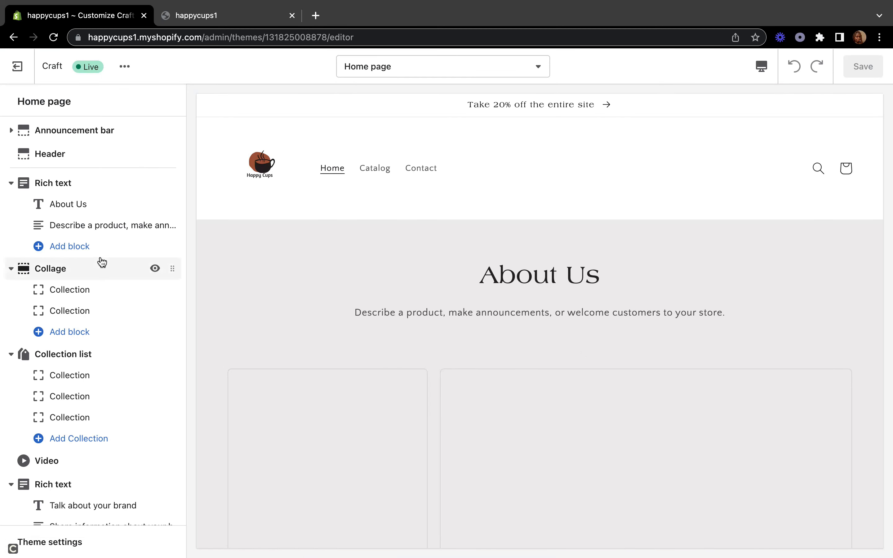
Assign the Asia Cup collection to the first collection block of the home page's Collage section.
scroll(482, 387, down, 5)
scroll(482, 386, down, 18)
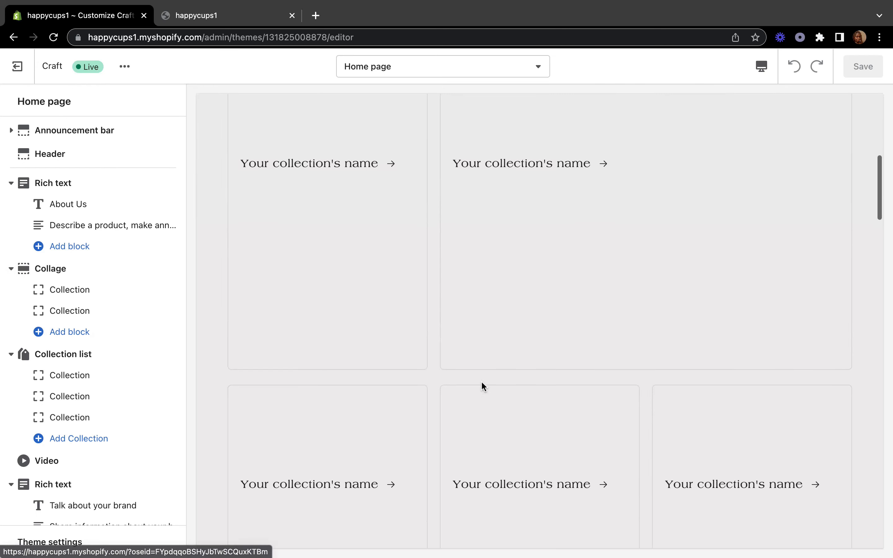
scroll(480, 386, up, 20)
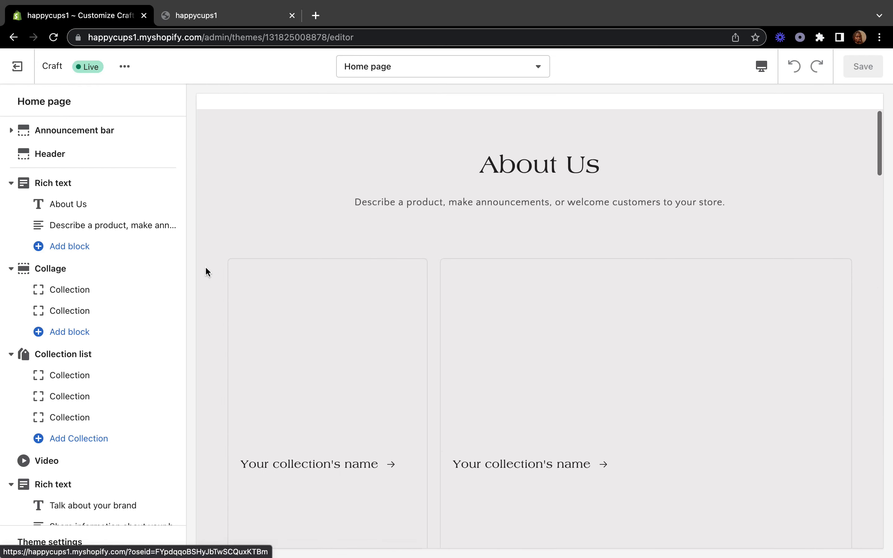
click(66, 292)
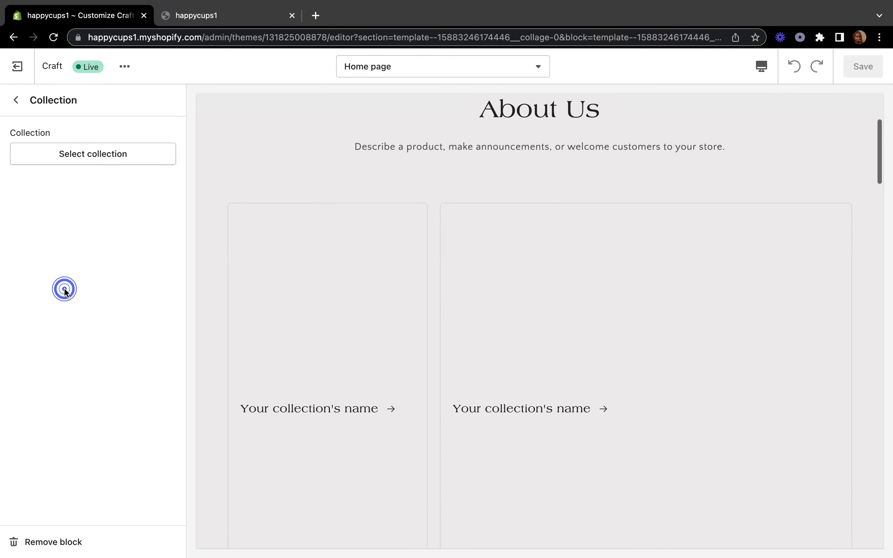
click(101, 162)
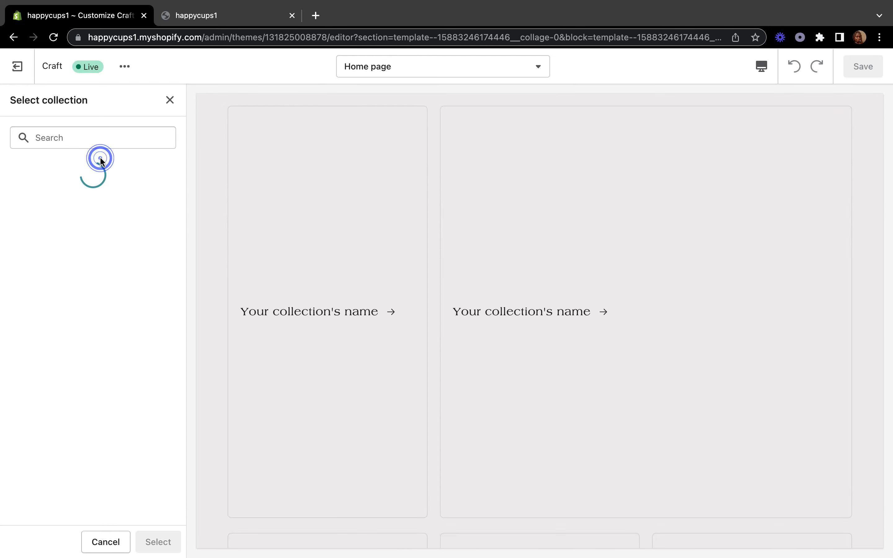
click(91, 214)
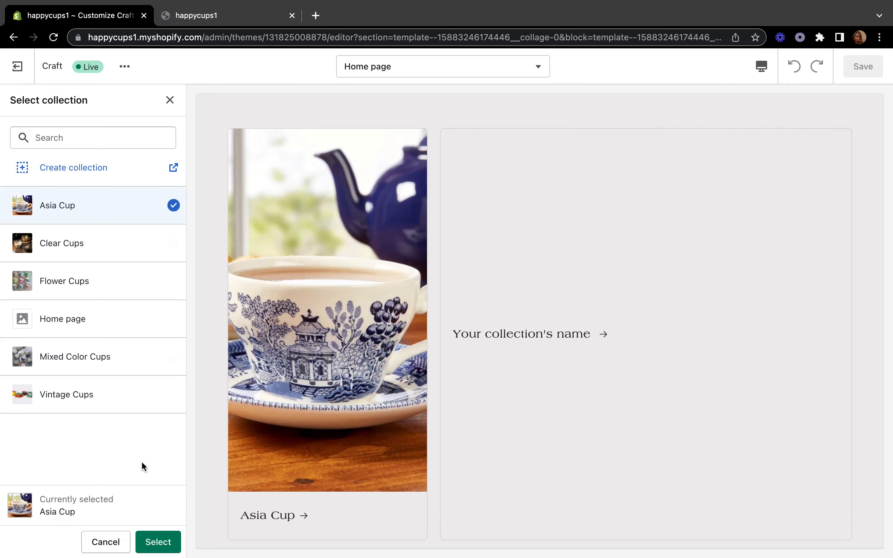
click(150, 542)
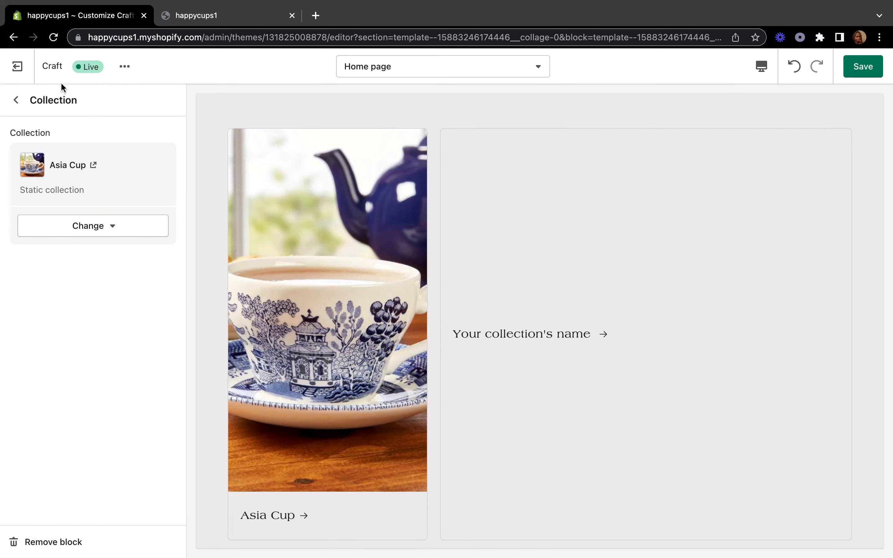
click(18, 101)
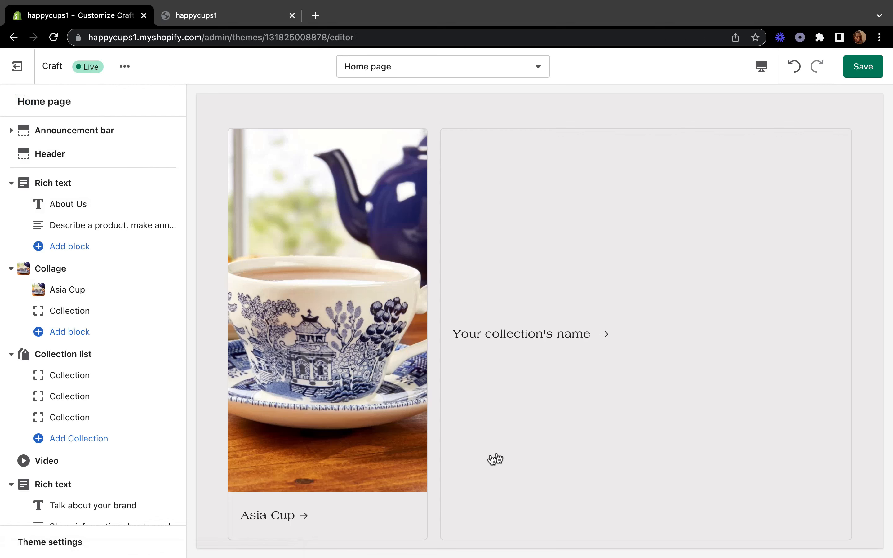
Assign the Flower Cups collection to the second collection block of the Collage section.
scroll(461, 352, down, 10)
scroll(461, 352, up, 10)
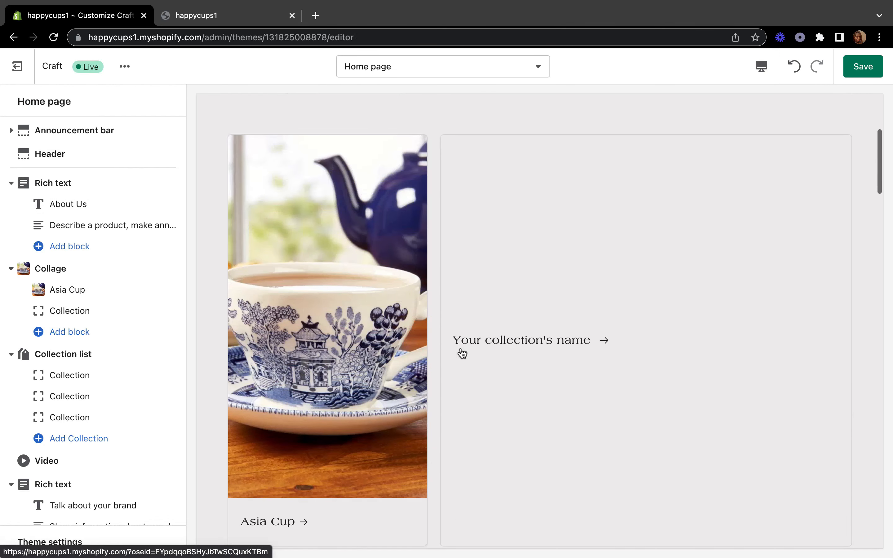
scroll(462, 353, down, 2)
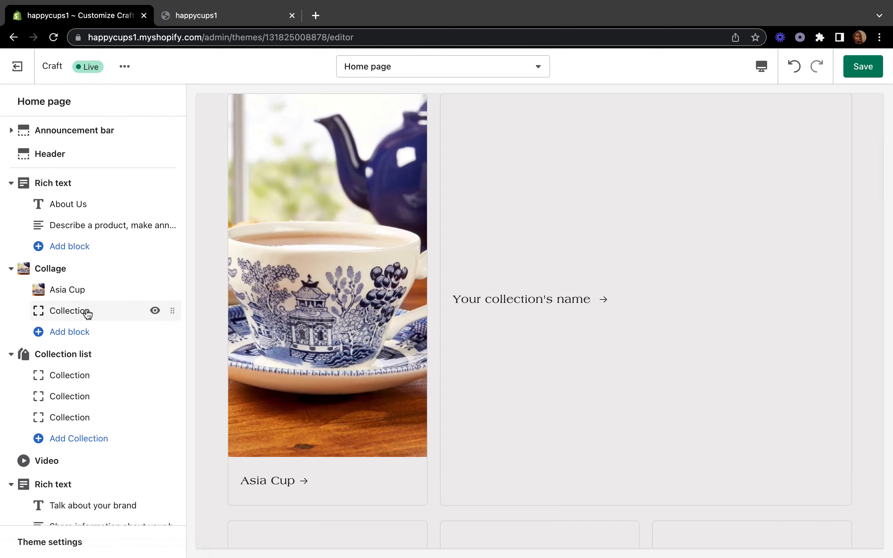
click(87, 312)
click(97, 159)
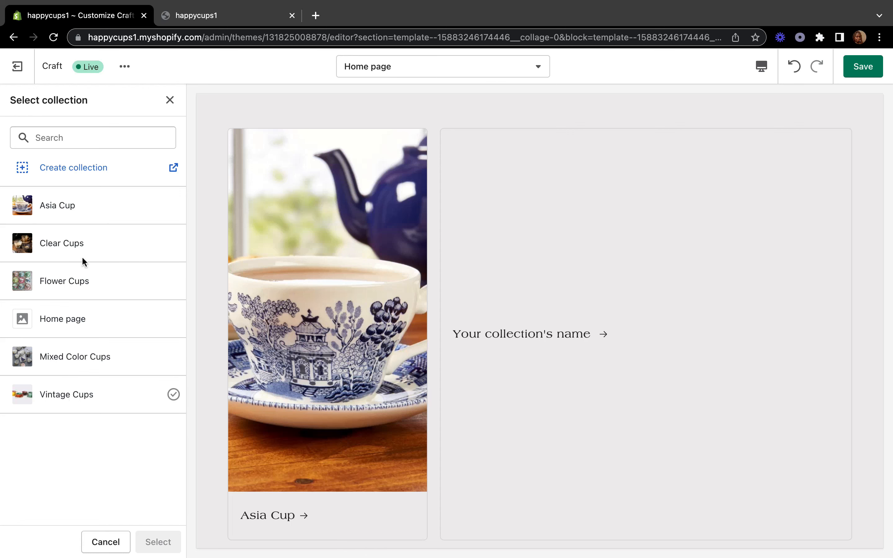
click(76, 291)
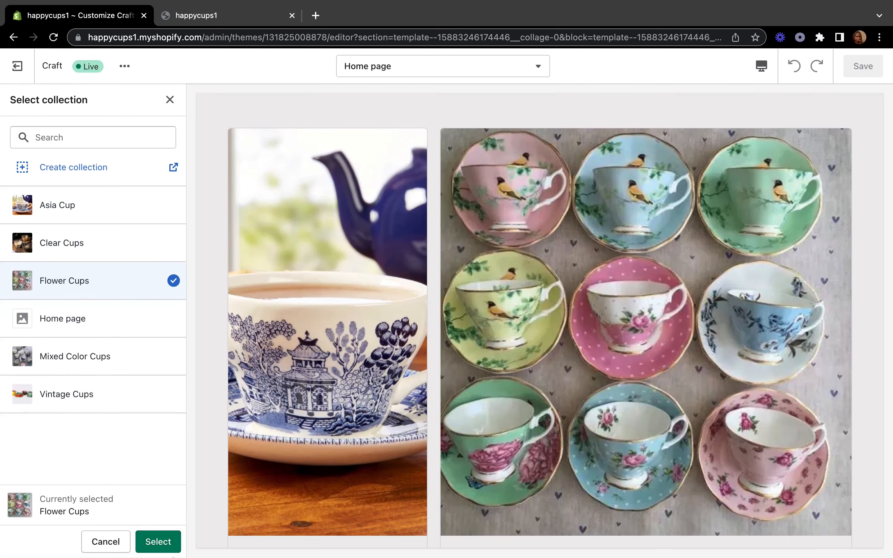
click(159, 539)
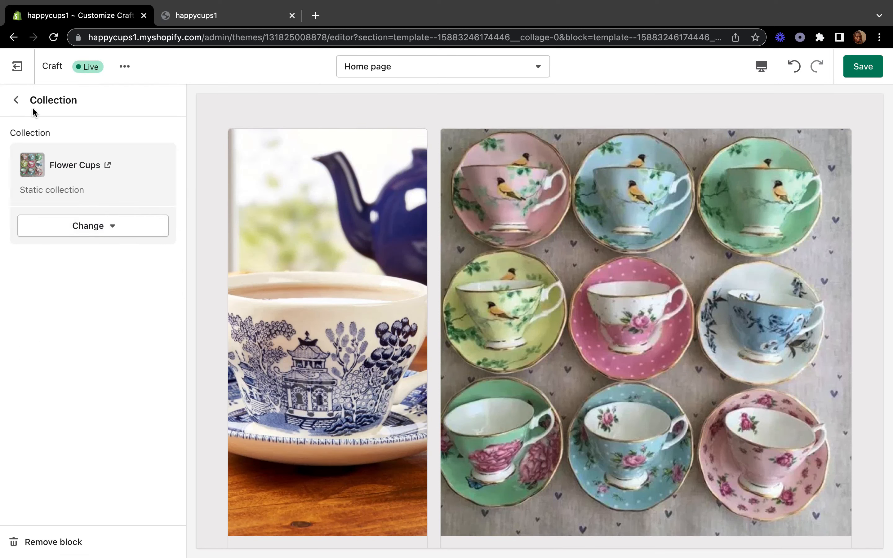
click(16, 103)
Assign the Clear Cups collection to the first block of the home page's Collection list section.
scroll(289, 362, down, 8)
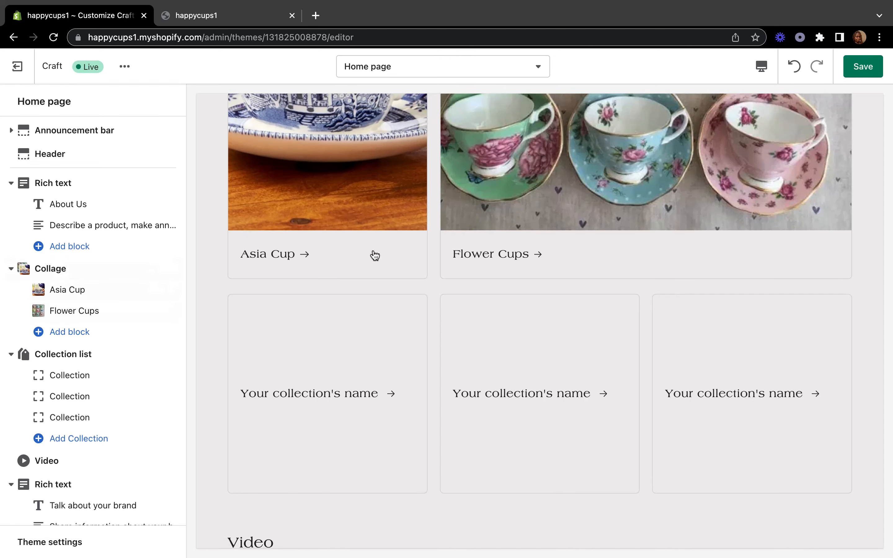
scroll(373, 254, up, 5)
scroll(373, 254, down, 10)
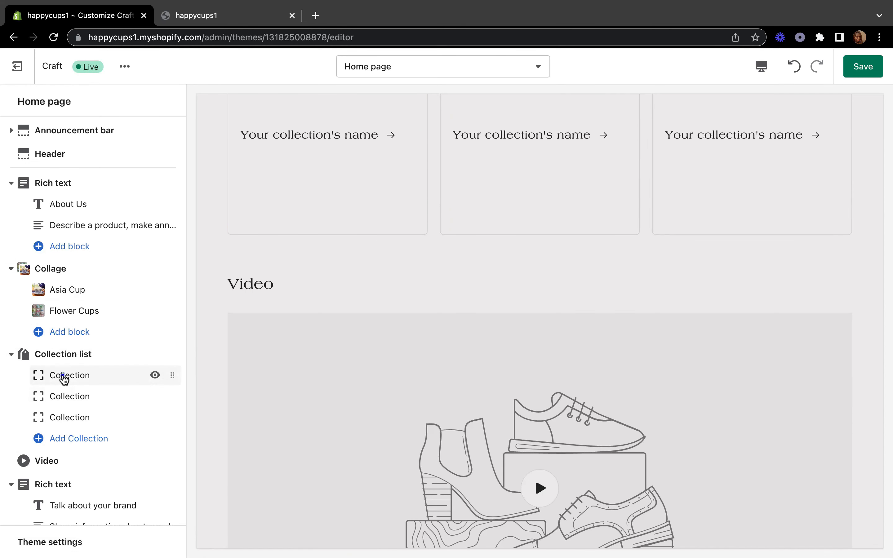
click(63, 377)
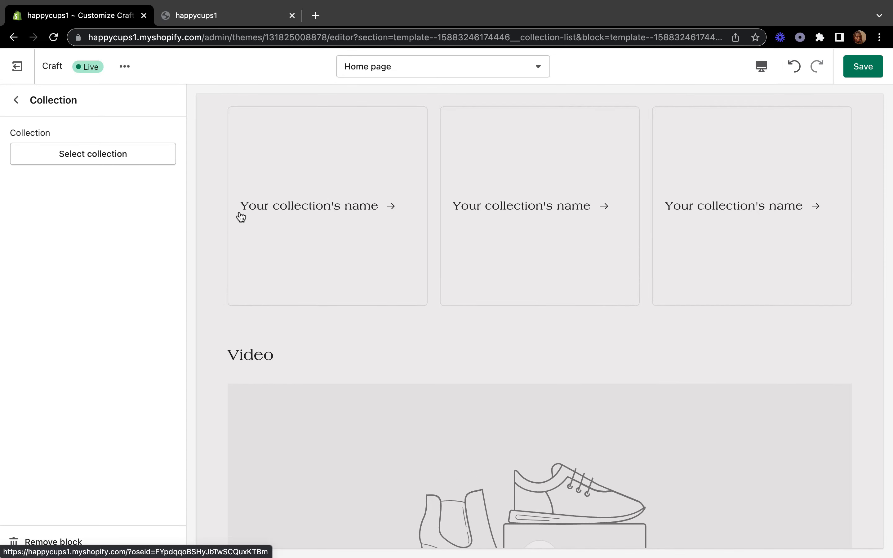
click(102, 163)
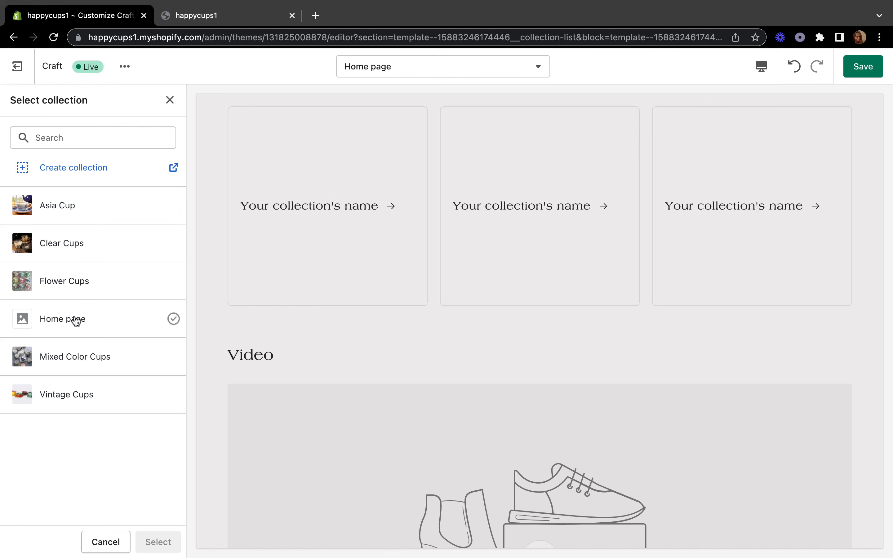
click(71, 245)
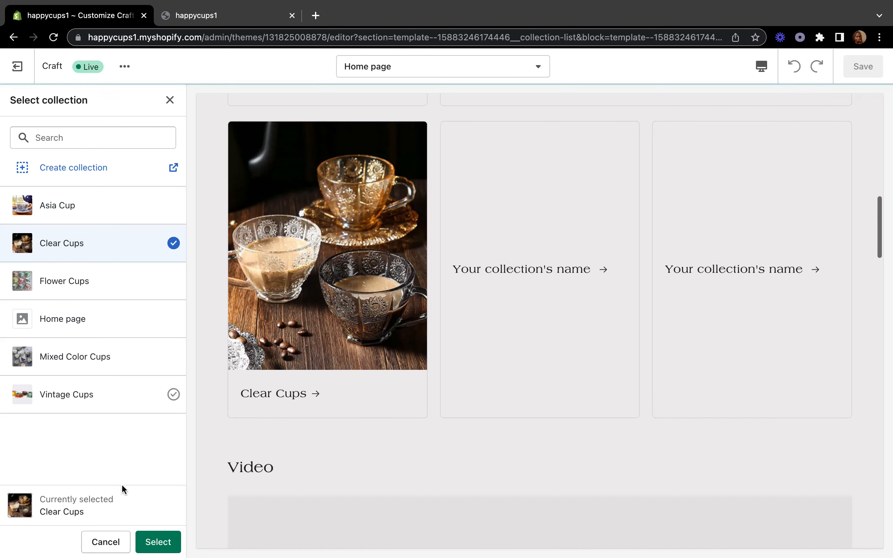
click(154, 543)
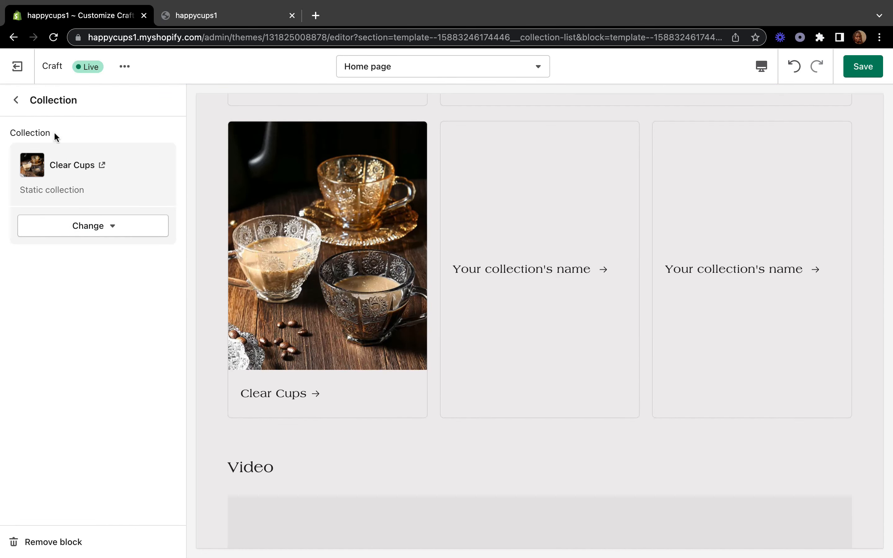
click(17, 100)
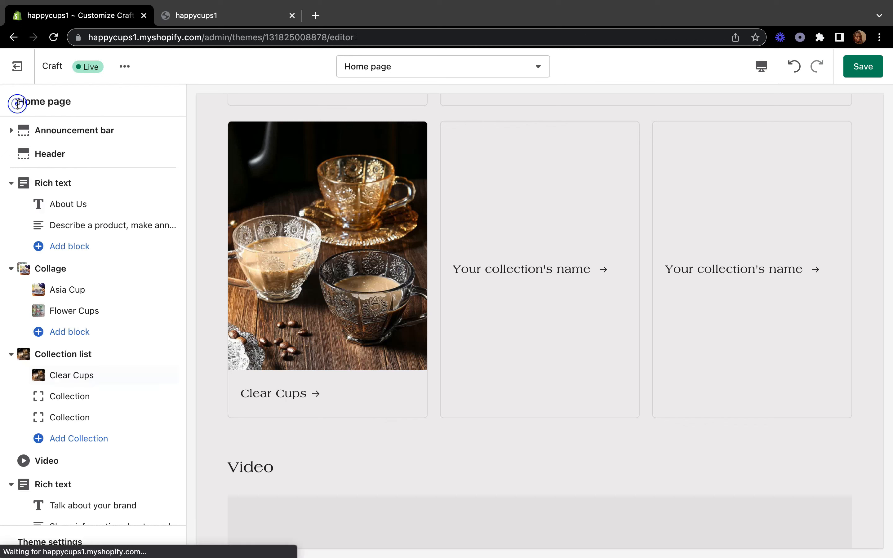
Assign the Mixed Color Cups collection to the second block of the Collection list section.
click(67, 401)
click(115, 155)
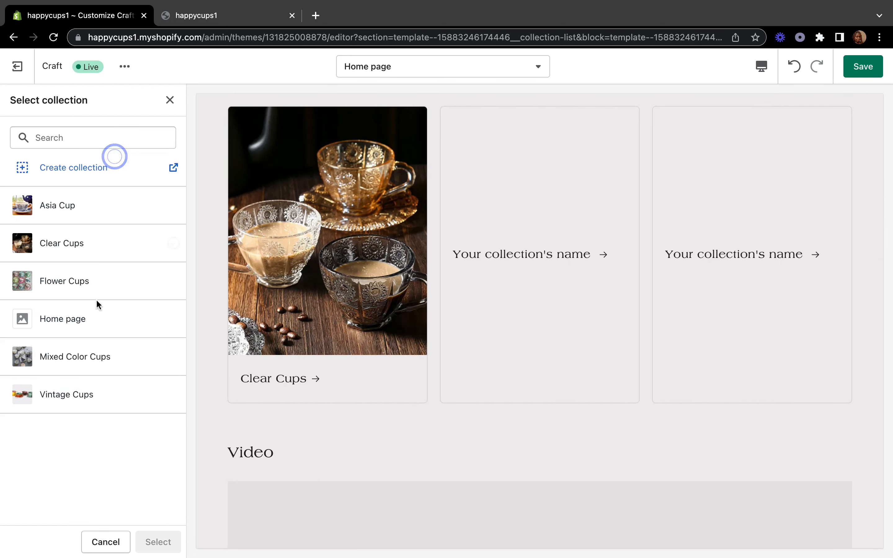
click(82, 364)
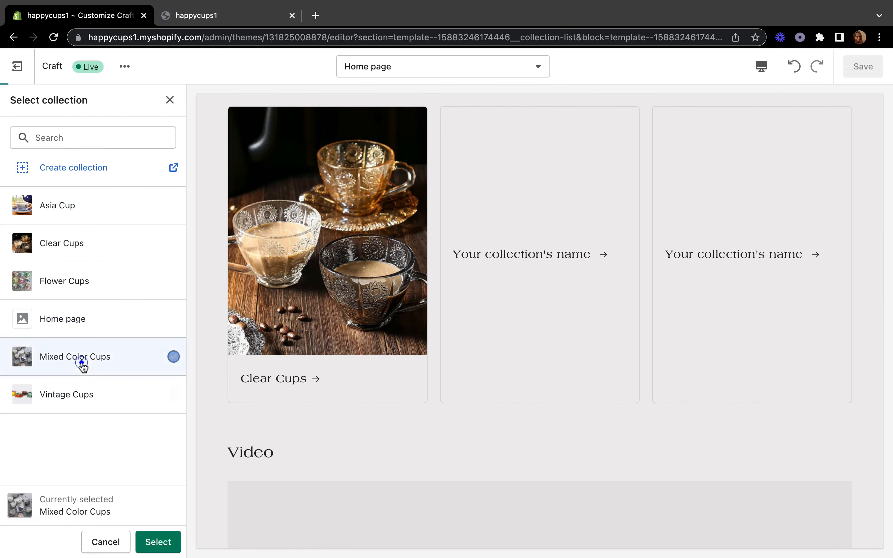
click(159, 542)
click(16, 100)
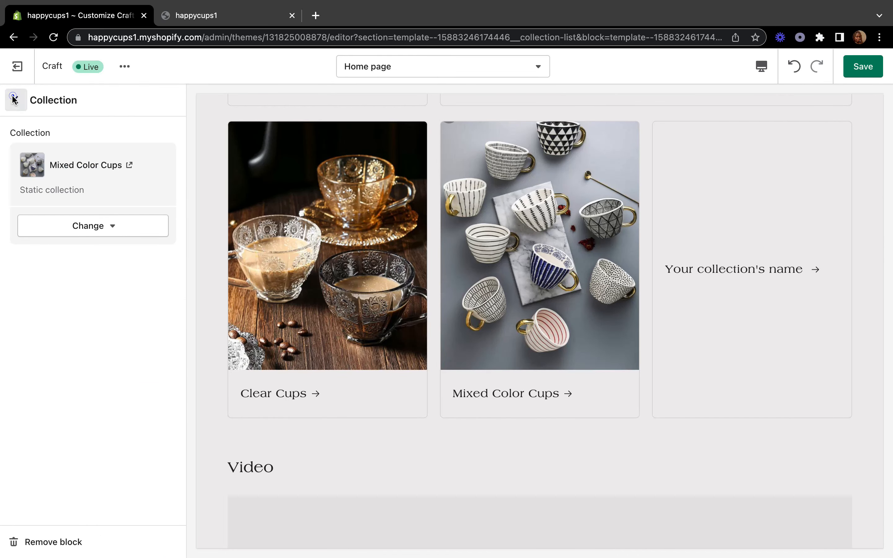
Assign the Vintage Cups collection to the third block of the Collection list section and save the theme changes.
click(65, 416)
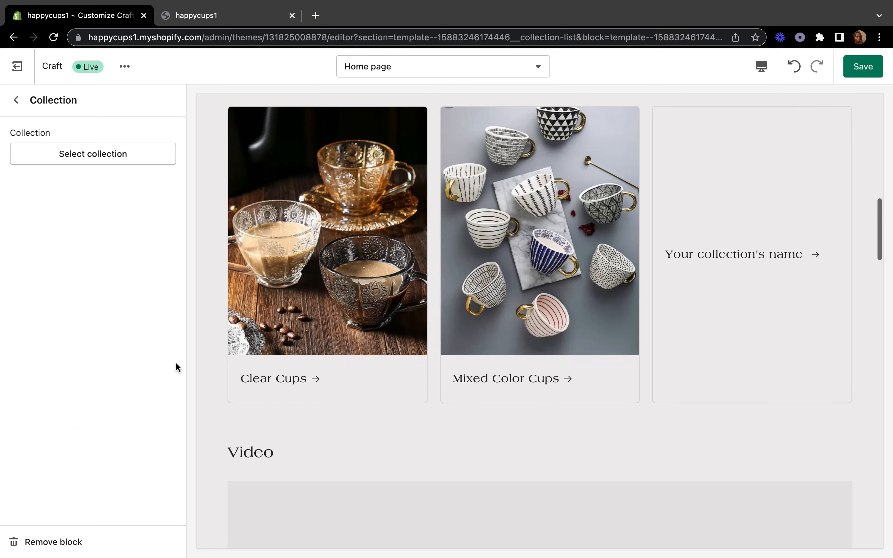
click(130, 157)
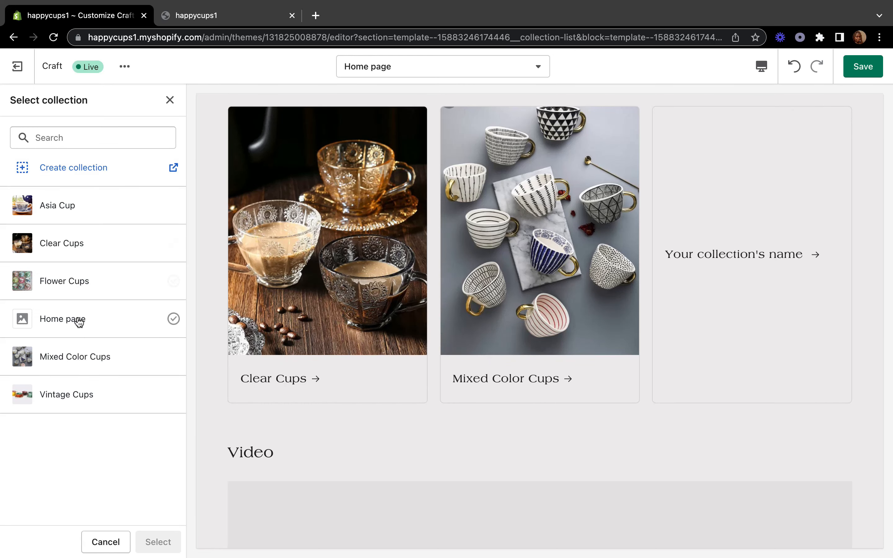
click(84, 393)
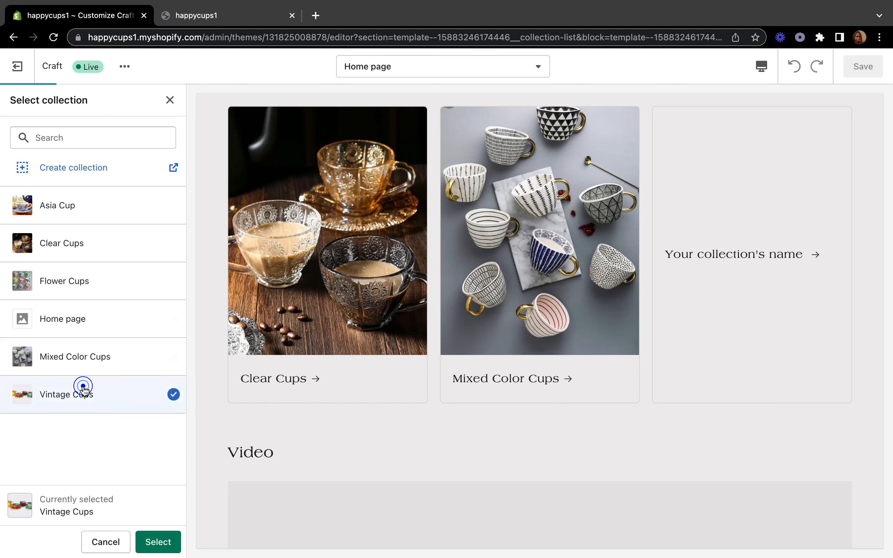
click(157, 542)
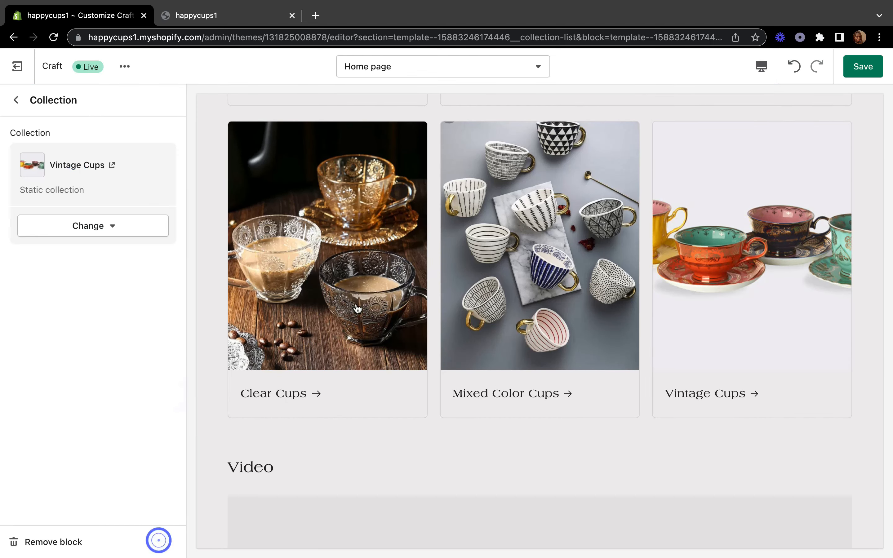
click(15, 100)
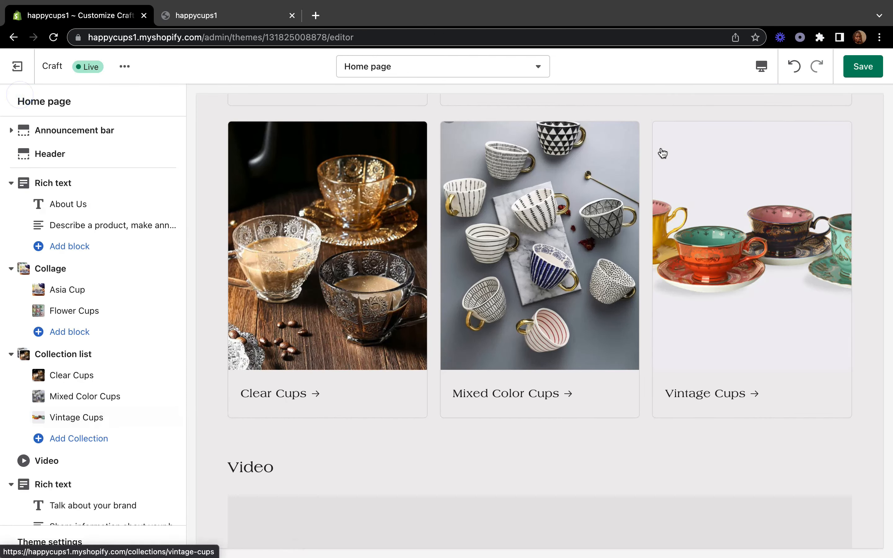
click(865, 72)
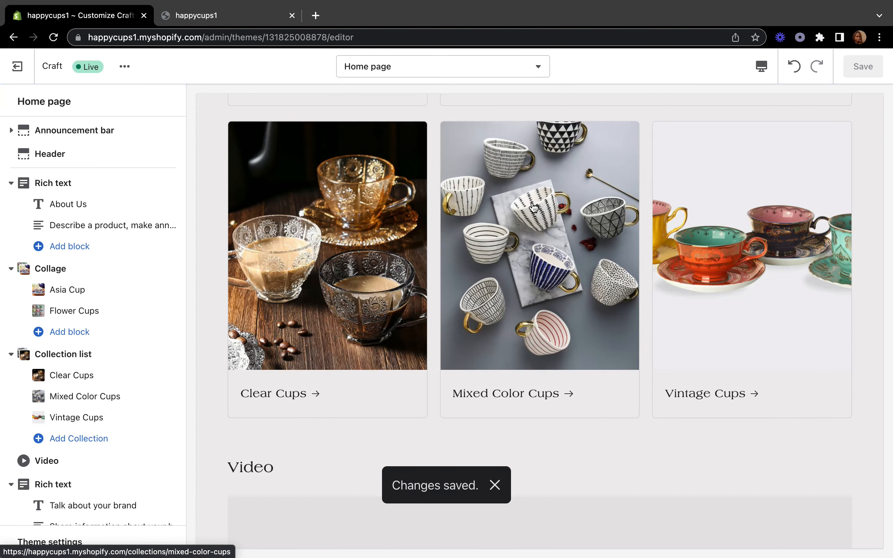
Review the Collage and Collection list sections and the placeholder sections below them in the home page preview.
scroll(533, 207, up, 15)
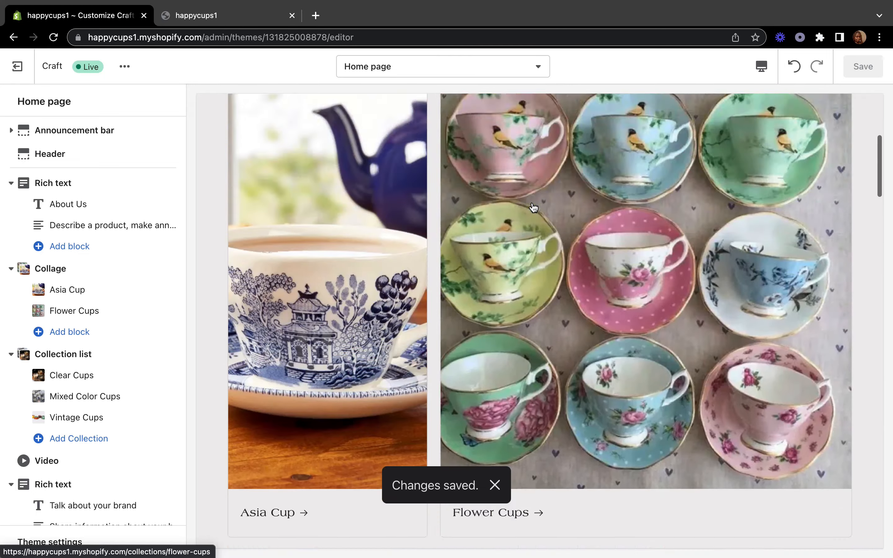
scroll(533, 206, down, 6)
scroll(532, 201, down, 6)
scroll(532, 203, up, 7)
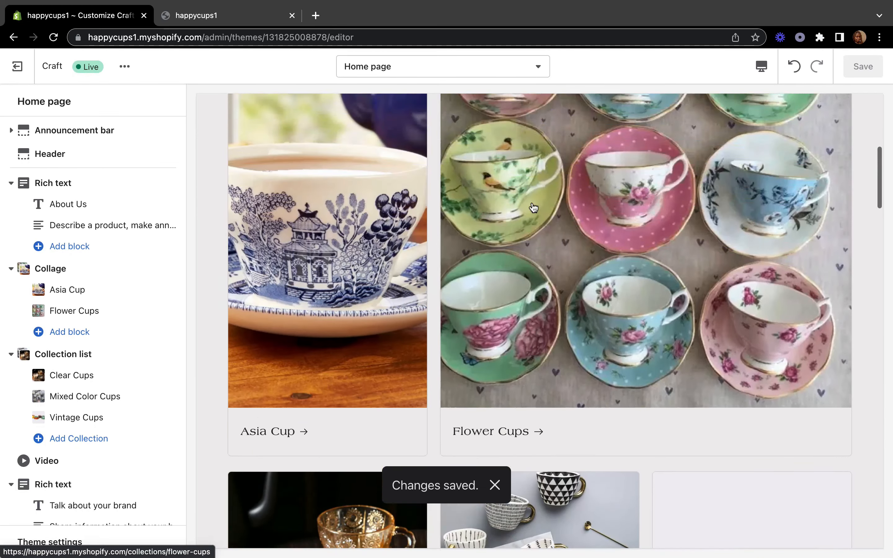
scroll(533, 206, down, 5)
scroll(533, 207, down, 10)
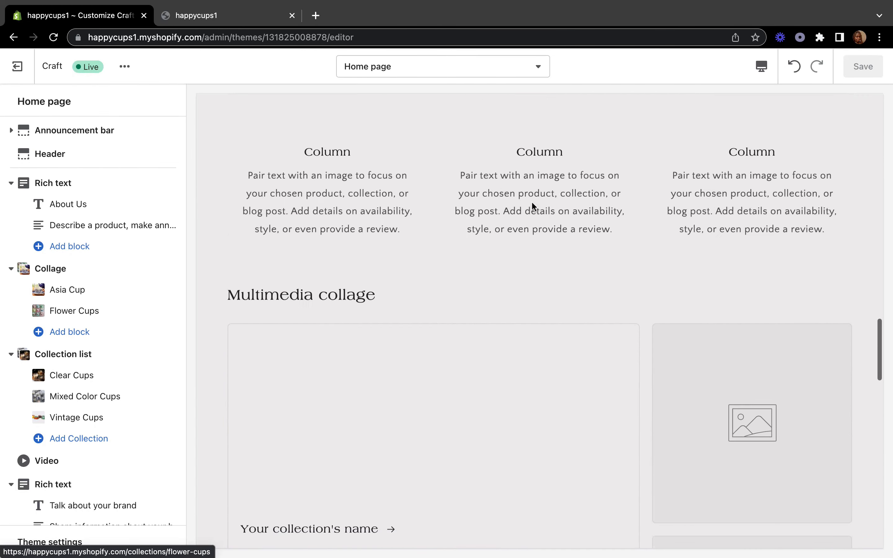
scroll(534, 207, up, 8)
scroll(533, 208, down, 2)
scroll(534, 207, down, 4)
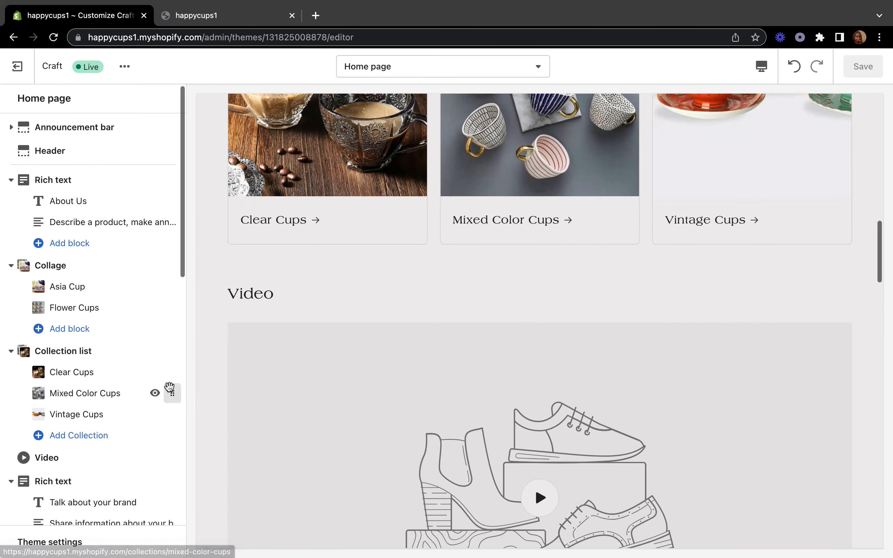
scroll(169, 387, down, 2)
scroll(332, 308, up, 10)
scroll(332, 307, down, 2)
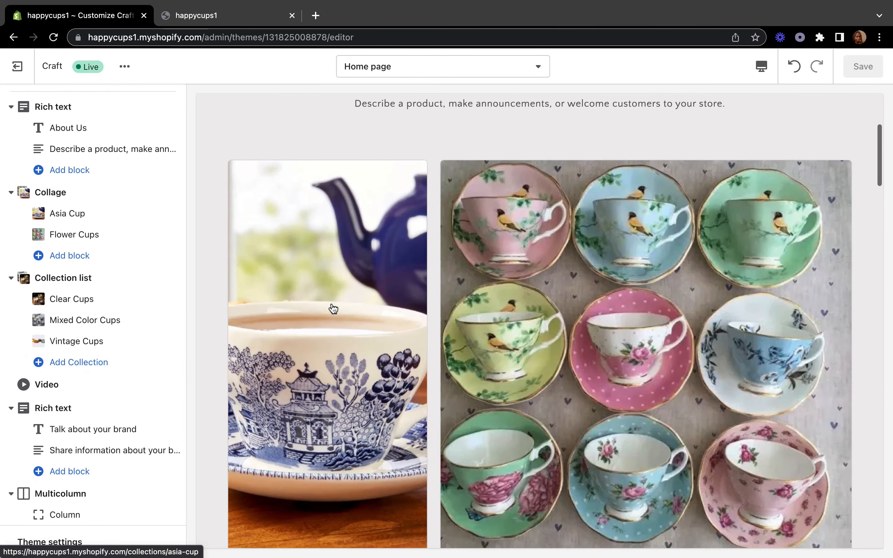
scroll(501, 328, down, 10)
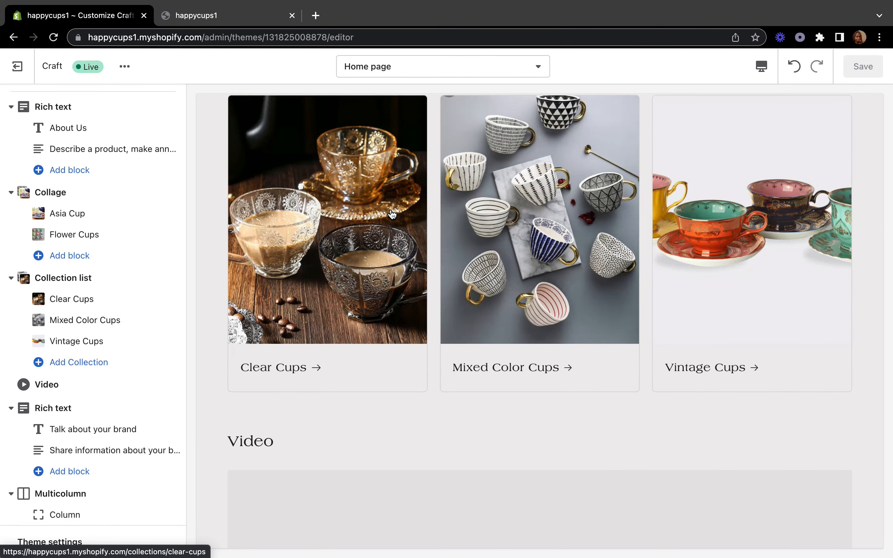
scroll(385, 244, down, 5)
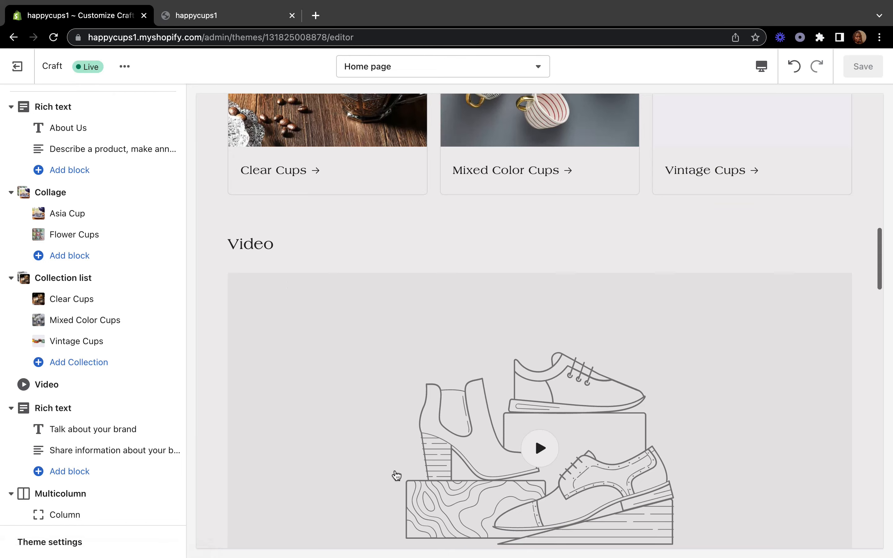
scroll(394, 475, down, 4)
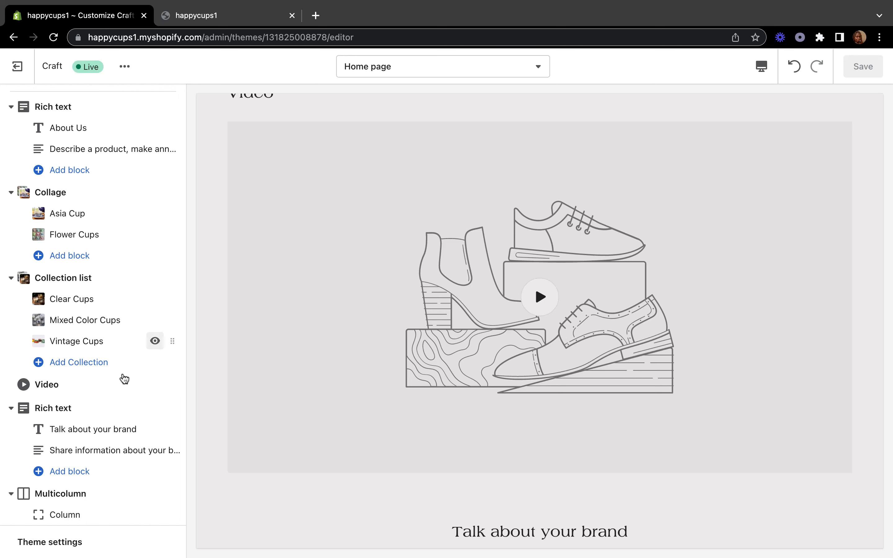
Replace the Video section's heading with "A morning Coffee with a perfect cup!!".
click(113, 384)
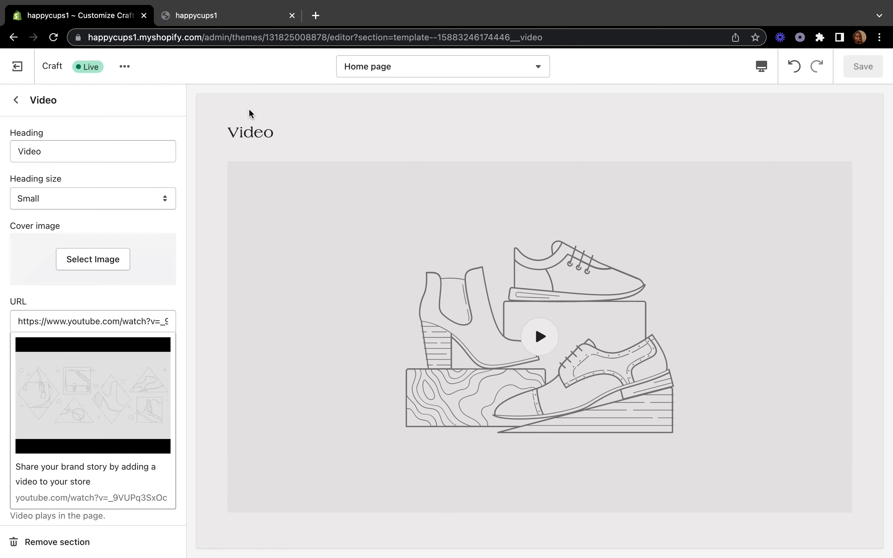
click(102, 148)
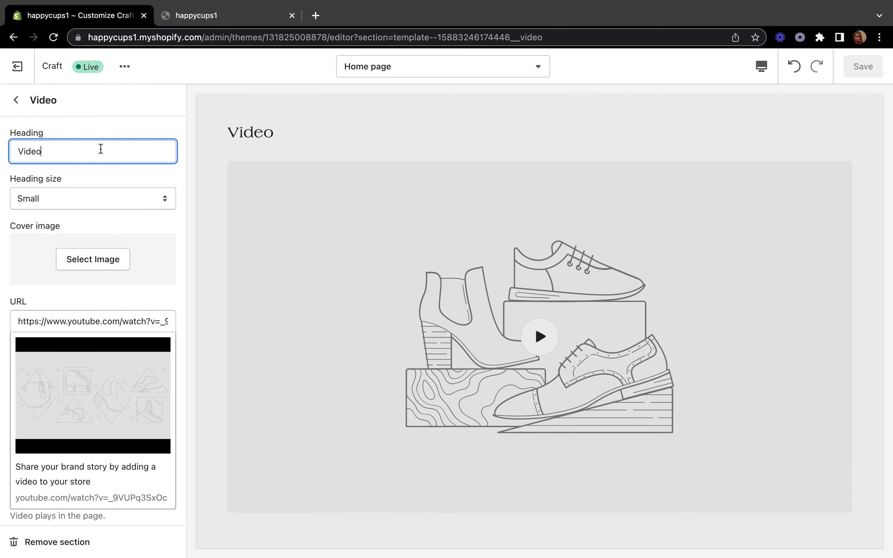
key(BackSpace)
key(BackSpace)
key(BackSpace)
key(BackSpace)
key(BackSpace)
text(A morning Coffee witj)
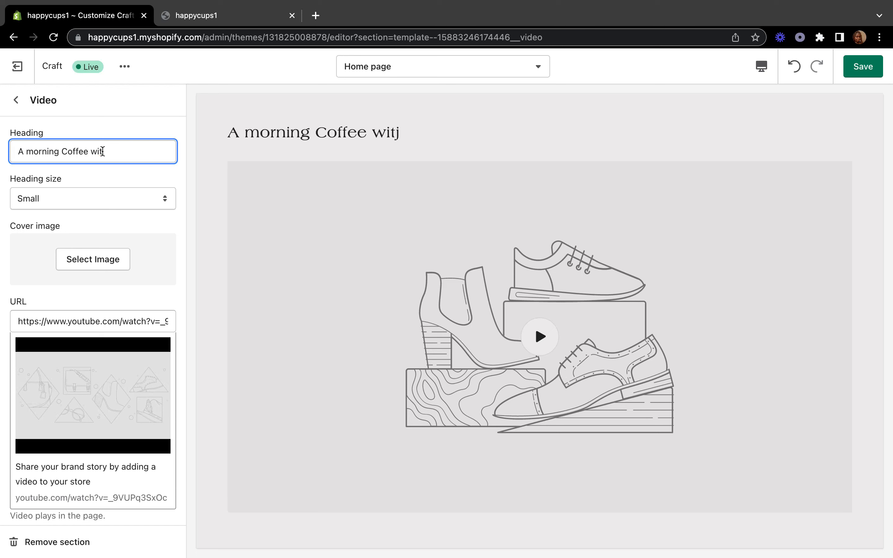
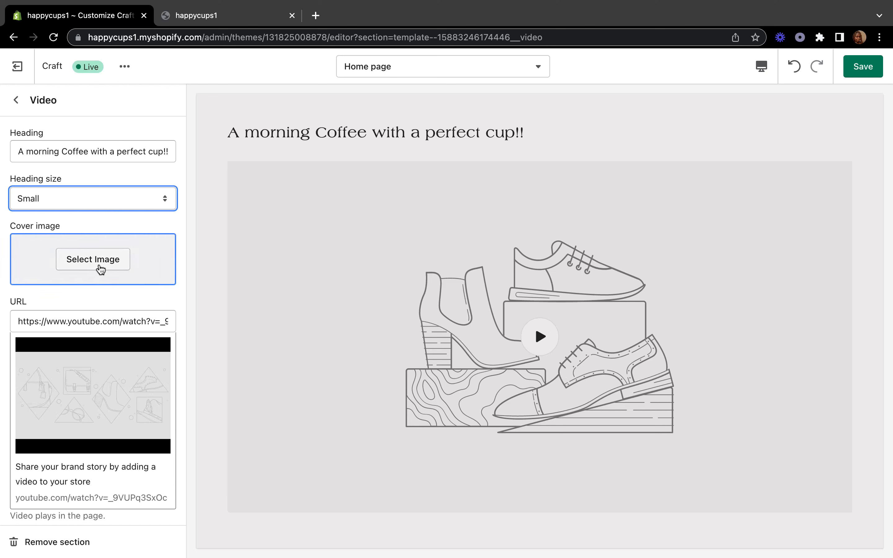
Set the library picture of the four colourful teacups as the Video section's cover image.
click(101, 267)
click(138, 197)
scroll(635, 409, up, 3)
scroll(636, 408, down, 10)
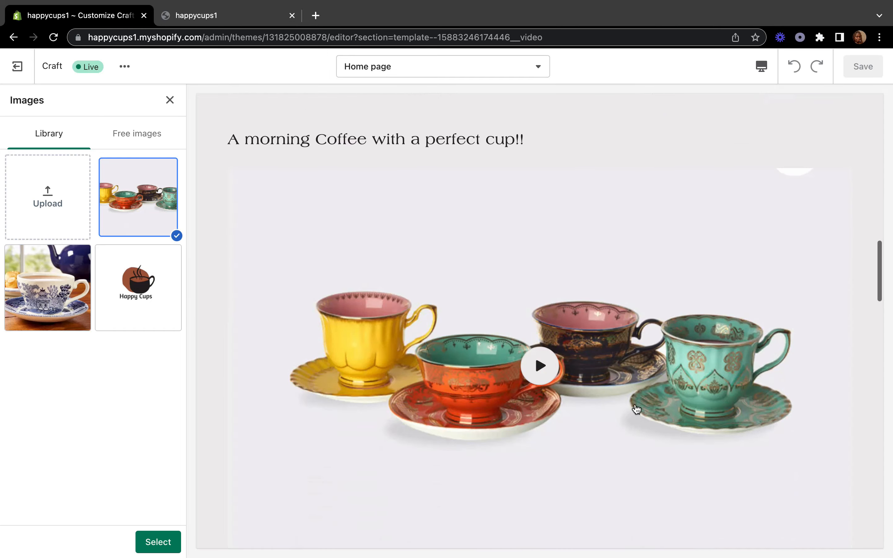
scroll(635, 409, up, 2)
scroll(635, 407, up, 3)
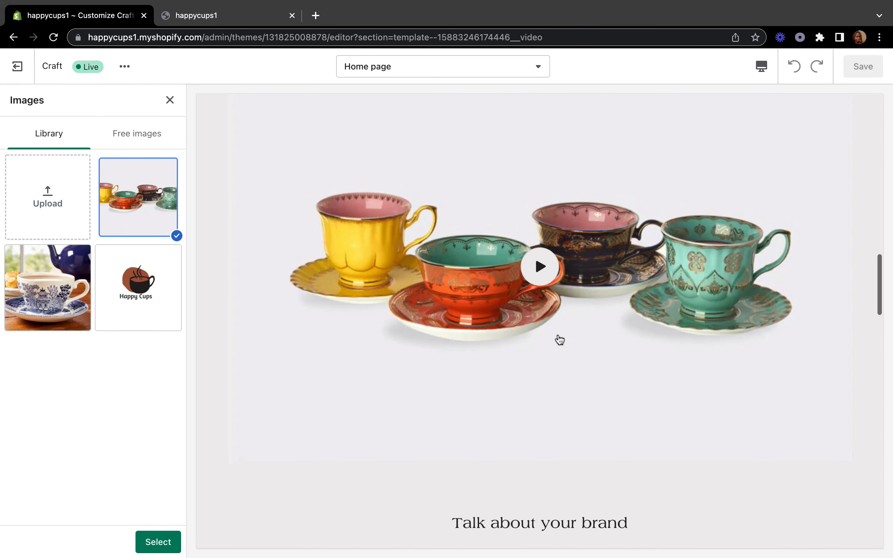
mouse_move(117, 550)
click(154, 542)
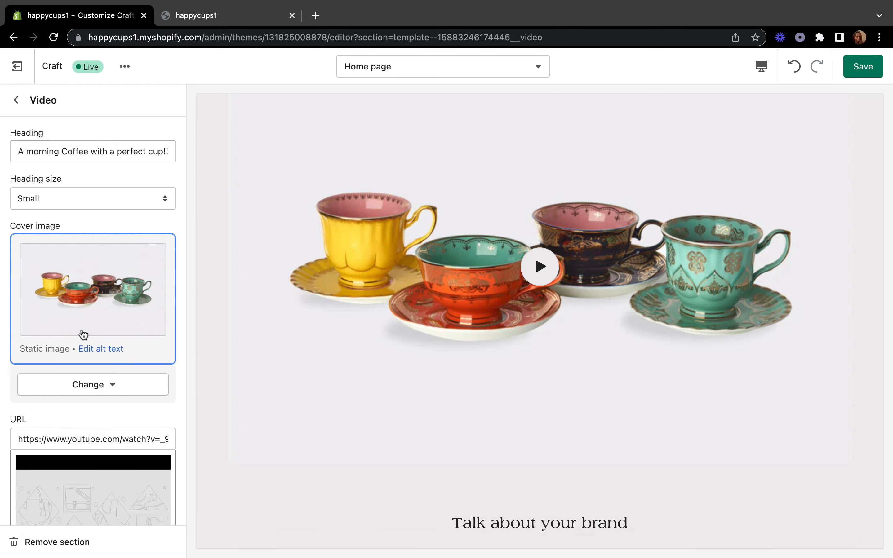
Examine the Video section's cover image, video URL, alt text, width, color scheme and padding settings.
scroll(81, 334, down, 3)
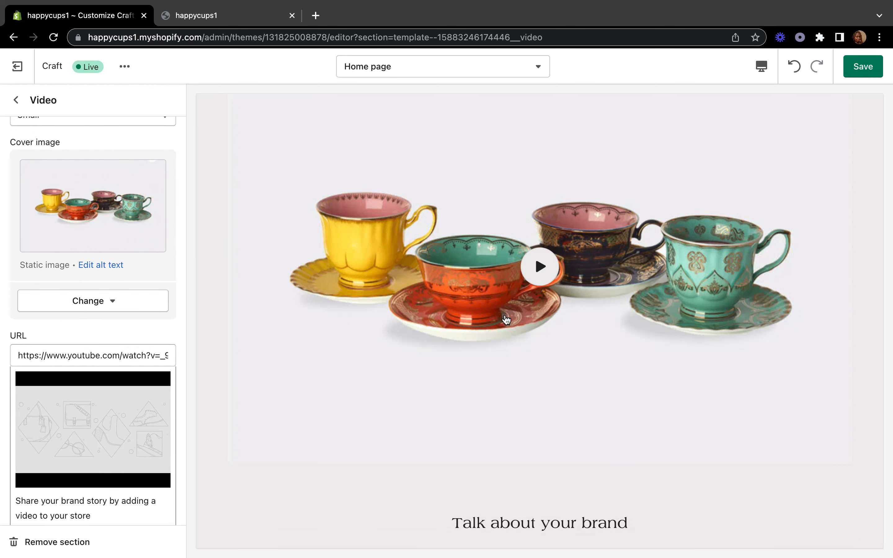
scroll(499, 284, up, 1)
scroll(499, 283, up, 2)
scroll(499, 283, down, 2)
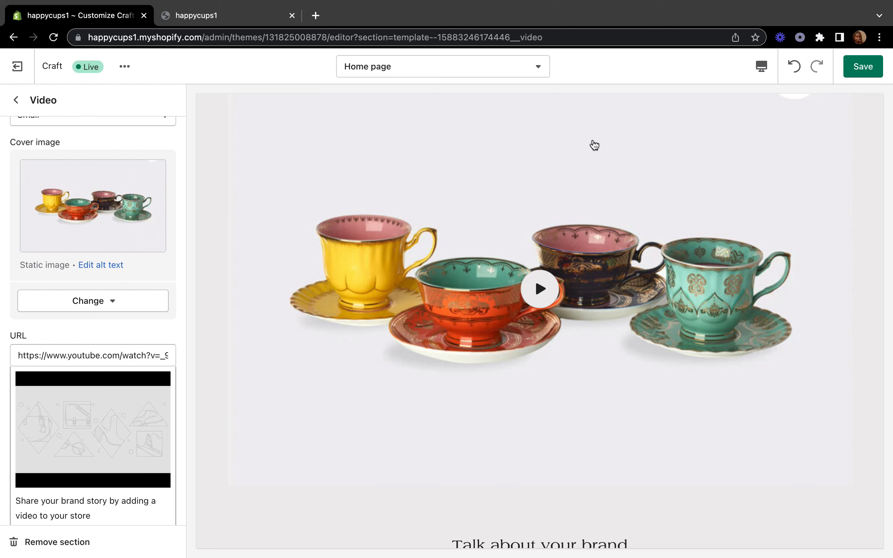
scroll(104, 344, down, 2)
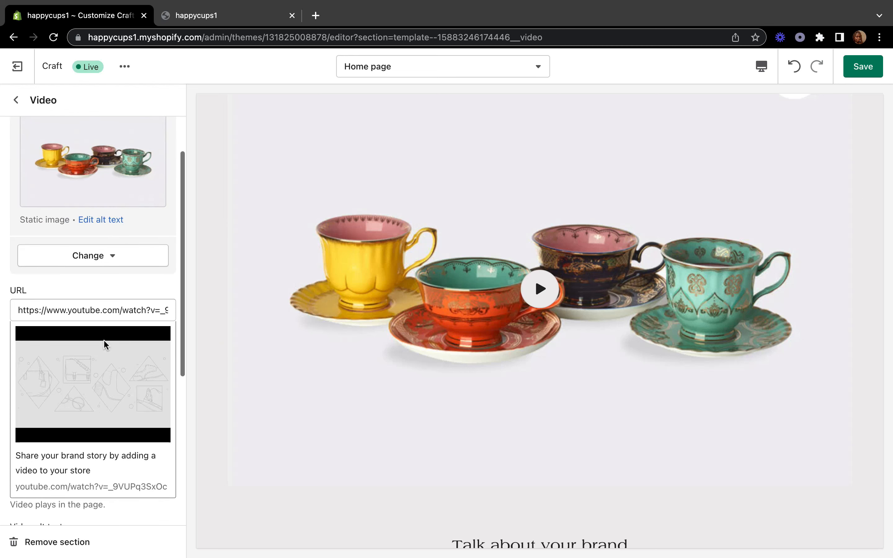
click(122, 309)
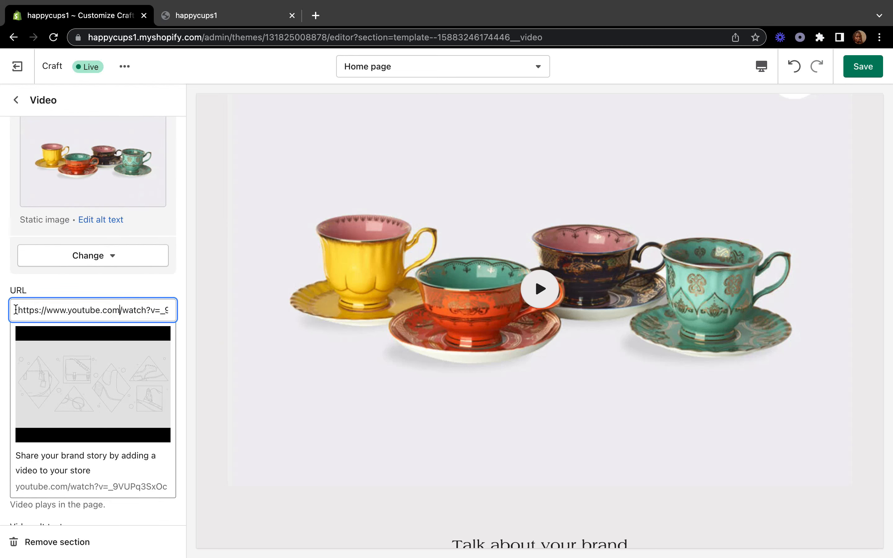
triple_click(15, 308)
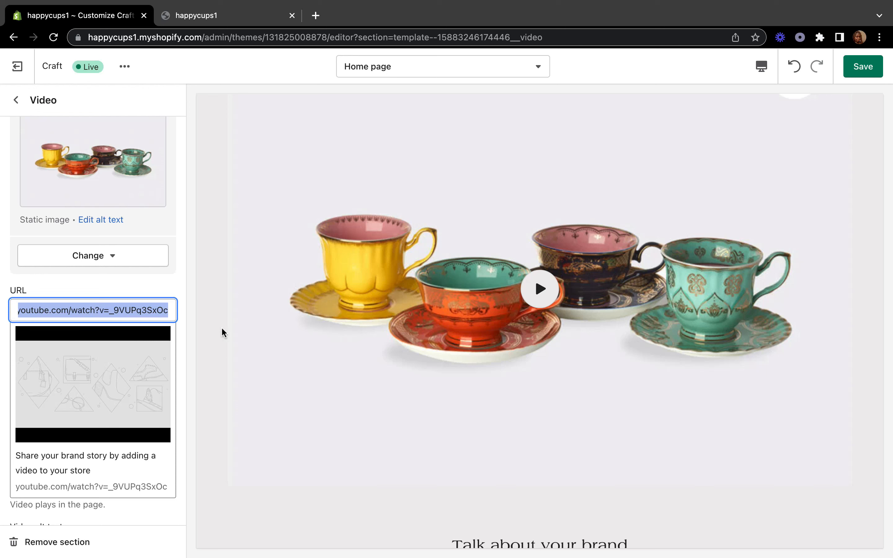
scroll(71, 372, down, 5)
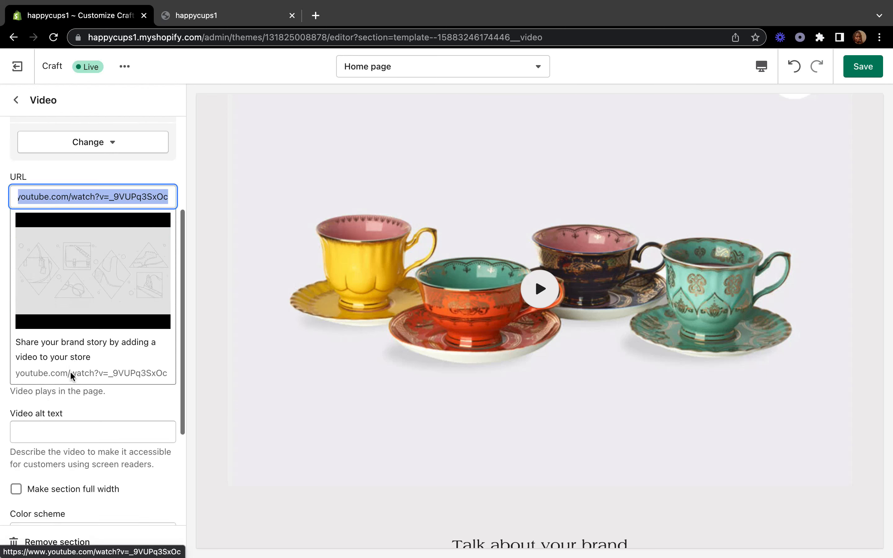
scroll(70, 373, down, 3)
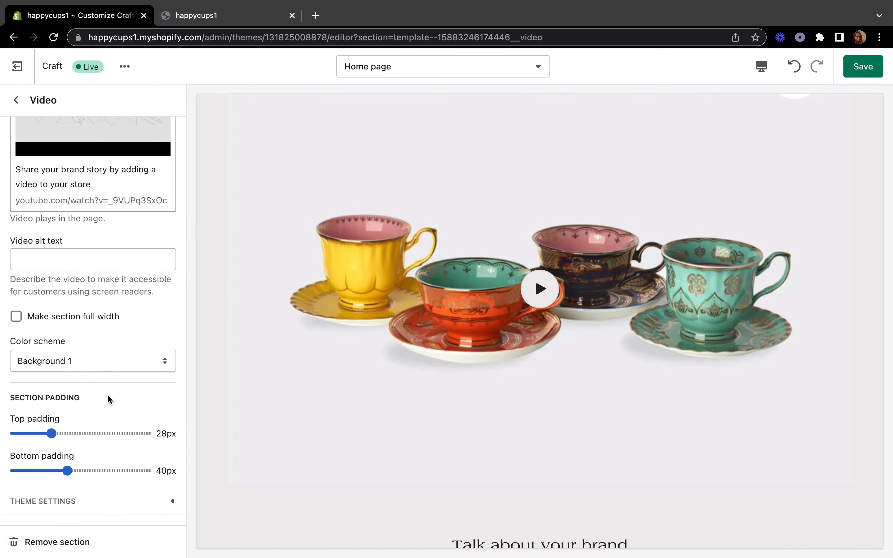
Check the home page preview from the header down to the Video section and save the theme changes.
scroll(305, 192, up, 20)
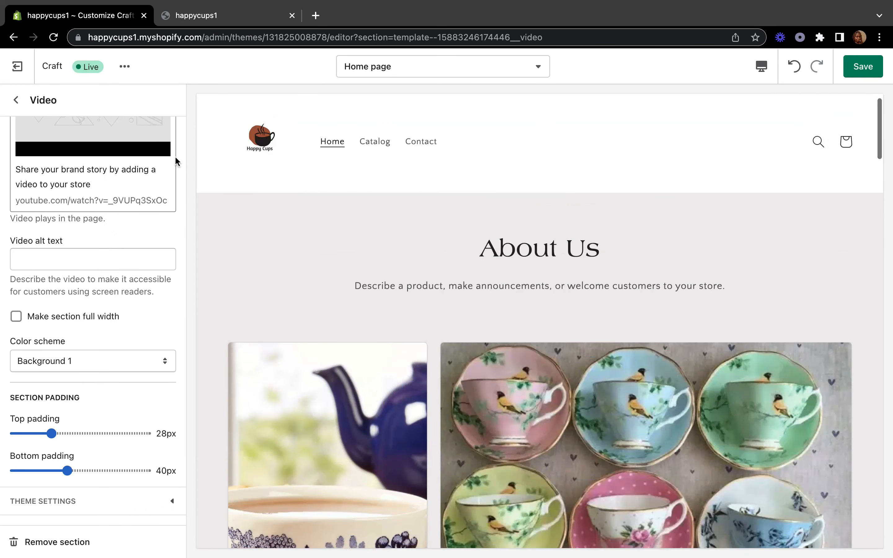
scroll(175, 159, up, 8)
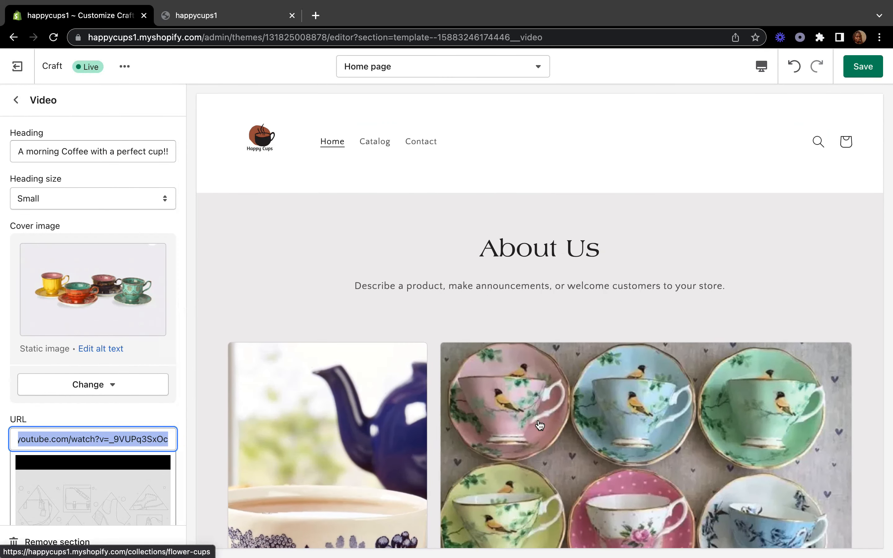
scroll(540, 425, down, 5)
scroll(540, 425, down, 15)
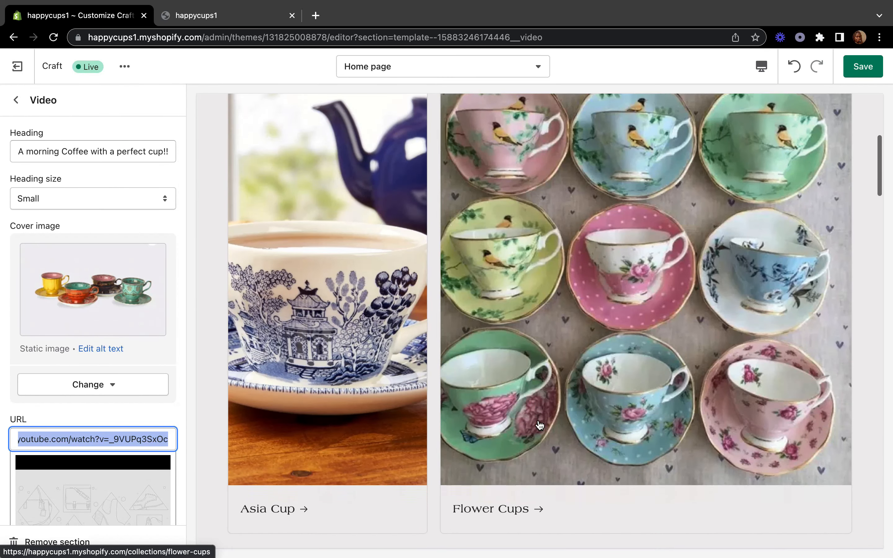
scroll(538, 418, down, 10)
scroll(538, 421, up, 20)
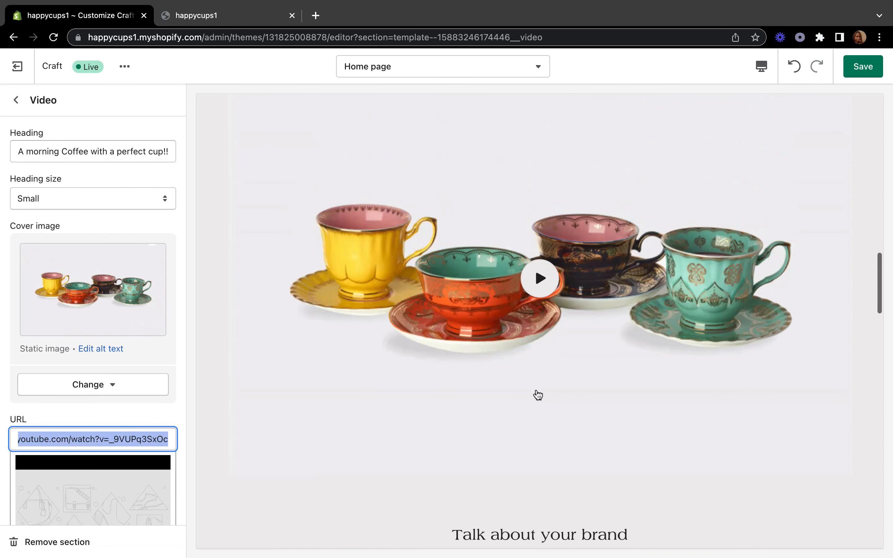
click(867, 66)
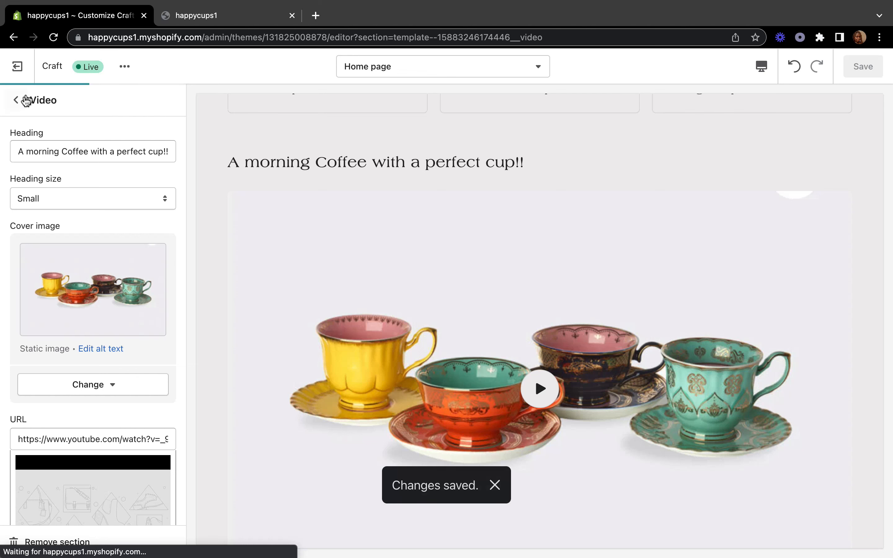
Examine the heading block of the Rich text section below the Video section and its placeholder text in the preview.
click(17, 101)
scroll(104, 378, down, 3)
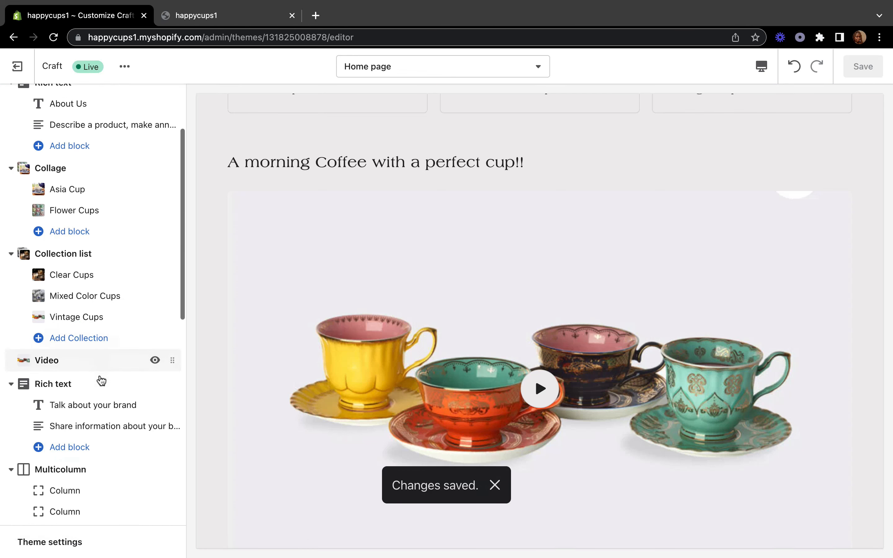
scroll(387, 337, down, 5)
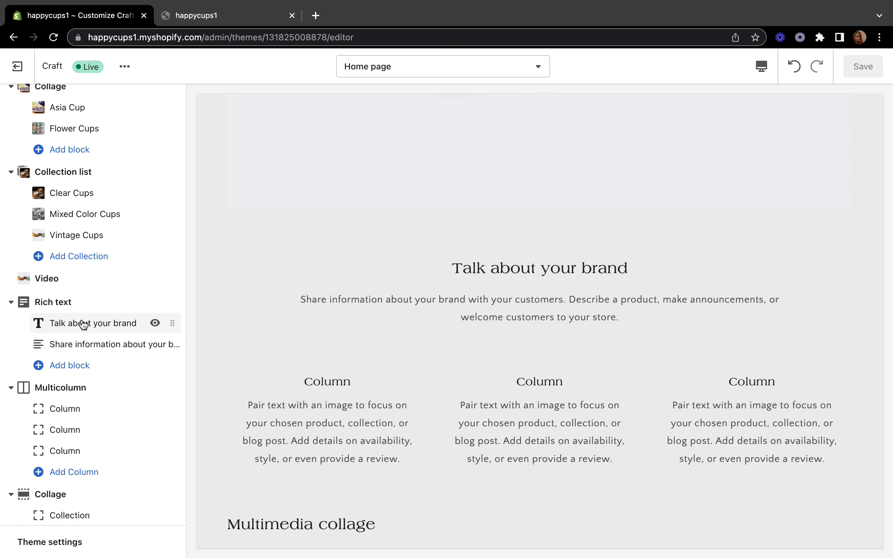
click(82, 323)
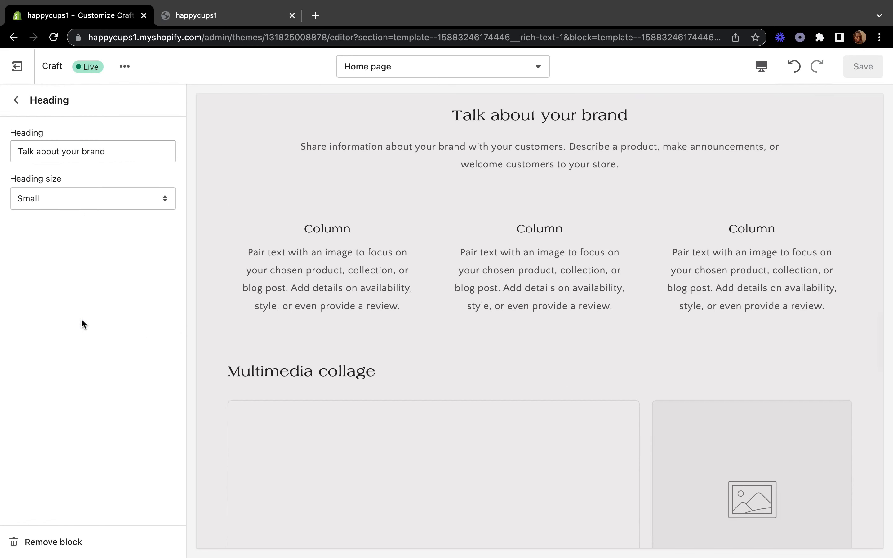
click(16, 99)
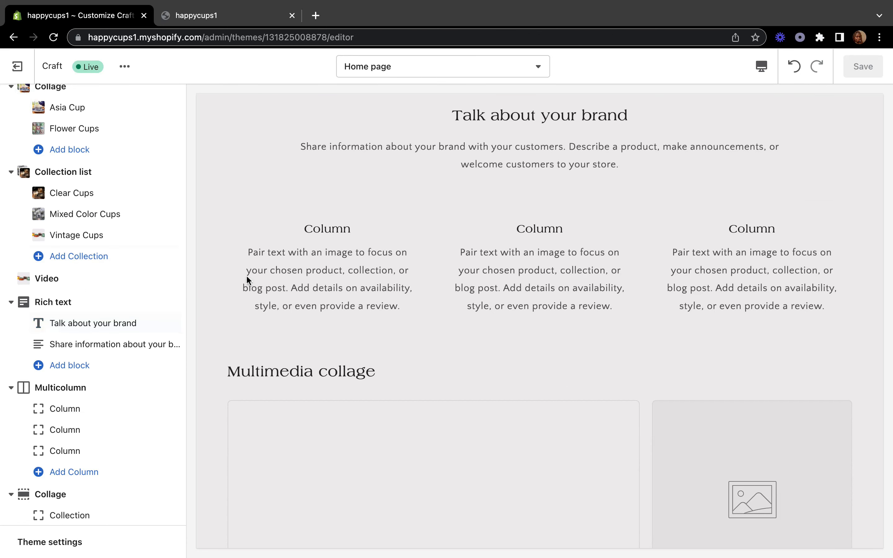
scroll(229, 256, up, 2)
scroll(436, 351, up, 3)
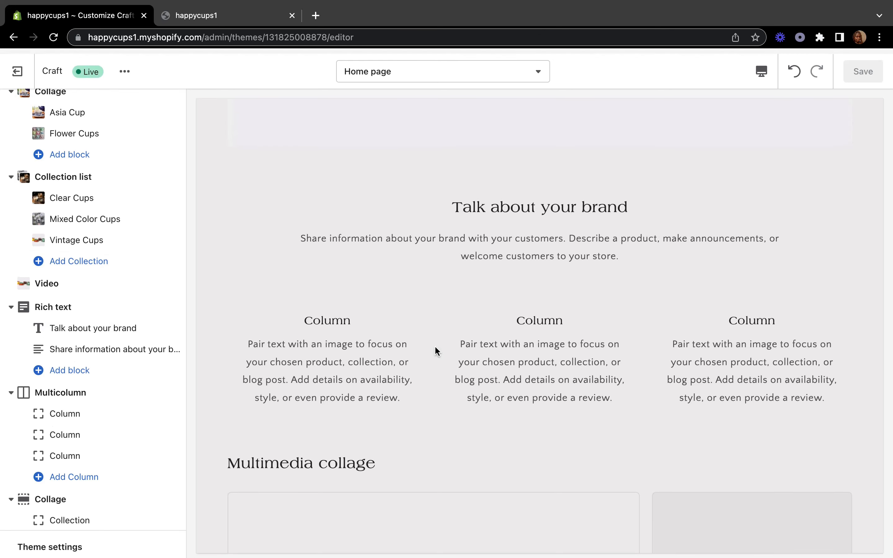
scroll(436, 351, up, 1)
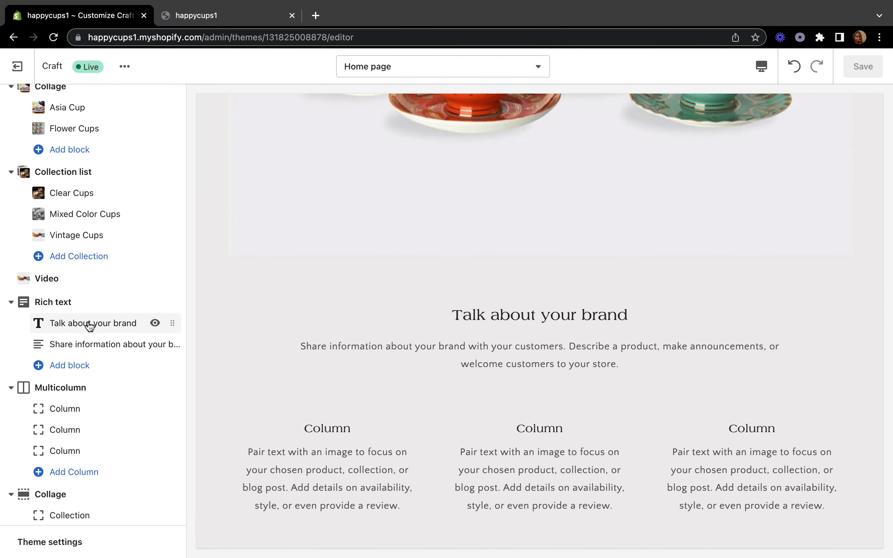
Replace the heading of the Rich text section below the video with "Our Vintage Cups".
click(88, 323)
drag(115, 150, 6, 147)
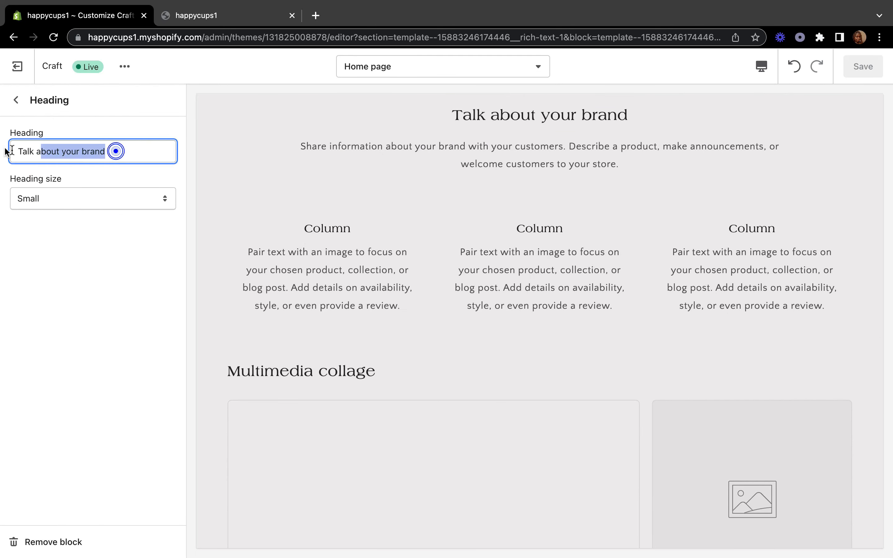
text(Asian)
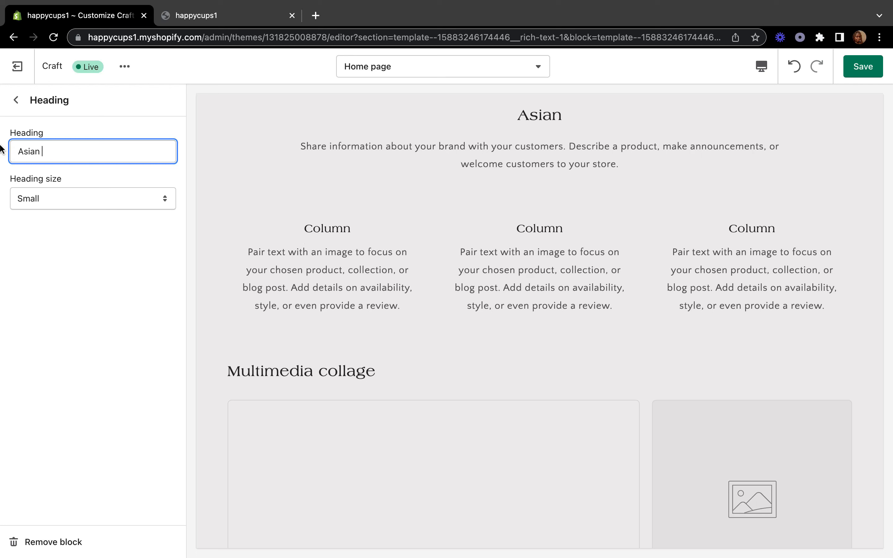
text( cU)
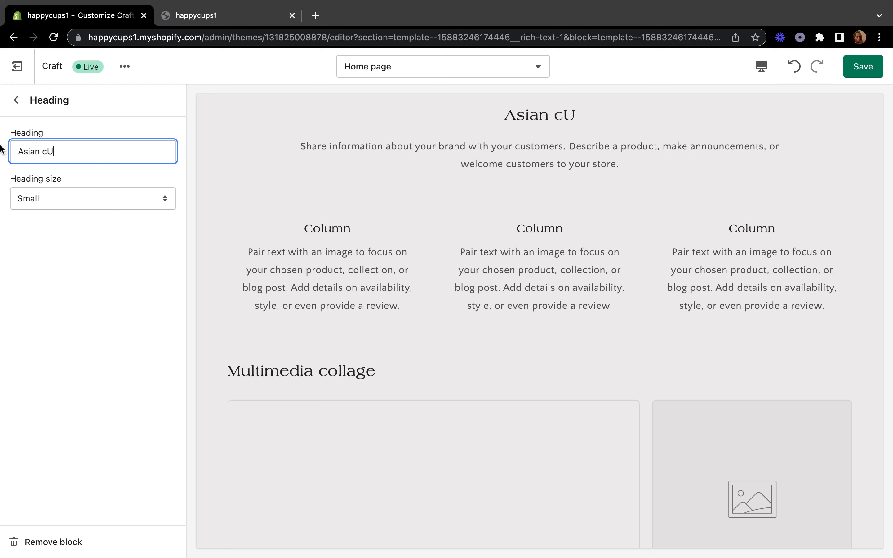
key(BackSpace)
text(V)
key(BackSpace)
key(BackSpace)
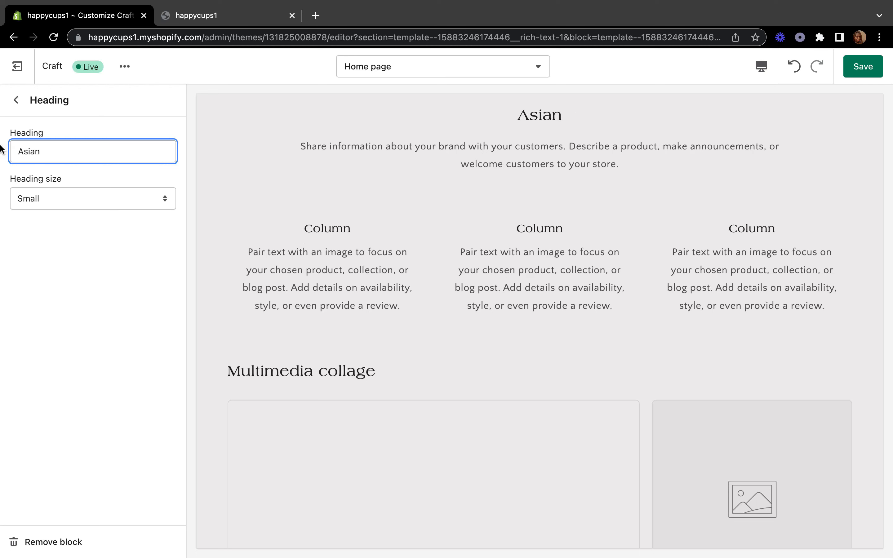
key(BackSpace)
key(BackSpace)
key(BackSpace)
key(BackSpace)
key(BackSpace)
text(vINAT)
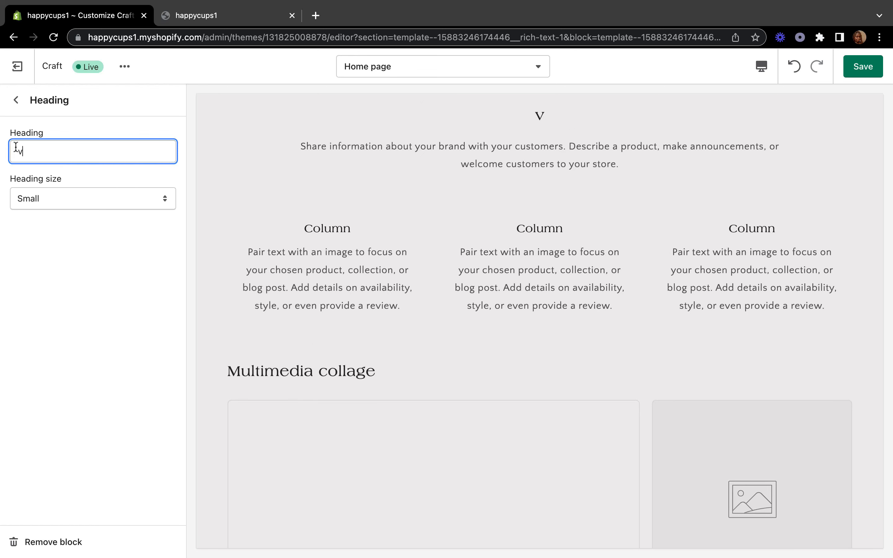
key(BackSpace)
key(BackSpace)
key(BackSpace)
key(BackSpace)
key(BackSpace)
text(our Vintage )
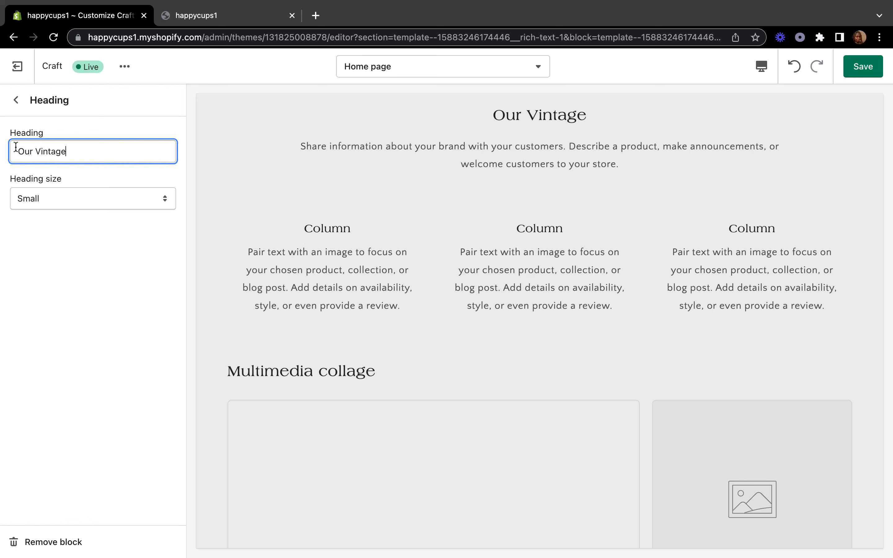
text(Cu)
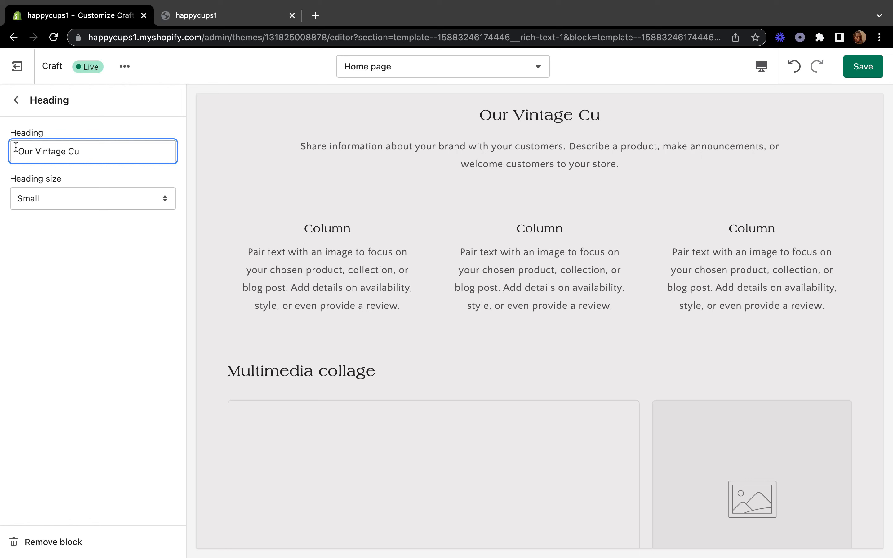
text(ps)
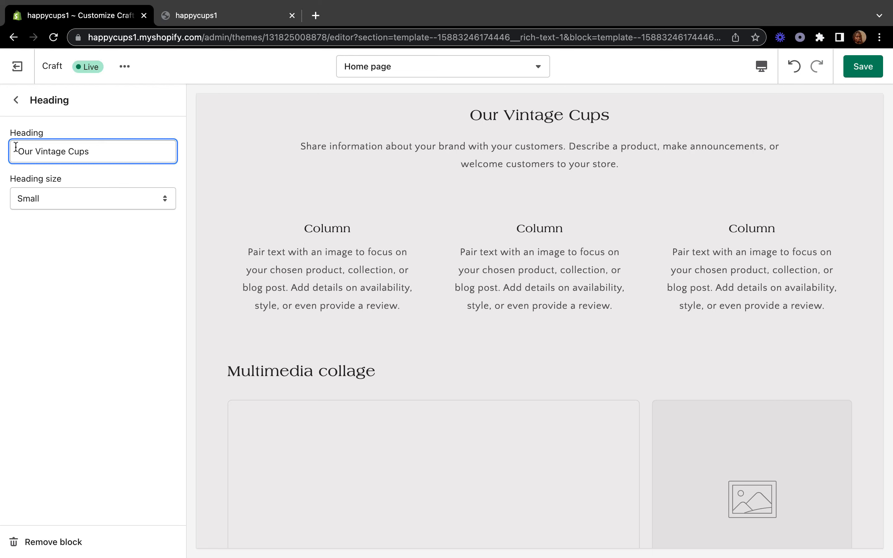
Try the Medium and Large heading sizes on the "Our Vintage Cups" heading, and set it back to Small.
click(139, 199)
click(139, 212)
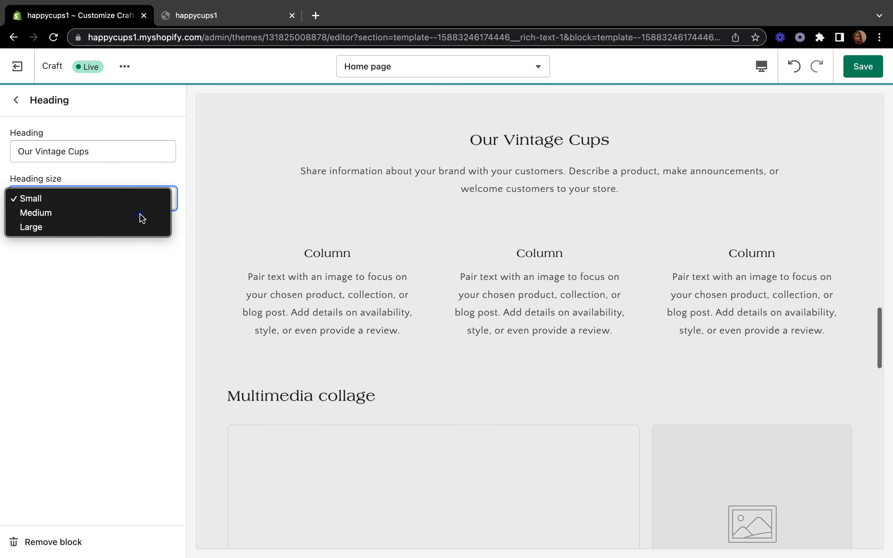
click(161, 200)
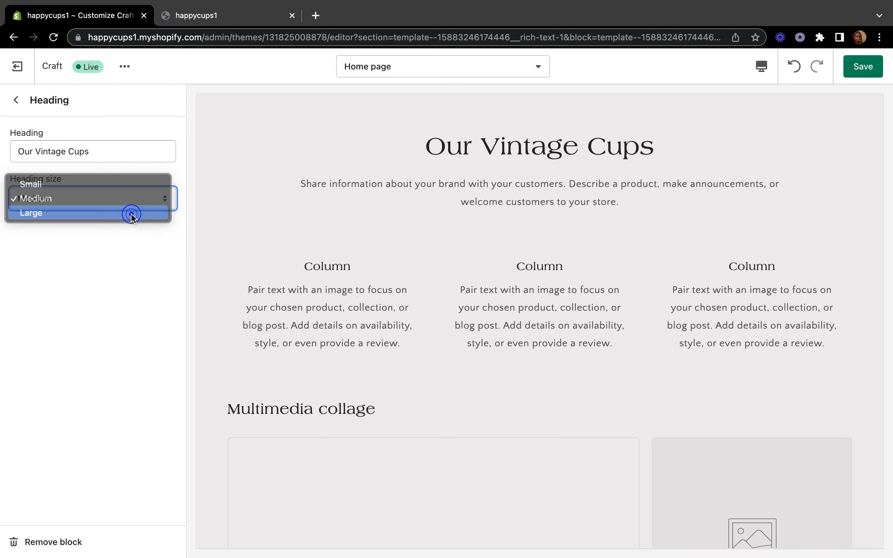
click(132, 213)
click(164, 200)
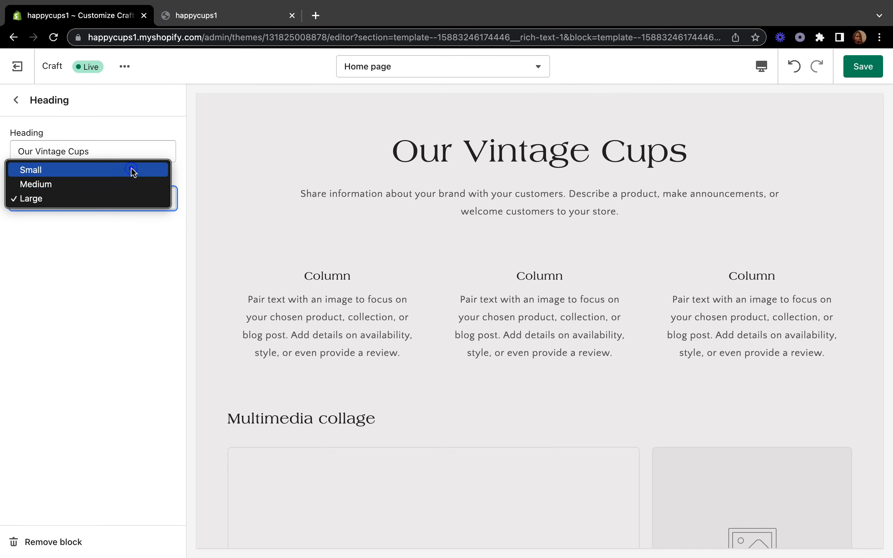
click(131, 170)
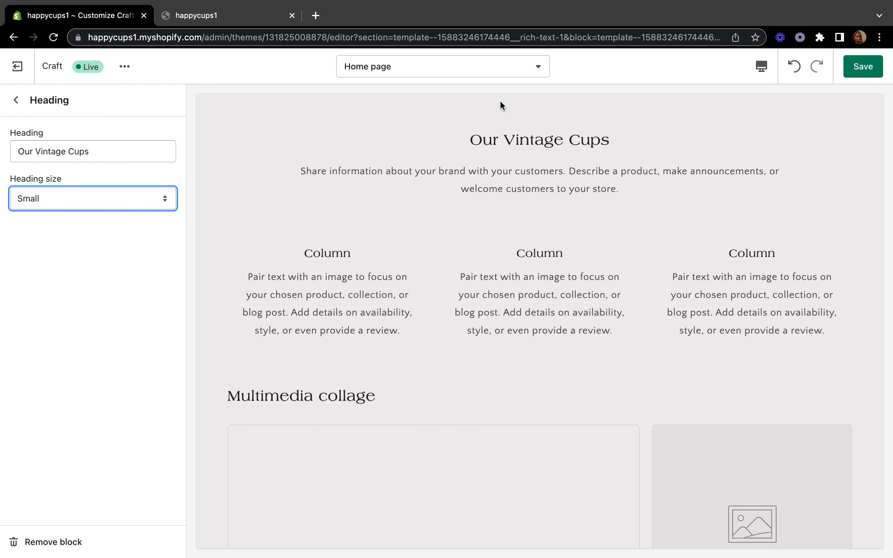
Open the description text block under the "Our Vintage Cups" heading.
click(16, 109)
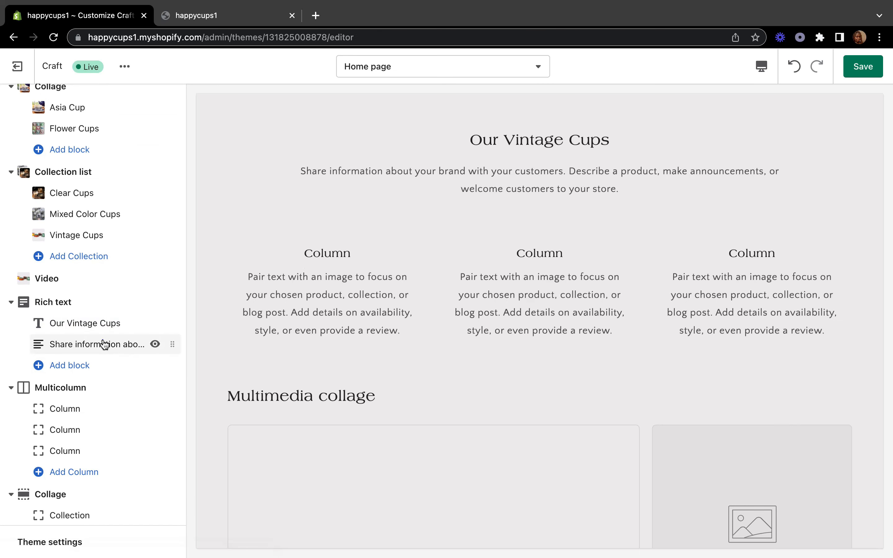
click(104, 345)
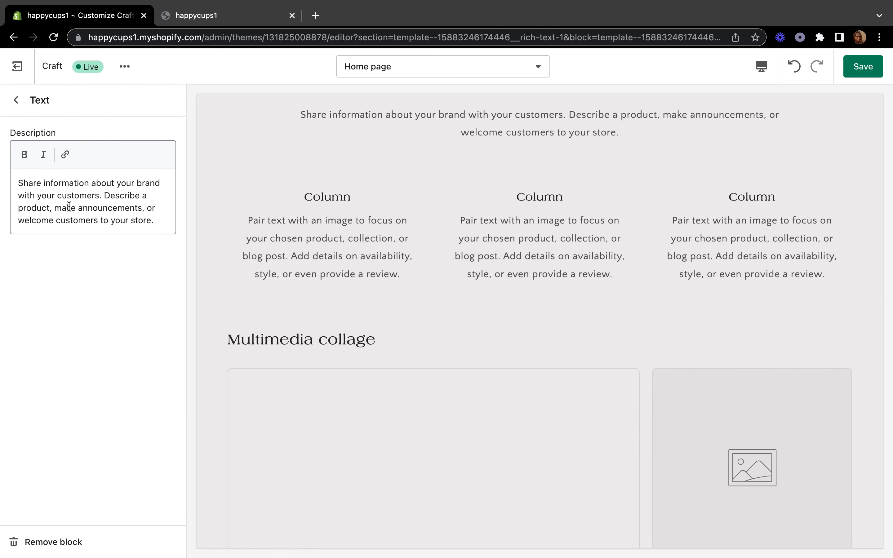
Shorten the rich text description to "Describe a product, make announcements, or welcome customers to your store!!!!!" and save the changes.
drag(20, 183, 105, 196)
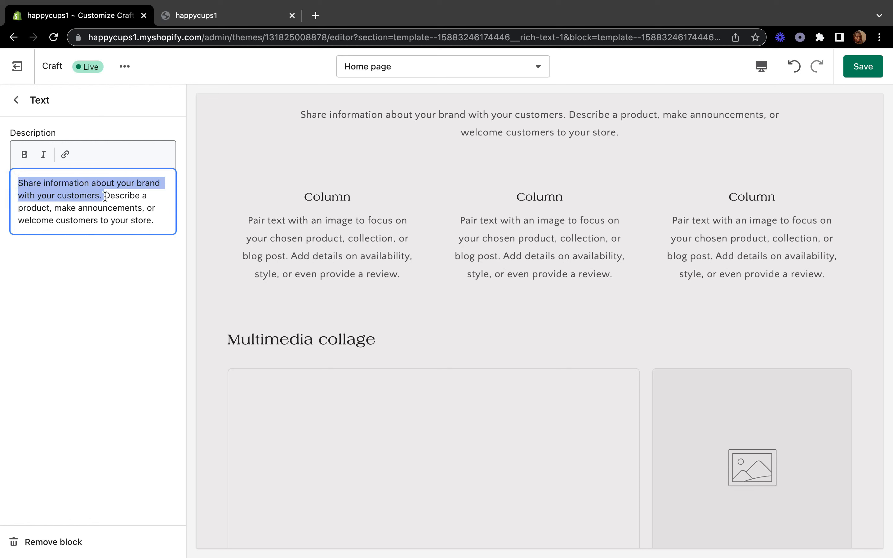
key(BackSpace)
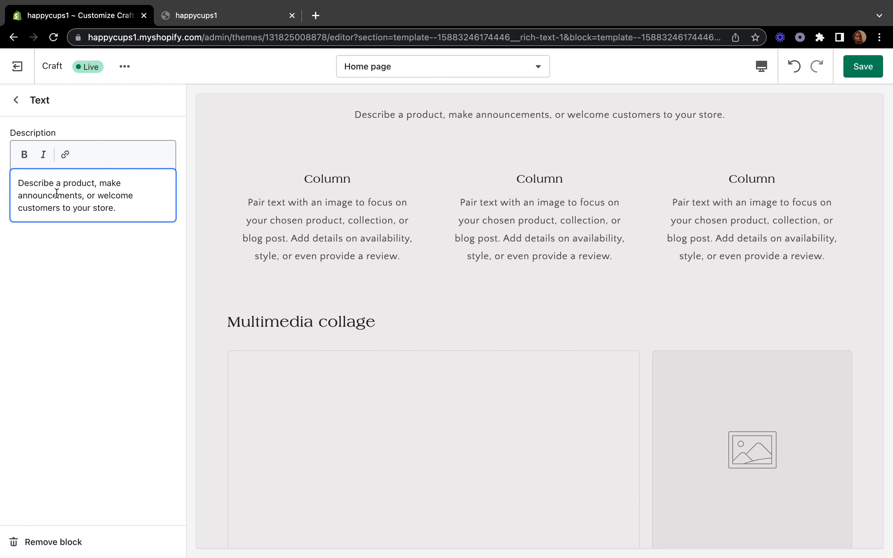
click(116, 208)
key(BackSpace)
text(!!!!1!)
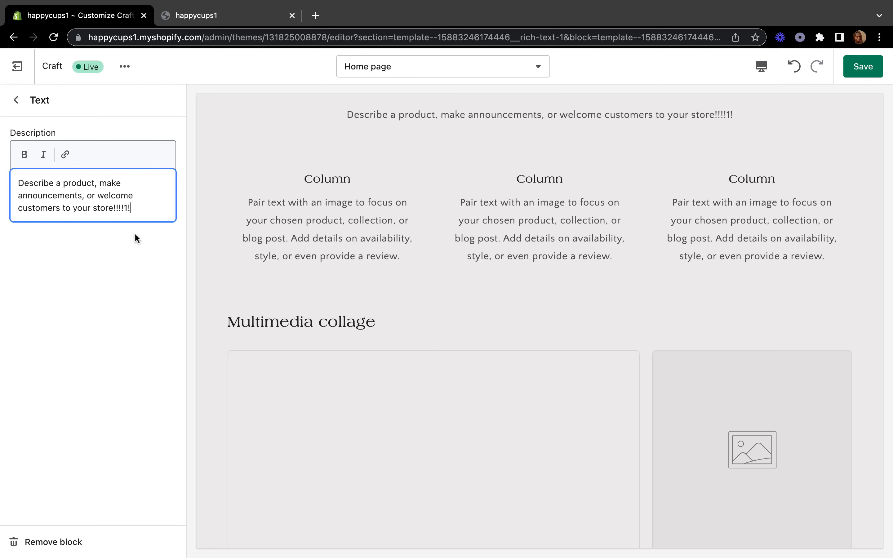
key(BackSpace)
key(BackSpace)
text(!)
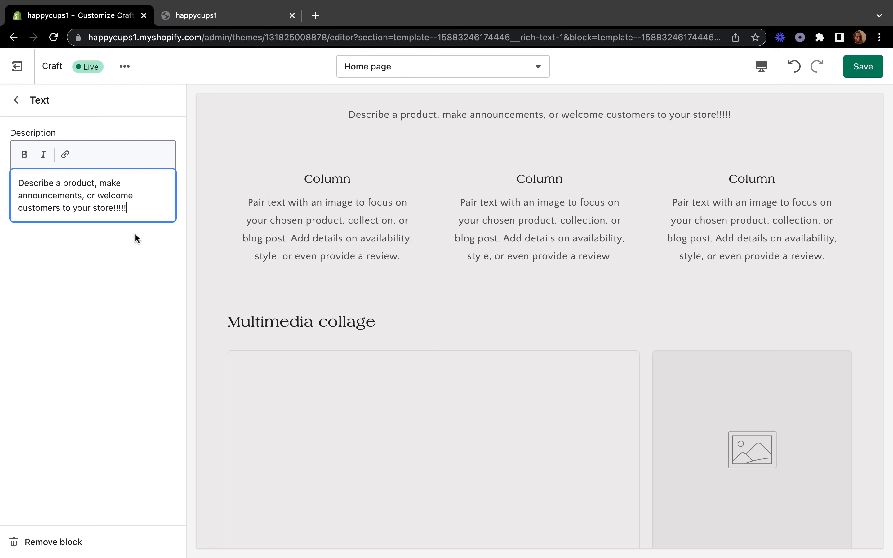
click(15, 100)
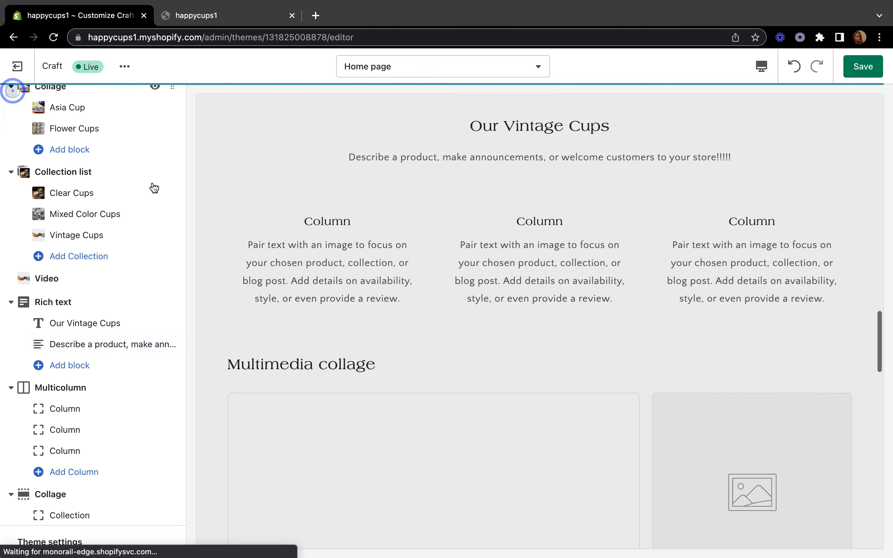
click(856, 69)
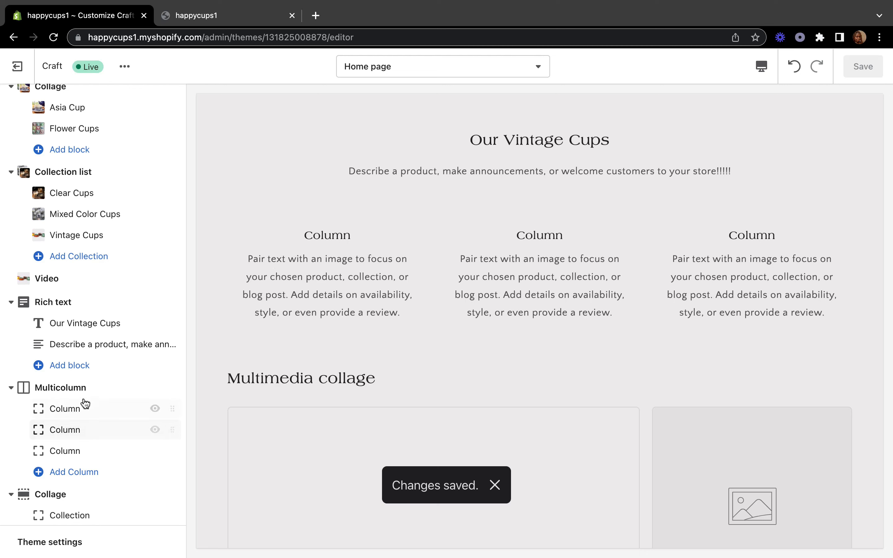
Set the heading of the first column in the Multicolumn section to "Asian Cup".
scroll(96, 442, down, 3)
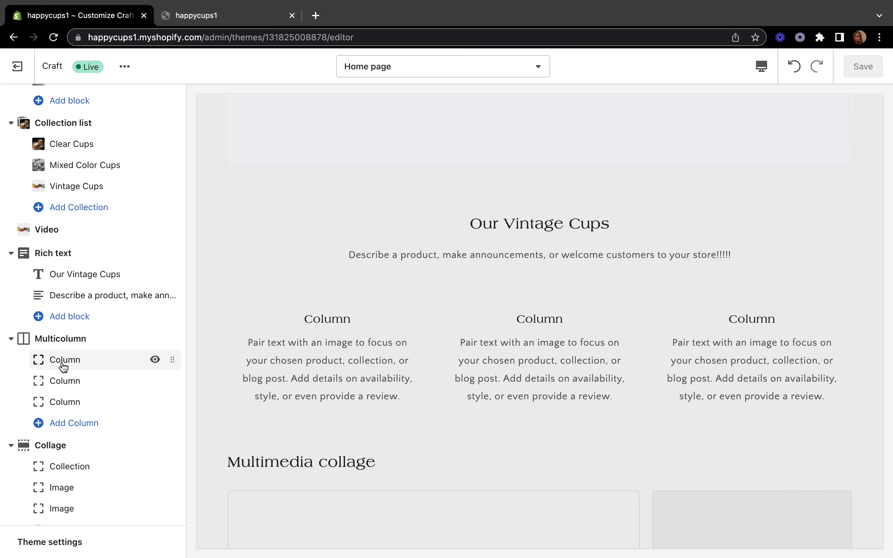
click(64, 362)
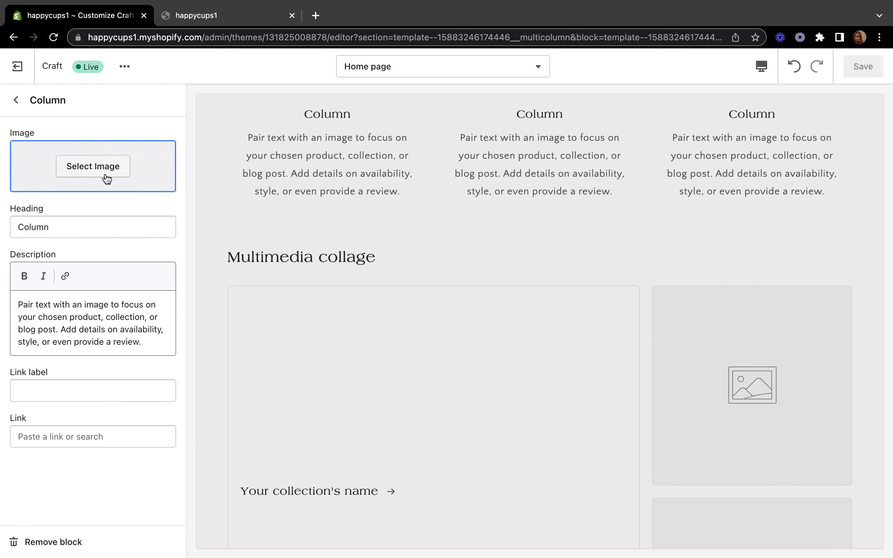
click(77, 224)
double_click(77, 224)
text(Asian Cup)
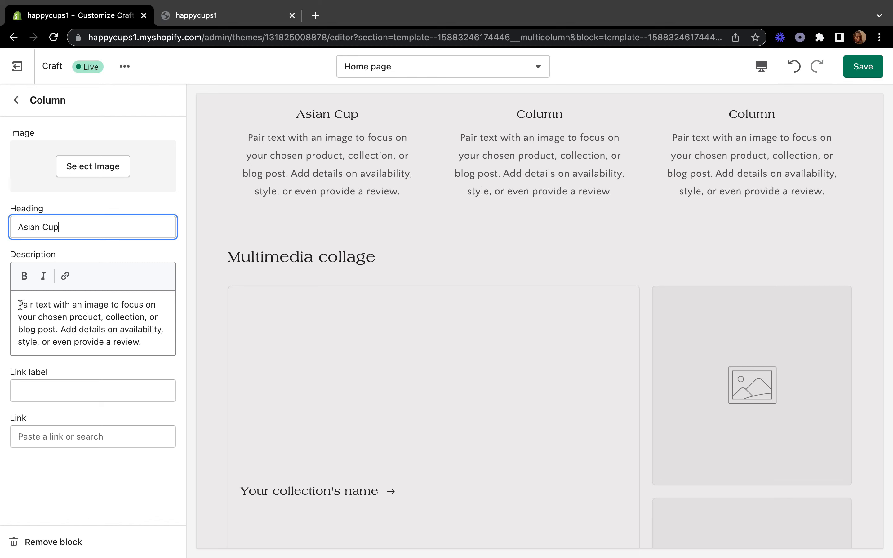
Shorten the Asian Cup column's description to "Pair text with an image to focus on your chosen product.".
drag(18, 304, 145, 352)
click(106, 319)
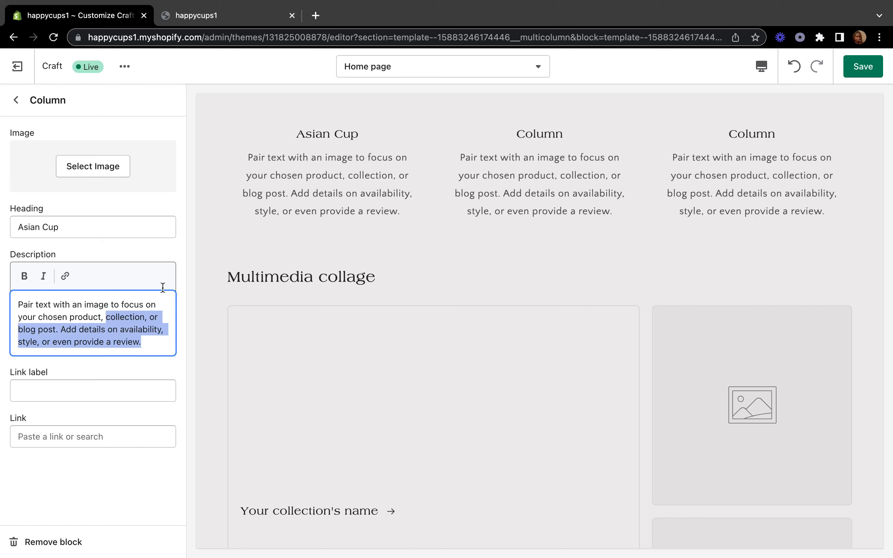
key(BackSpace)
key(BackSpace)
text(.)
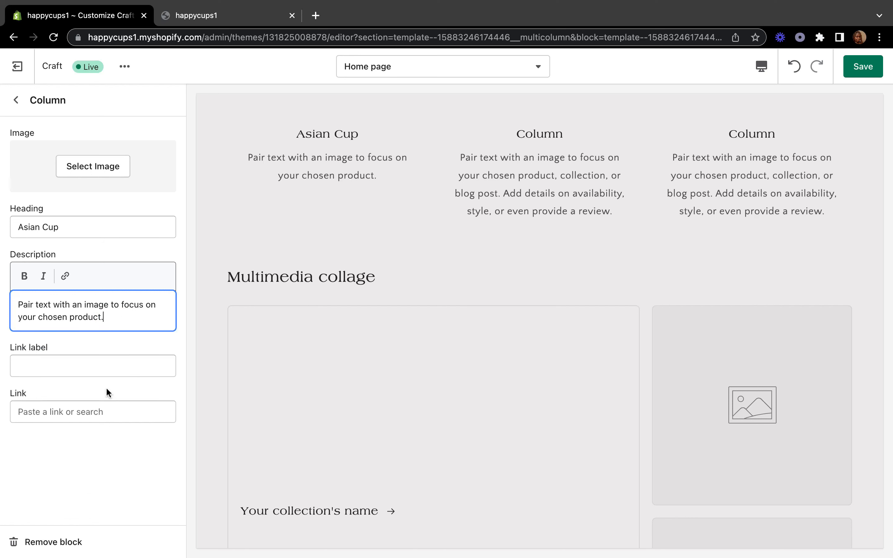
Link the Asian Cup column to the Asia Cup collection, leaving the link label empty.
click(99, 365)
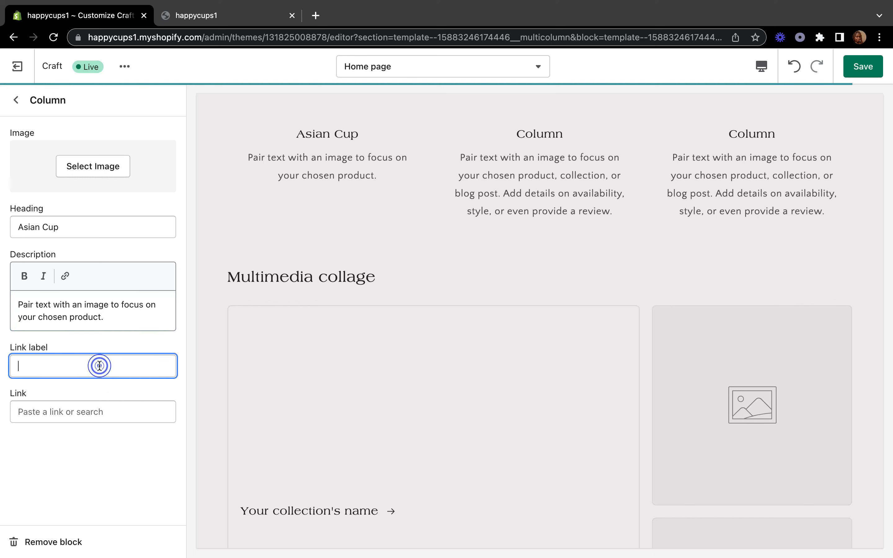
click(82, 411)
click(76, 291)
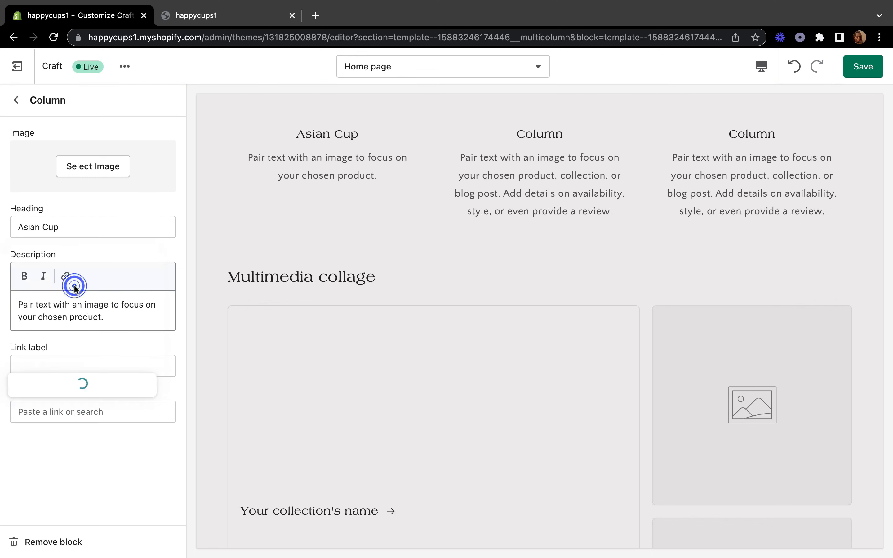
click(78, 291)
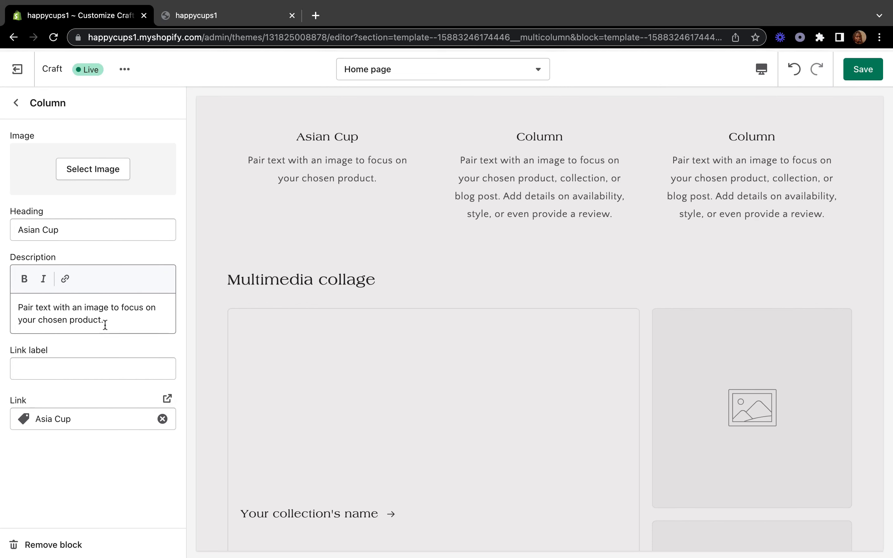
Add the blue-and-white teacup picture from the image library to the Asian Cup column.
click(114, 167)
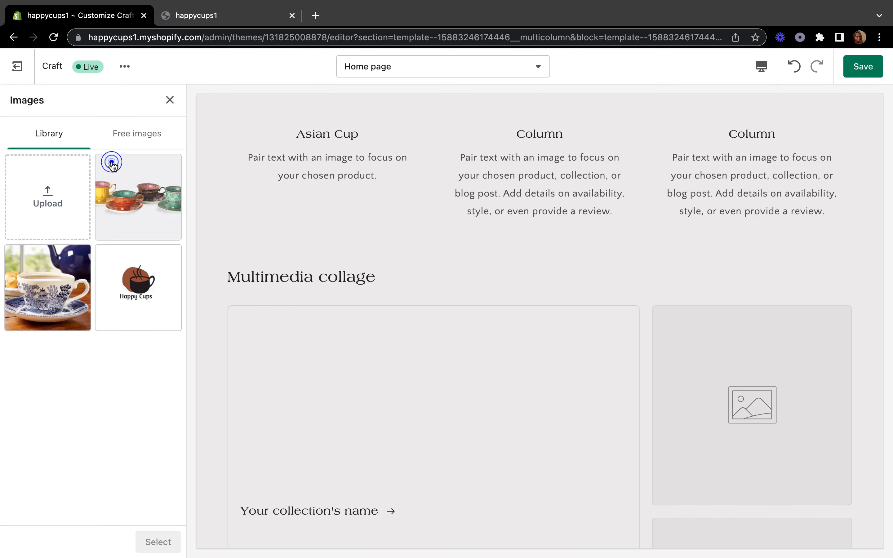
click(81, 283)
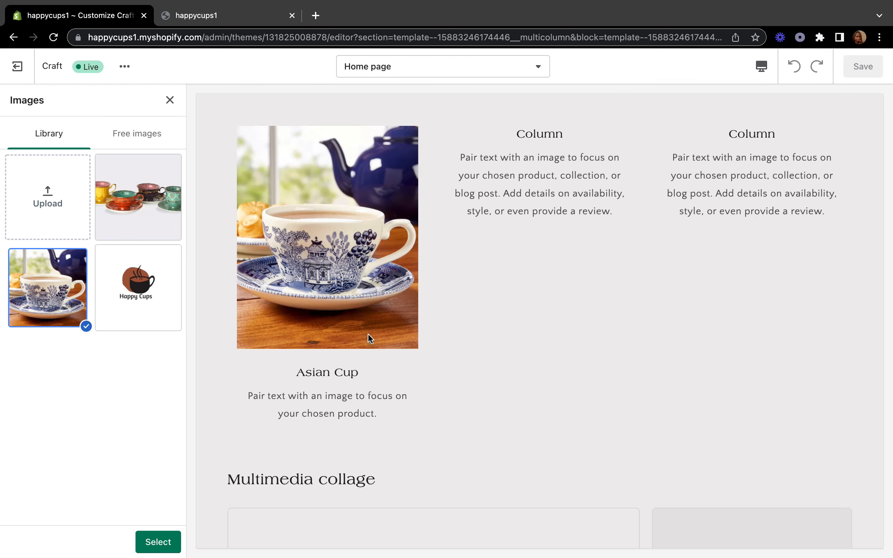
click(159, 542)
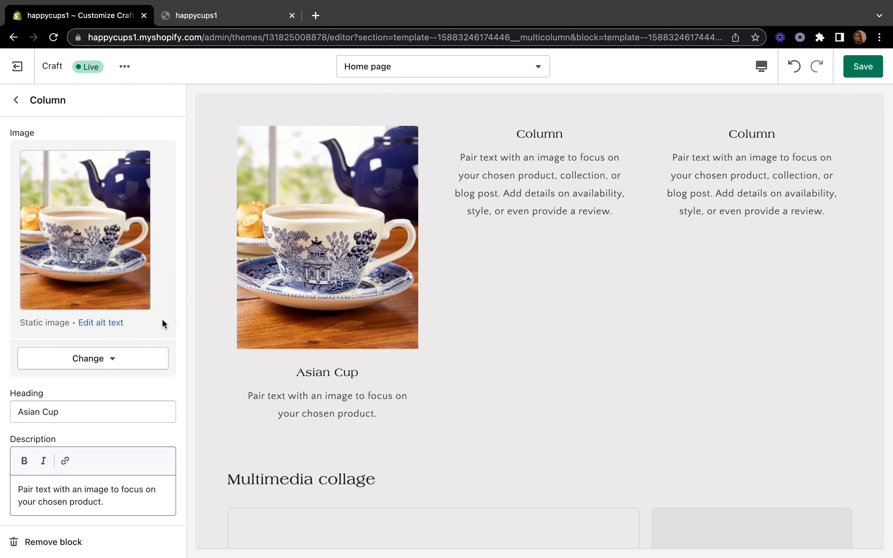
scroll(102, 406, down, 5)
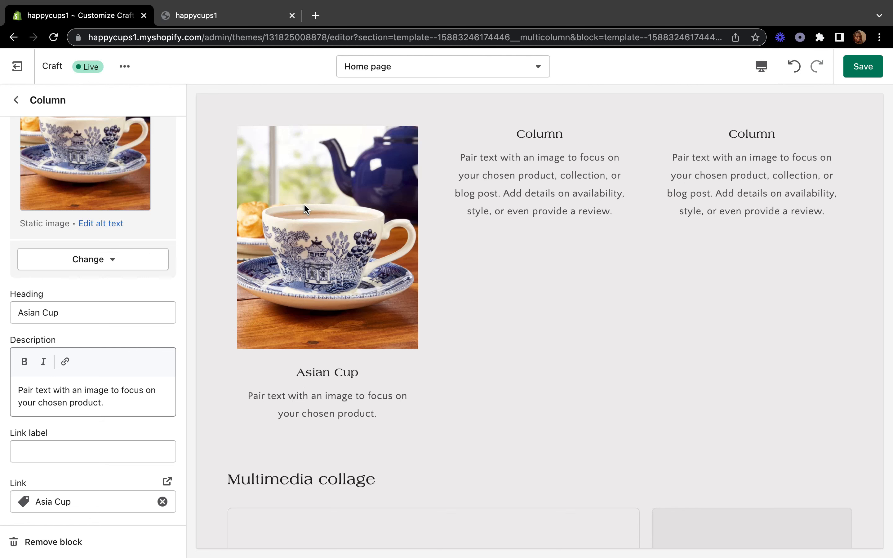
Set the heading of the second column in the Multicolumn section to "Vintage Cups".
click(539, 177)
double_click(82, 227)
text(Vi)
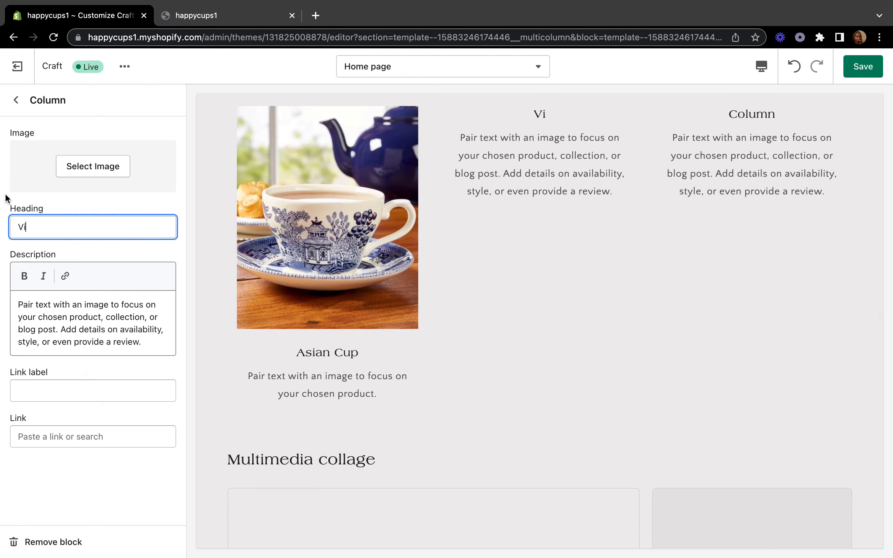
text(ntage C)
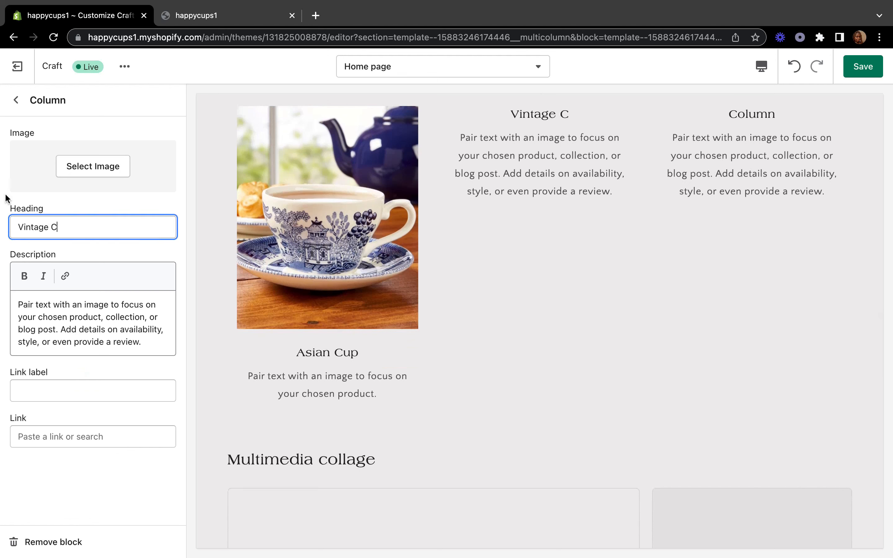
text(ups)
Add the picture of the four colourful cups from the image library to the Vintage Cups column.
click(93, 166)
click(138, 197)
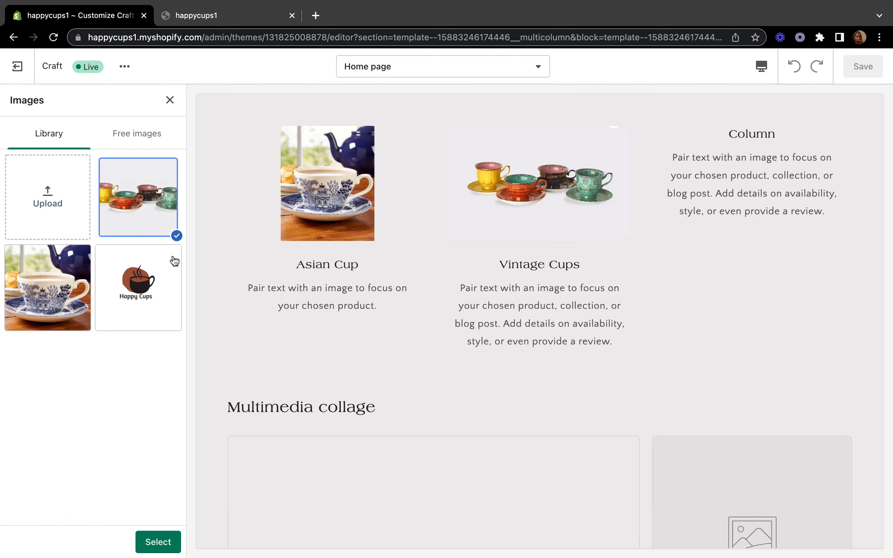
click(156, 541)
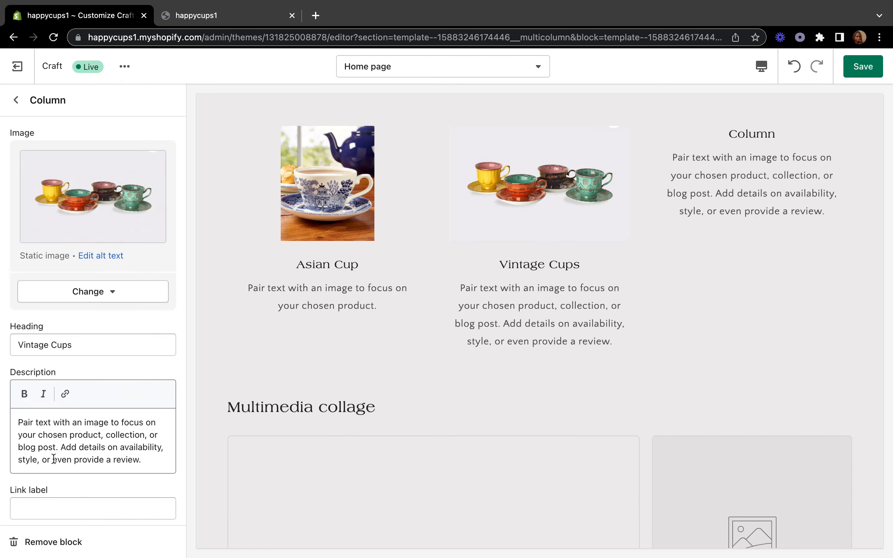
Shorten the Vintage Cups column's description to "Add details on availability, style, or even provide a review." and link the column to the Vintage Cups collection.
scroll(35, 427, down, 3)
drag(60, 390, 18, 365)
key(BackSpace)
scroll(63, 347, down, 1)
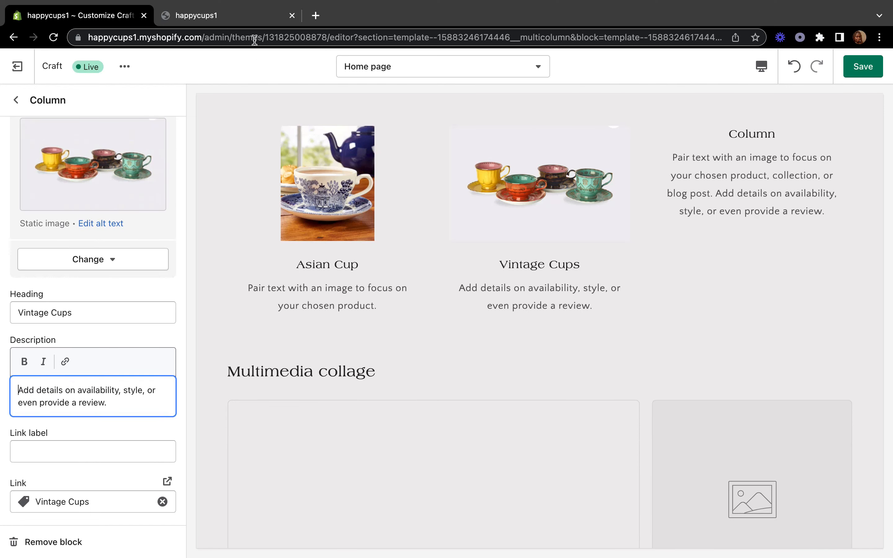
Hide the unedited third column of the Multicolumn section that contains the Asian Cup and Vintage Cups columns.
click(15, 100)
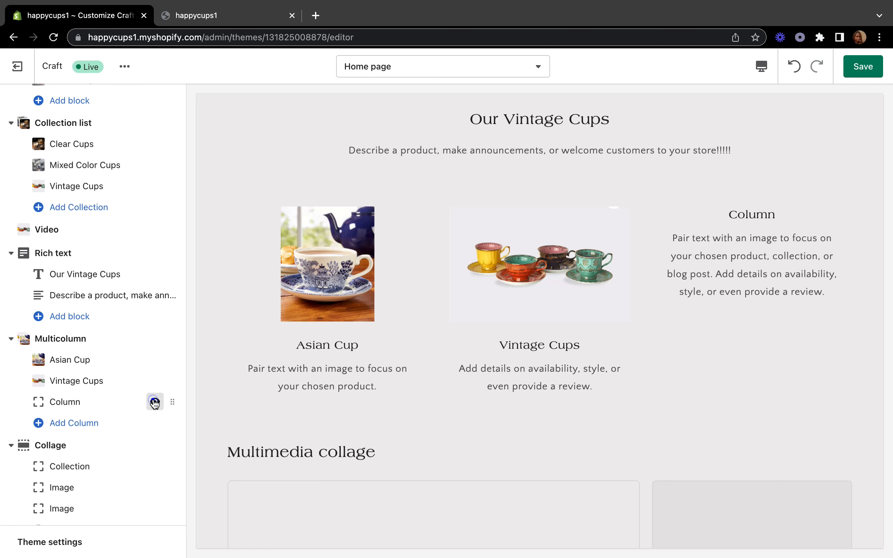
click(154, 402)
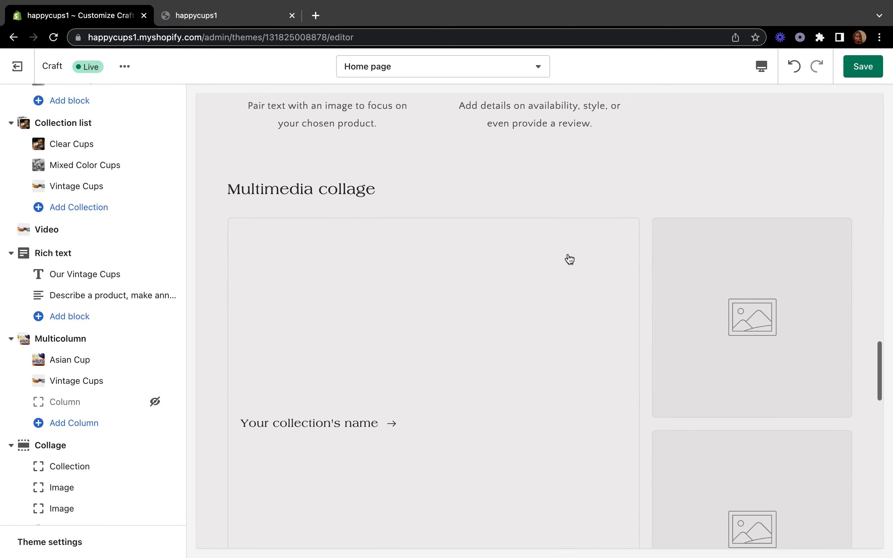
Review the home page preview, comparing the finished collection sections with the unfilled Multimedia collage.
scroll(570, 260, down, 3)
scroll(569, 259, down, 2)
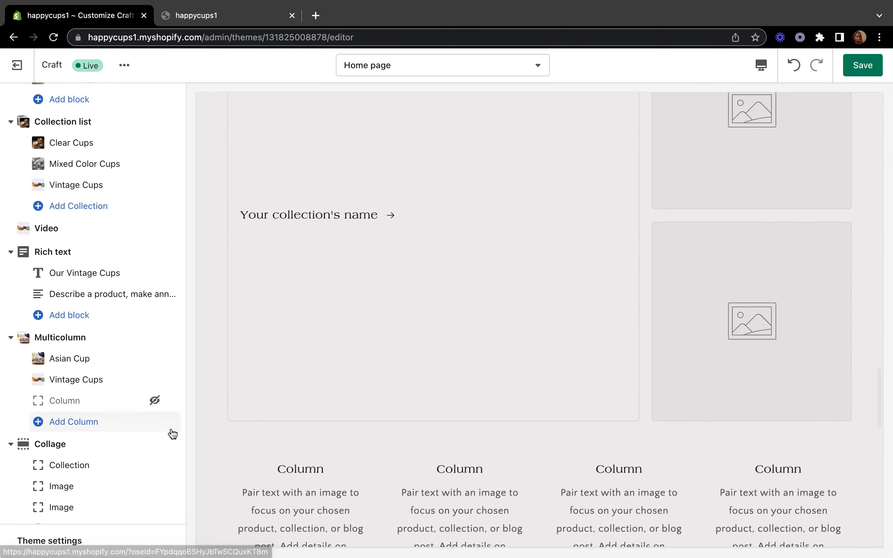
scroll(383, 343, up, 2)
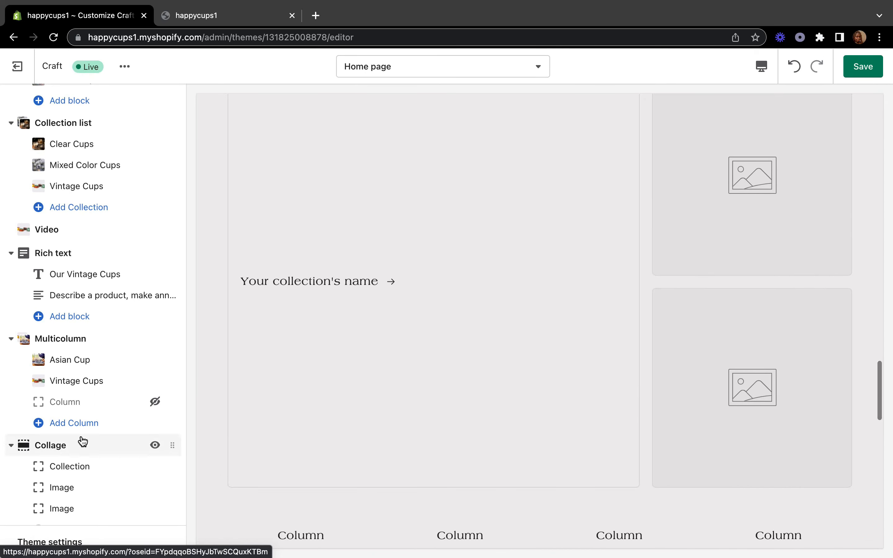
scroll(82, 441, down, 3)
scroll(322, 374, up, 5)
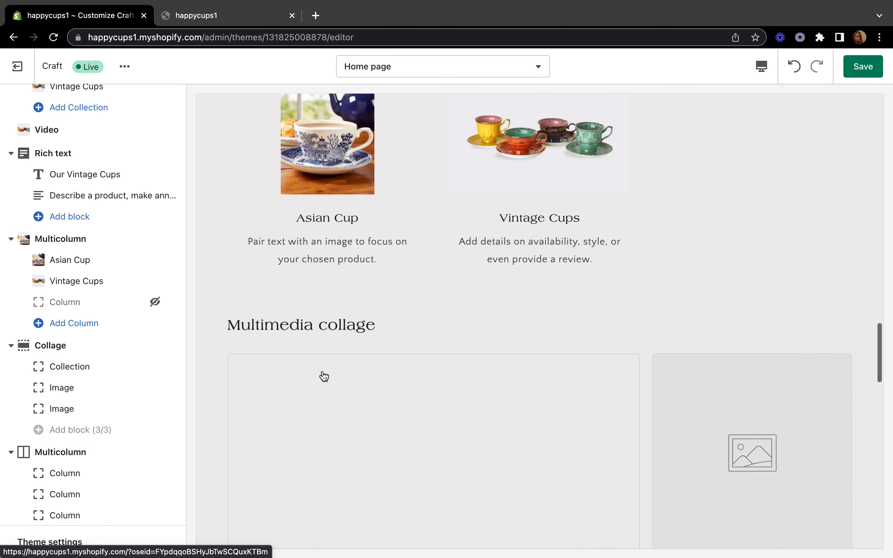
scroll(324, 376, down, 6)
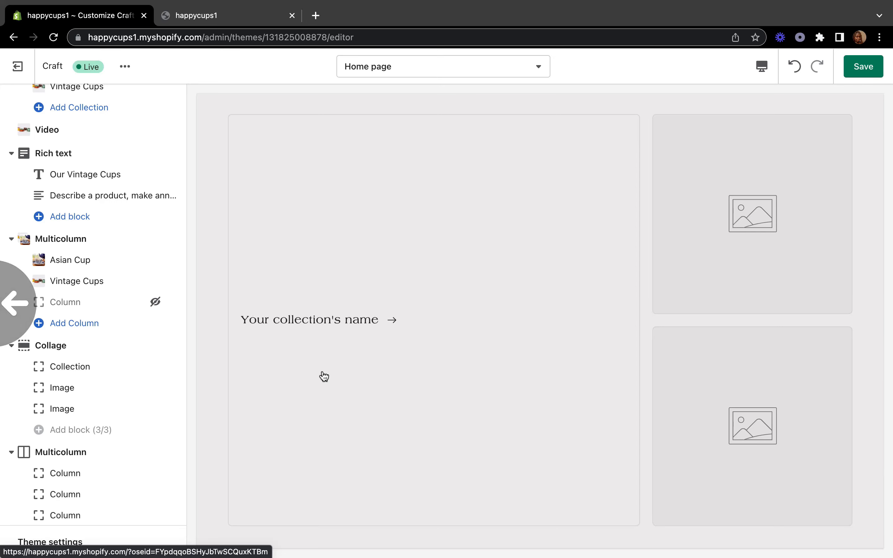
scroll(433, 243, up, 20)
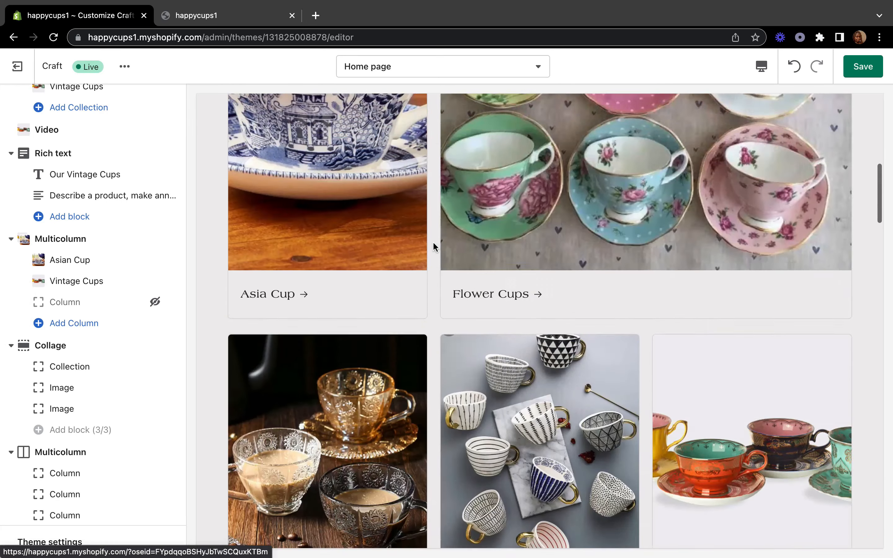
scroll(433, 243, down, 20)
scroll(433, 243, down, 6)
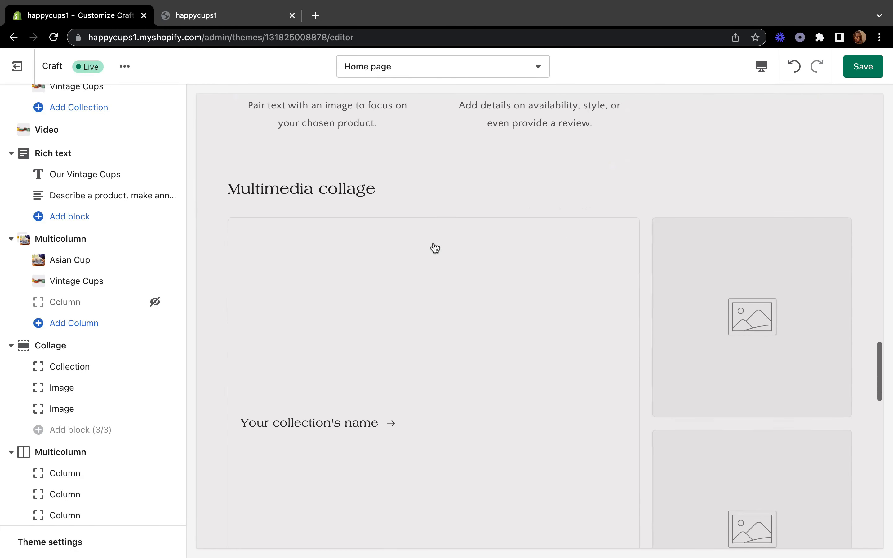
Assign the Mixed Color Cups collection to the collection block of the Multimedia collage.
click(39, 367)
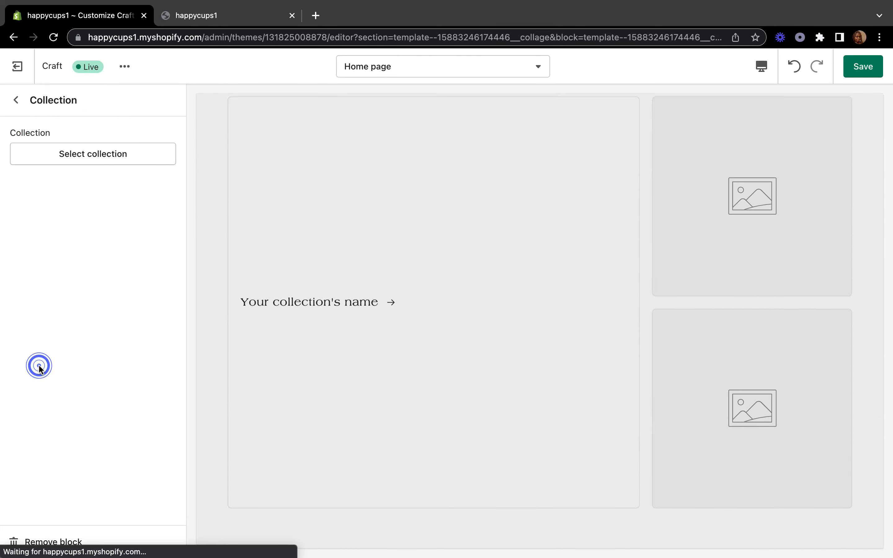
click(105, 158)
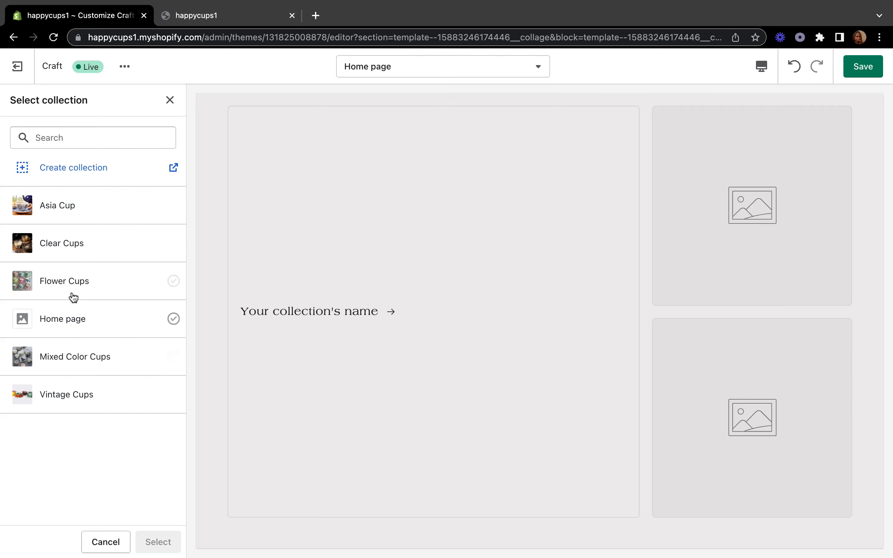
click(72, 293)
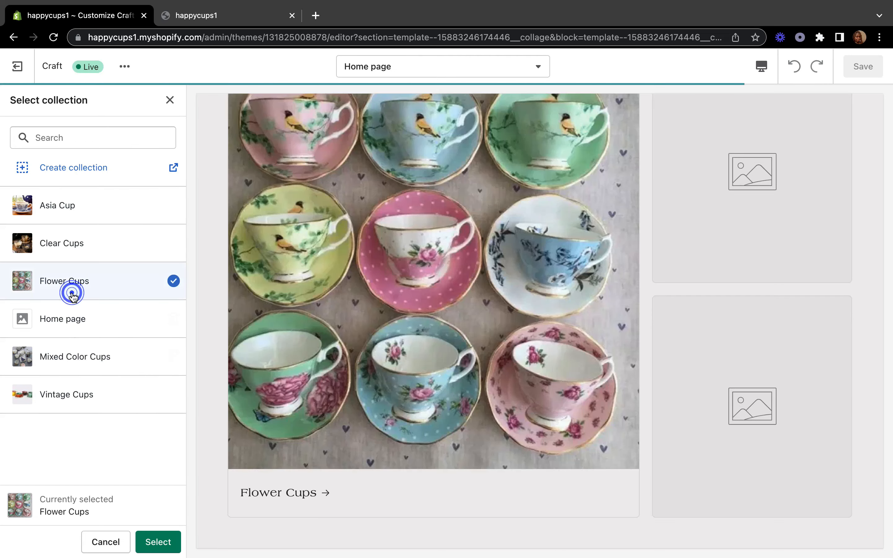
click(72, 362)
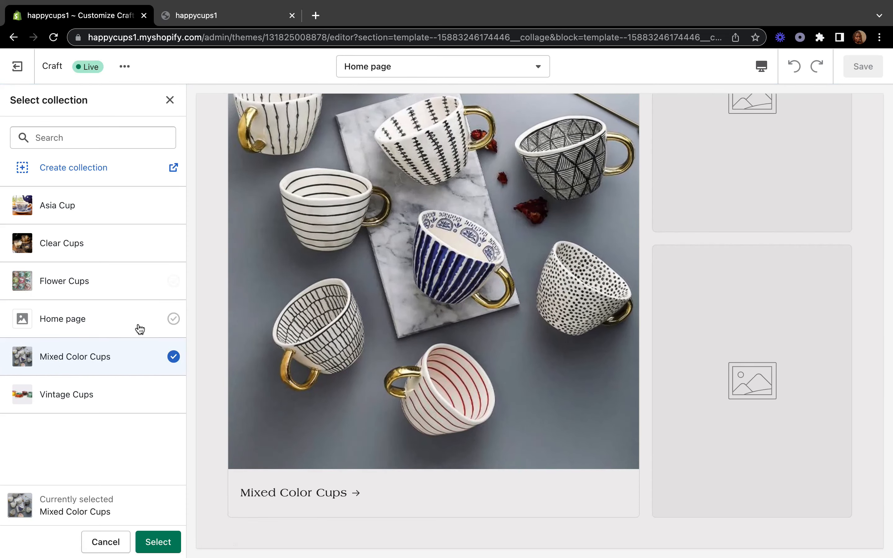
click(163, 542)
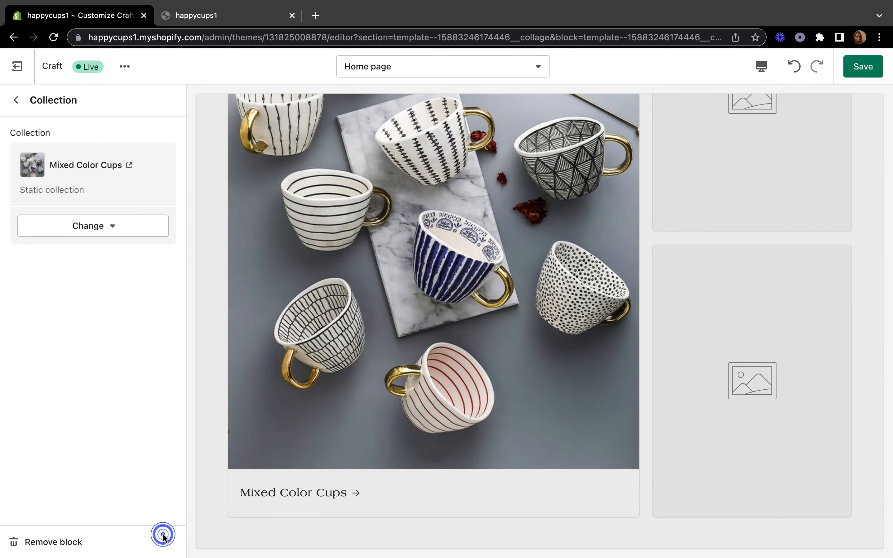
click(21, 99)
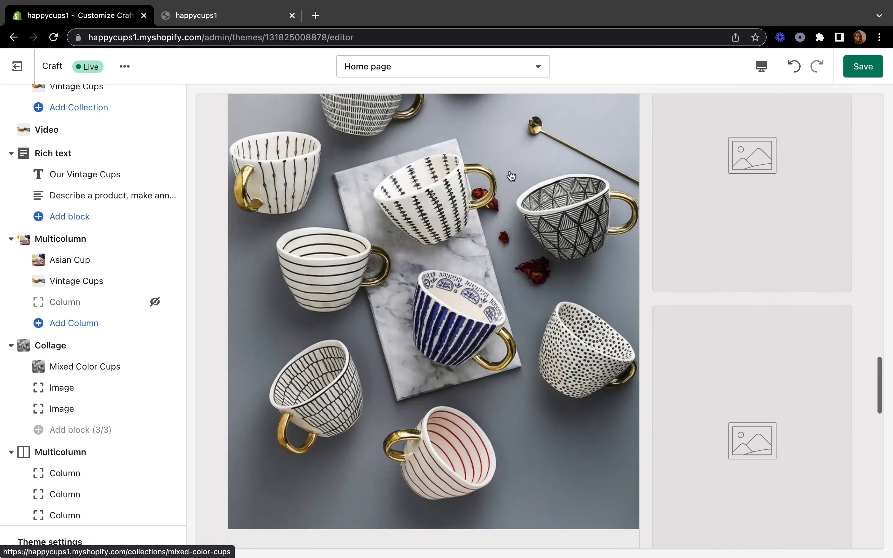
Add the picture of the four colourful cups from the image library to the first image block of the Multimedia collage.
scroll(180, 319, down, 2)
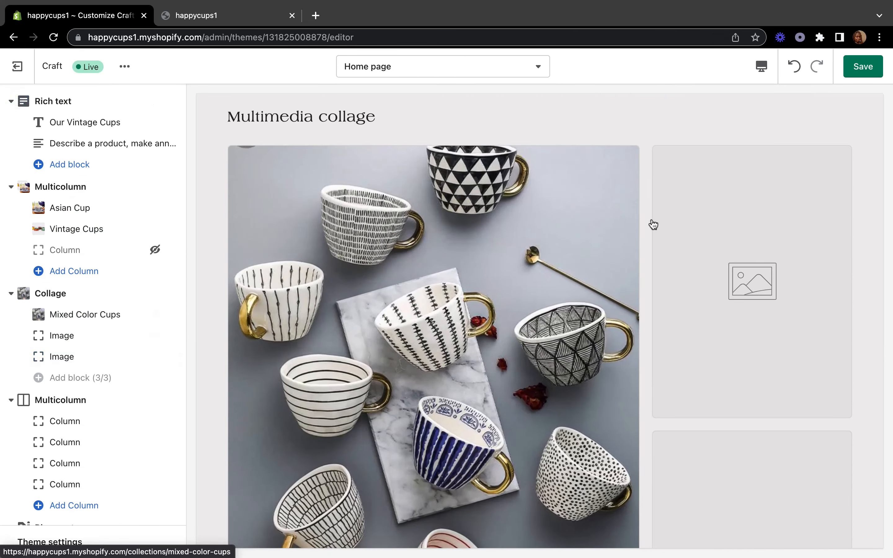
scroll(722, 403, down, 2)
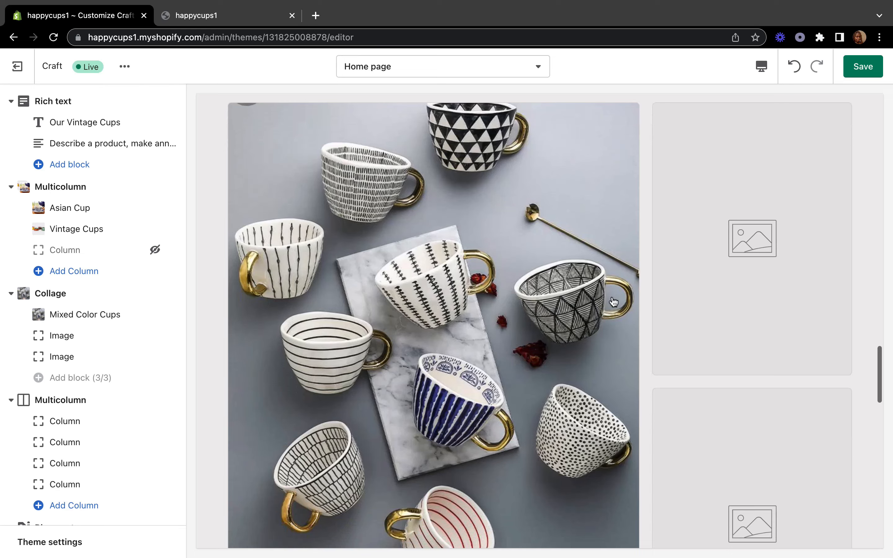
scroll(708, 396, down, 3)
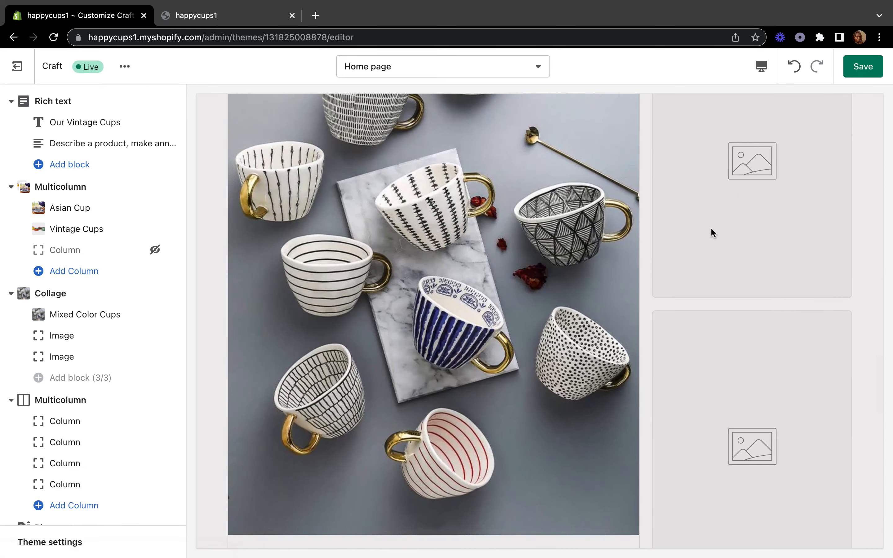
click(78, 340)
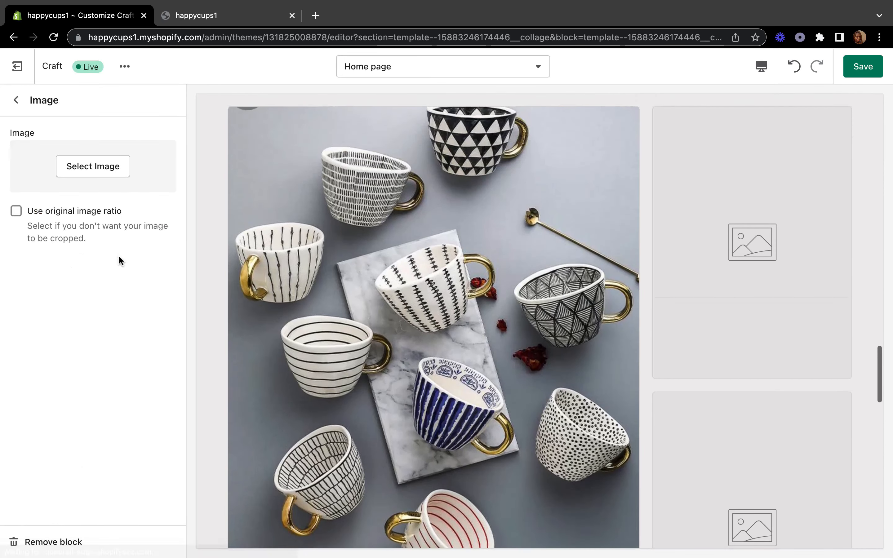
click(87, 165)
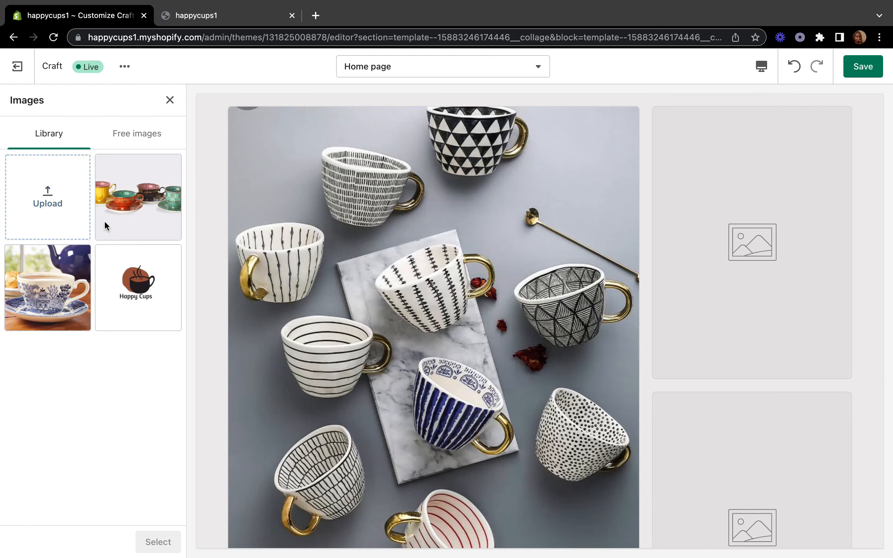
click(152, 204)
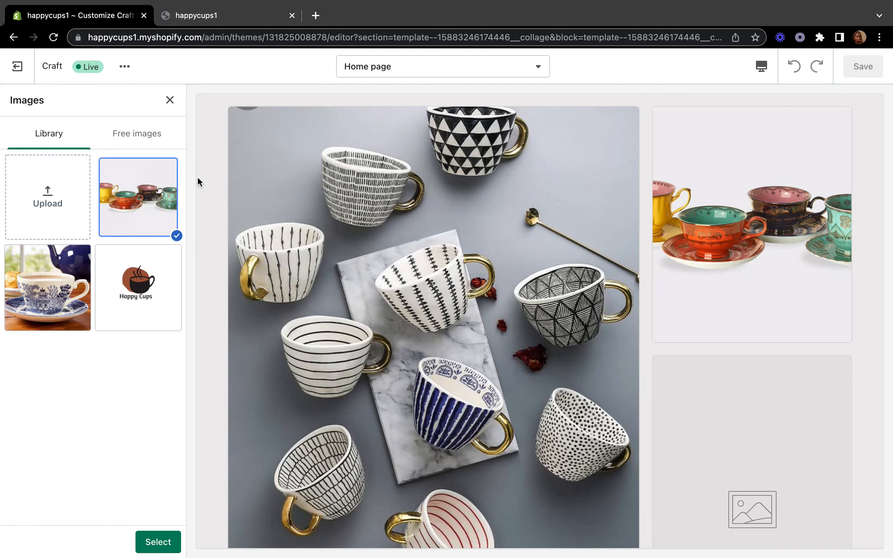
click(154, 545)
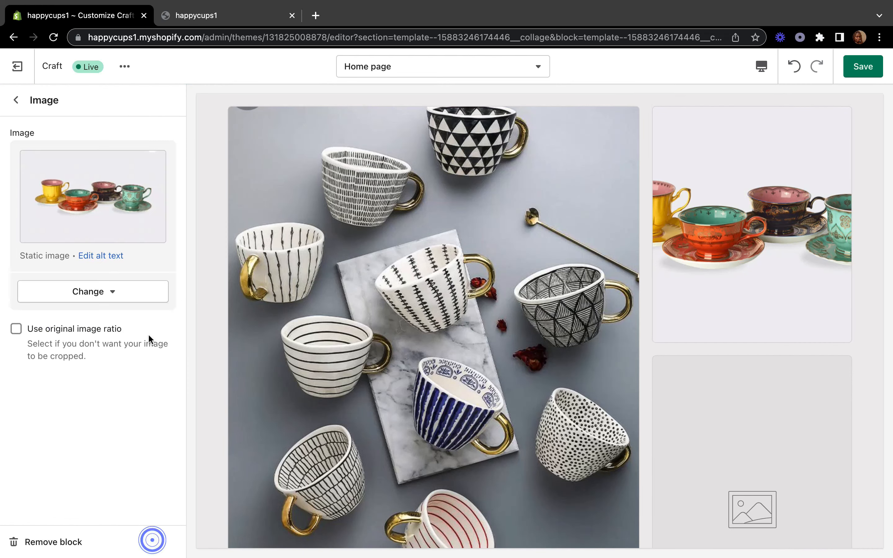
click(14, 98)
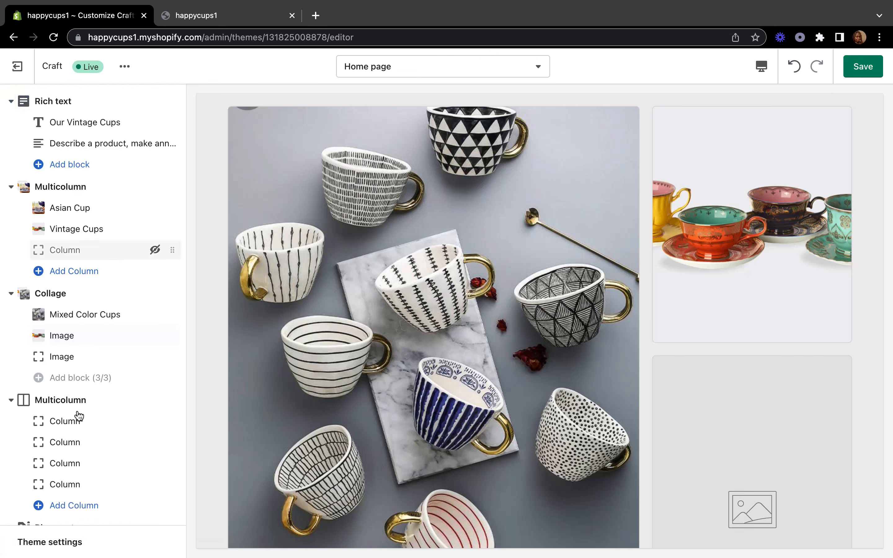
Add the picture of the blue-and-white Asian cup from the image library to the collage's second image block.
click(69, 359)
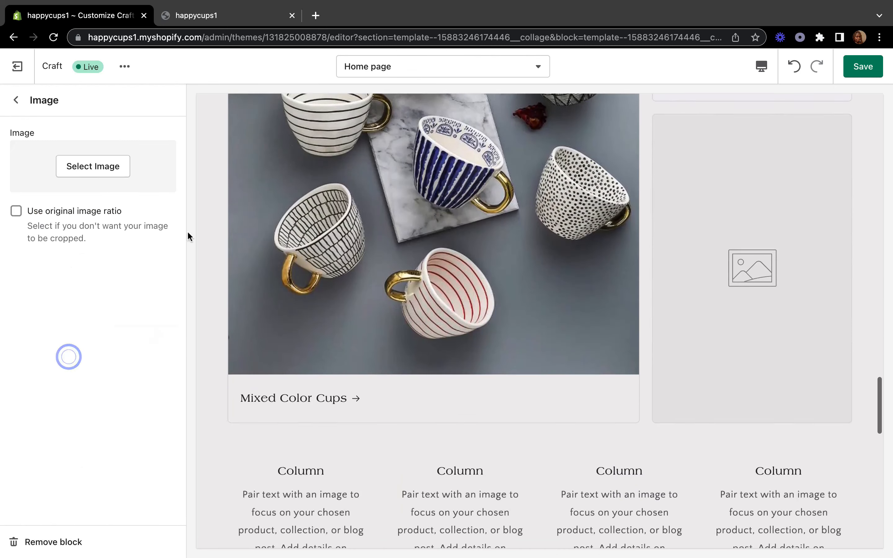
click(110, 168)
click(68, 279)
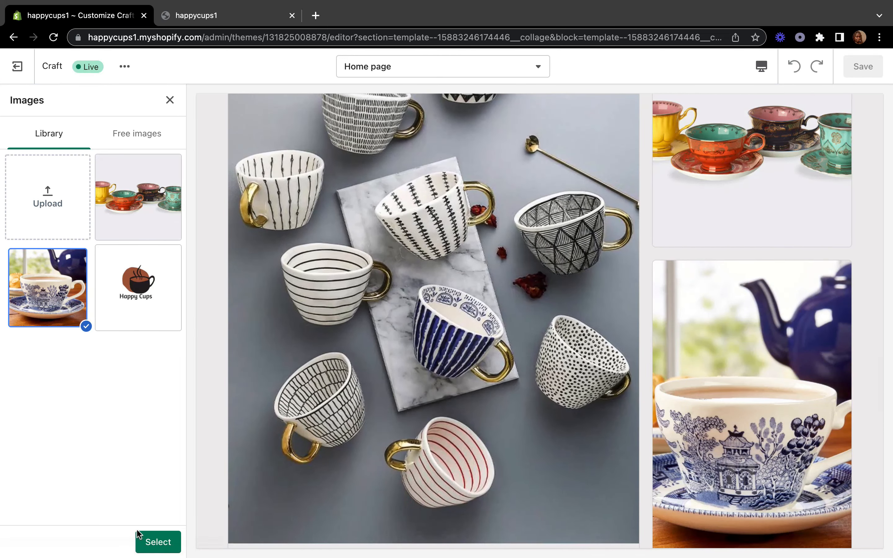
click(155, 541)
click(21, 99)
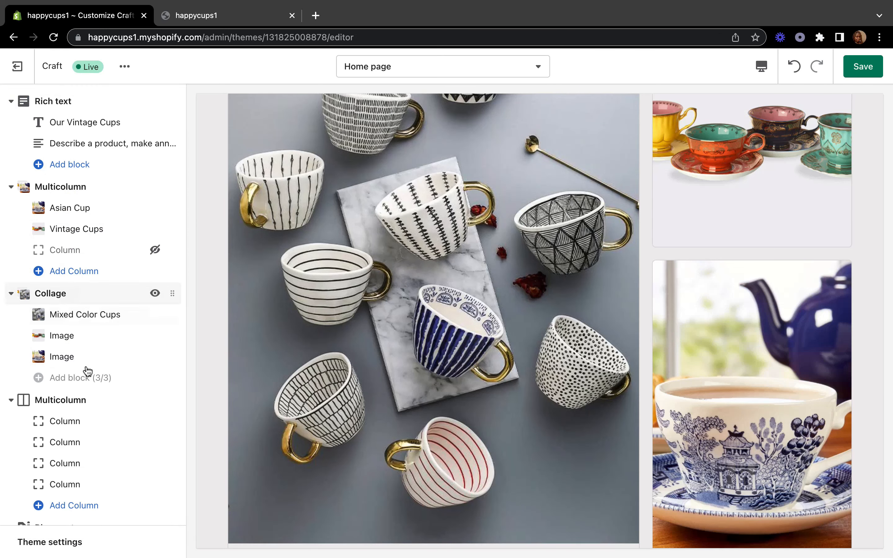
Change the heading of the collage with the Mixed Color Cups block to "Our Best Selling Cups!!".
scroll(87, 371, up, 3)
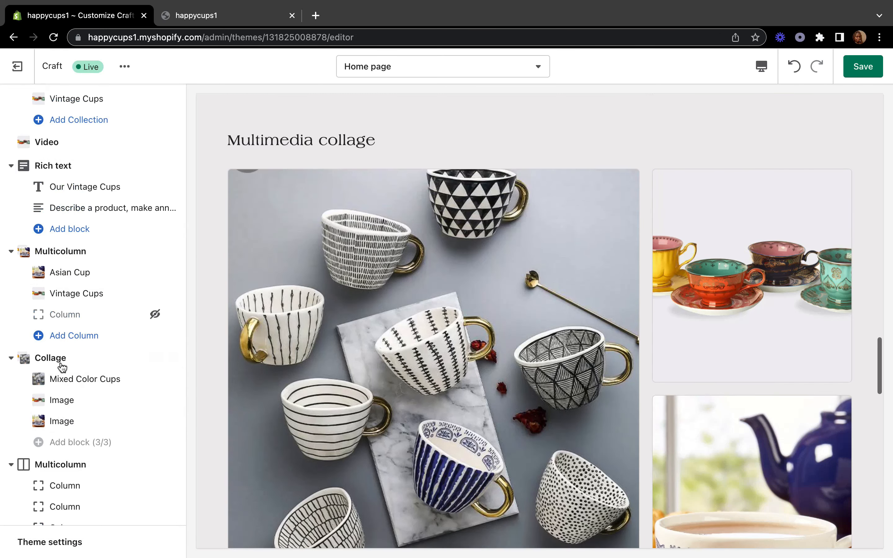
click(65, 358)
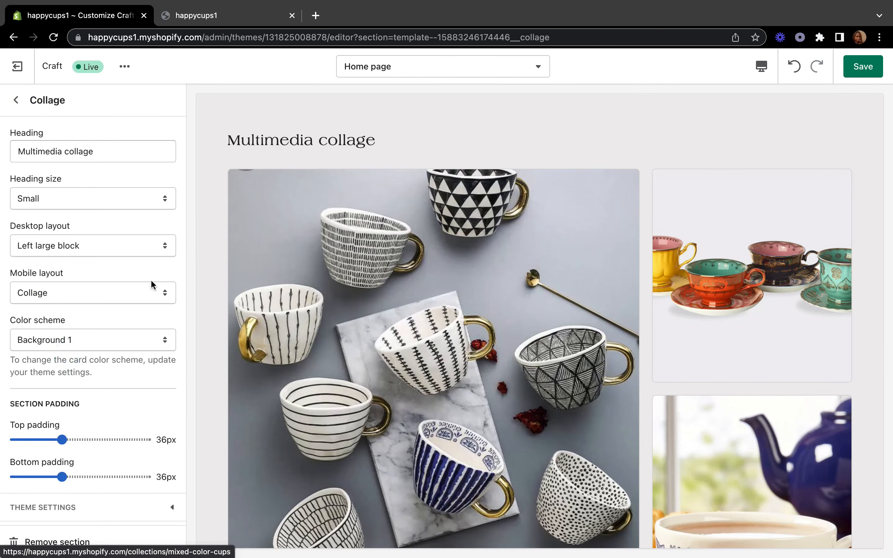
triple_click(114, 145)
text(Our Best Selling Cups!!)
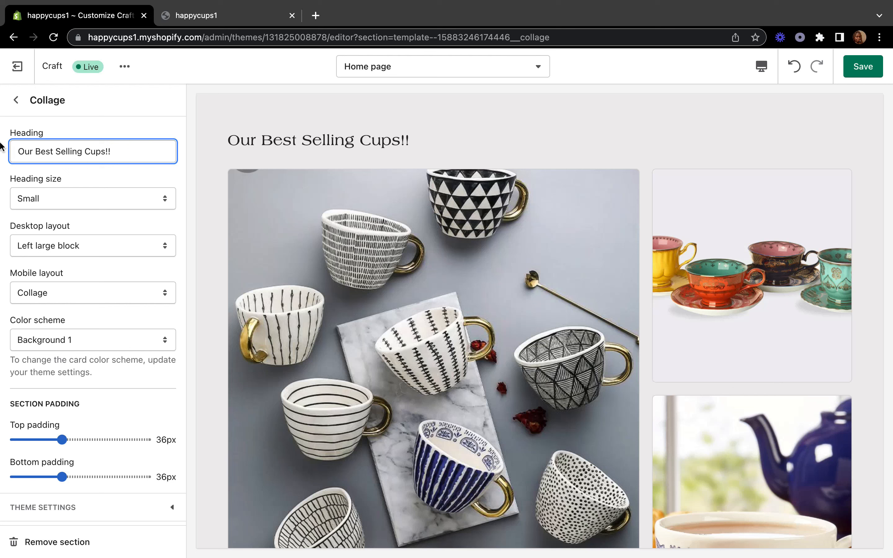
Try the Medium and Large heading sizes on the best-selling cups collage and return the heading size to Small.
click(158, 202)
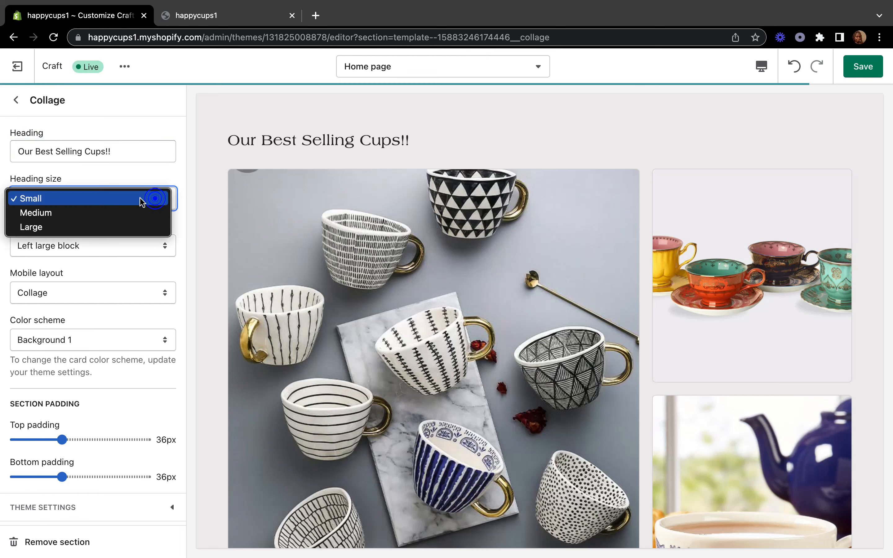
click(123, 204)
click(167, 192)
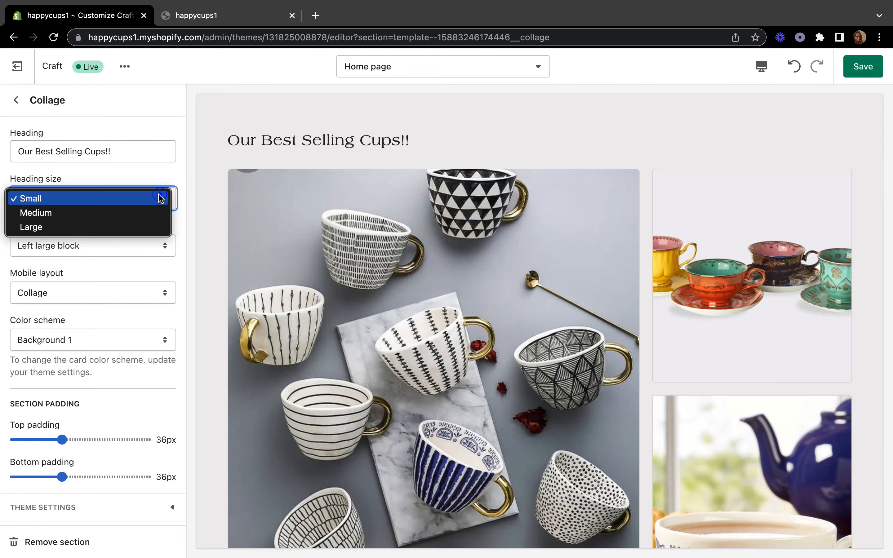
click(124, 213)
click(168, 198)
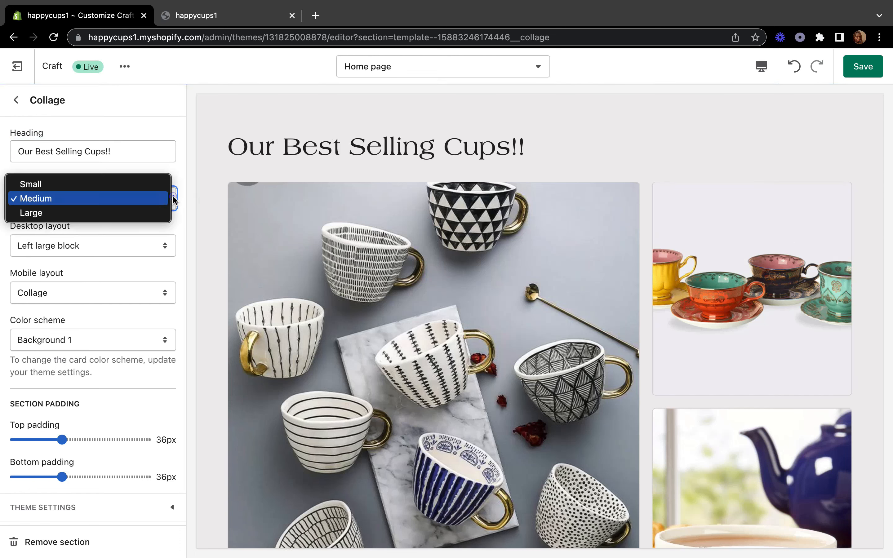
click(132, 213)
click(168, 197)
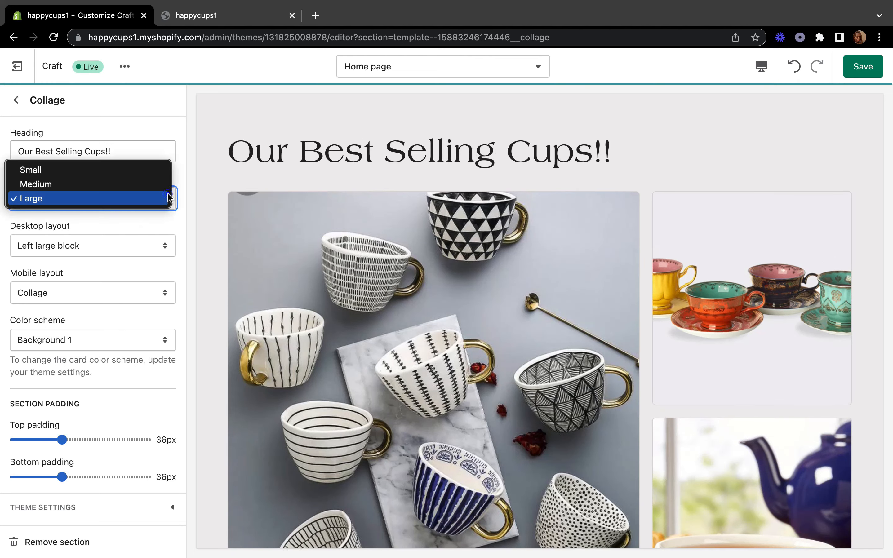
click(124, 170)
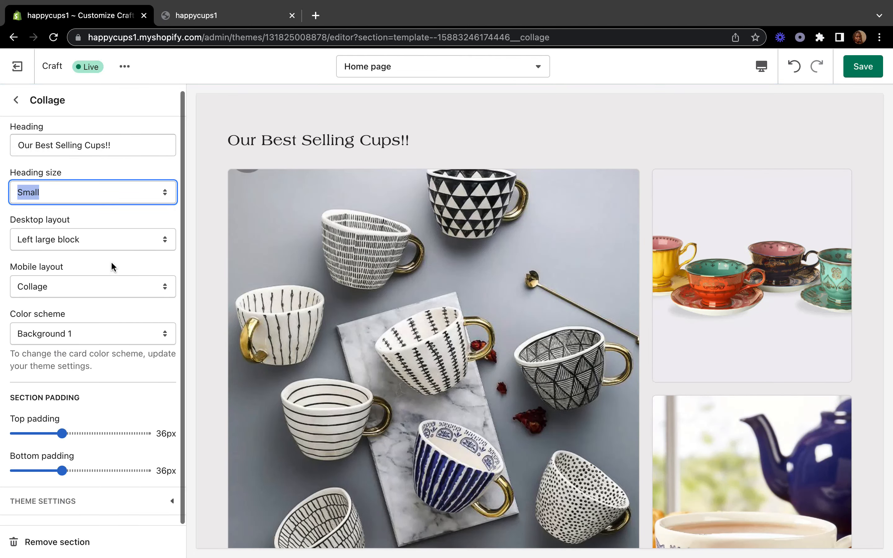
Save the home page changes and return from the Collage settings to the section list.
click(852, 72)
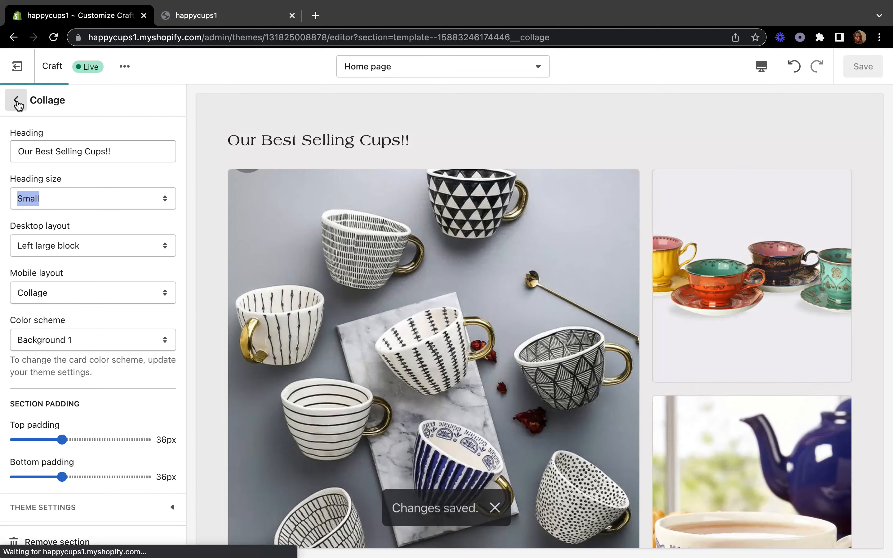
click(16, 101)
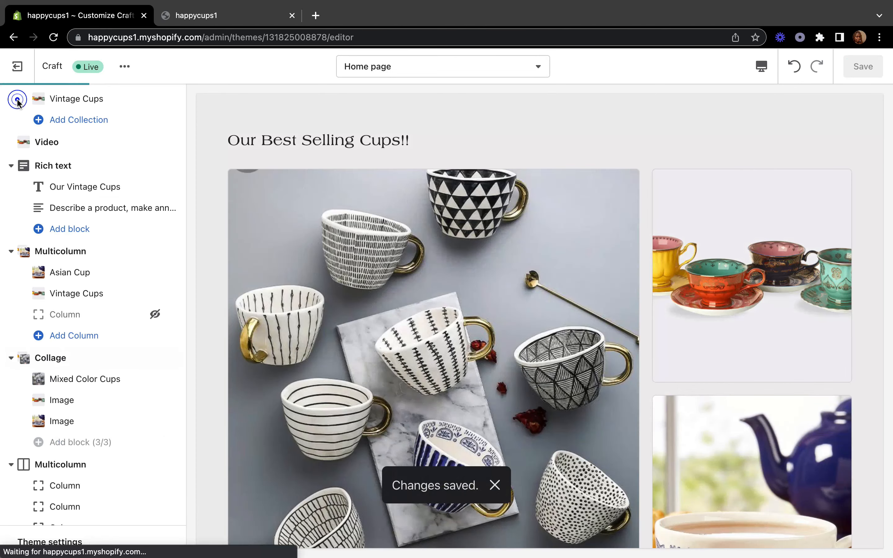
Review the home page preview and section list, from the collection sections down to the four-column Multicolumn and the blog section.
scroll(377, 401, up, 20)
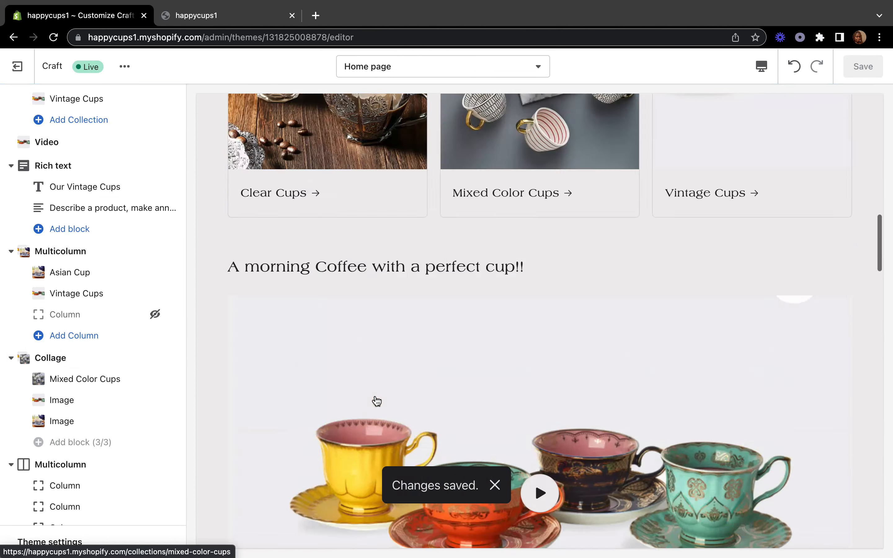
scroll(376, 401, down, 8)
scroll(376, 400, down, 10)
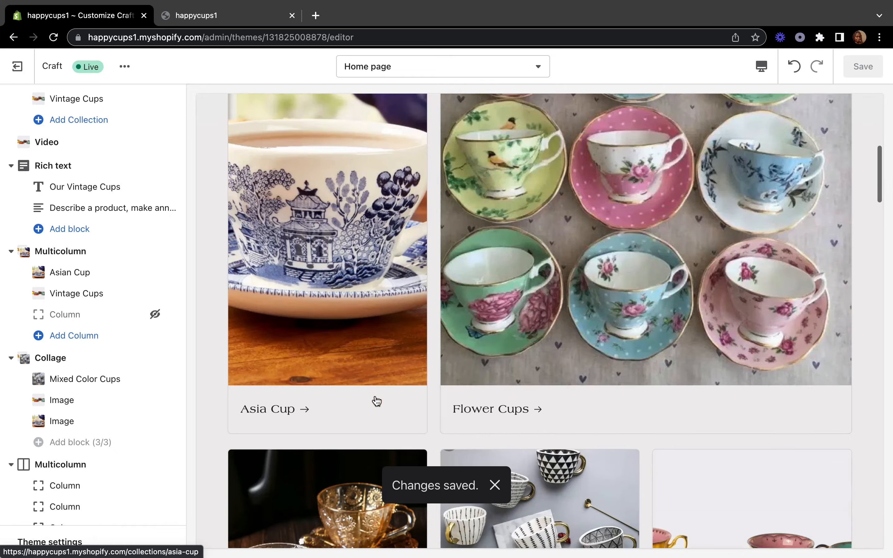
scroll(376, 400, down, 10)
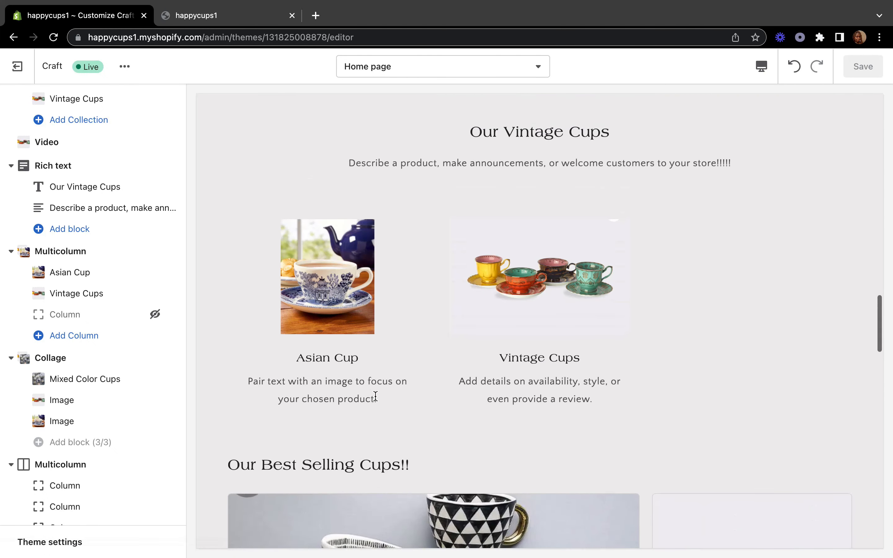
scroll(375, 396, down, 10)
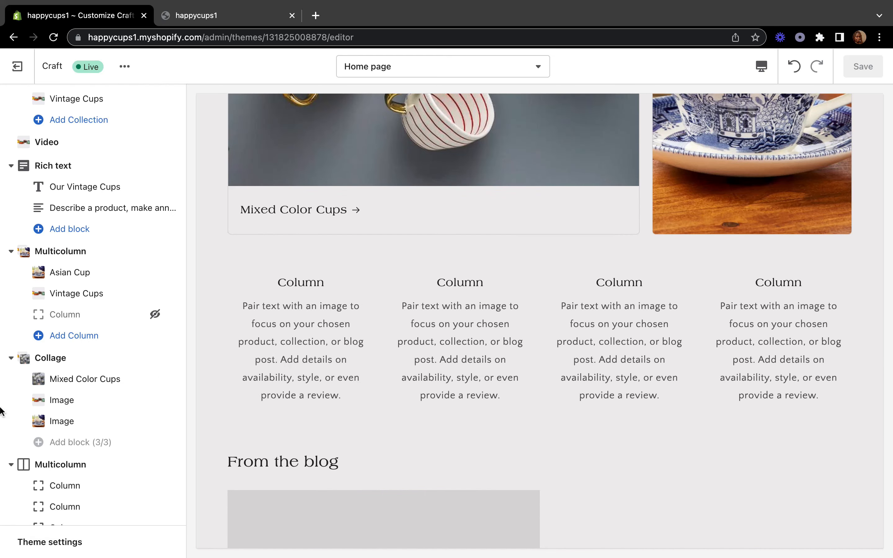
scroll(1, 409, down, 3)
scroll(68, 399, down, 2)
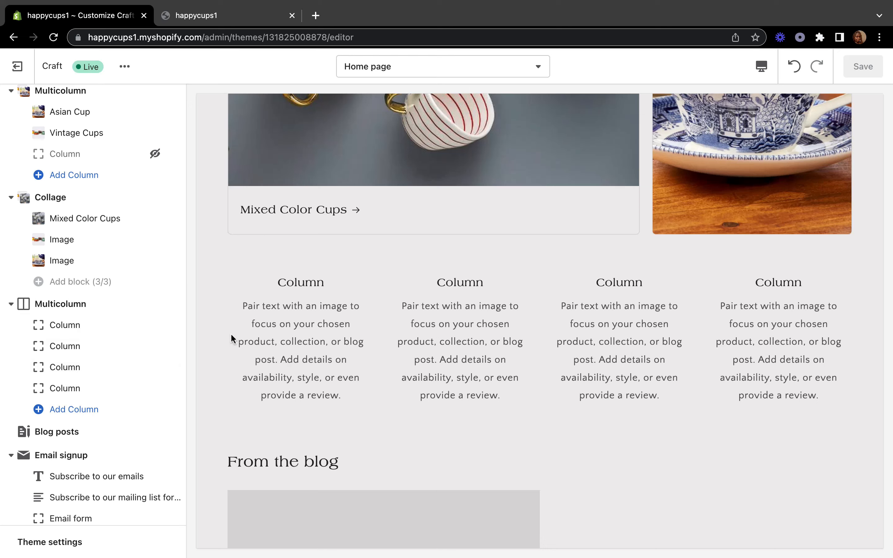
scroll(170, 358, up, 10)
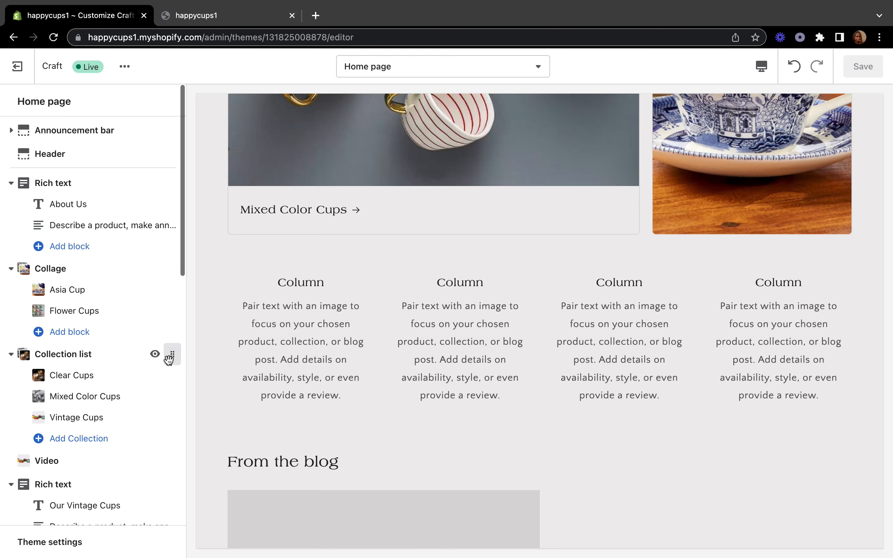
scroll(364, 260, up, 3)
scroll(363, 260, up, 15)
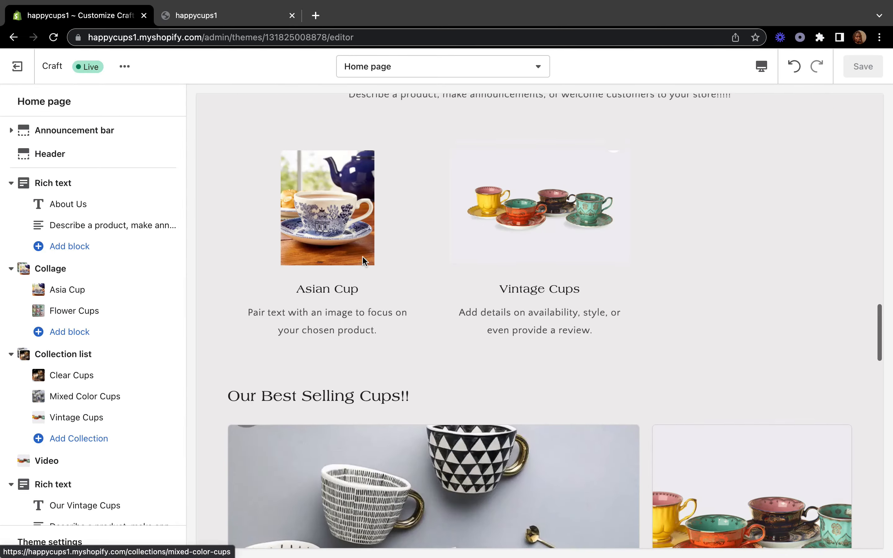
scroll(492, 273, down, 5)
scroll(491, 273, down, 12)
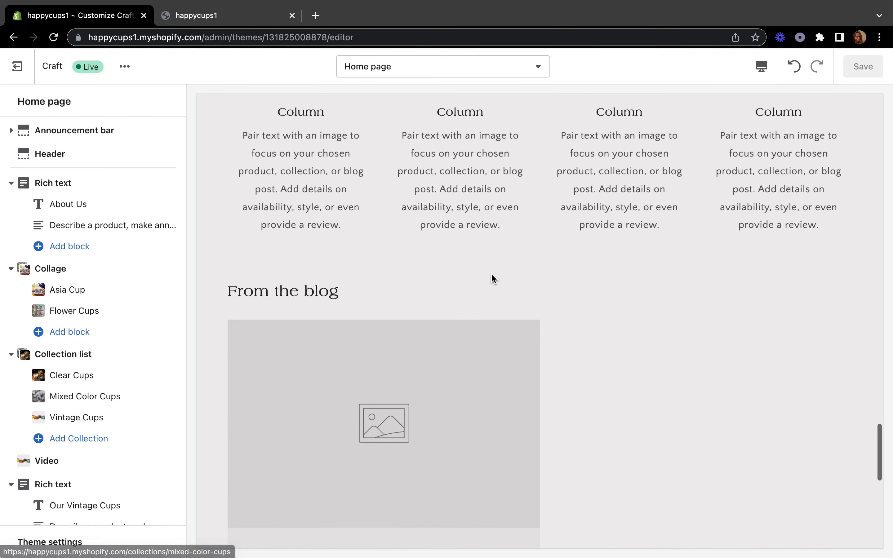
Hide the Multicolumn section with the four placeholder columns between the best-selling cups collage and the blog section.
scroll(484, 275, up, 2)
scroll(45, 375, down, 10)
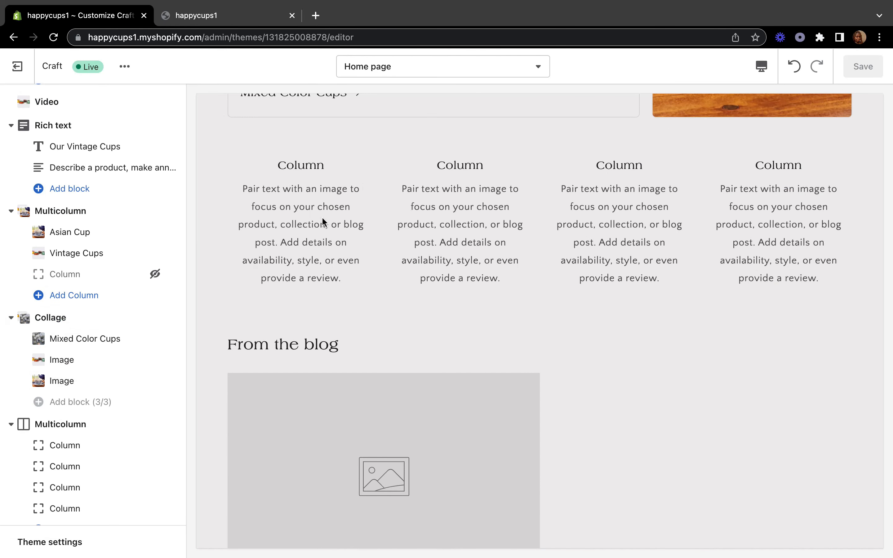
scroll(101, 527, down, 1)
scroll(132, 428, down, 3)
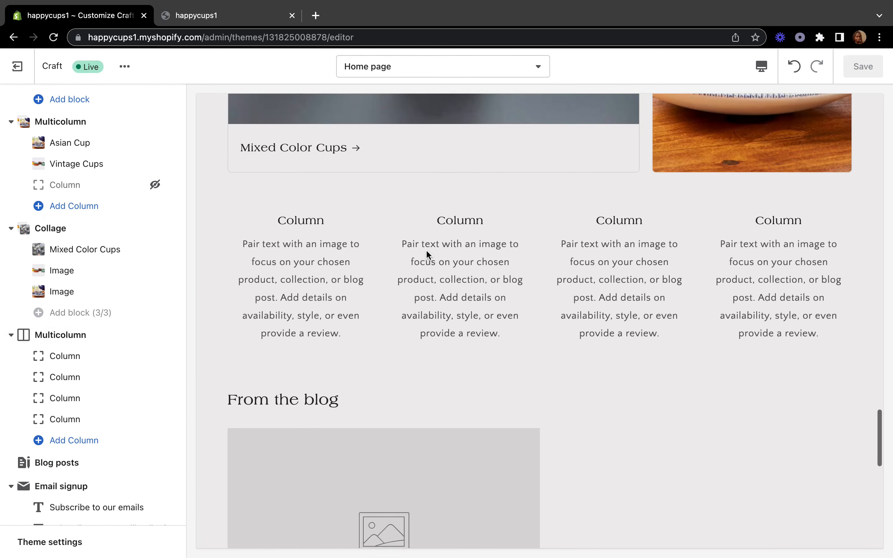
mouse_move(155, 341)
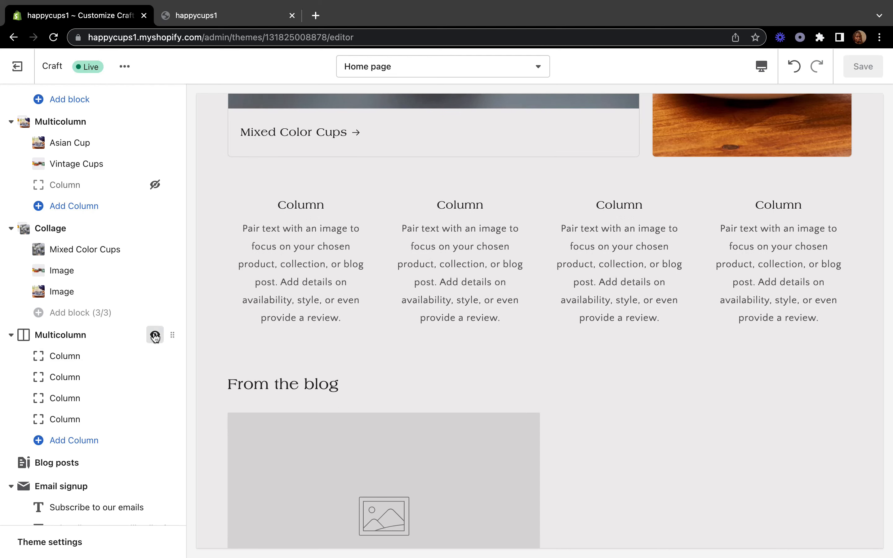
click(155, 336)
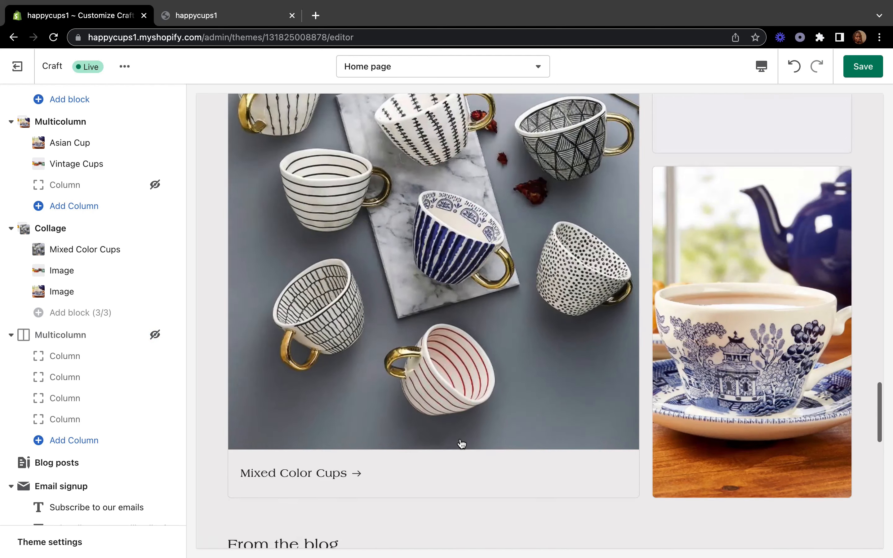
Assign the News blog to the Blog posts section and return to the section list.
scroll(74, 473, down, 3)
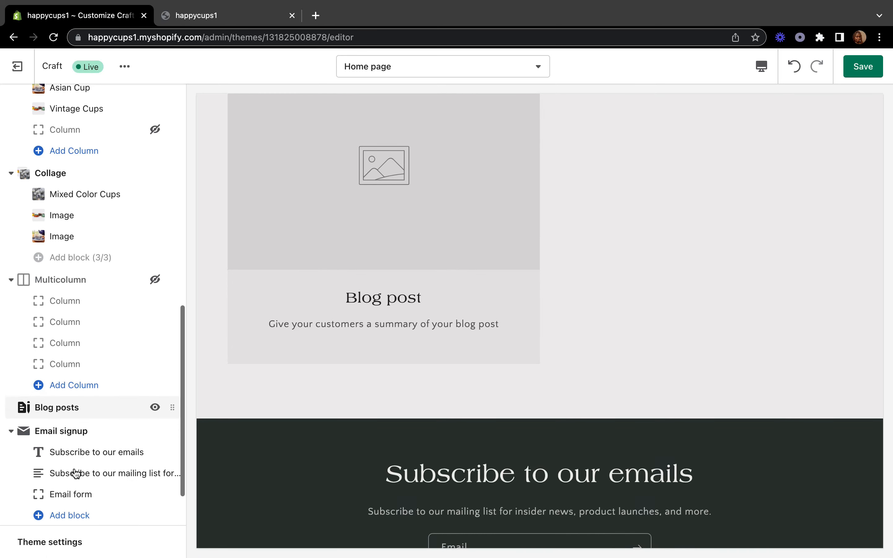
click(103, 398)
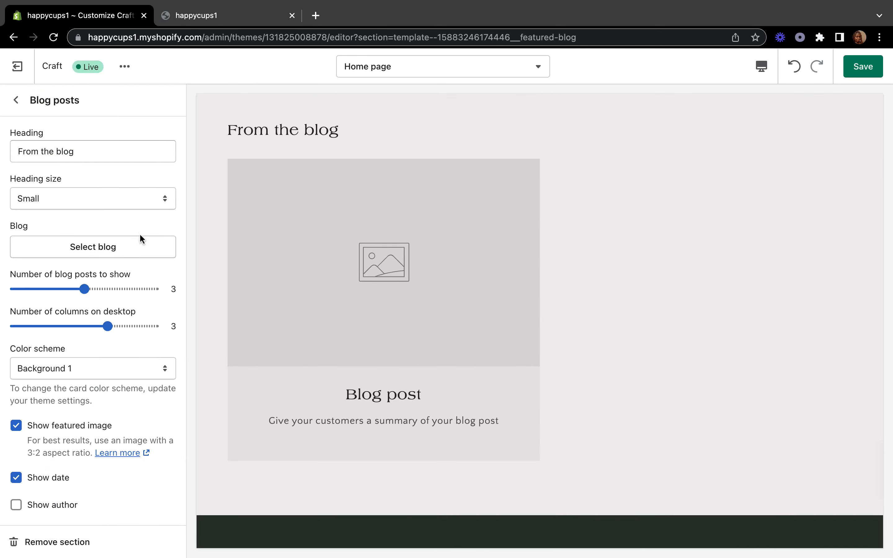
click(86, 247)
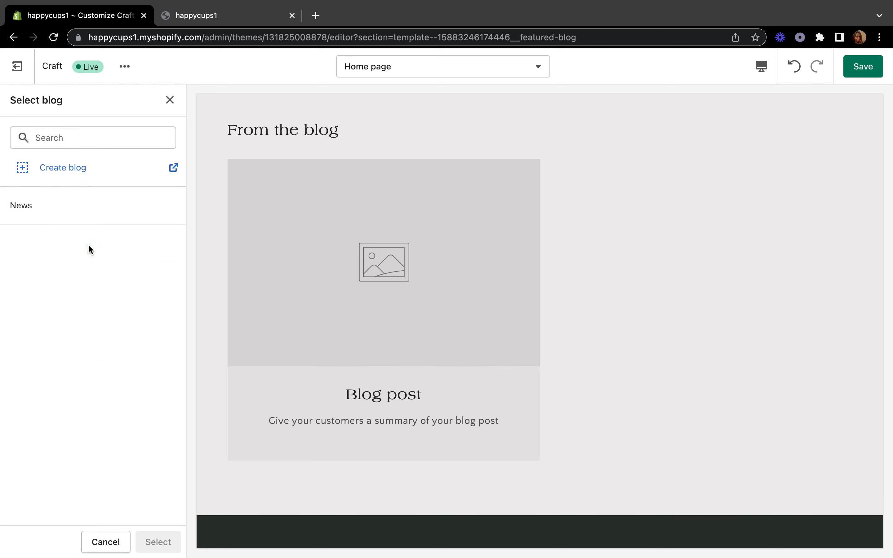
click(30, 209)
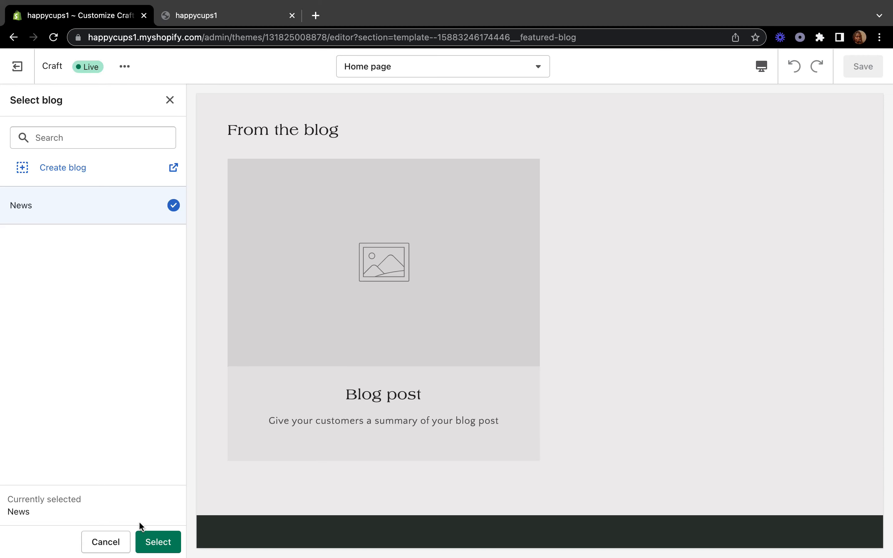
click(149, 539)
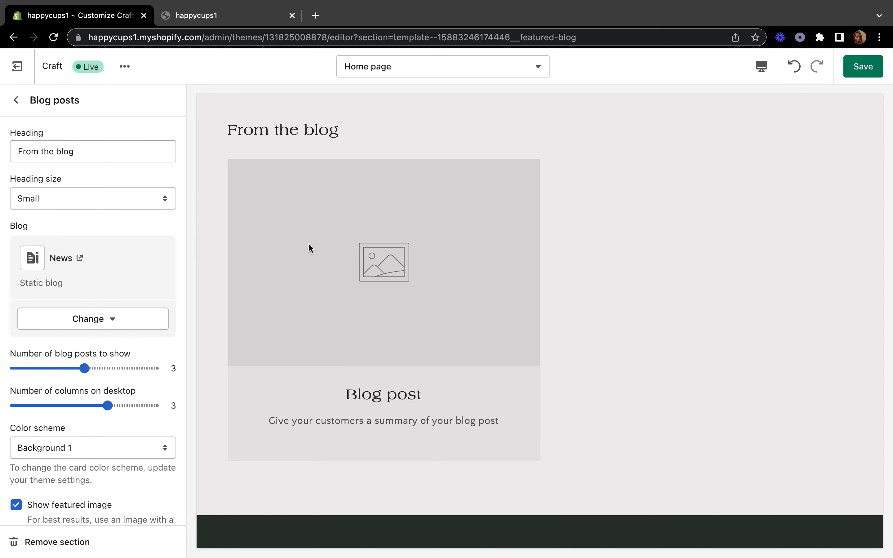
click(6, 97)
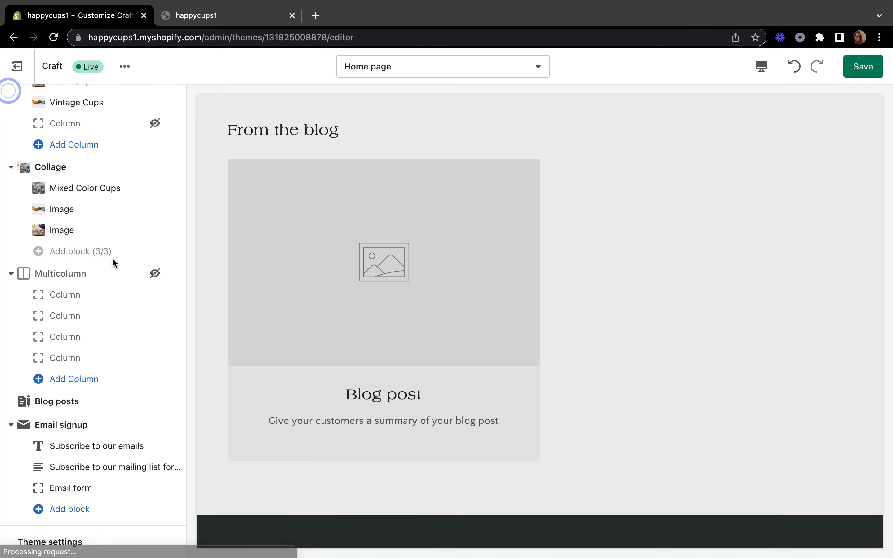
Hide the Blog posts section and save the home page changes.
click(155, 401)
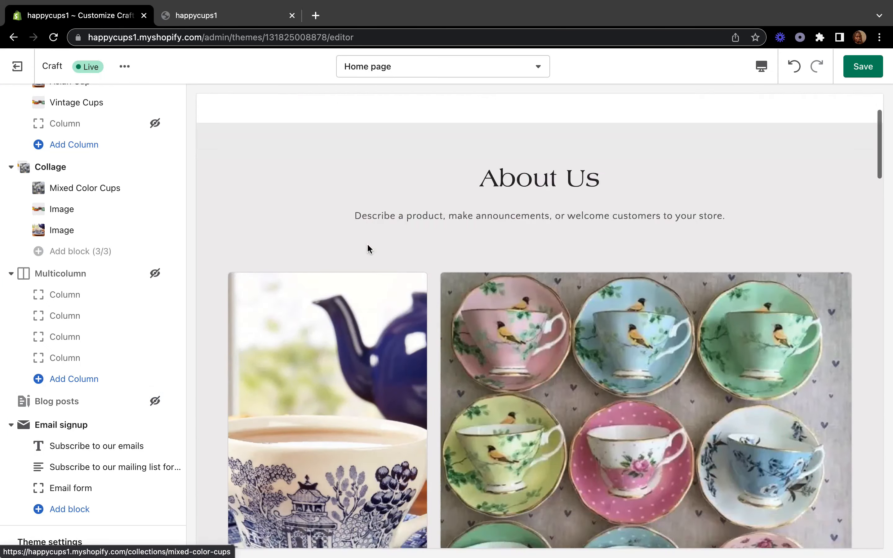
scroll(369, 250, down, 10)
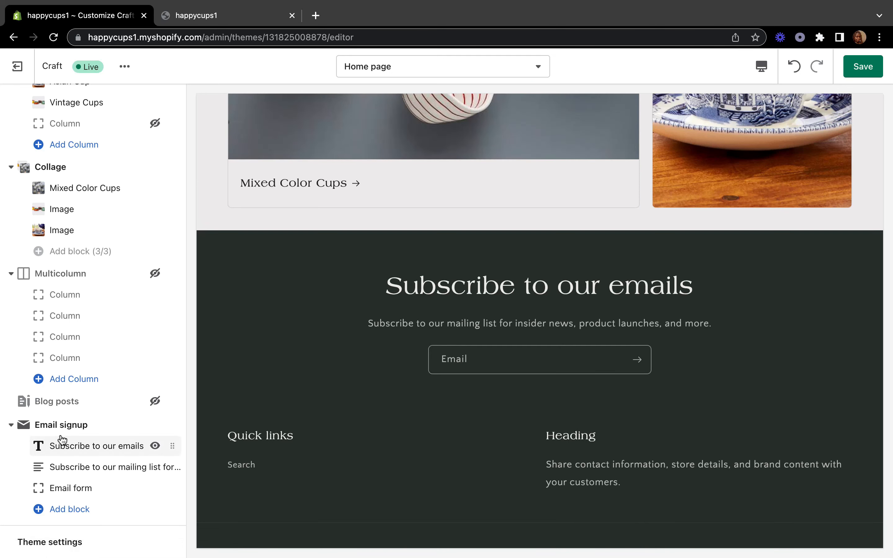
click(98, 402)
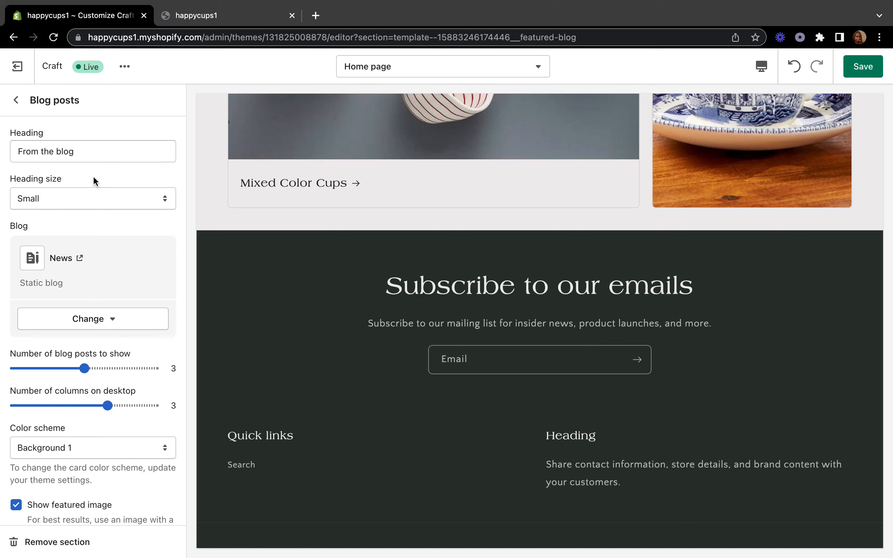
click(16, 100)
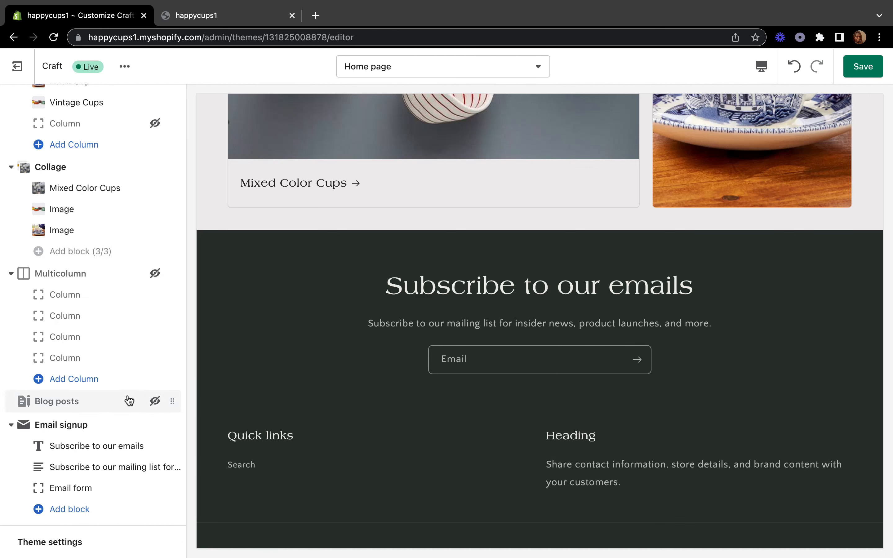
scroll(406, 305, down, 1)
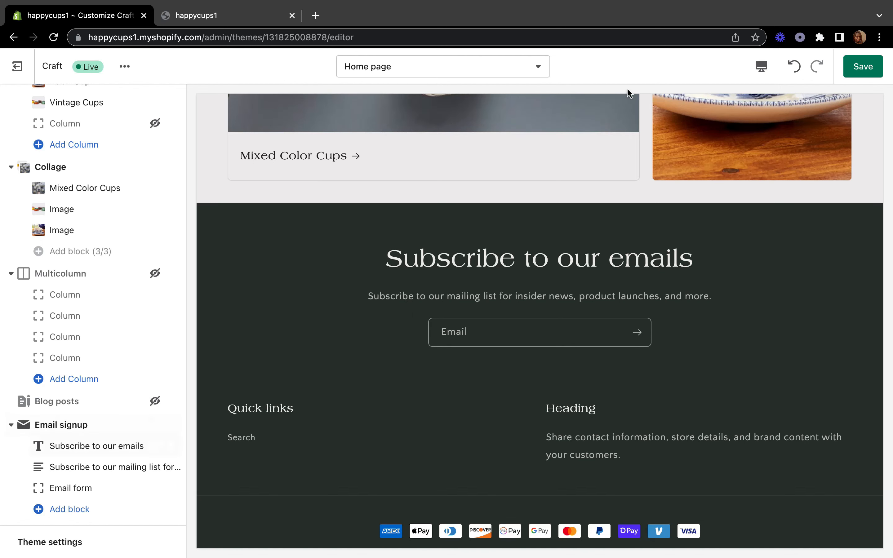
key(super+s)
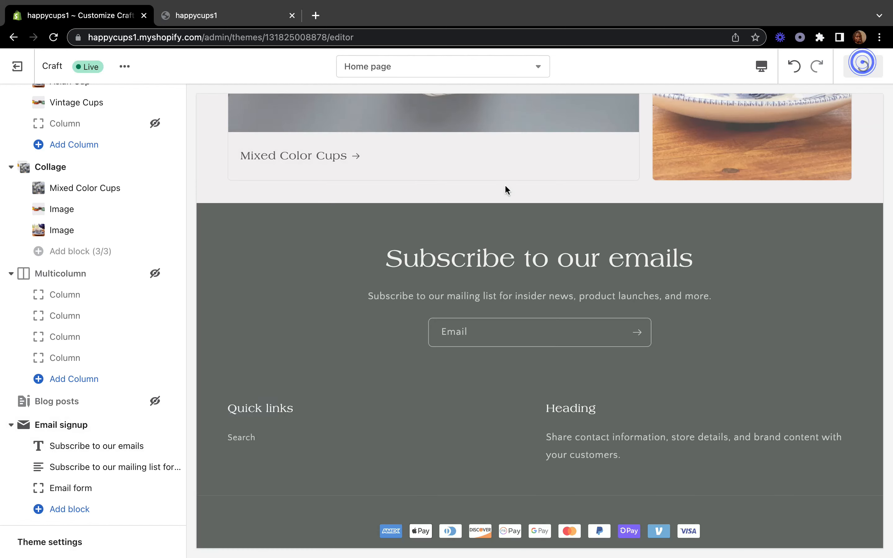
Change the Email signup heading to "Keep Up With Us!!" and return to the section list.
scroll(83, 450, down, 3)
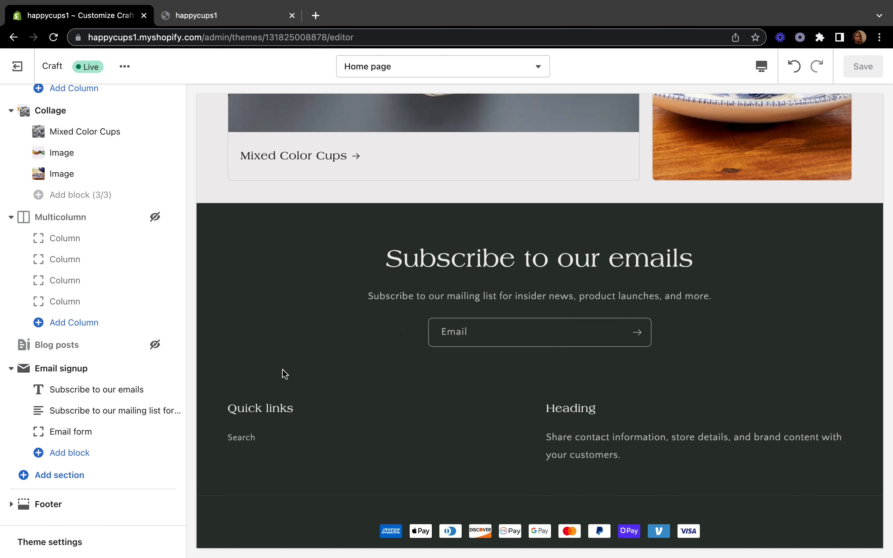
click(76, 389)
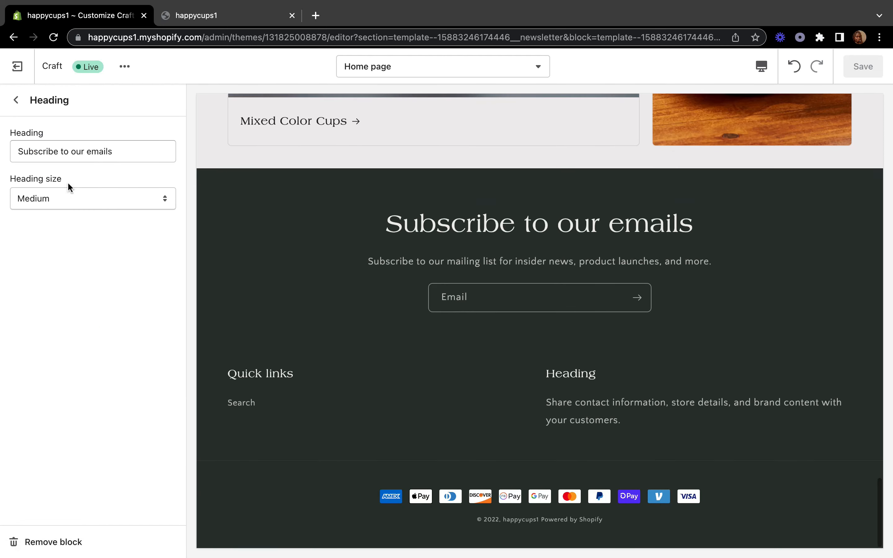
click(130, 154)
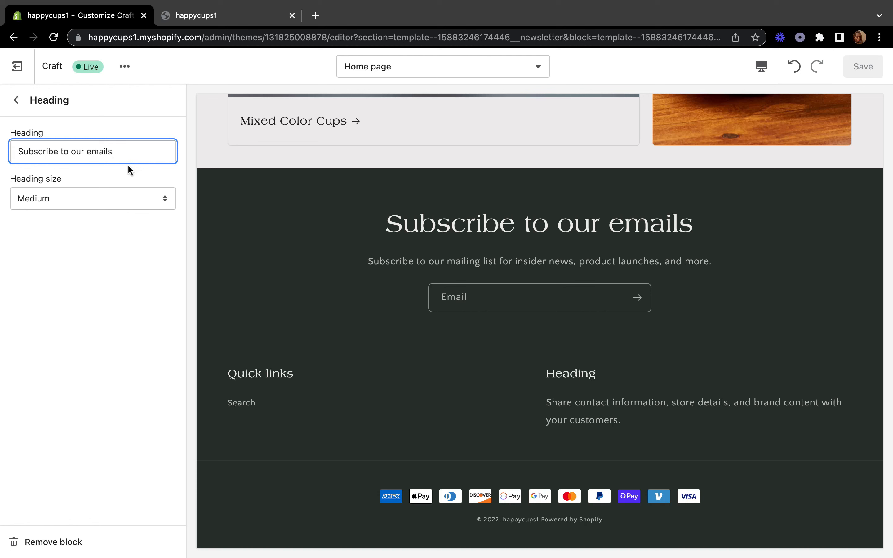
key(BackSpace)
key(BackSpace)
key(BackSpace)
key(BackSpace)
key(BackSpace)
key(BackSpace)
key(BackSpace)
key(BackSpace)
key(BackSpace)
key(BackSpace)
key(BackSpace)
key(BackSpace)
key(BackSpace)
key(BackSpace)
key(BackSpace)
key(BackSpace)
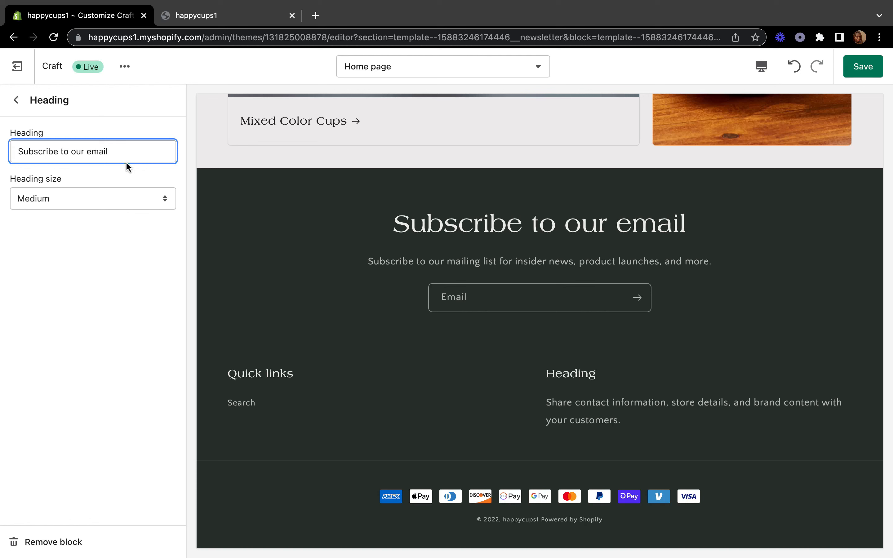
key(BackSpace)
key(BackSpace)
key(BackSpace)
key(BackSpace)
key(BackSpace)
key(BackSpace)
key(BackSpace)
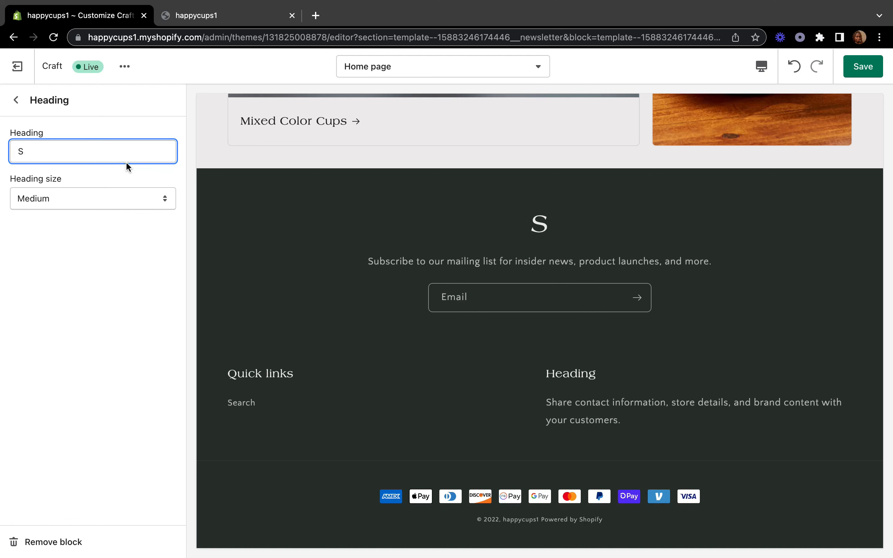
text(Keep )
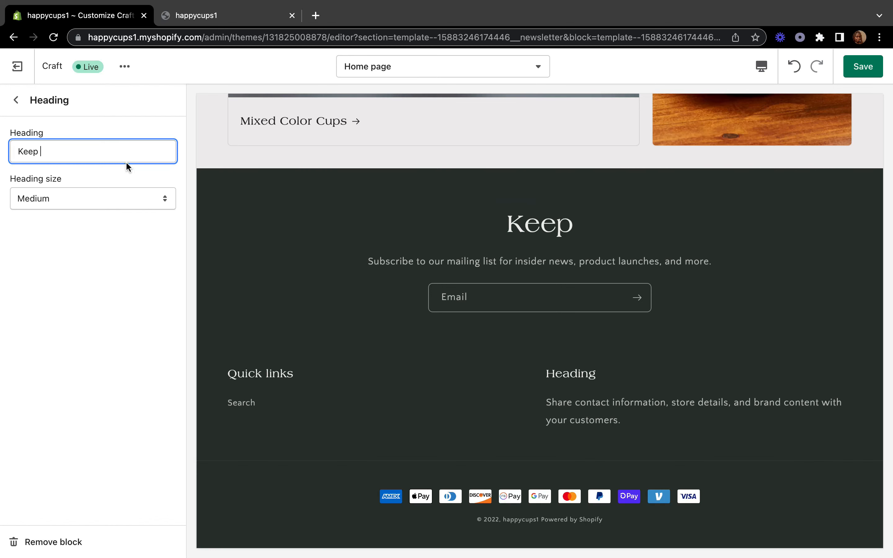
text(Up Wi)
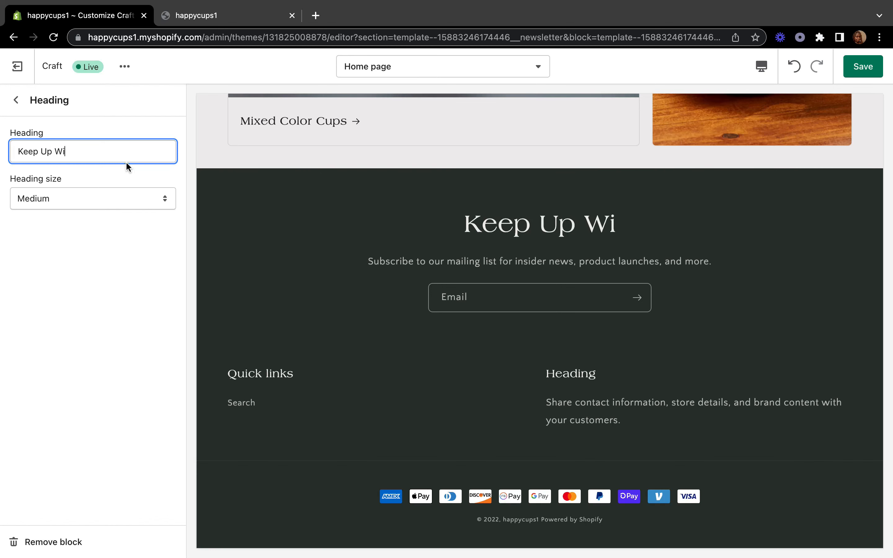
text(t h )
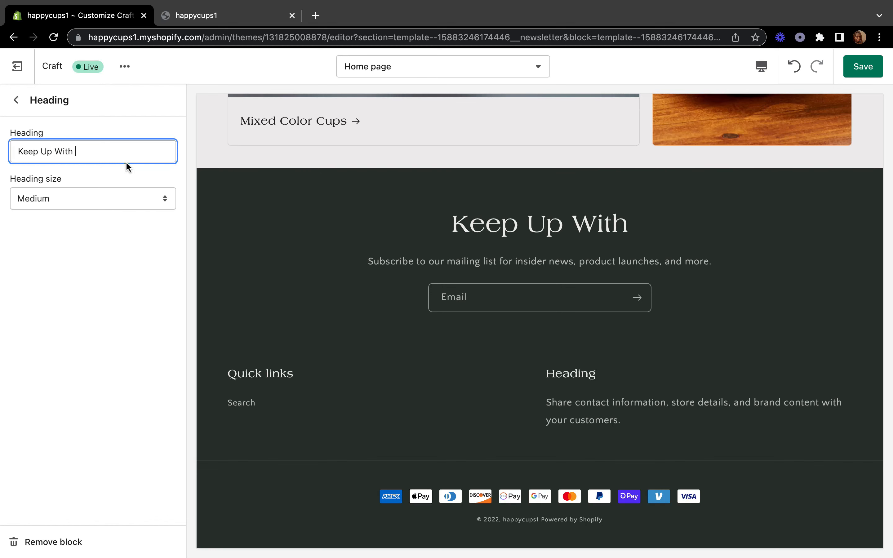
text(Us!!1)
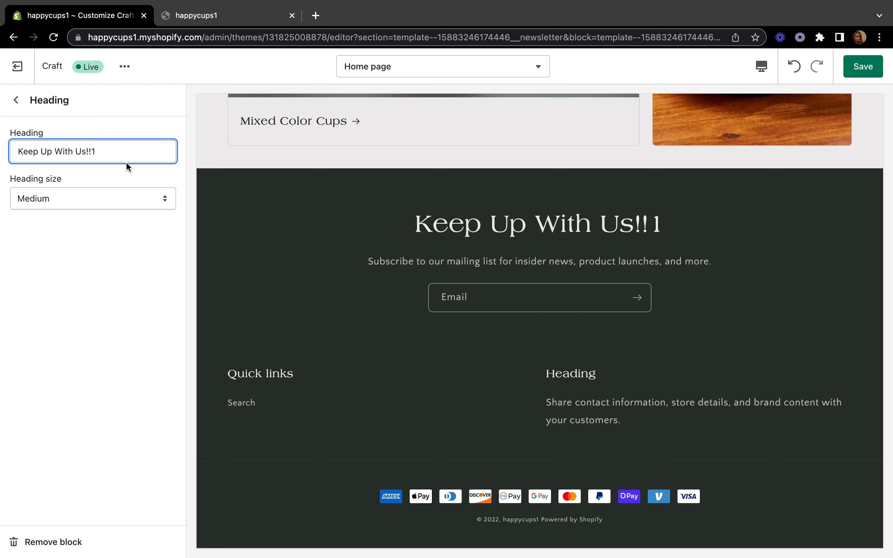
key(BackSpace)
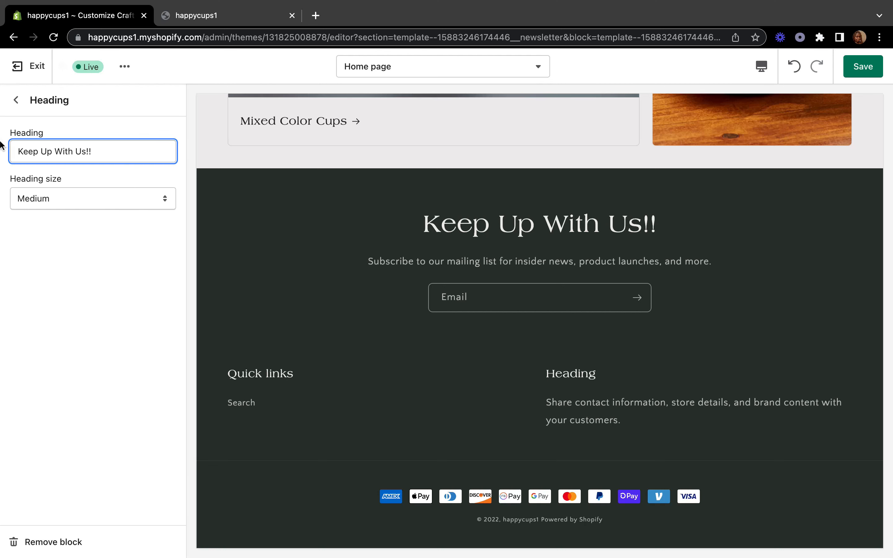
click(19, 107)
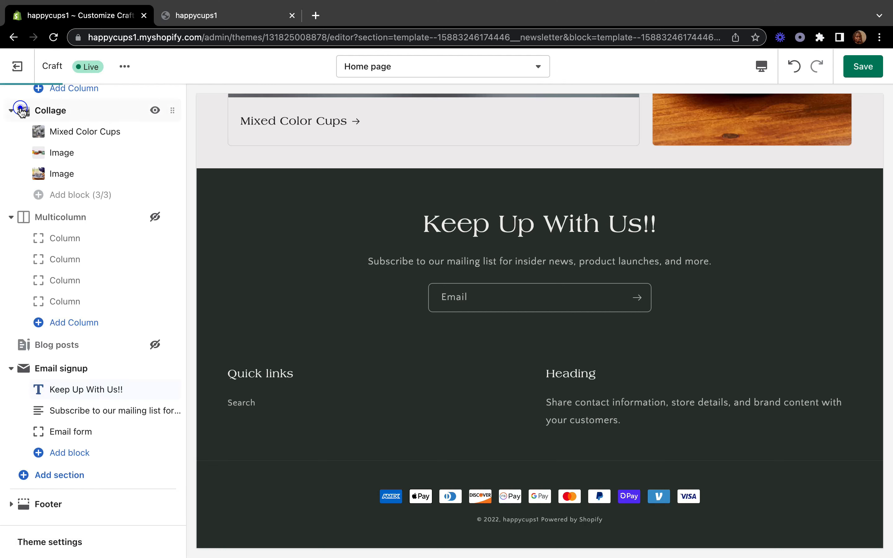
Review the description of the Email signup subheading and return to the section list.
click(88, 410)
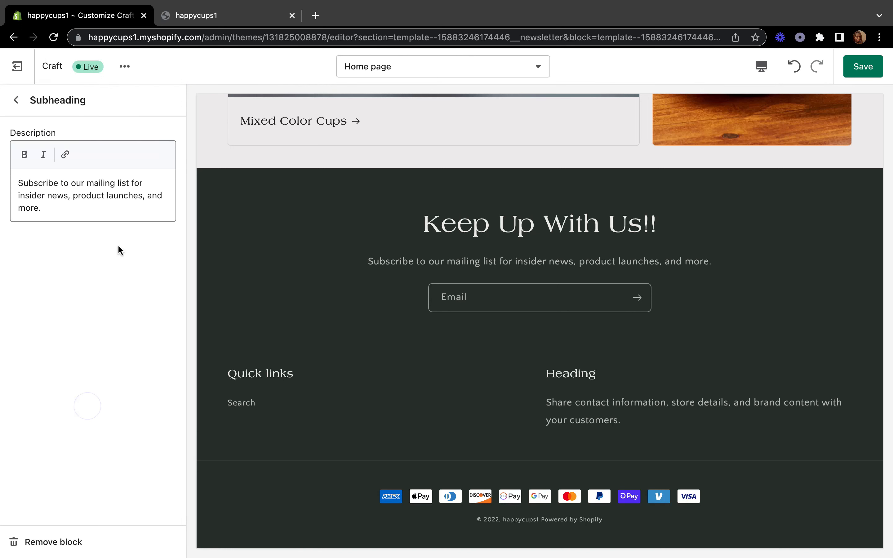
triple_click(23, 188)
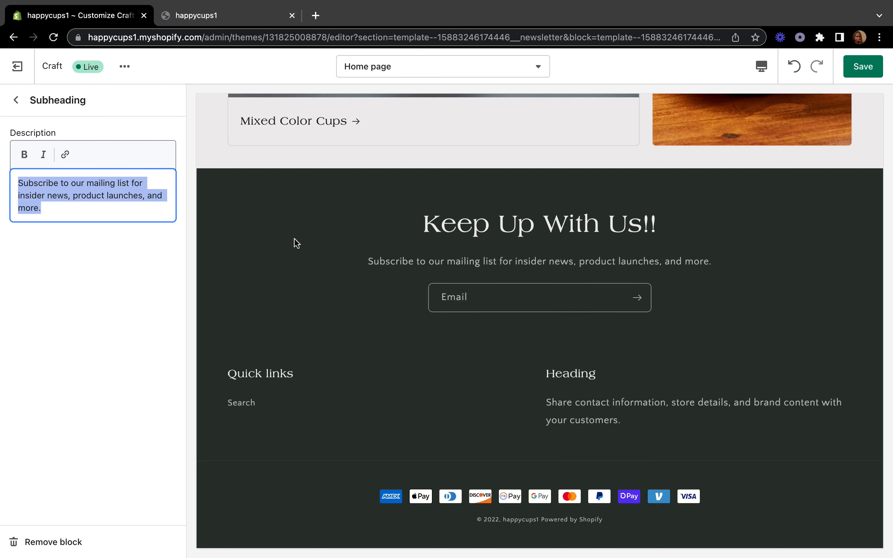
click(94, 210)
click(16, 99)
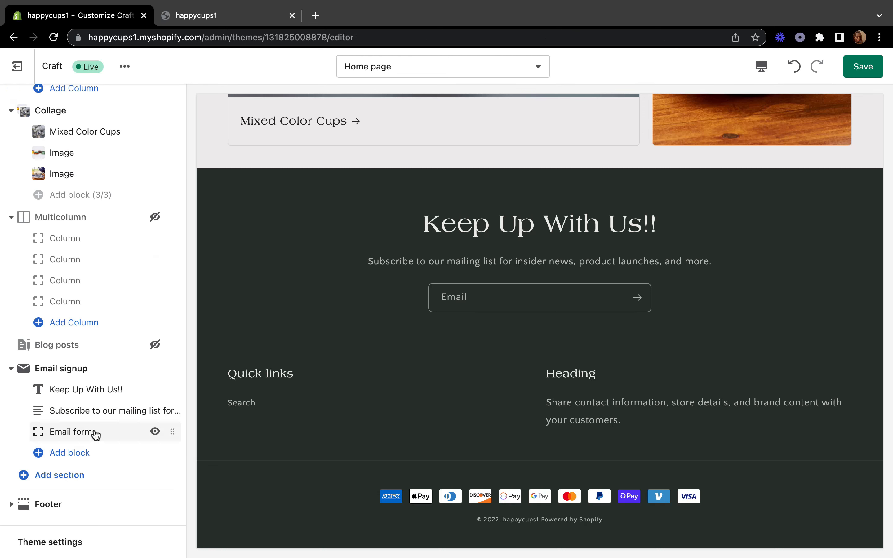
Try the Background 1 color scheme on the footer and switch the footer to Inverse.
click(45, 506)
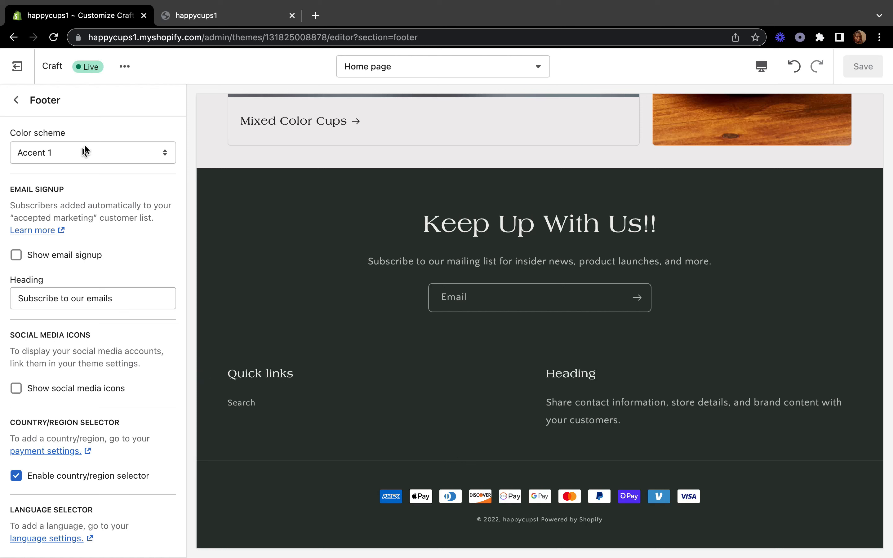
click(162, 153)
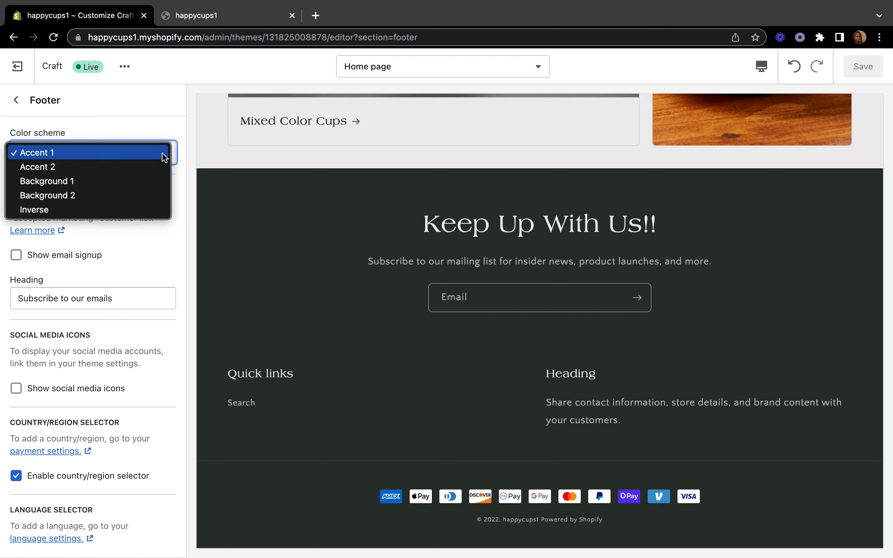
click(84, 180)
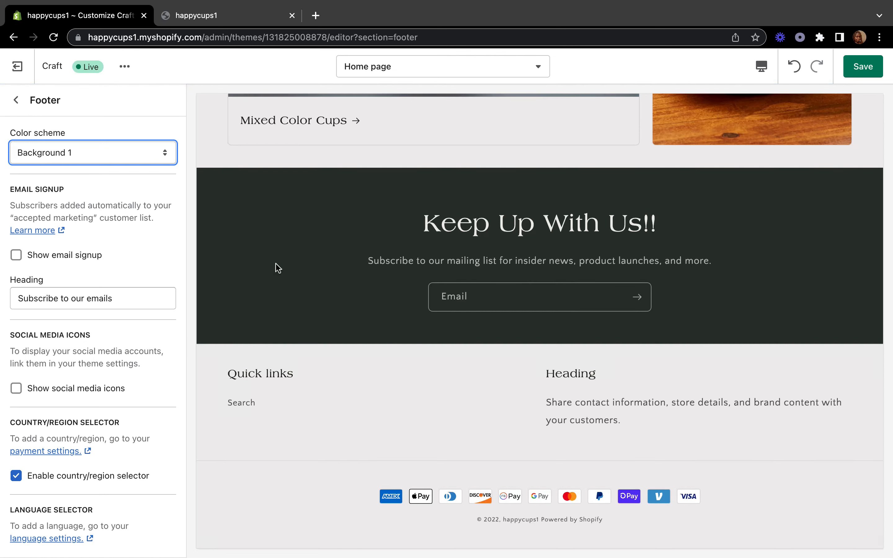
click(166, 154)
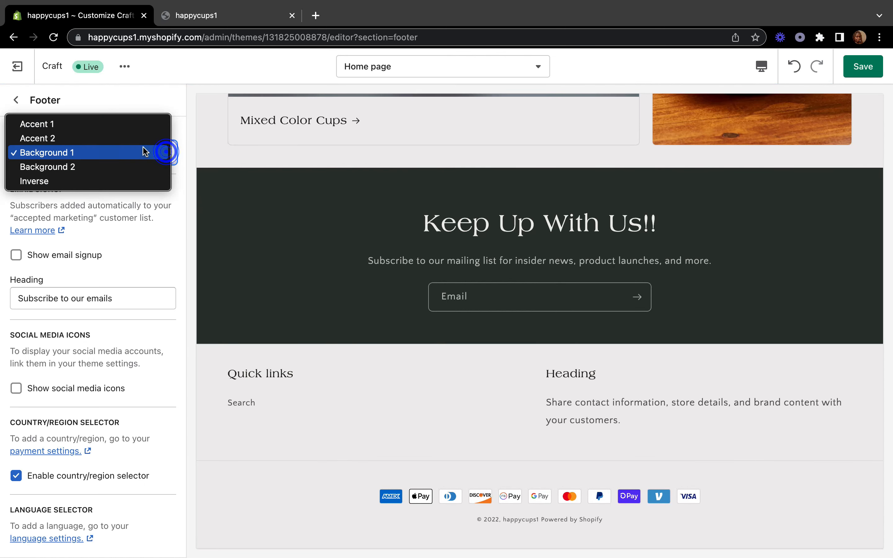
click(112, 181)
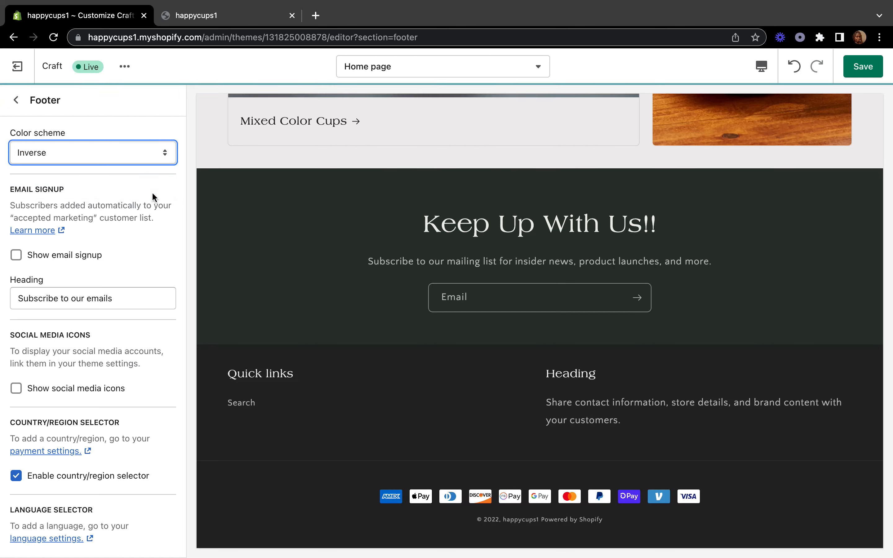
Try the Accent 2, Accent 1 and Background 1 color schemes on the footer.
click(162, 155)
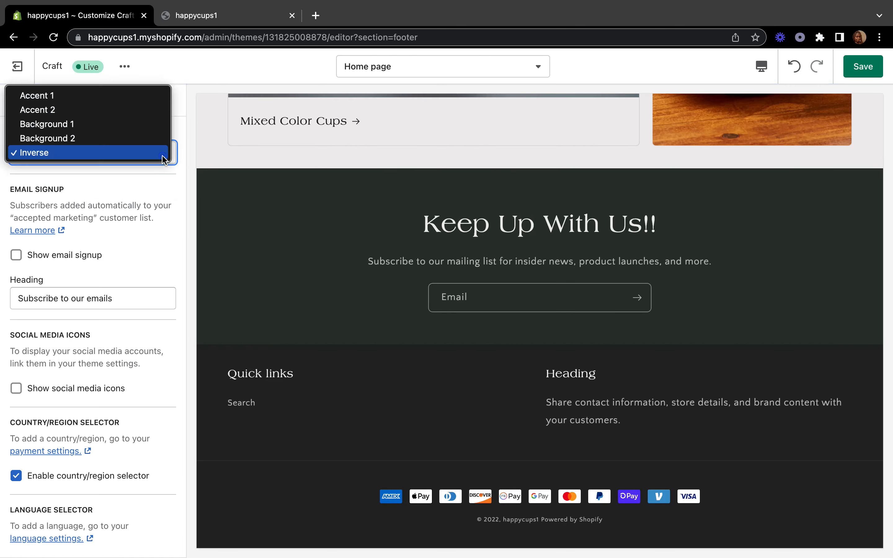
click(89, 105)
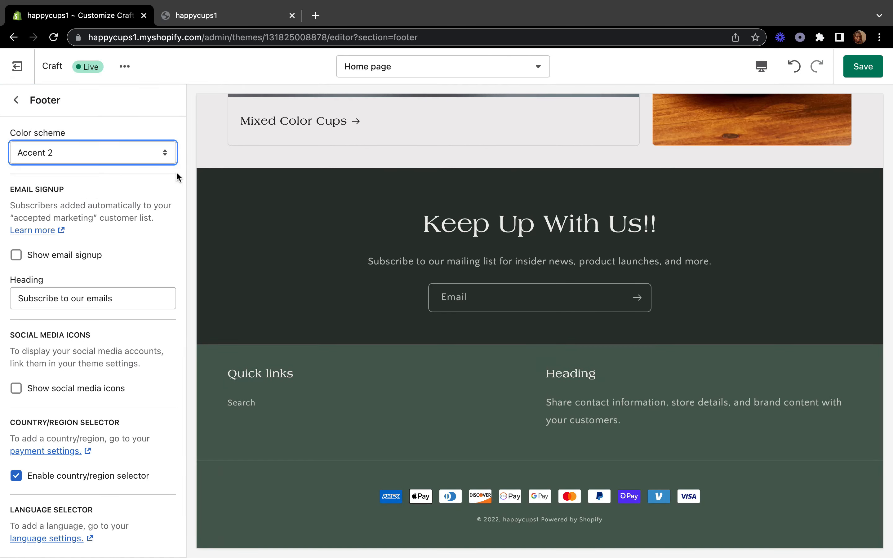
click(167, 153)
click(130, 131)
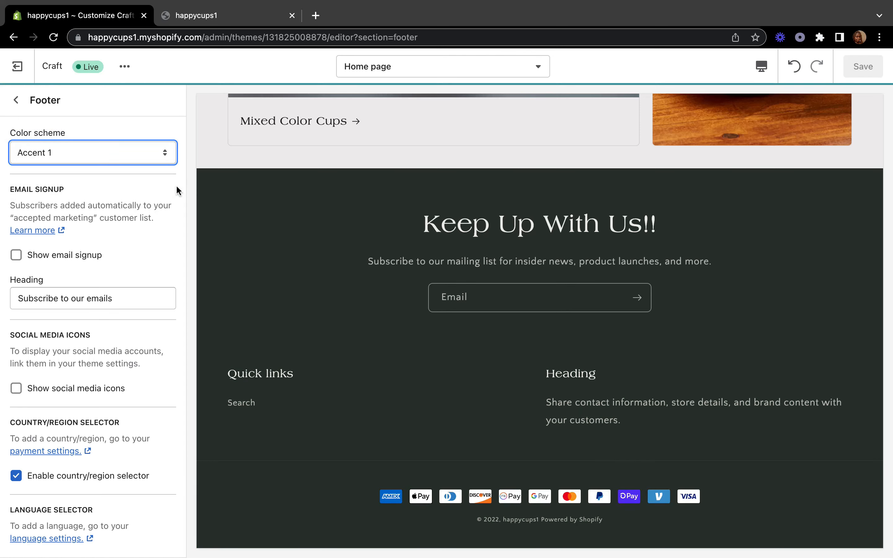
click(168, 153)
click(126, 187)
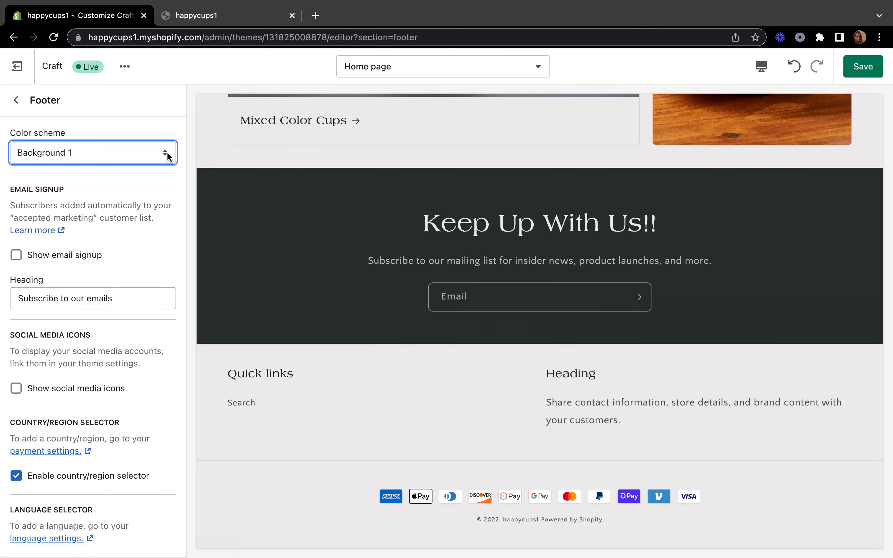
Set the footer color scheme to Background 2, check it in the page preview, and try the footer's email signup option on and off.
click(168, 157)
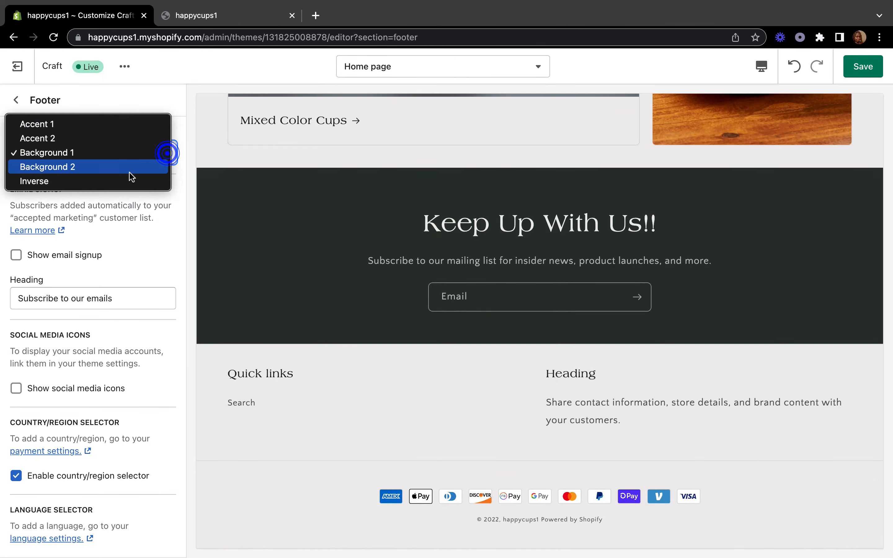
click(126, 170)
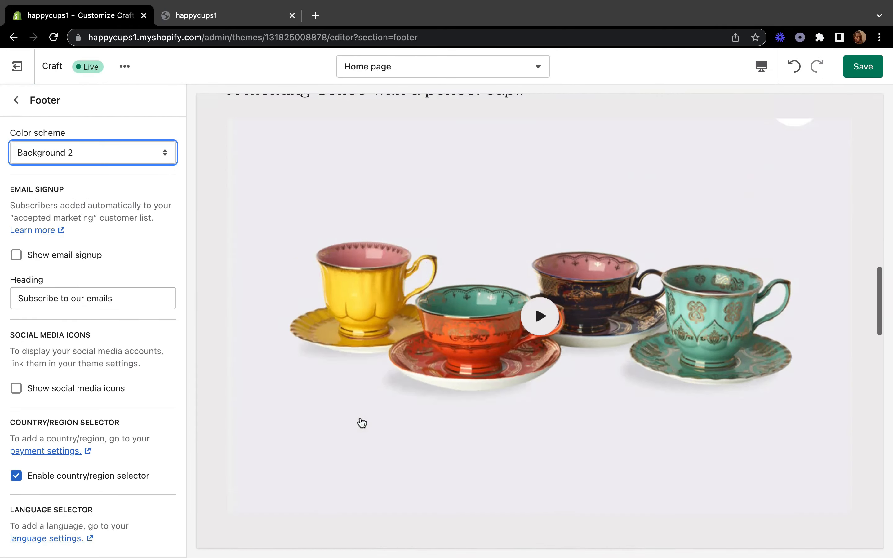
scroll(361, 422, down, 10)
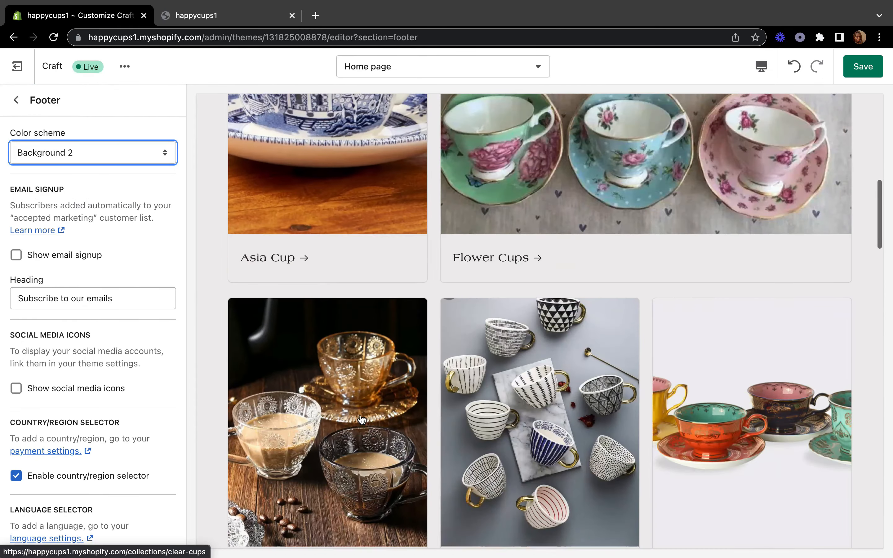
scroll(360, 412, down, 10)
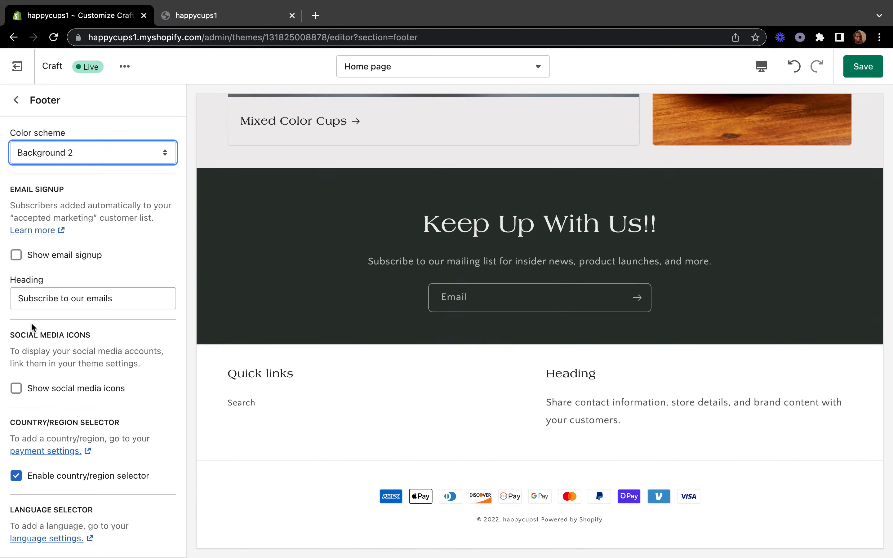
click(16, 256)
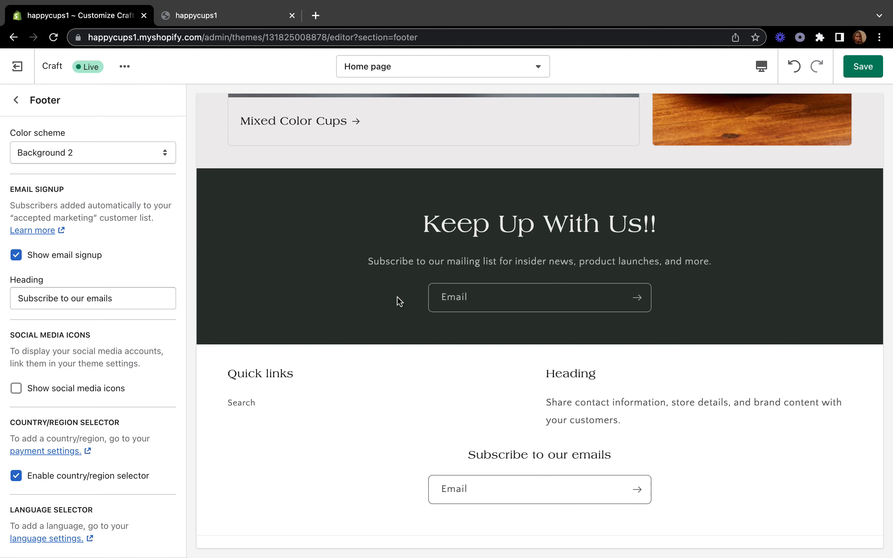
click(16, 255)
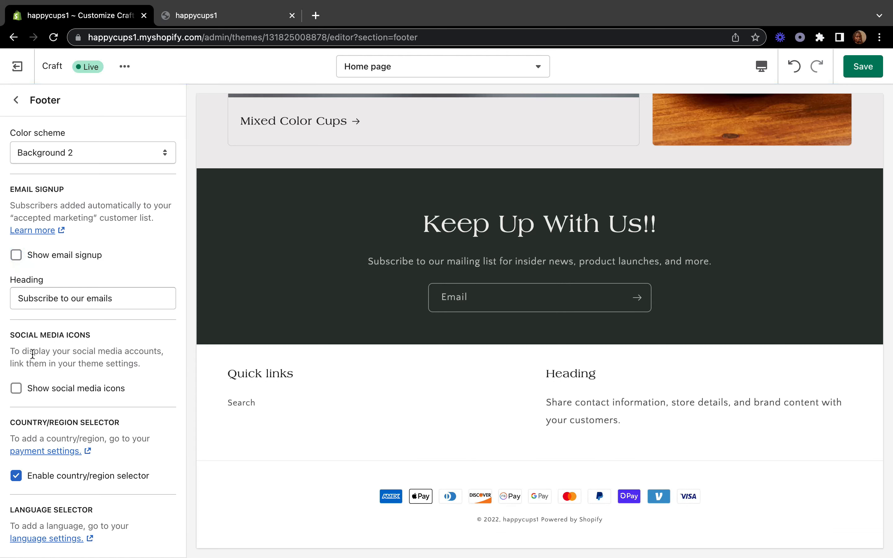
Enable social media icons in the footer, review the remaining footer options, and save the changes.
click(18, 388)
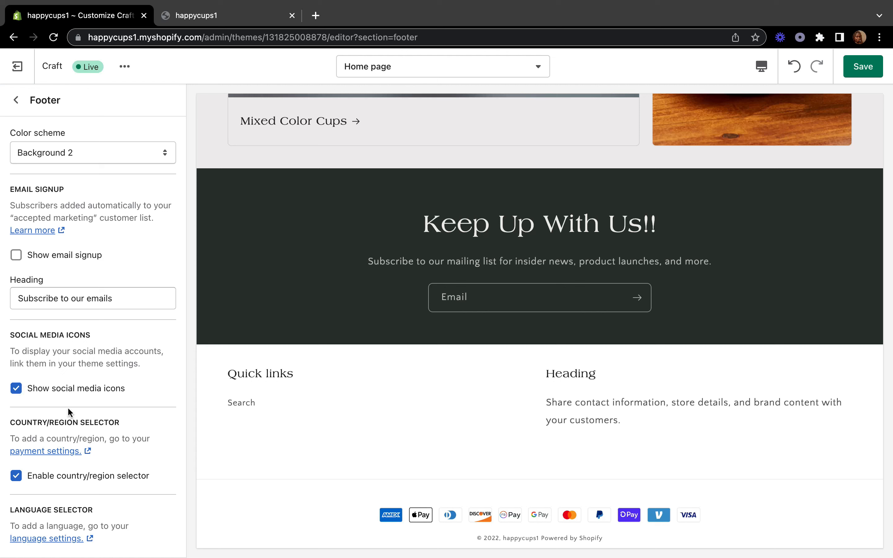
scroll(68, 407, down, 2)
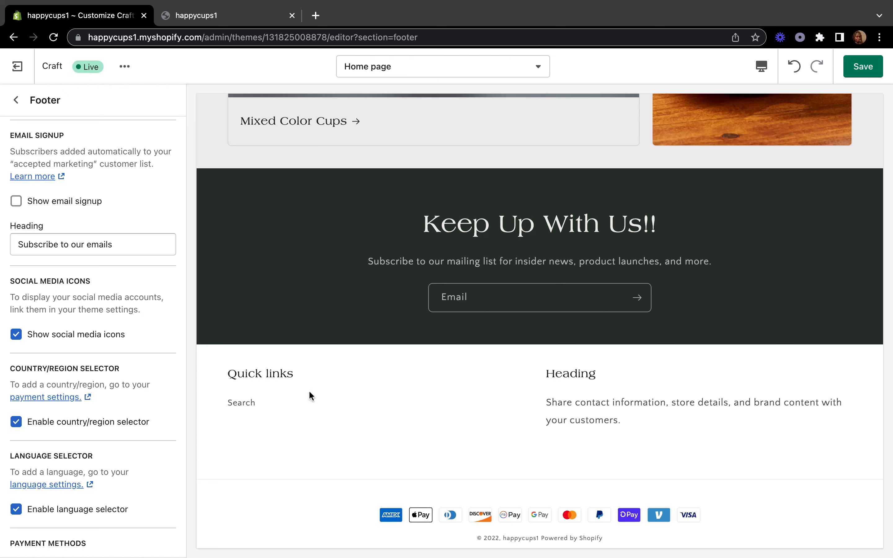
scroll(321, 397, down, 1)
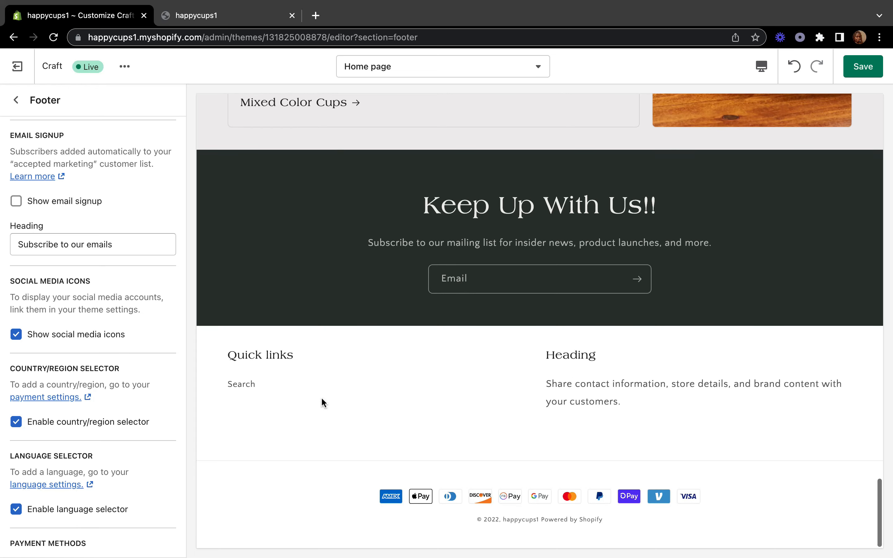
scroll(53, 375, up, 2)
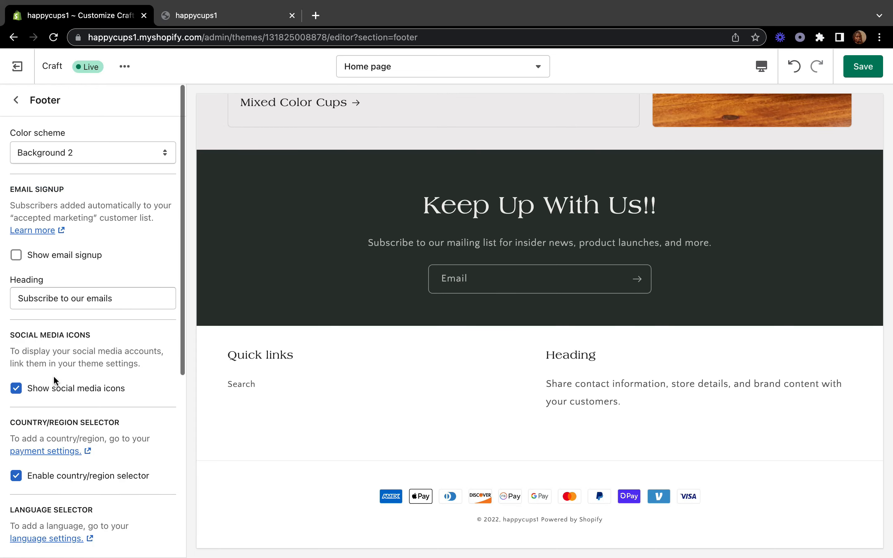
click(862, 66)
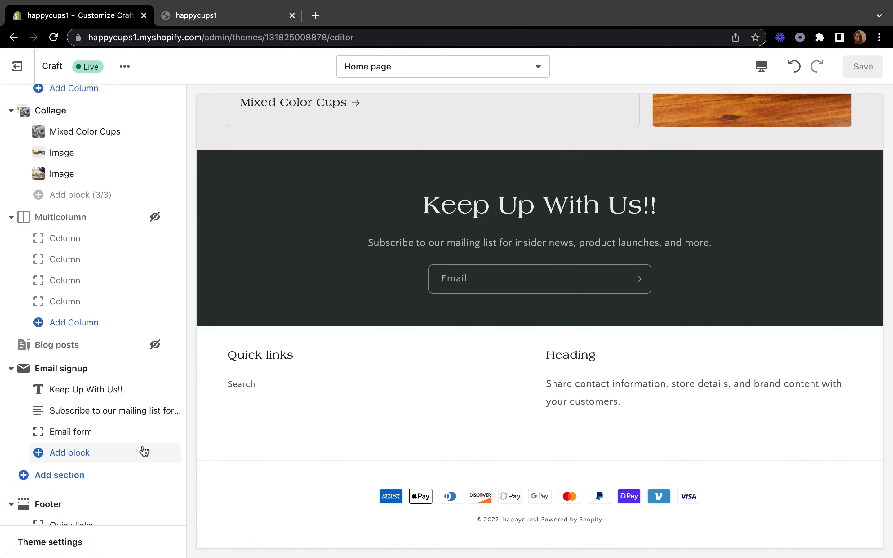
Open the footer's Heading text block and select its placeholder subtext.
scroll(107, 464, down, 2)
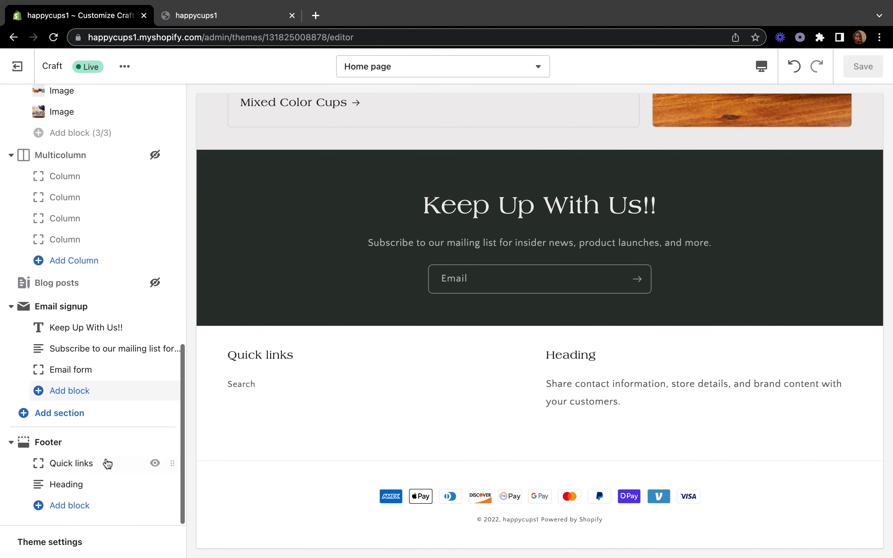
click(87, 486)
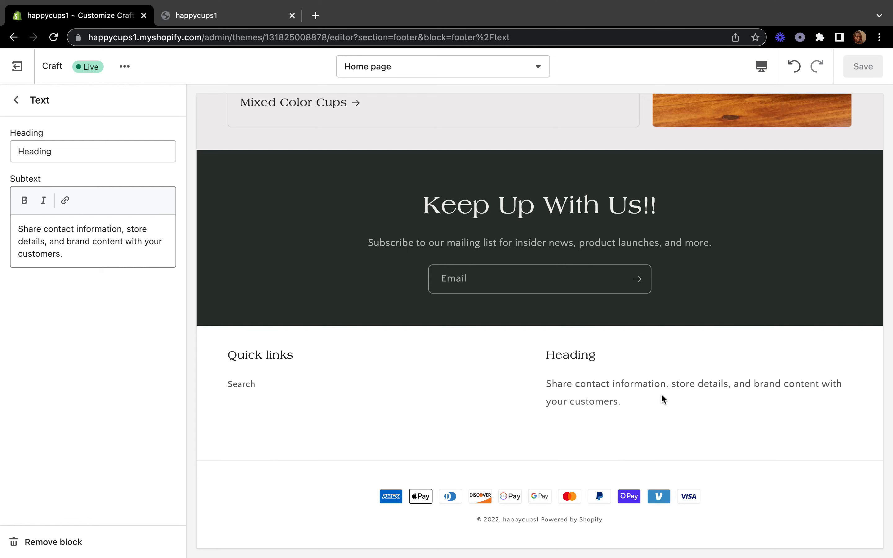
click(21, 231)
click(113, 240)
drag(21, 232, 62, 258)
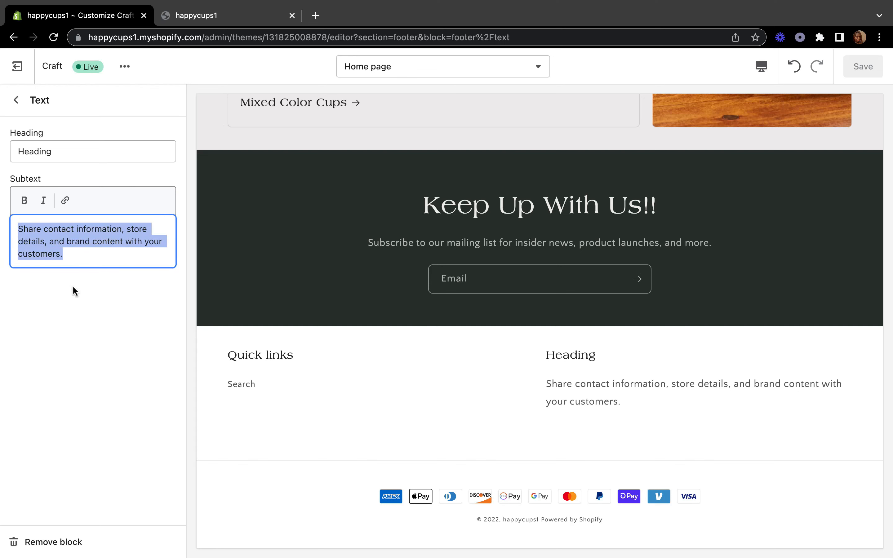
Change the heading of the footer text block to "Connect With Us!!" and save the changes.
double_click(79, 152)
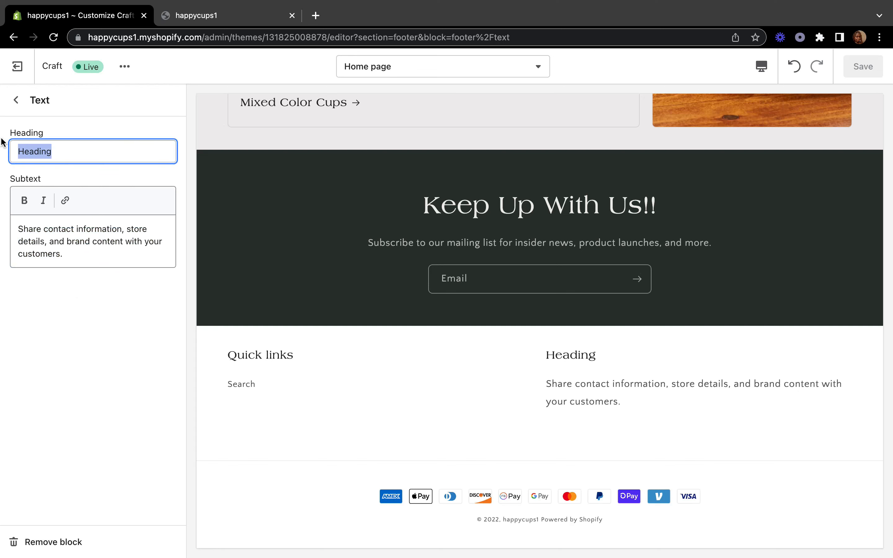
text(Con)
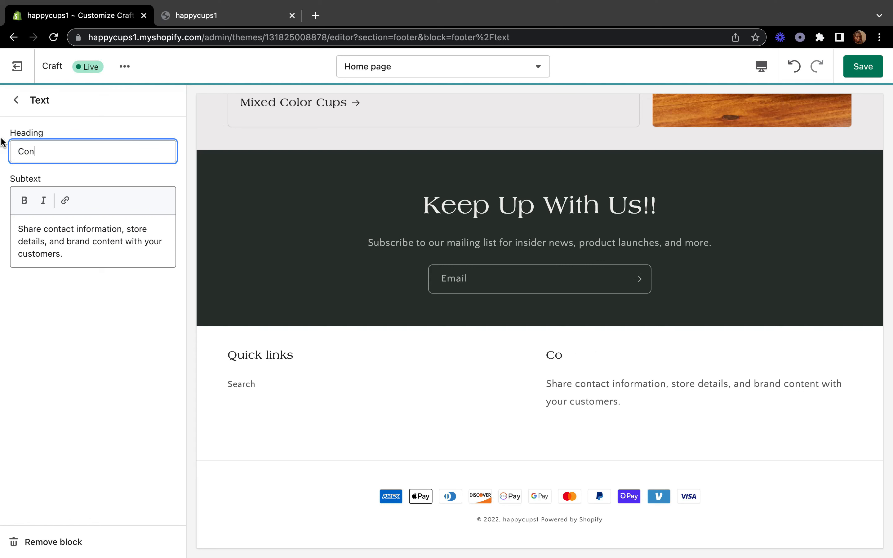
text(nts)
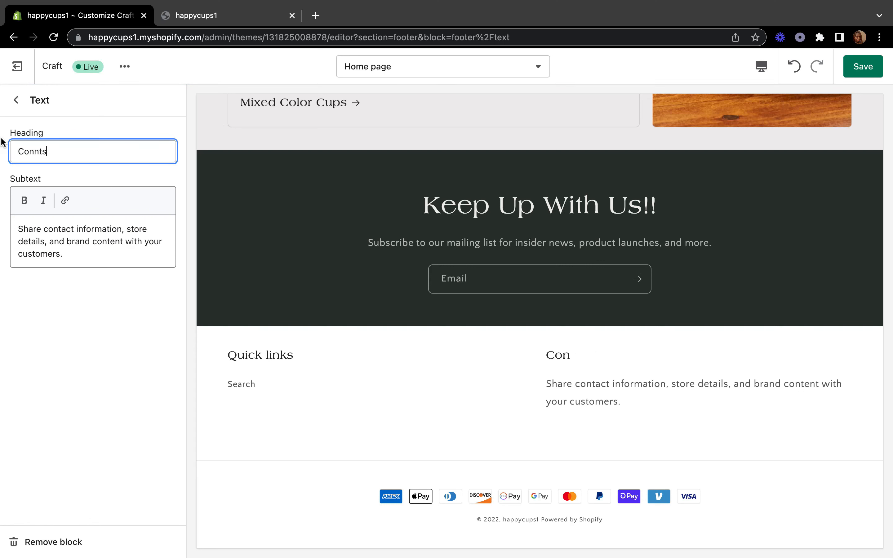
key(BackSpace)
key(BackSpace)
key(BackSpace)
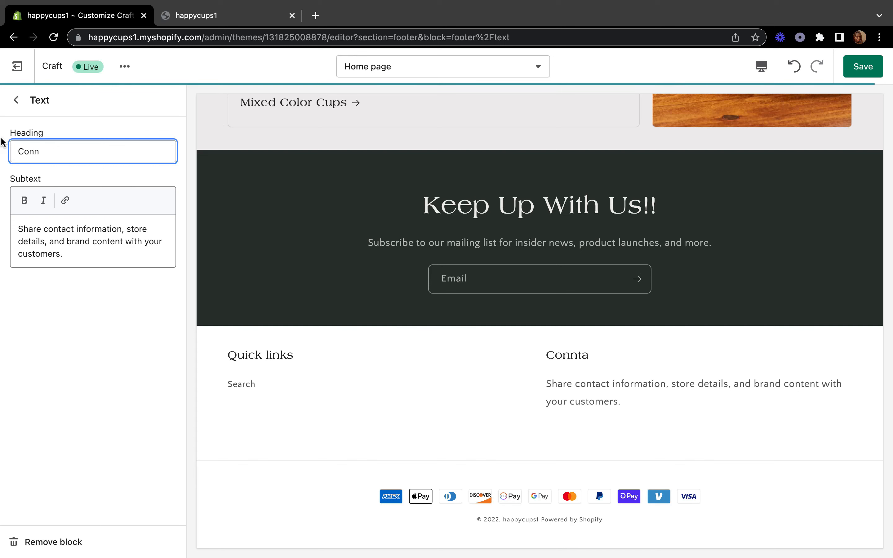
key(BackSpace)
key(BackSpace)
key(BackSpace)
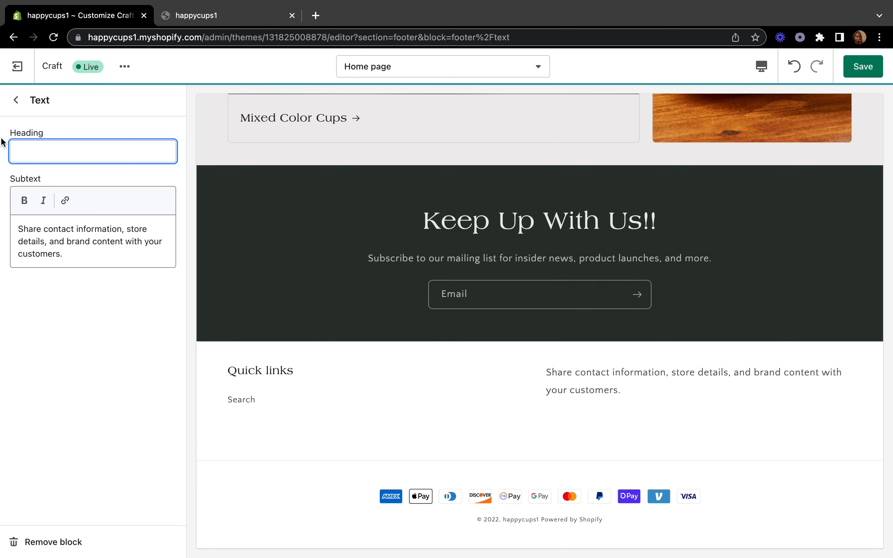
text(Connect )
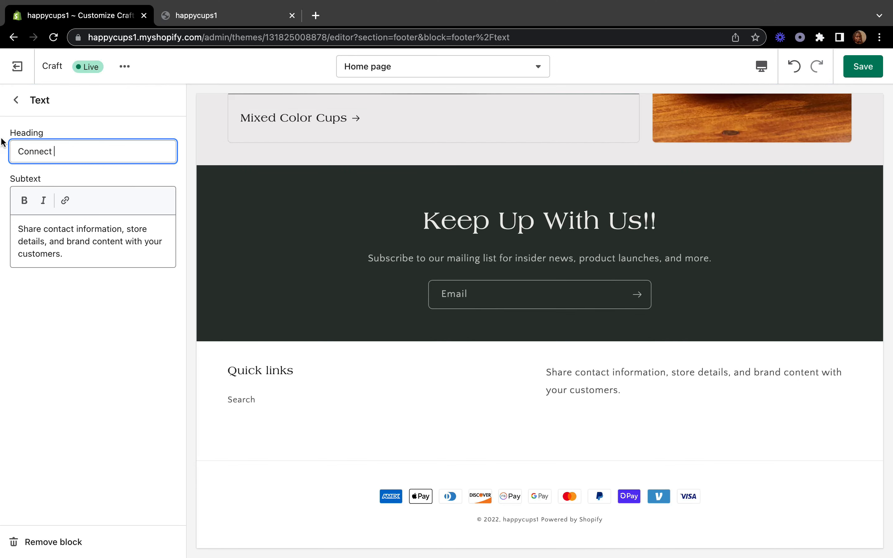
text(U)
key(BackSpace)
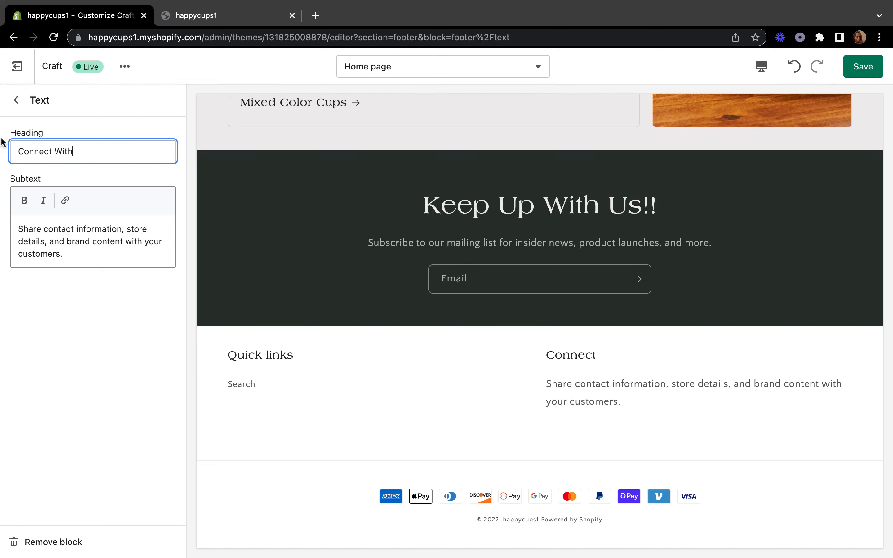
text(With Us)
text(1)
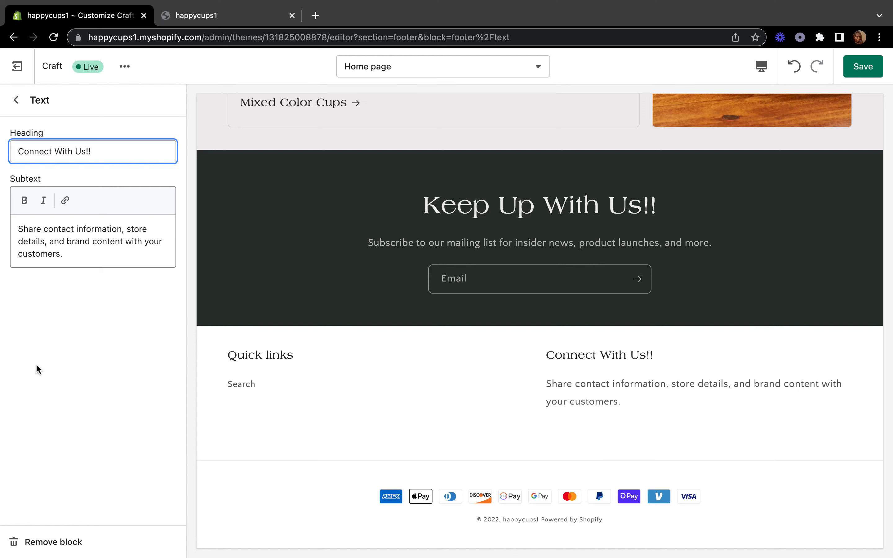
click(859, 70)
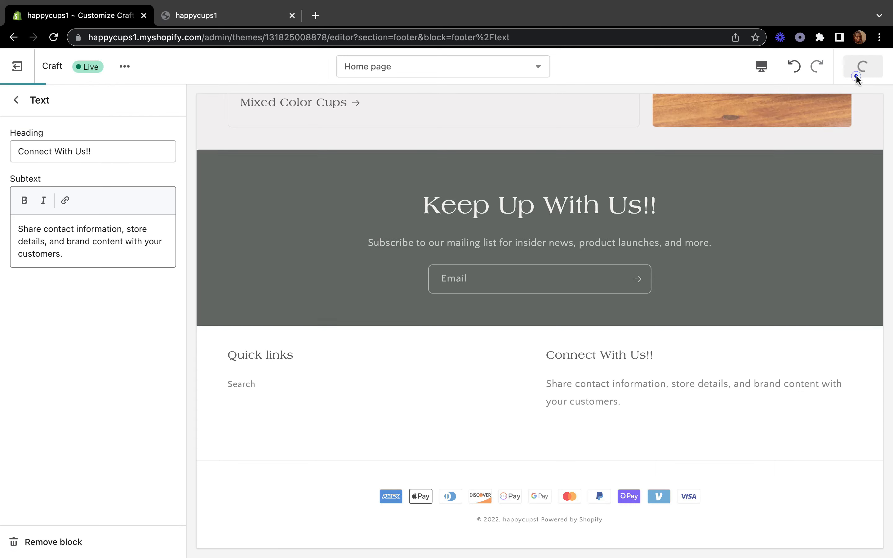
Leave the text block, open the theme settings, and look through the available setting categories.
click(16, 100)
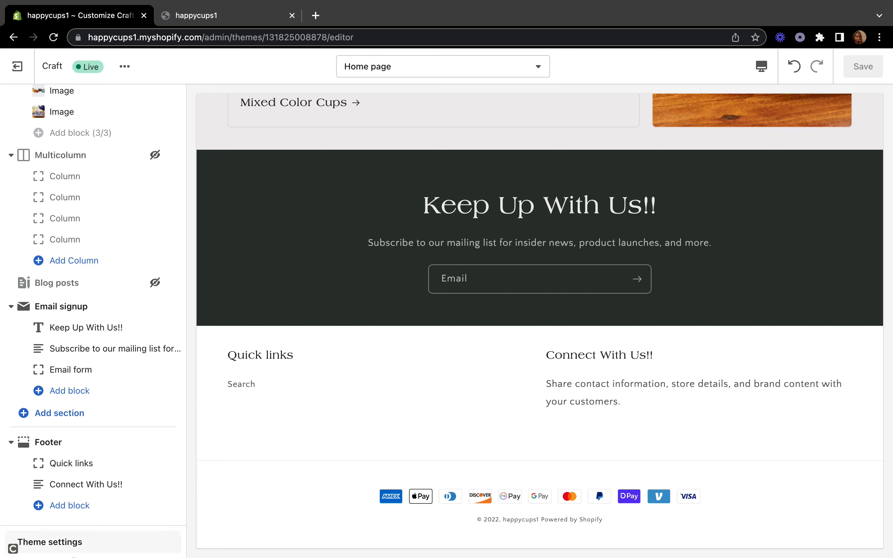
click(13, 546)
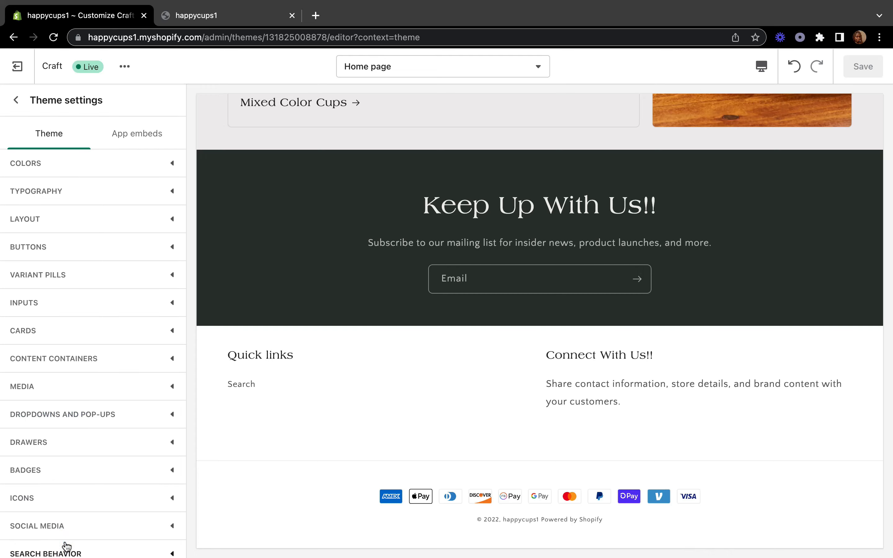
scroll(396, 358, up, 20)
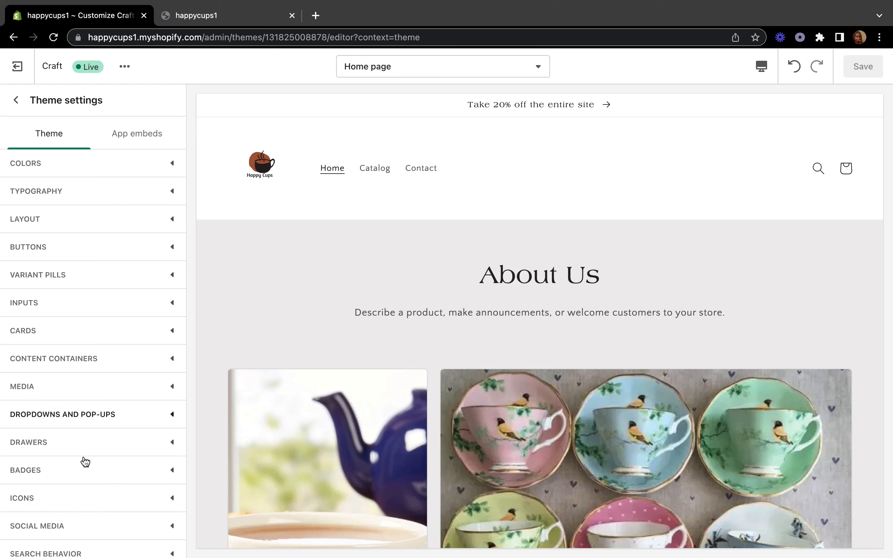
scroll(71, 472, down, 3)
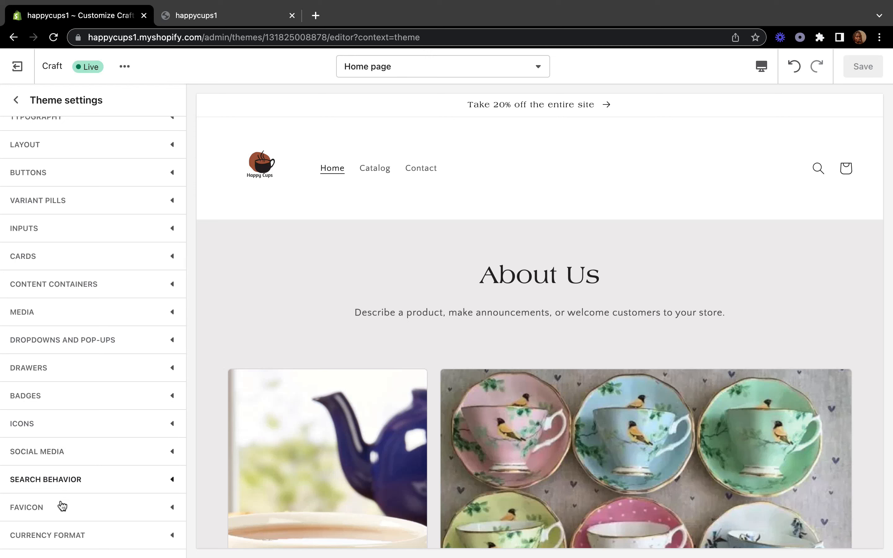
scroll(61, 511, down, 2)
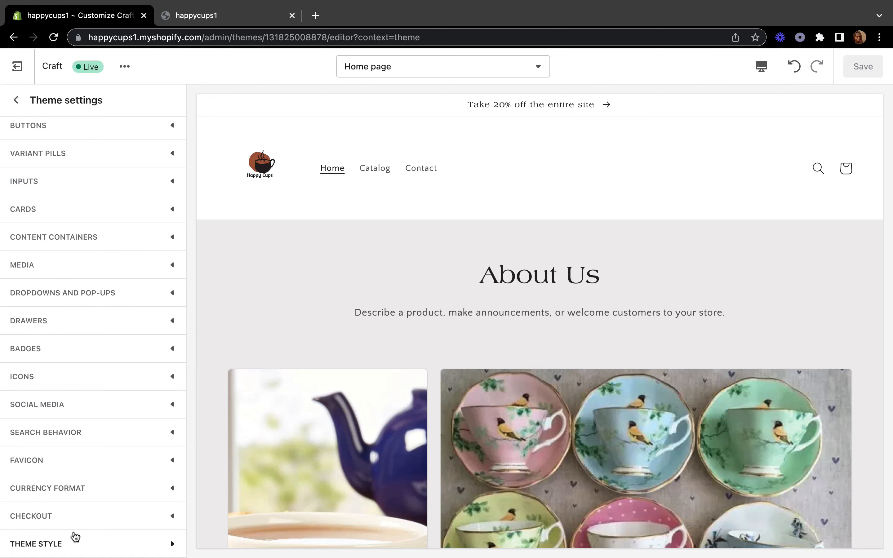
scroll(7, 443, up, 2)
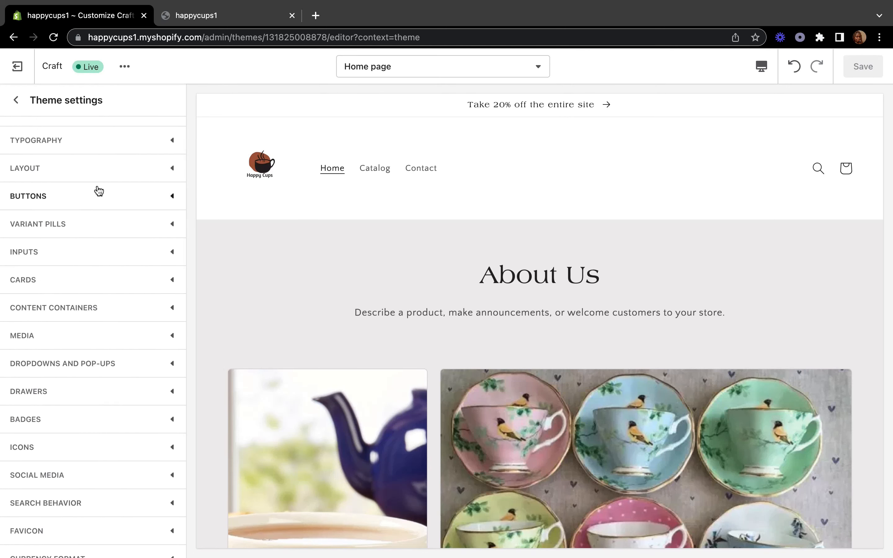
scroll(95, 191, up, 2)
Expand the Colors category and review the primary and secondary theme colors.
click(71, 168)
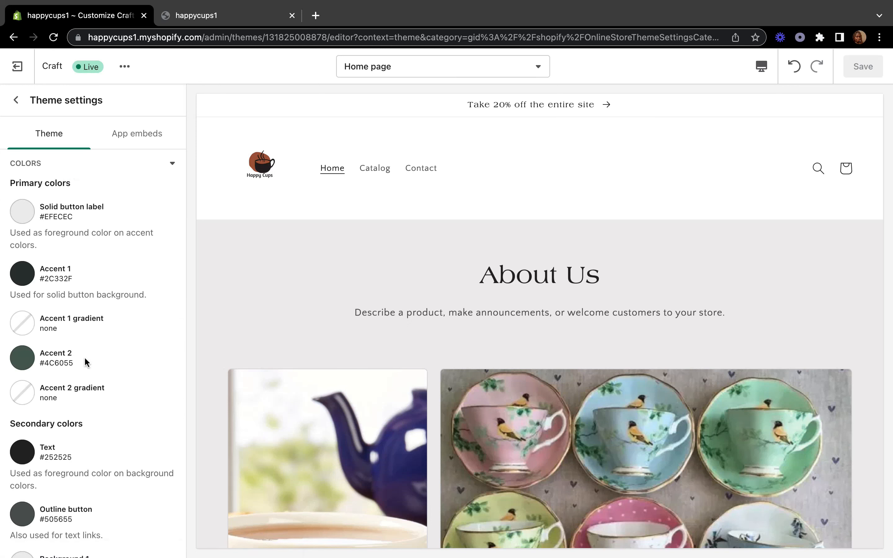
scroll(103, 339, down, 9)
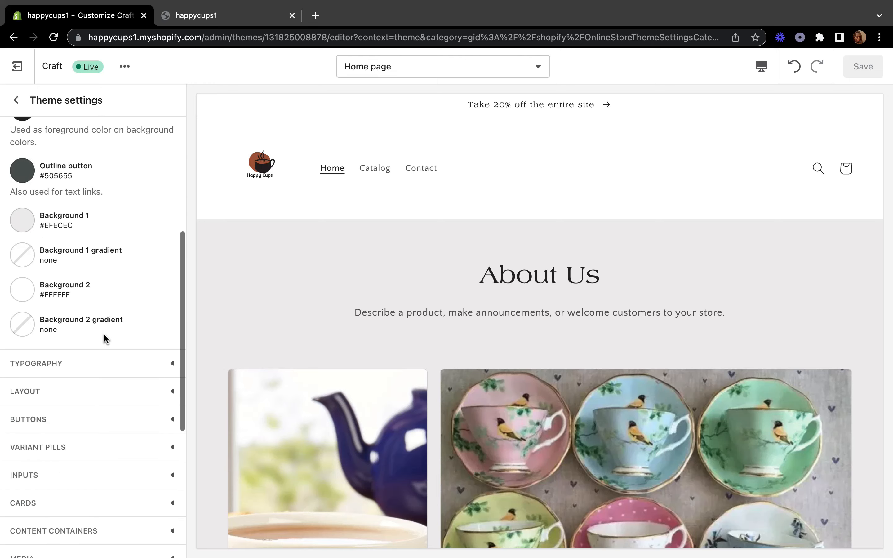
Examine how the current theme colors appear across the sections of the home page preview.
scroll(105, 339, down, 1)
scroll(493, 259, down, 15)
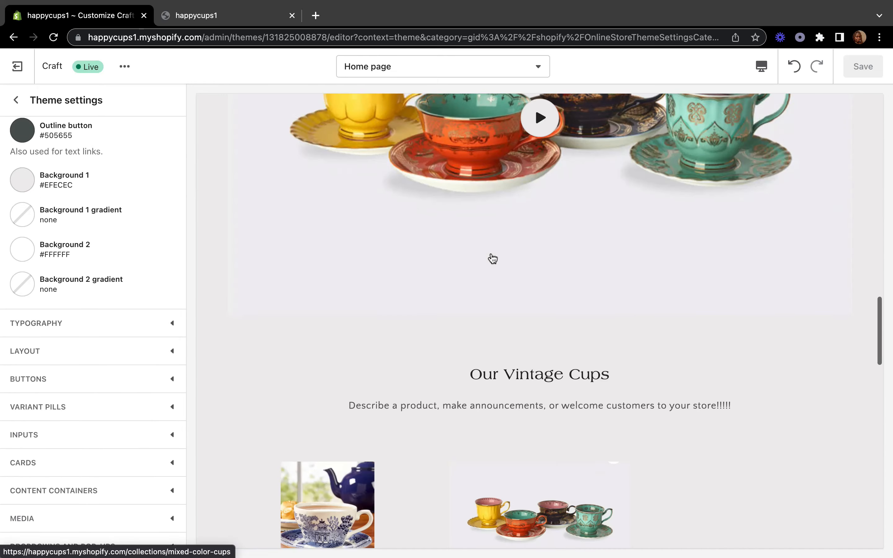
scroll(493, 258, down, 10)
scroll(492, 258, up, 20)
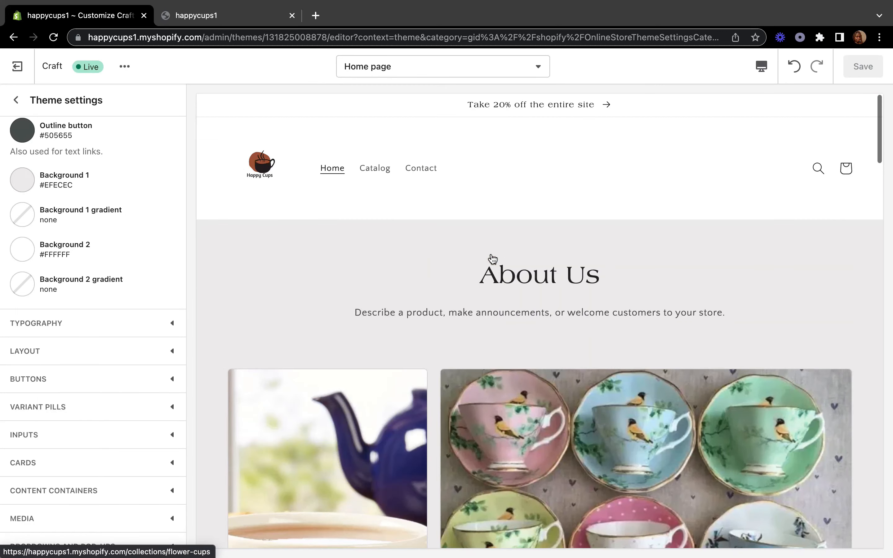
scroll(105, 223, up, 10)
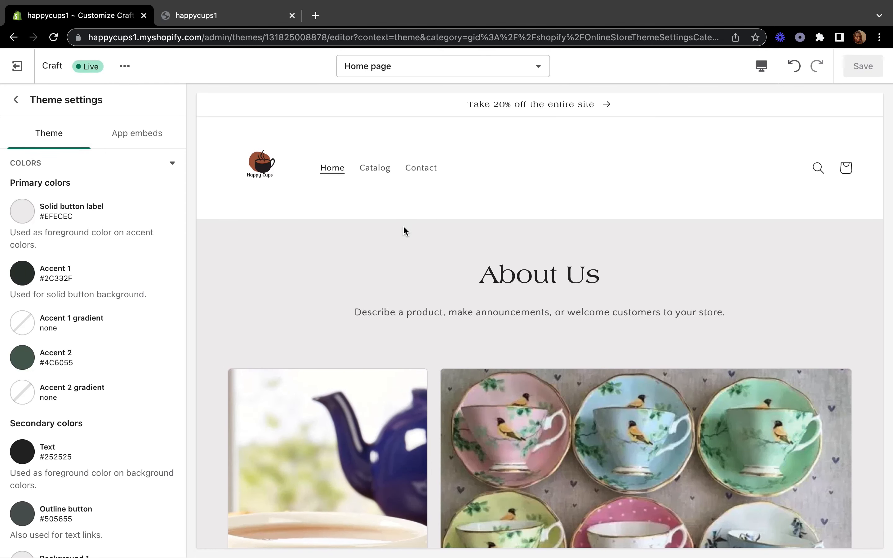
scroll(404, 226, down, 3)
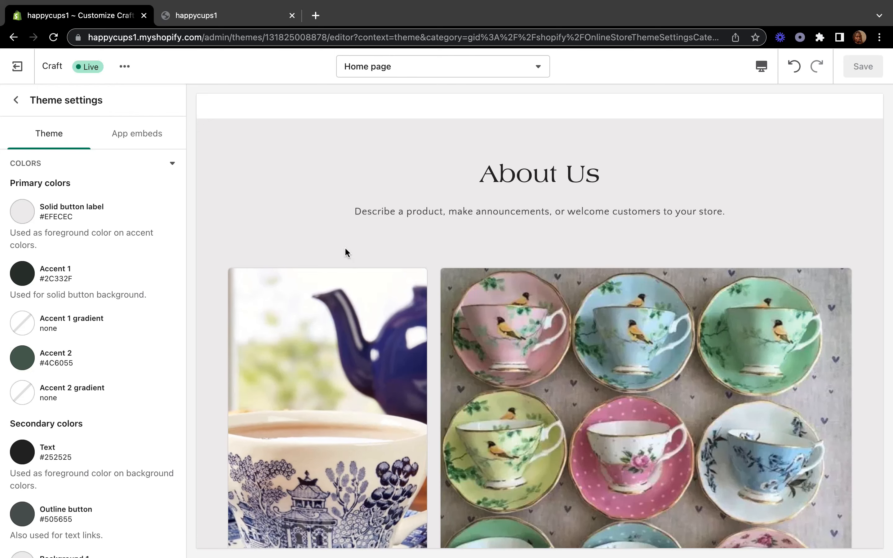
scroll(344, 247, up, 3)
scroll(344, 252, down, 15)
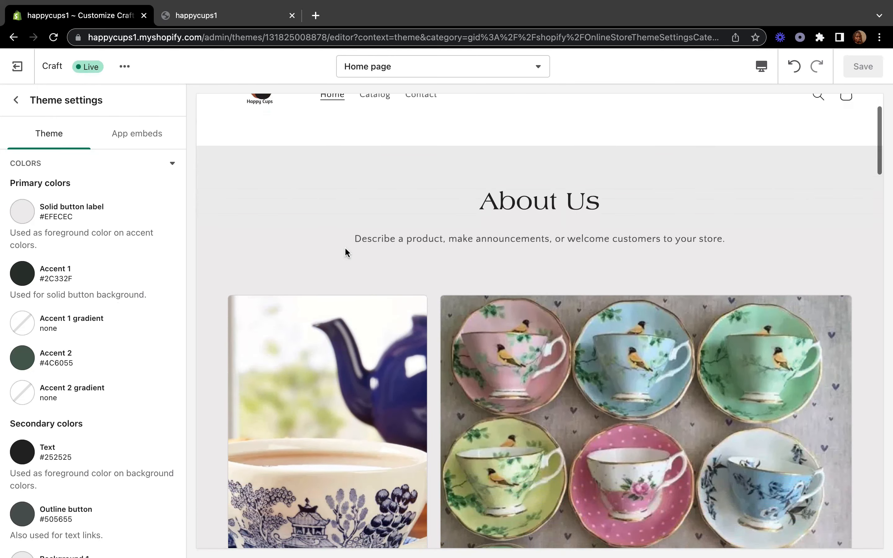
scroll(351, 325, down, 10)
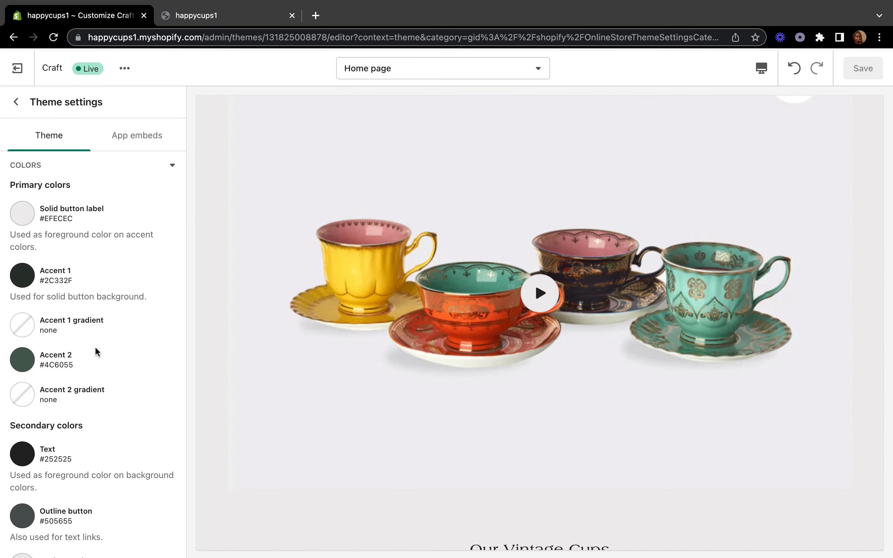
View the color picker for the primary Solid button label color and close it without changing the color.
click(24, 212)
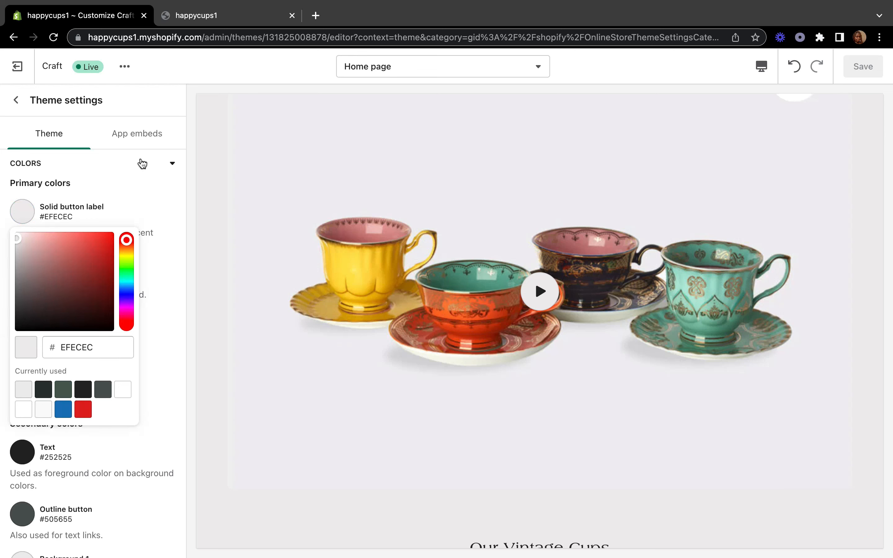
click(140, 159)
click(70, 186)
click(66, 165)
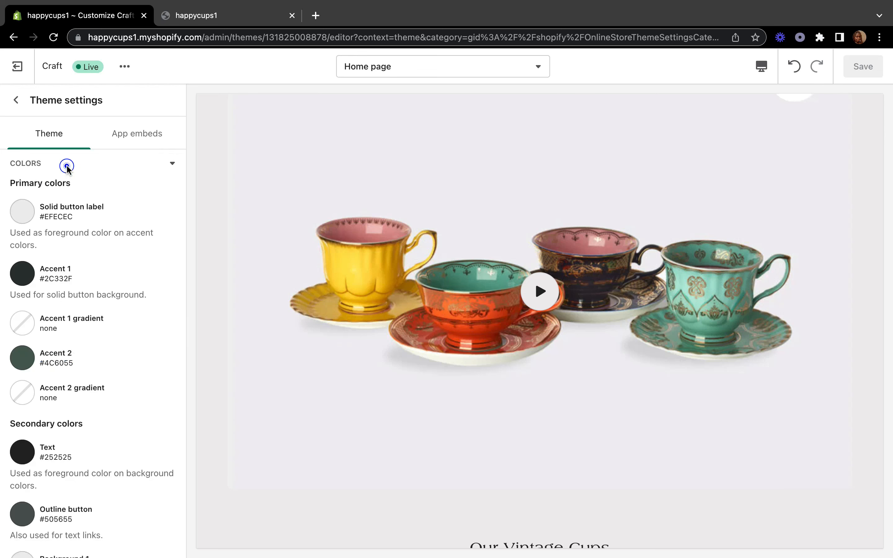
Set the secondary Text color to #2C332F and check the headings in the home page preview.
scroll(40, 412, down, 3)
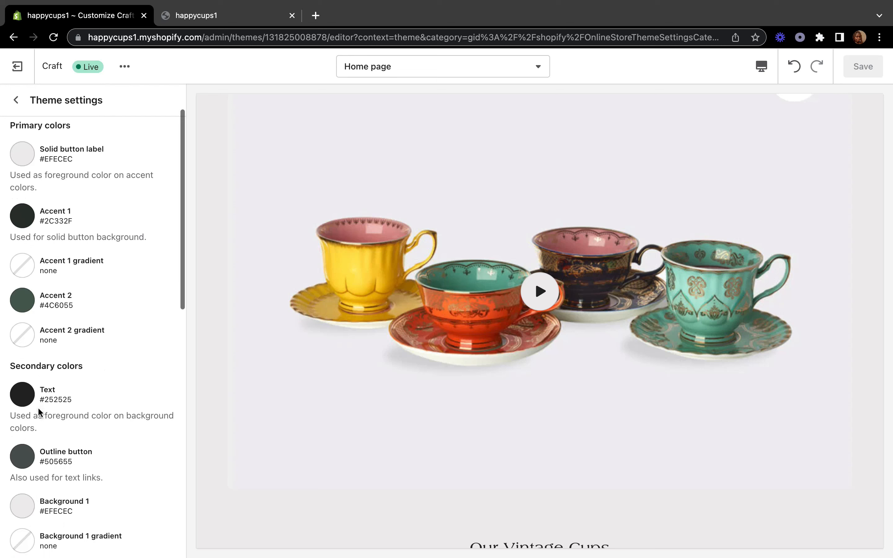
click(20, 398)
click(83, 349)
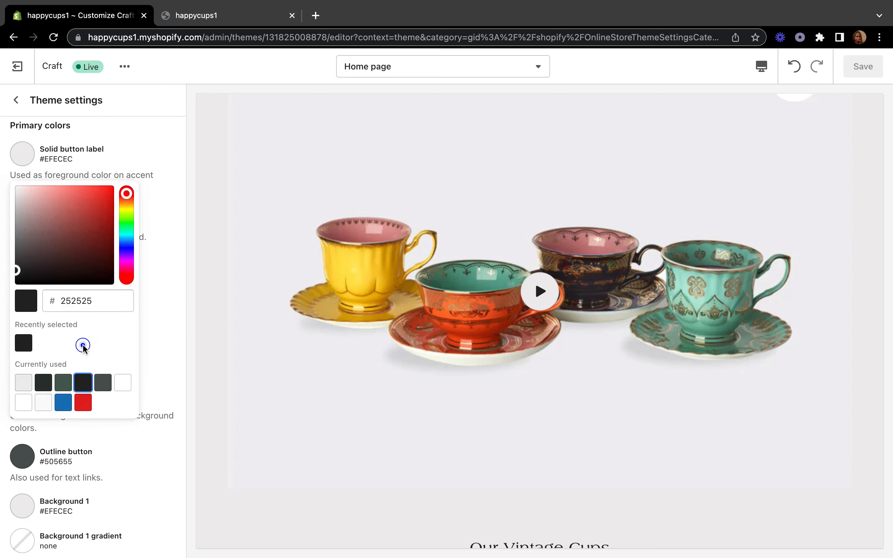
click(41, 383)
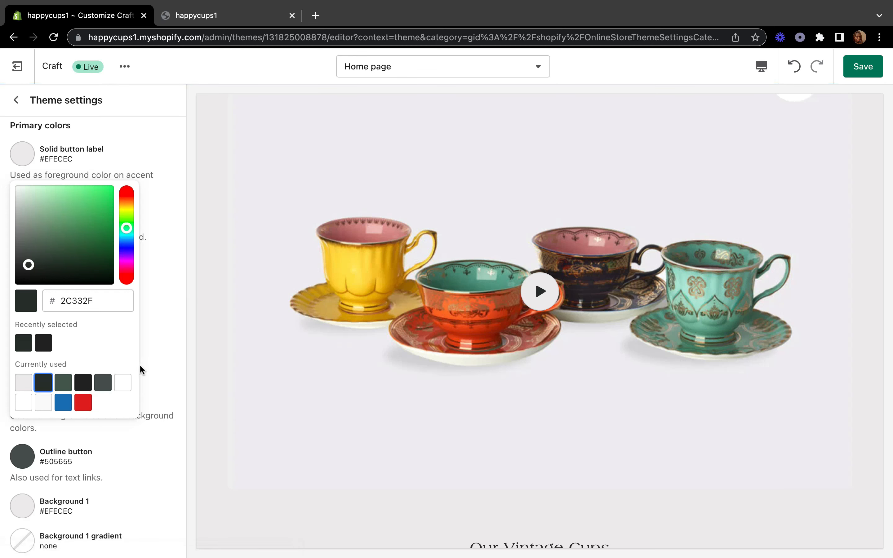
click(152, 324)
scroll(64, 414, down, 10)
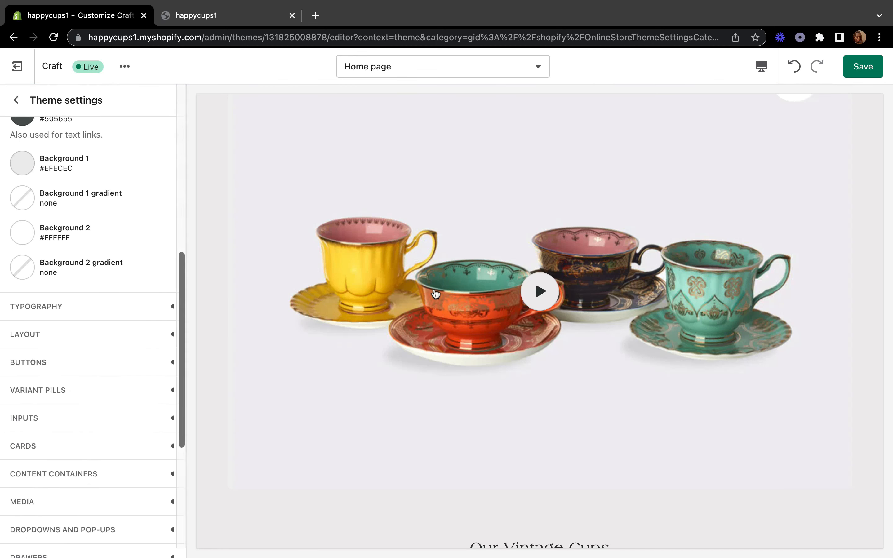
scroll(138, 215, up, 10)
scroll(139, 216, down, 2)
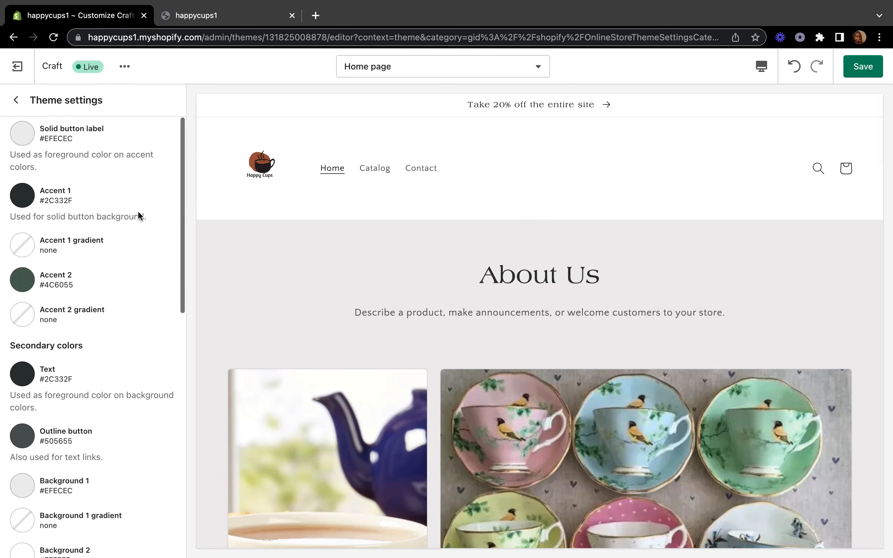
Expand the Typography category and review its heading and body font settings.
scroll(138, 216, up, 2)
scroll(74, 347, down, 10)
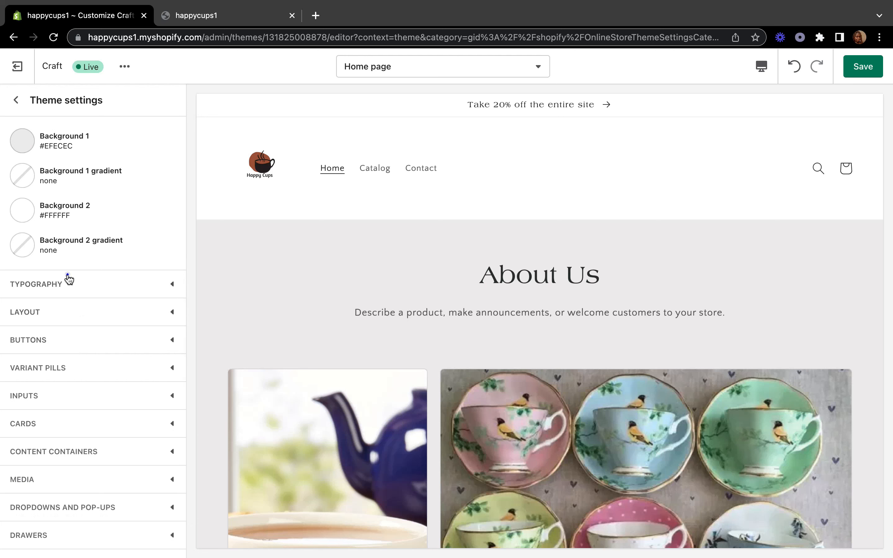
click(66, 280)
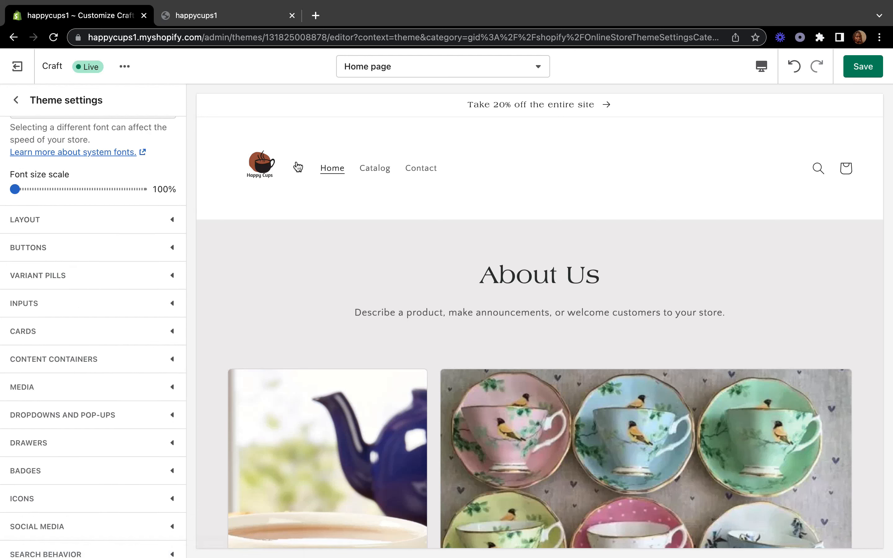
scroll(93, 203, up, 5)
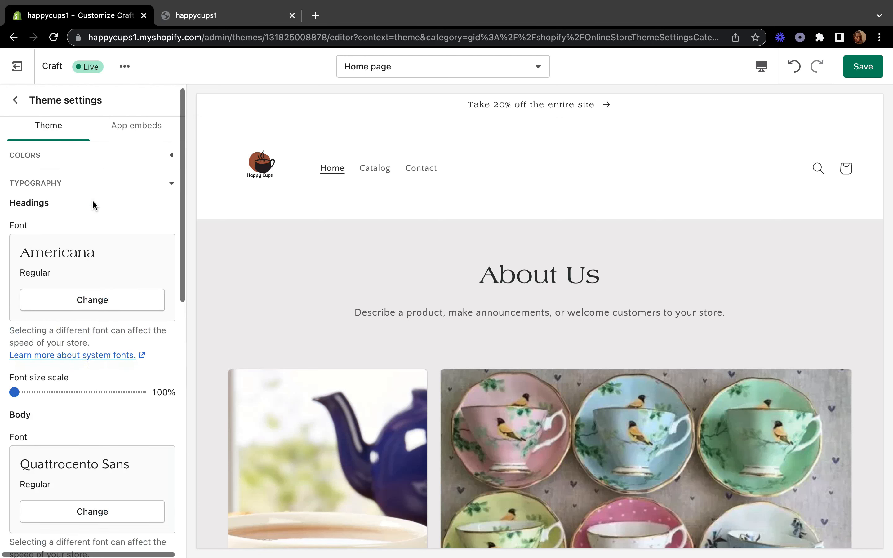
scroll(445, 176, down, 3)
scroll(443, 172, down, 1)
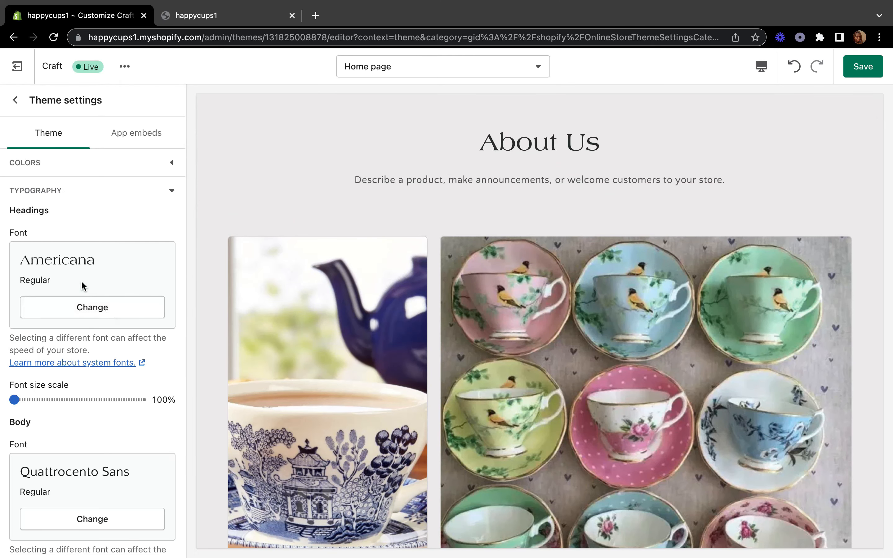
Preview the Sans-serif and Serif system fonts for the headings and apply the Mono font.
click(84, 300)
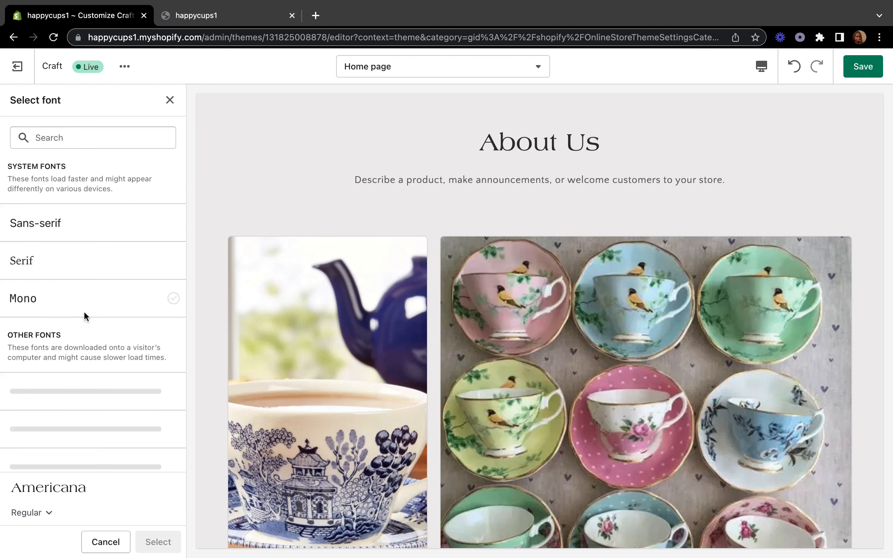
click(65, 234)
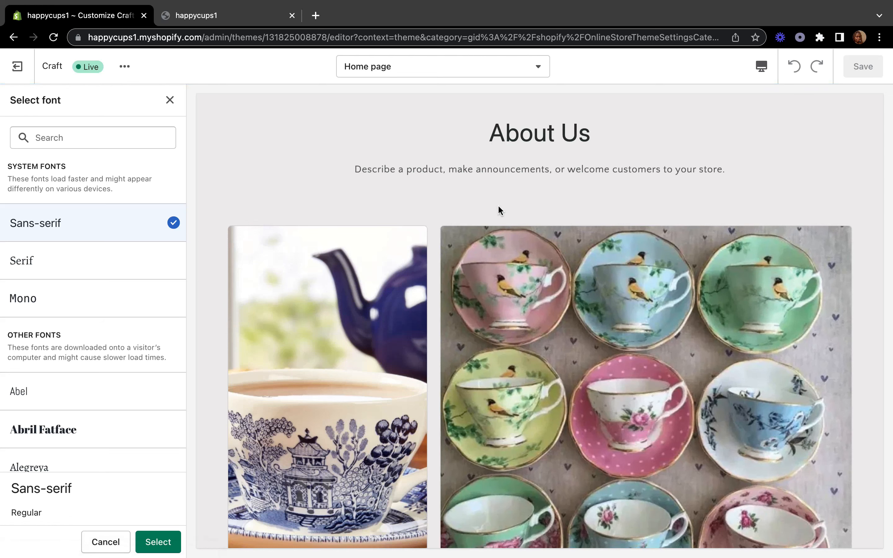
click(118, 263)
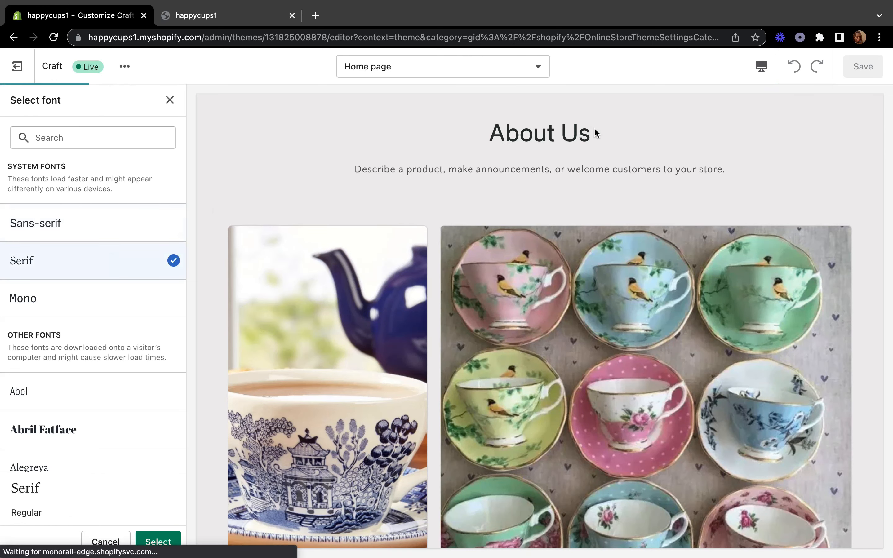
click(83, 311)
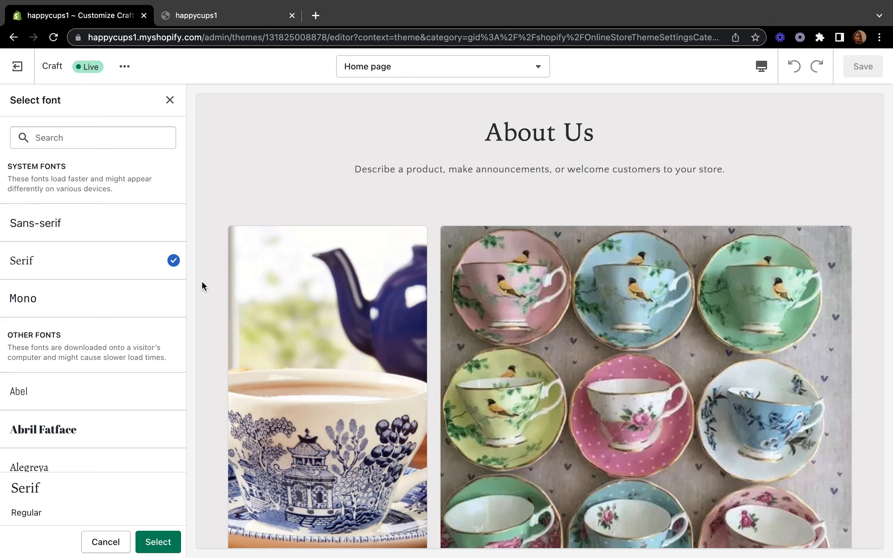
click(121, 296)
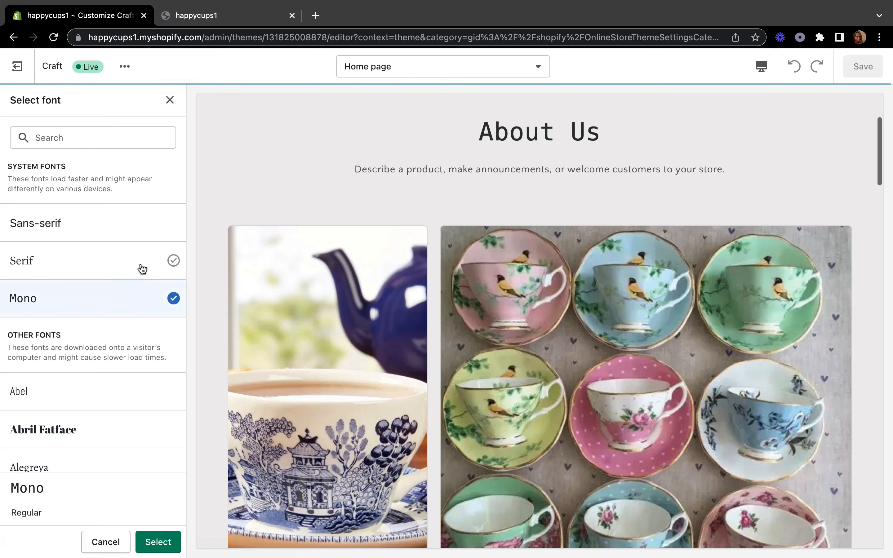
click(160, 543)
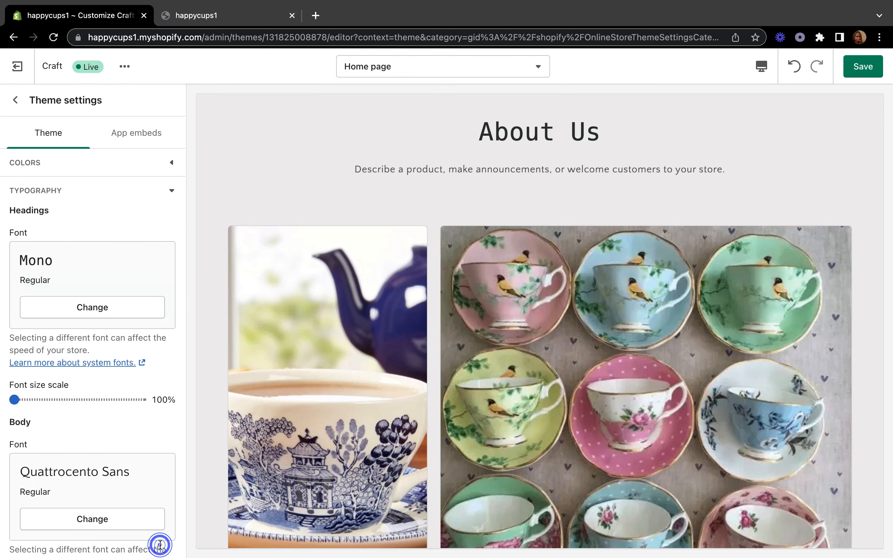
Preview the system fonts for the body text and set the body font to Serif Regular.
scroll(105, 273, down, 6)
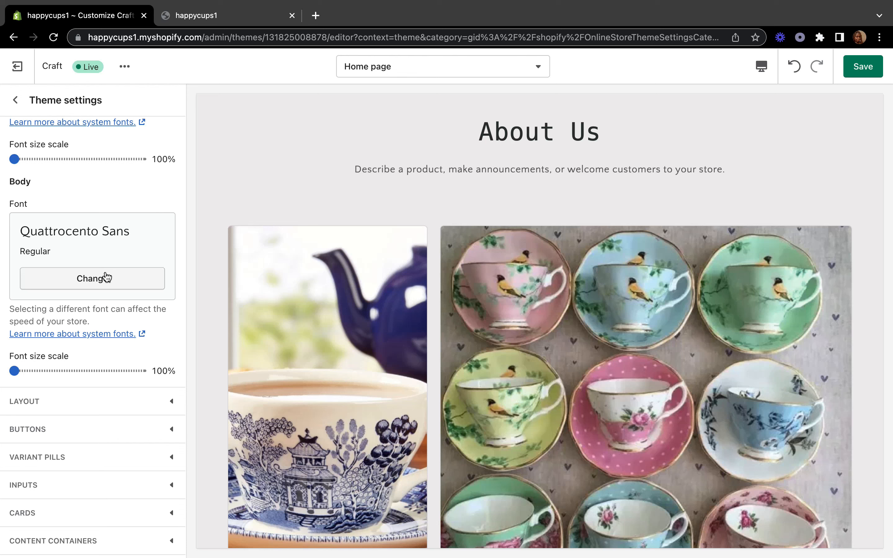
scroll(292, 320, down, 15)
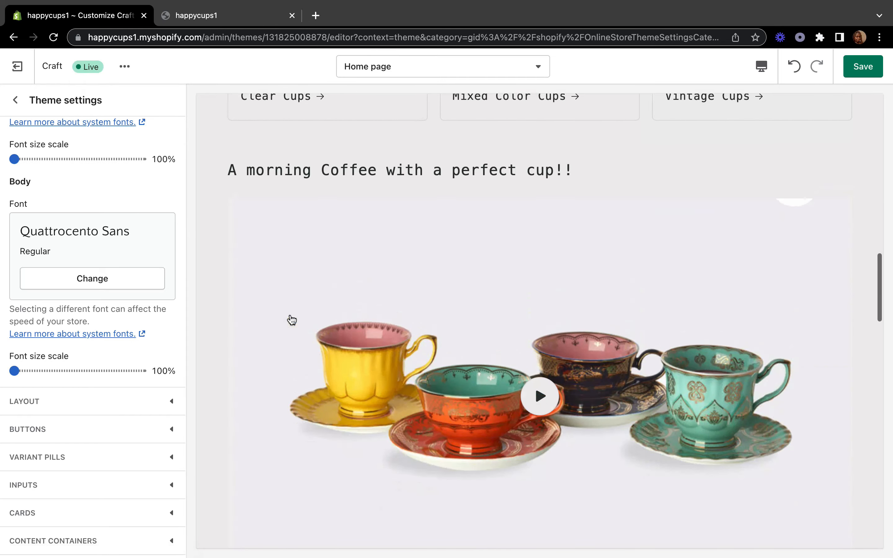
scroll(291, 319, up, 15)
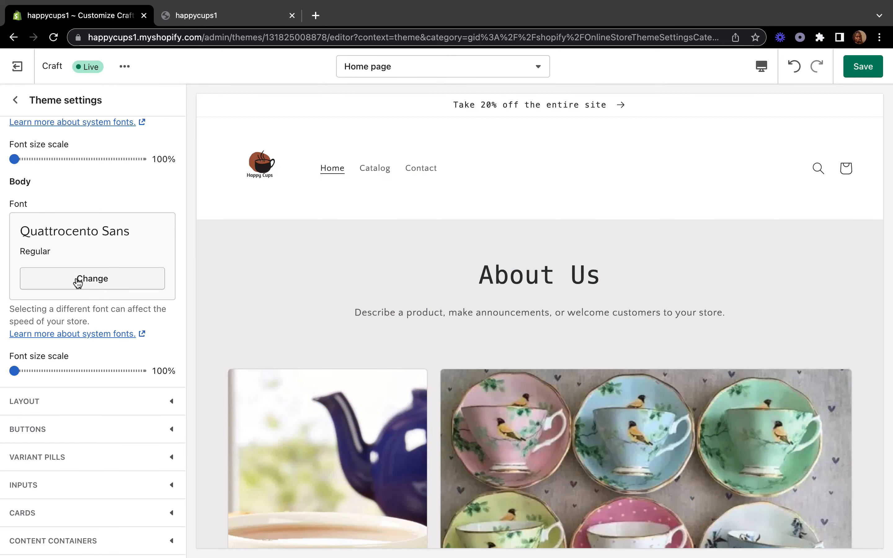
click(79, 278)
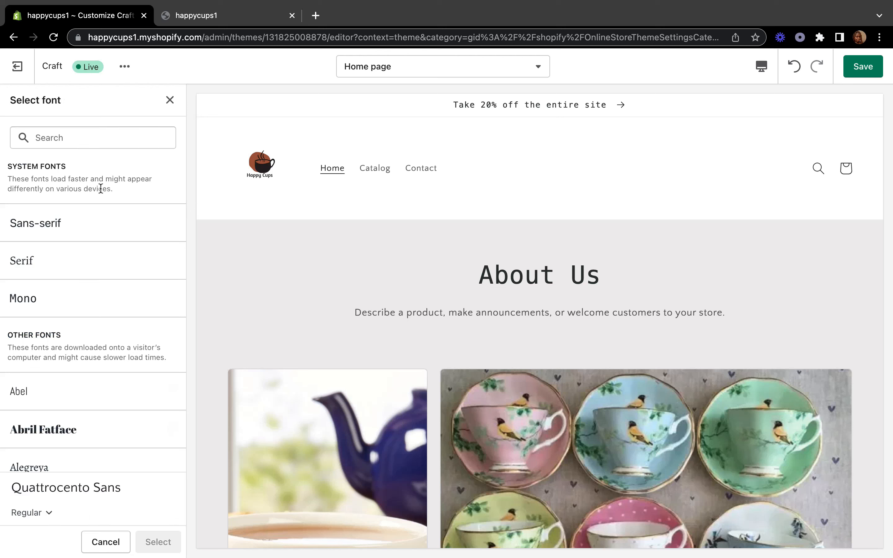
click(103, 225)
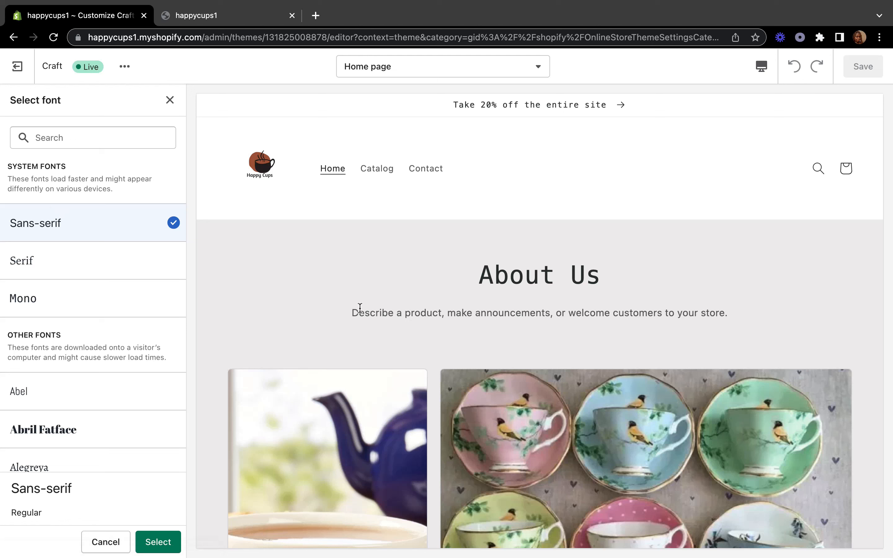
click(124, 258)
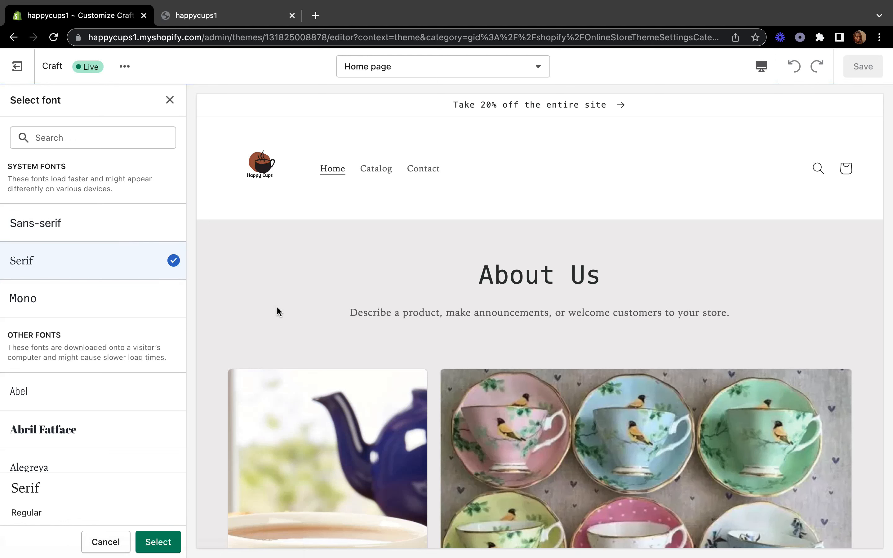
click(76, 291)
click(96, 260)
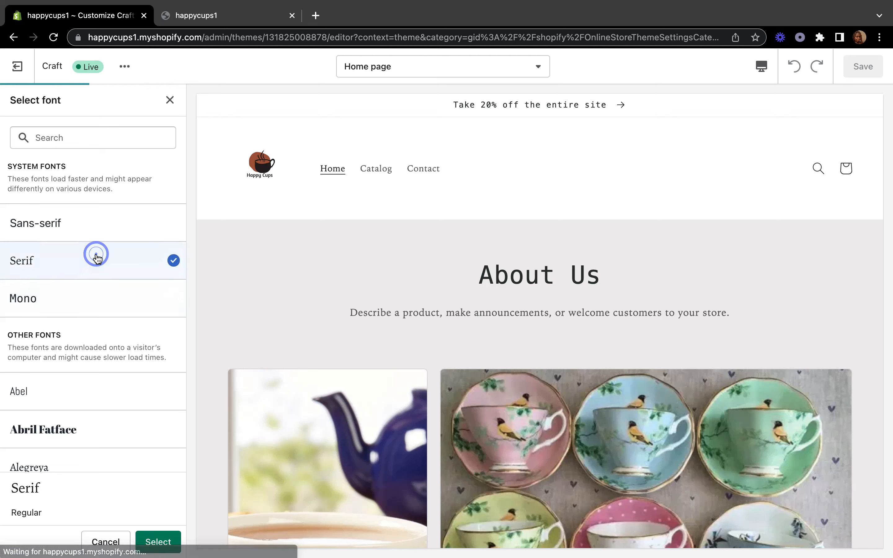
click(158, 542)
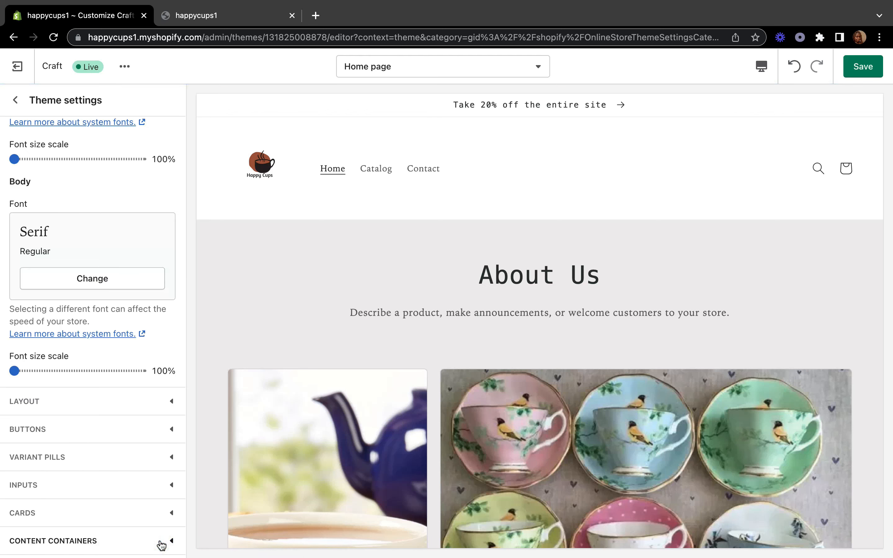
Change the headings font to Sans-serif Regular.
scroll(20, 286, up, 6)
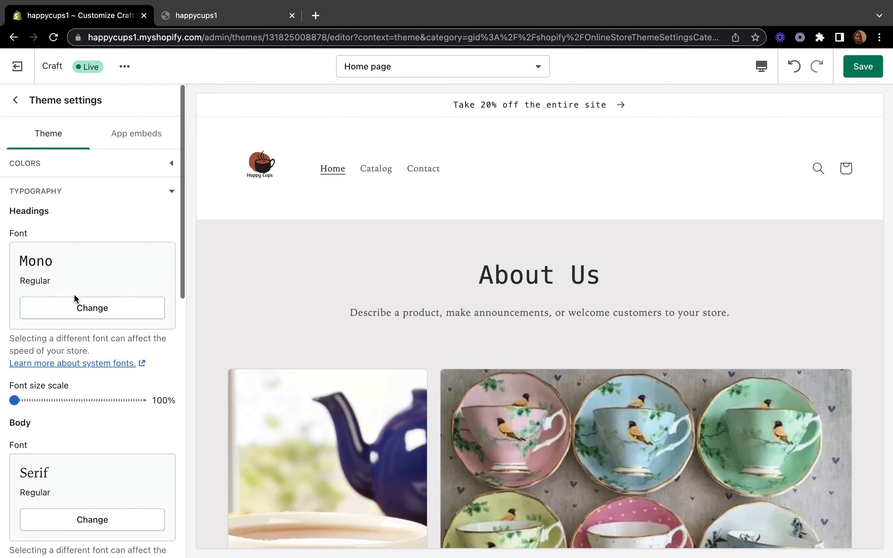
click(78, 309)
click(97, 220)
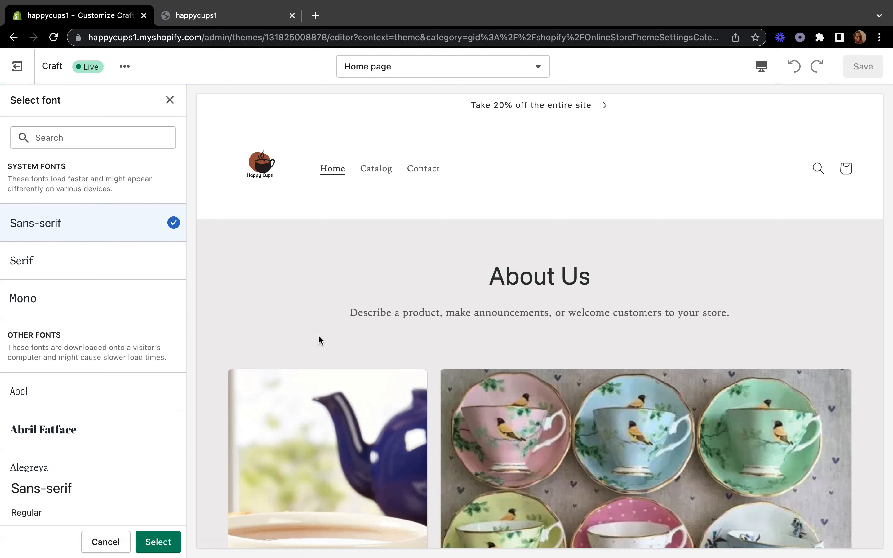
click(158, 541)
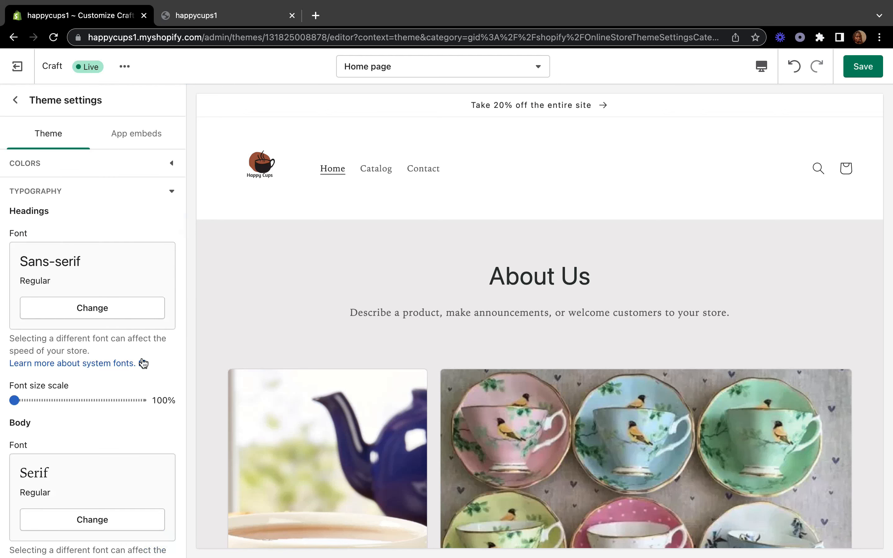
scroll(145, 406, down, 3)
scroll(143, 364, down, 10)
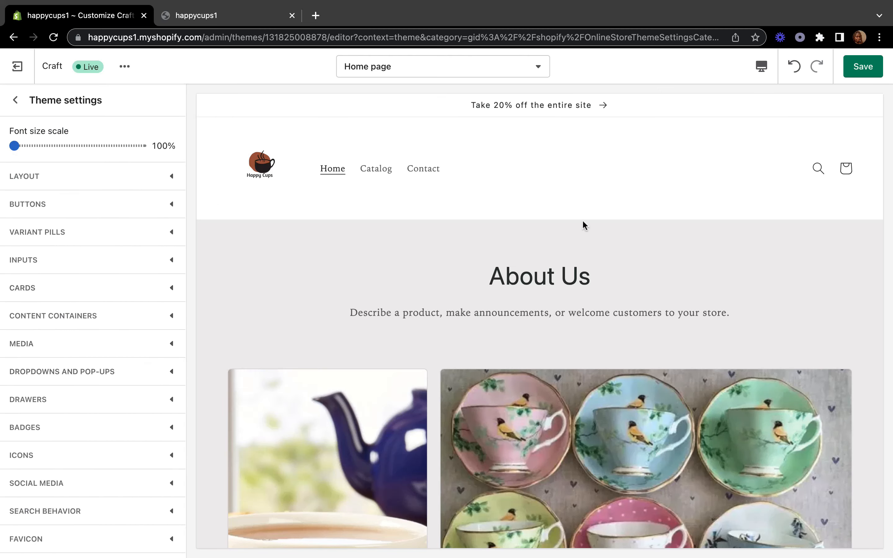
Expand the Social media category and review the account link fields from Twitter through Vimeo.
scroll(512, 440, down, 7)
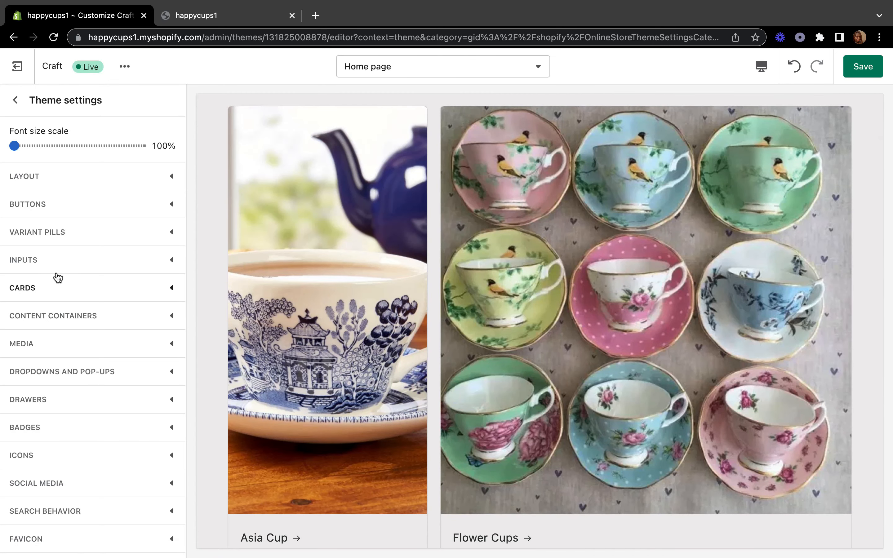
scroll(76, 484, down, 2)
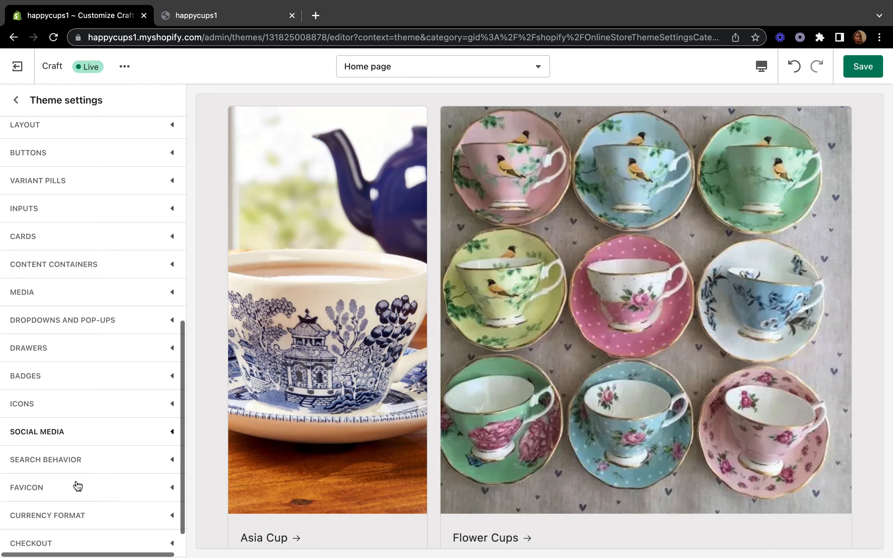
click(77, 437)
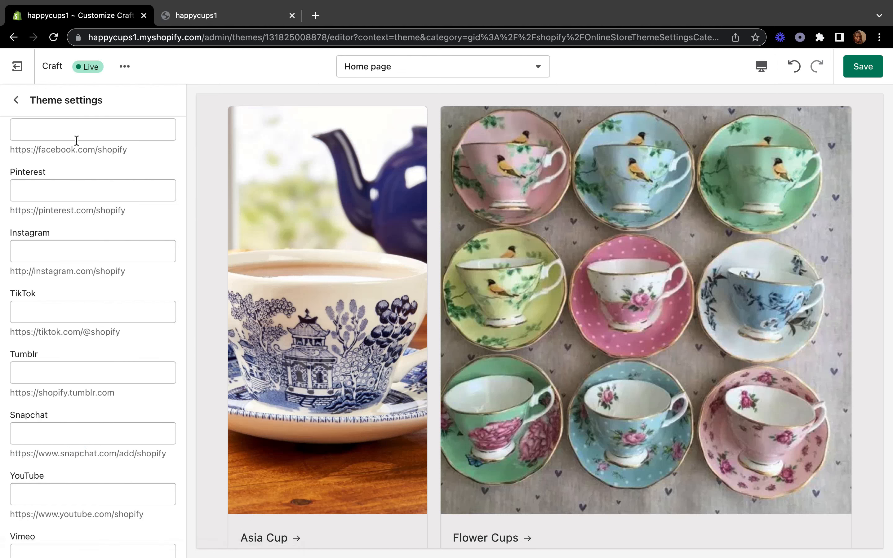
click(45, 190)
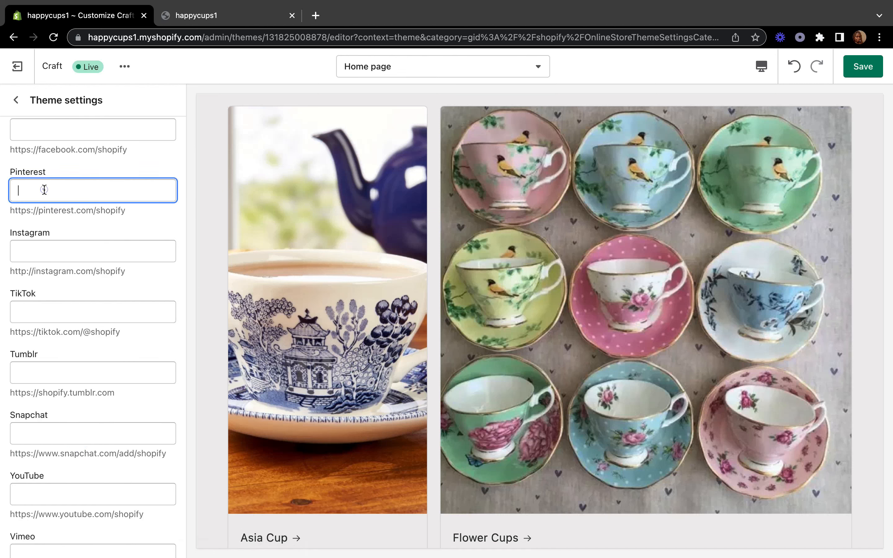
click(38, 259)
click(28, 313)
click(27, 369)
click(31, 439)
click(29, 493)
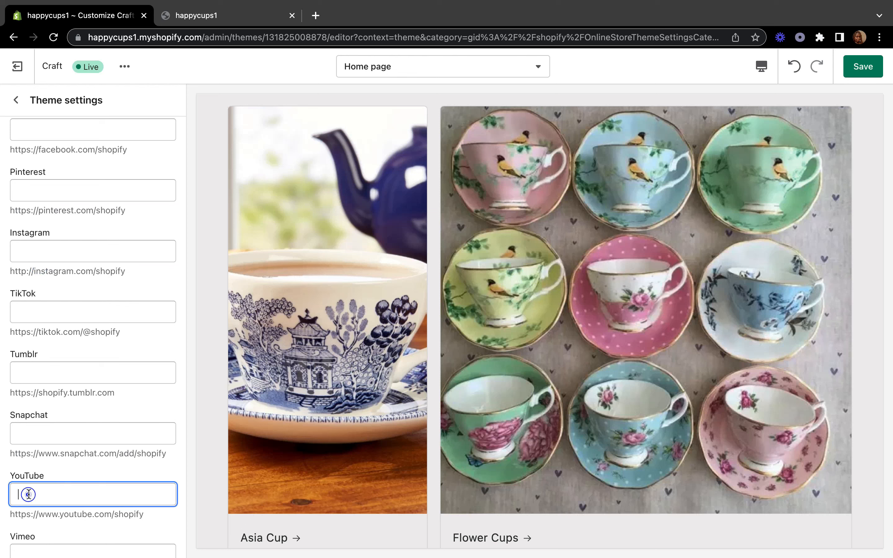
scroll(30, 496, down, 4)
scroll(29, 498, up, 10)
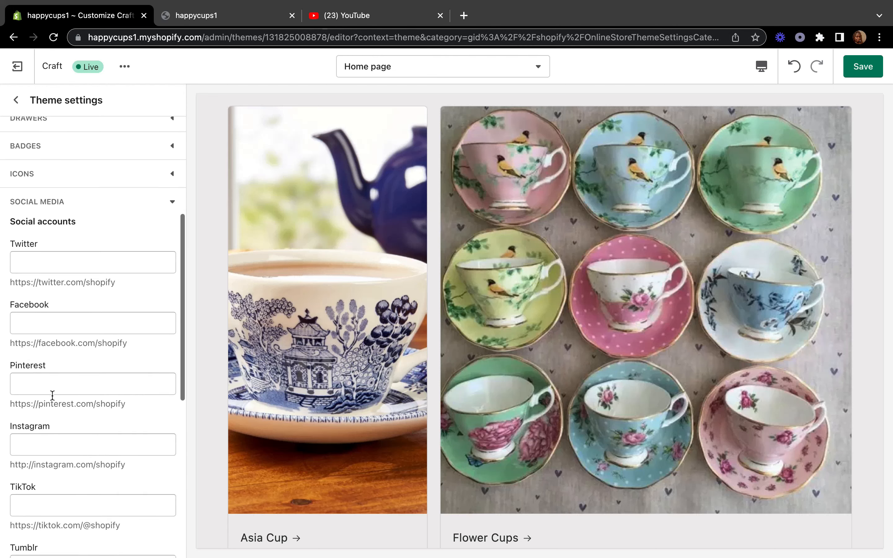
scroll(52, 395, down, 1)
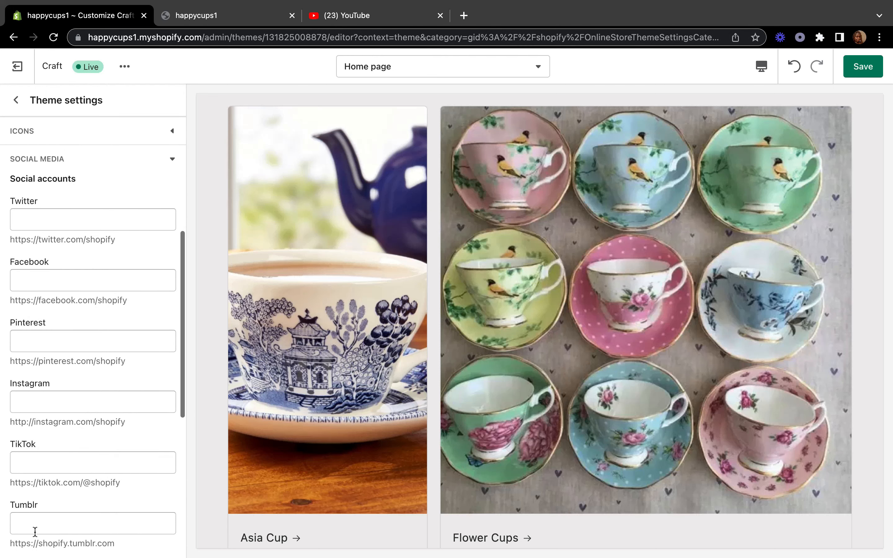
scroll(60, 338, down, 5)
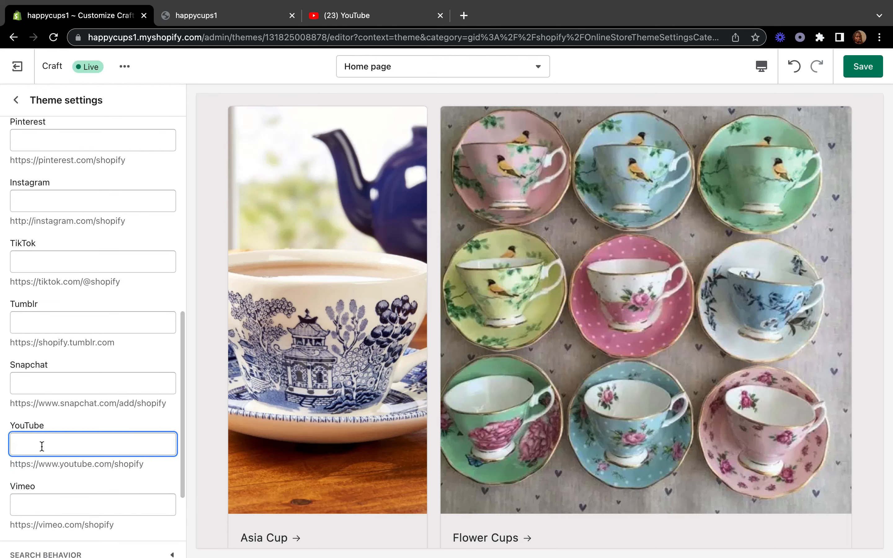
click(39, 454)
right_click(39, 453)
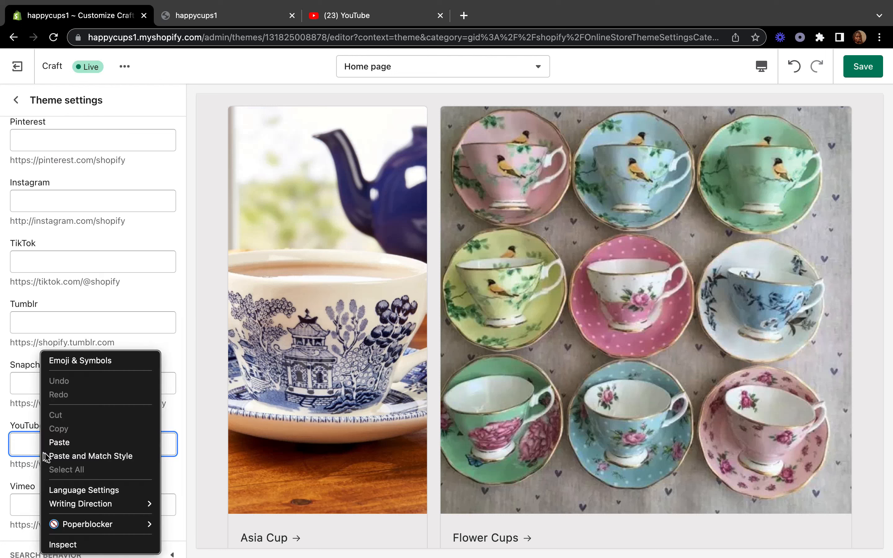
click(59, 441)
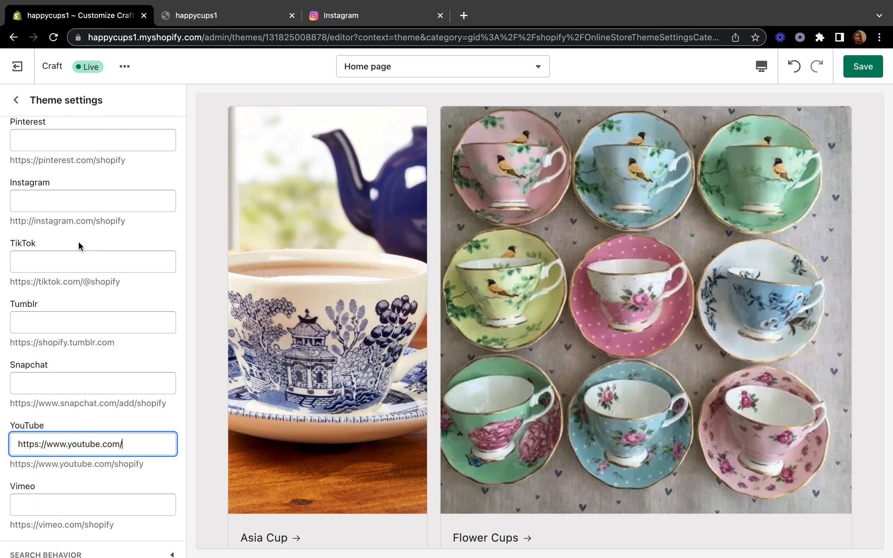
click(49, 201)
right_click(48, 198)
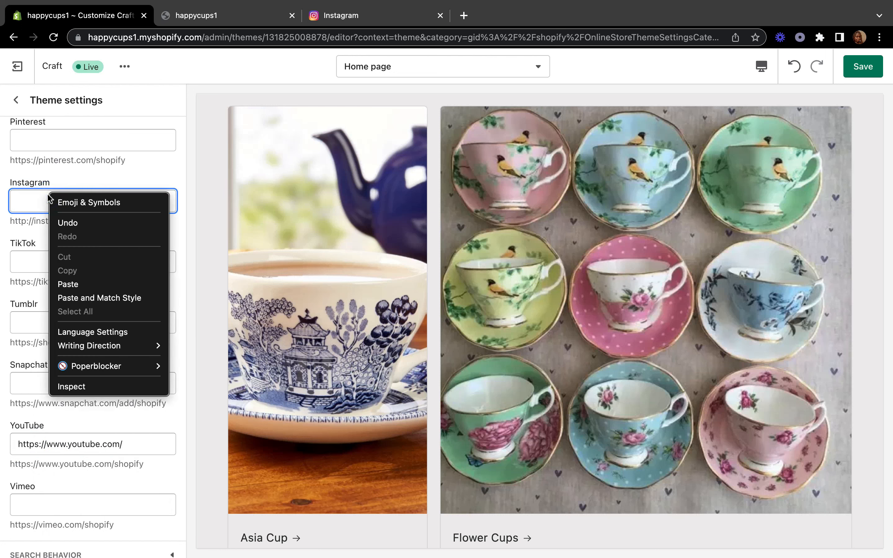
click(66, 284)
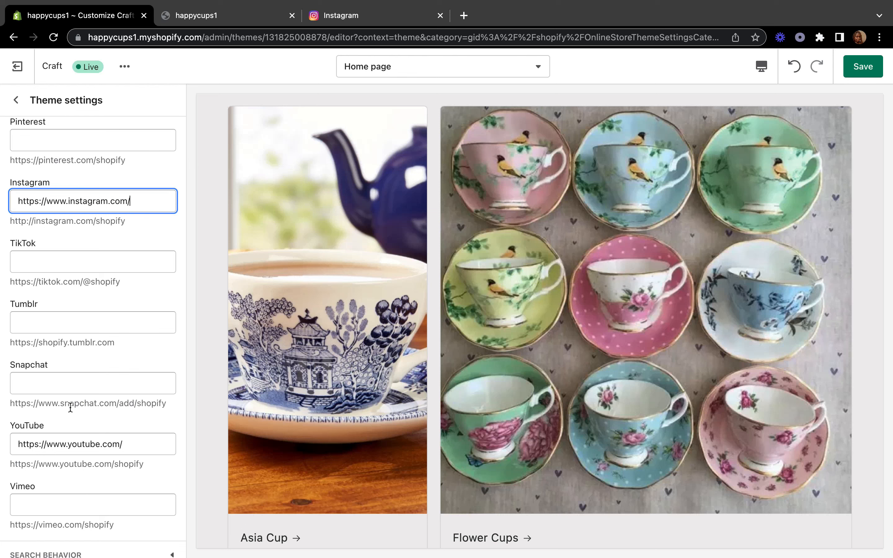
scroll(43, 375, down, 5)
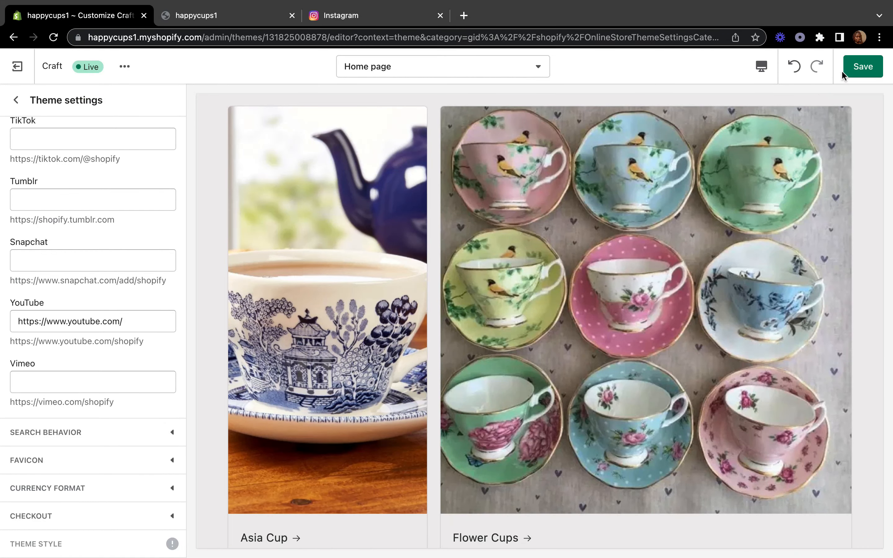
click(843, 73)
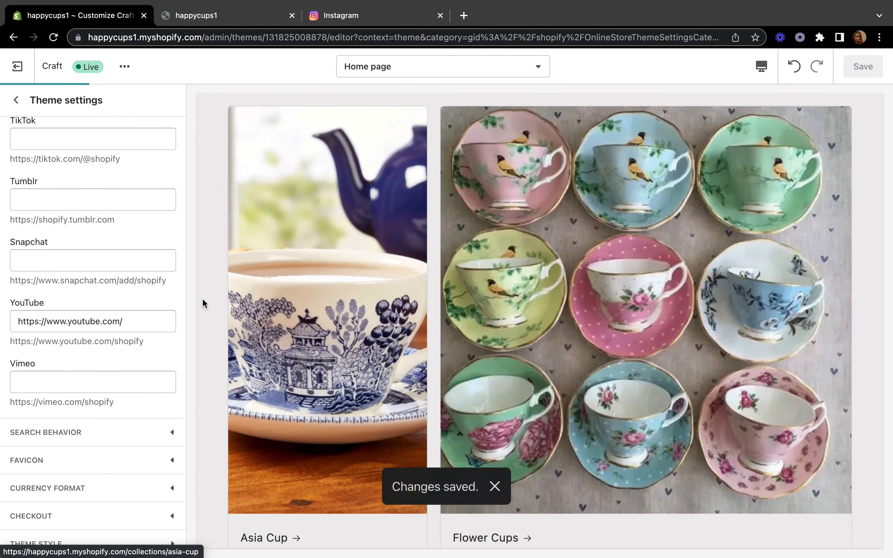
Check the social icons in the footer preview and exit the theme editor to the Themes page.
scroll(203, 301, down, 20)
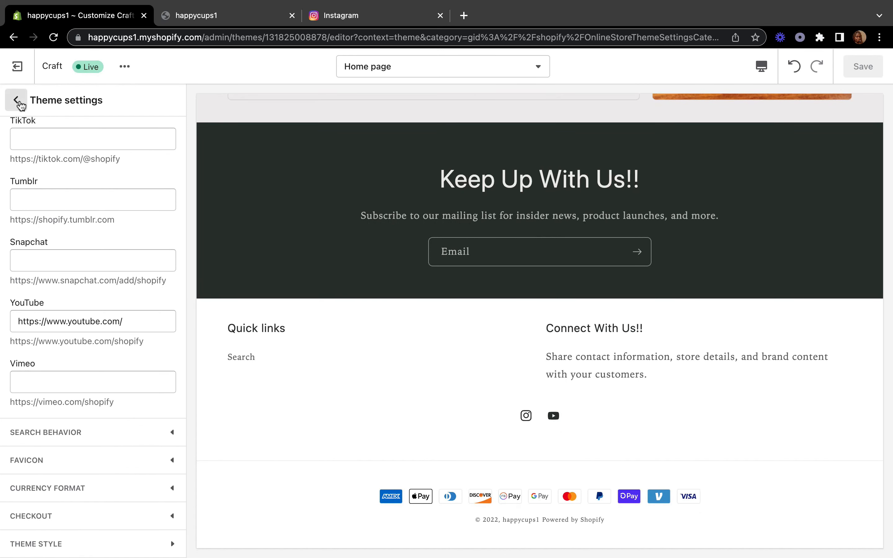
click(17, 101)
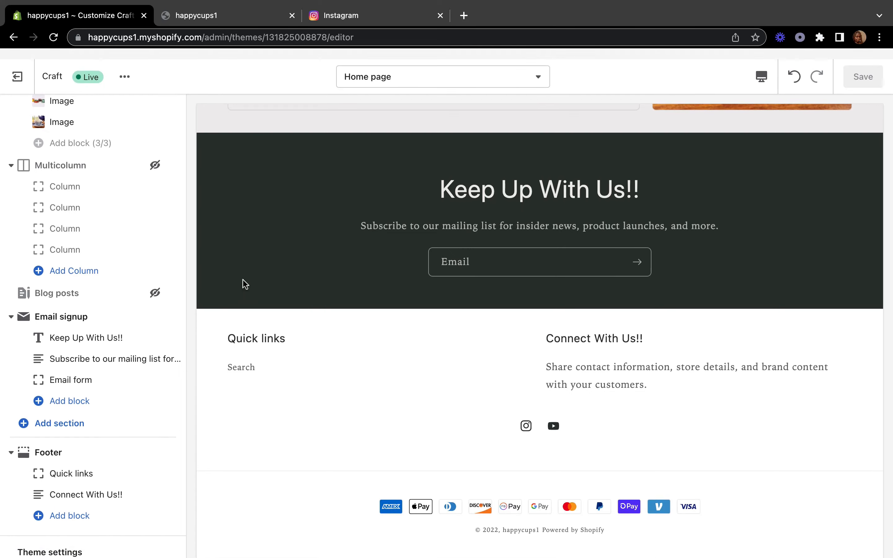
click(15, 62)
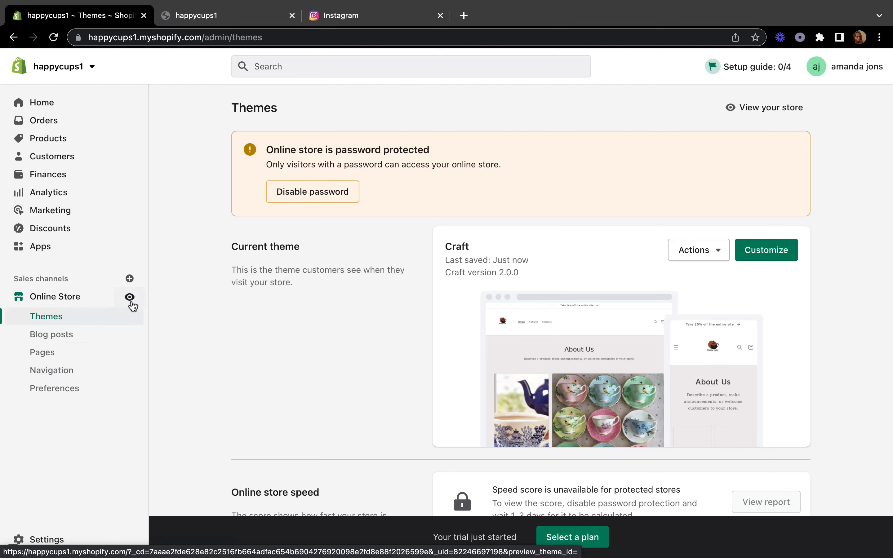
click(176, 166)
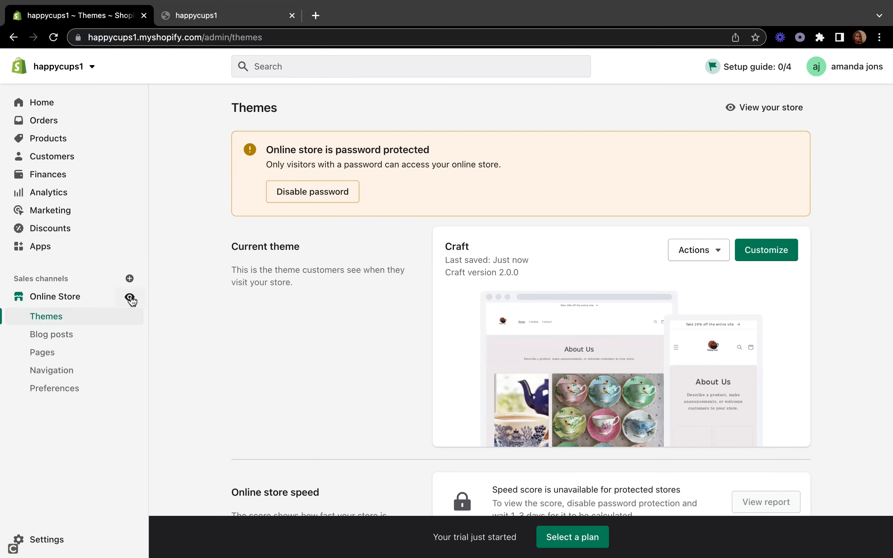
Open the online store and review its home page down to the video section, loading the video.
click(130, 297)
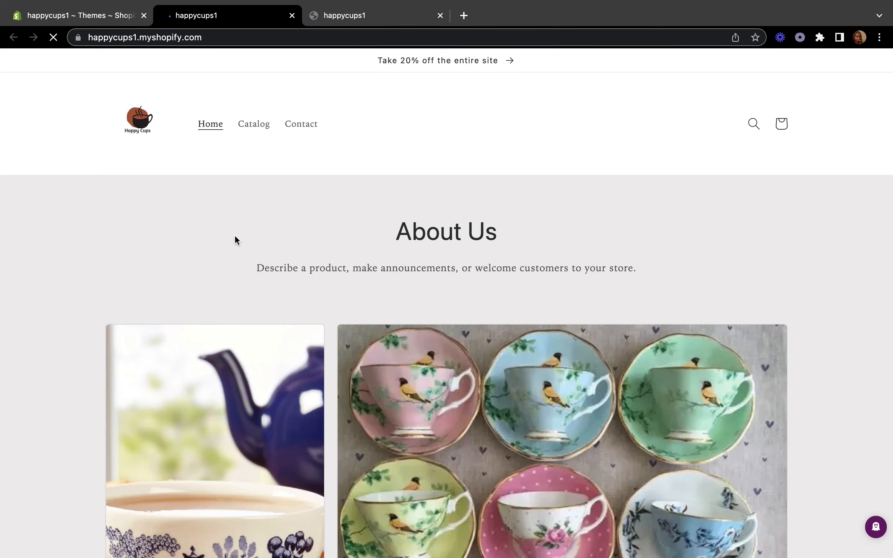
scroll(438, 173, down, 2)
scroll(439, 173, up, 2)
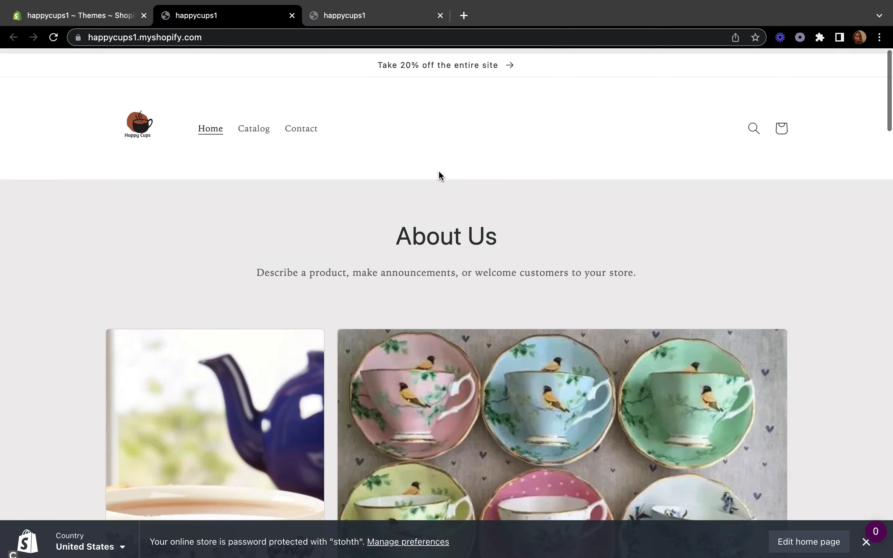
scroll(433, 368, down, 6)
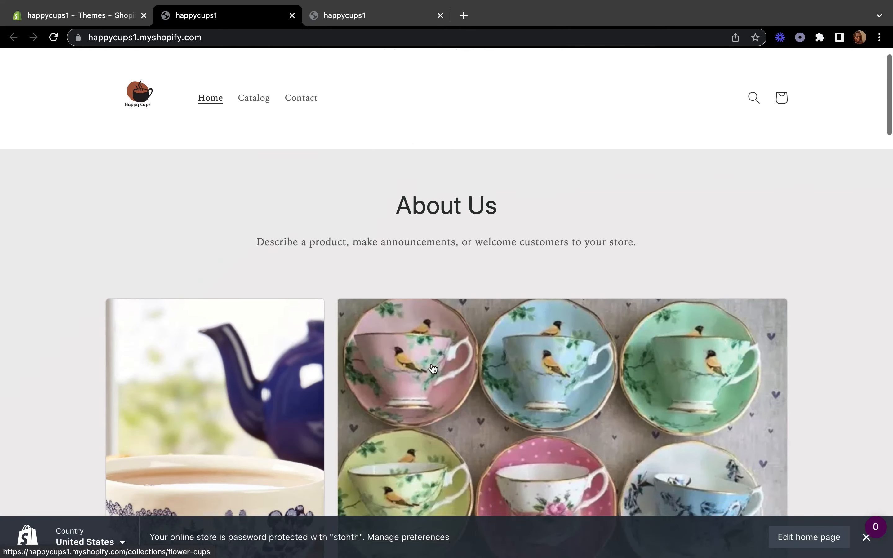
scroll(433, 368, up, 7)
scroll(432, 369, down, 12)
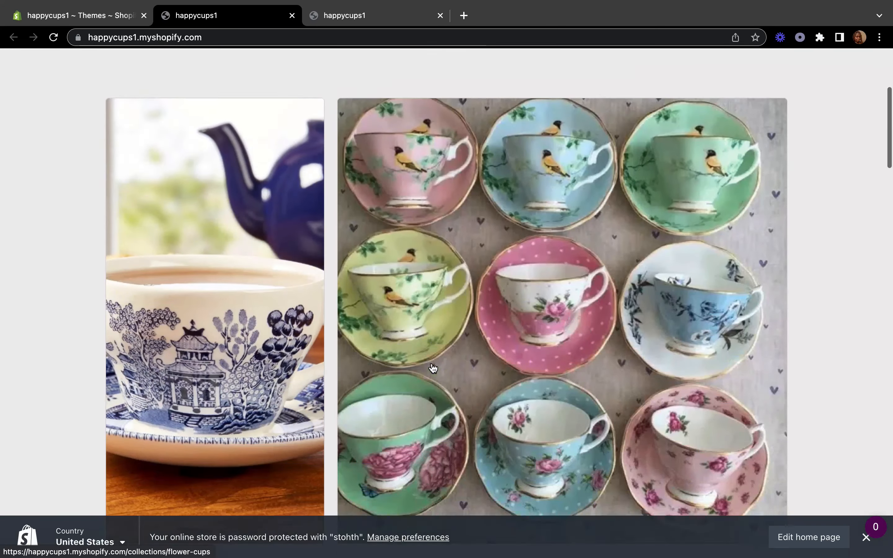
scroll(433, 369, down, 10)
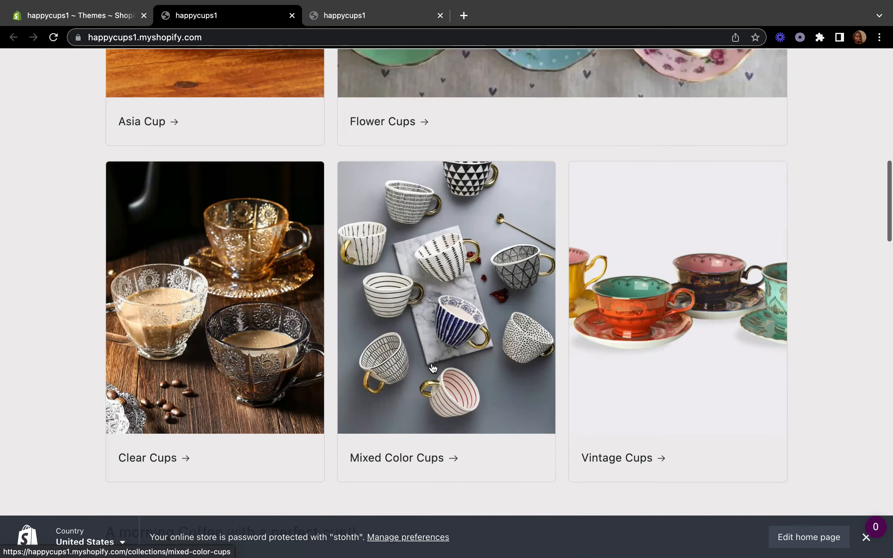
scroll(433, 368, down, 9)
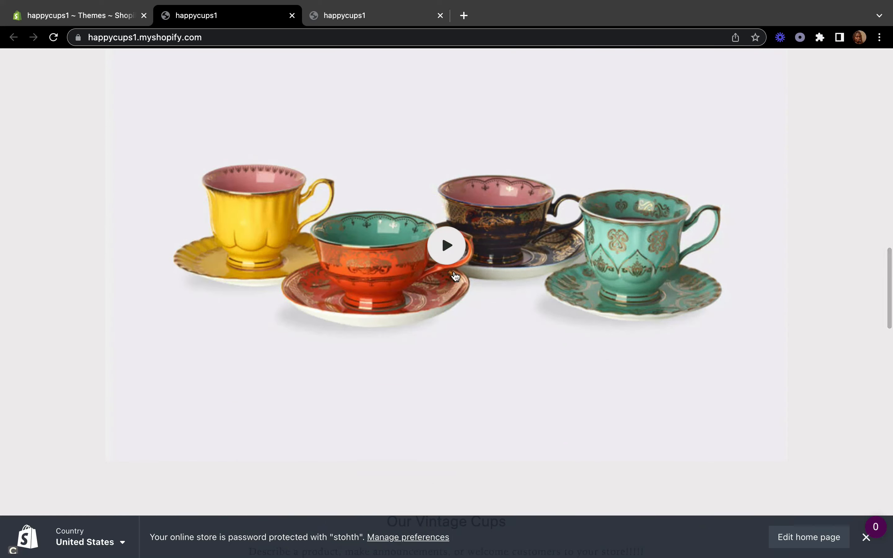
click(434, 251)
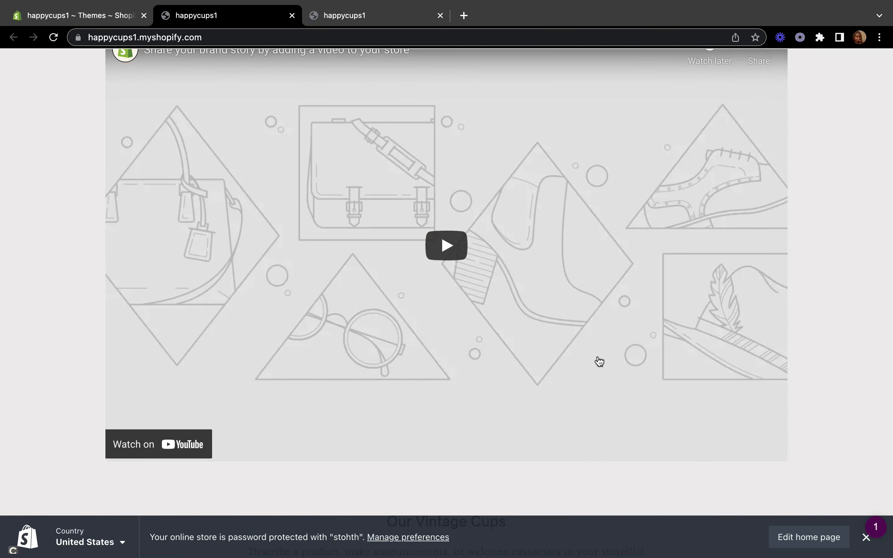
Open the Mixed Color Cups collection from the home page collage and review its product list.
scroll(516, 314, up, 10)
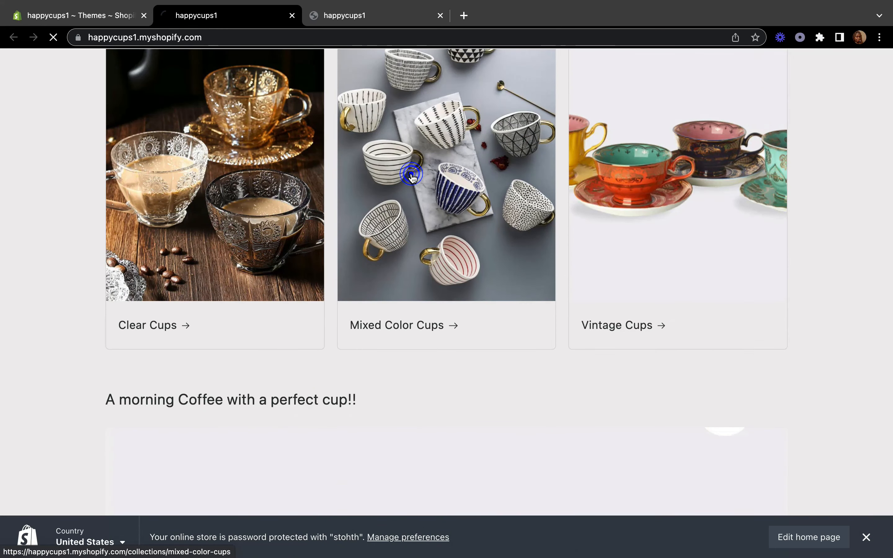
scroll(314, 331, down, 3)
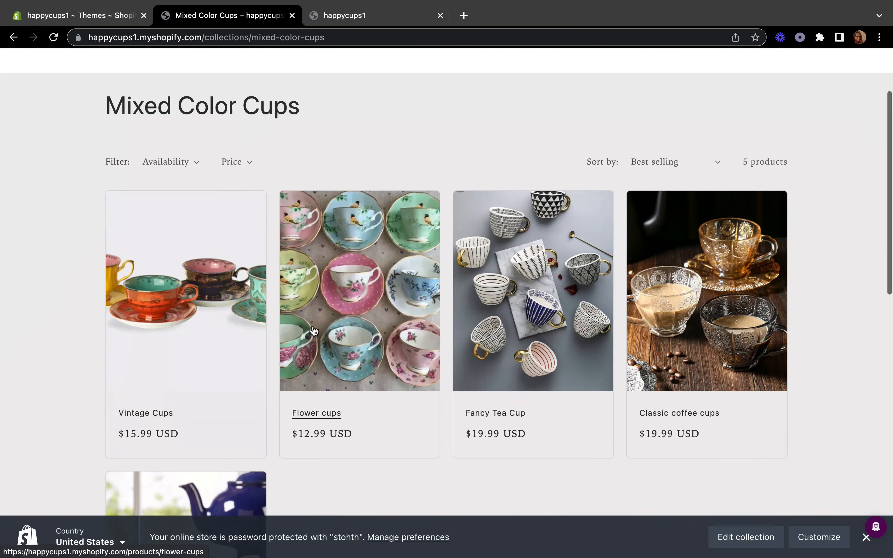
scroll(314, 331, down, 6)
scroll(312, 331, up, 4)
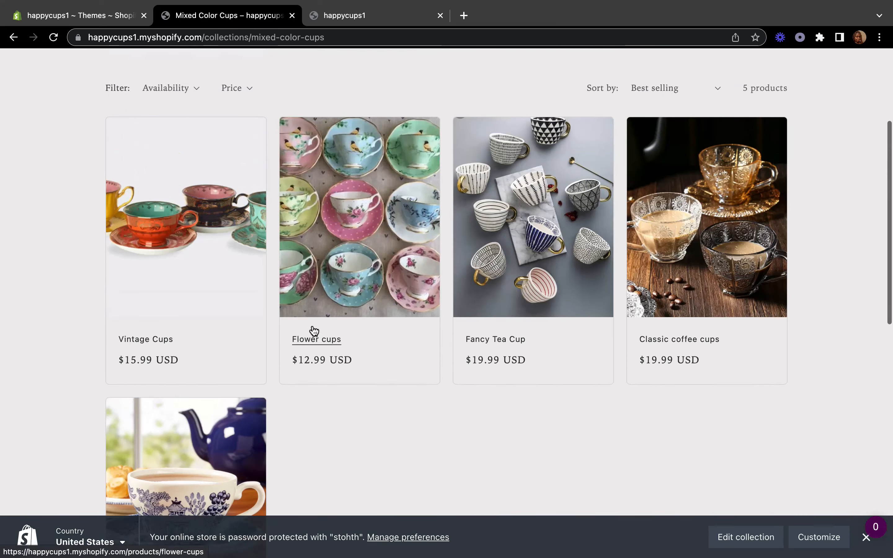
scroll(312, 330, down, 3)
Open the Vintage Cups product page and raise the quantity to 9.
click(202, 147)
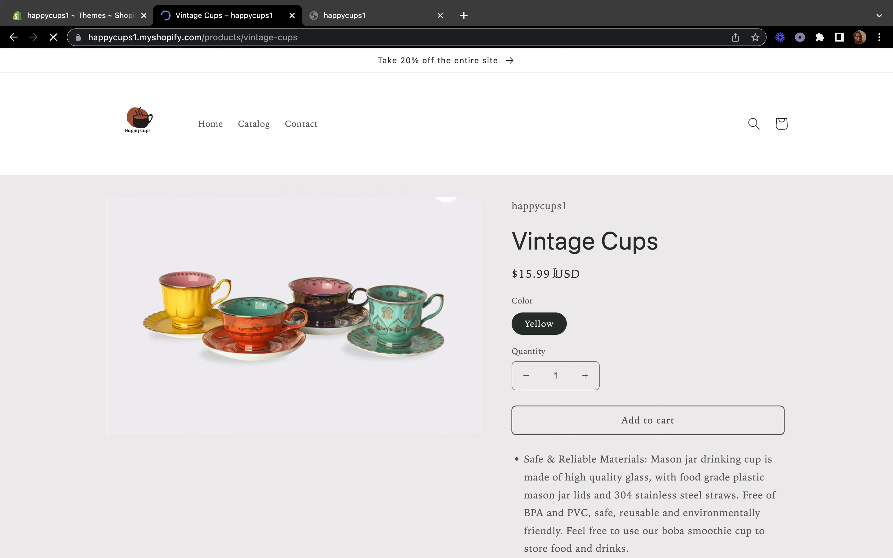
scroll(547, 296, down, 2)
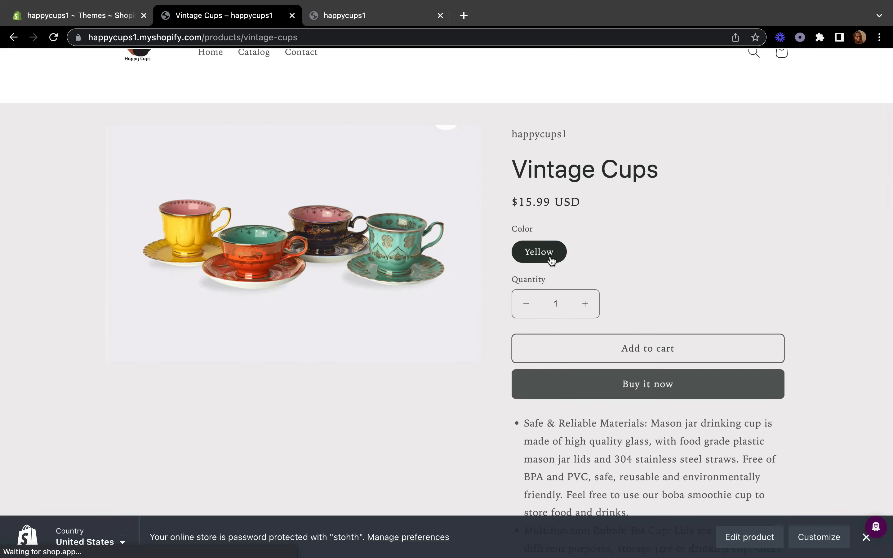
click(589, 310)
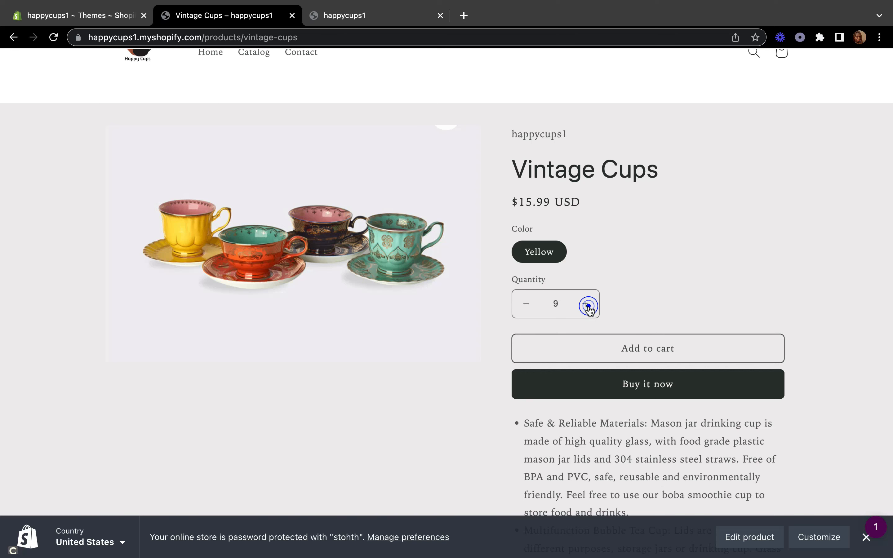
Review the Vintage Cups description and information rows, and return to the Mixed Color Cups collection.
scroll(584, 300, down, 3)
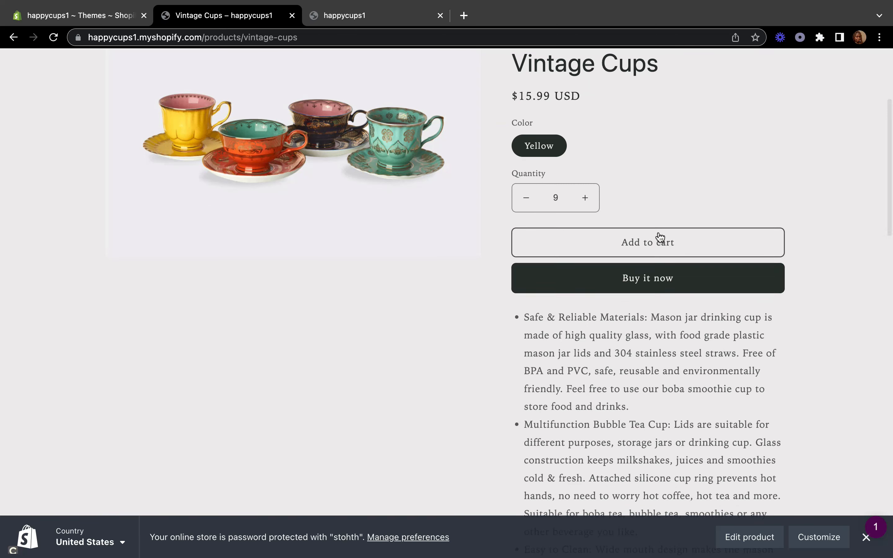
scroll(648, 309, down, 10)
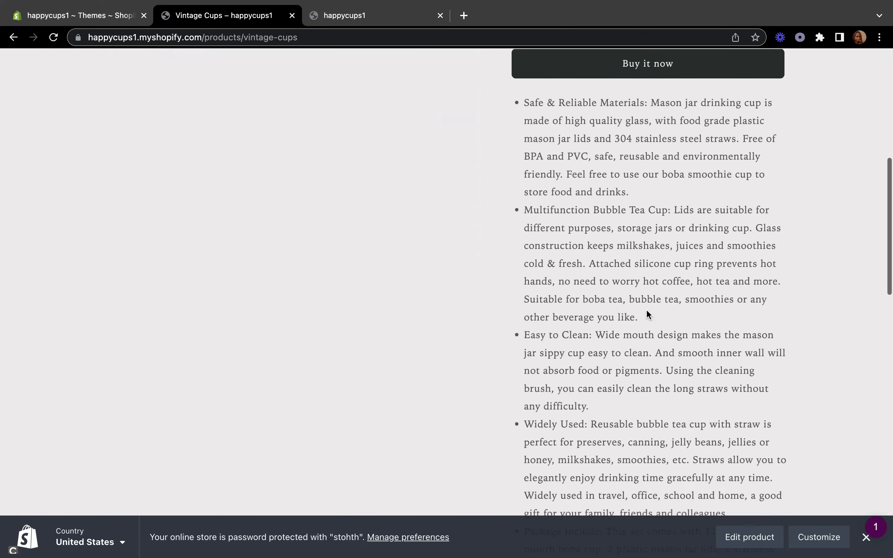
scroll(646, 310, down, 5)
scroll(647, 310, up, 3)
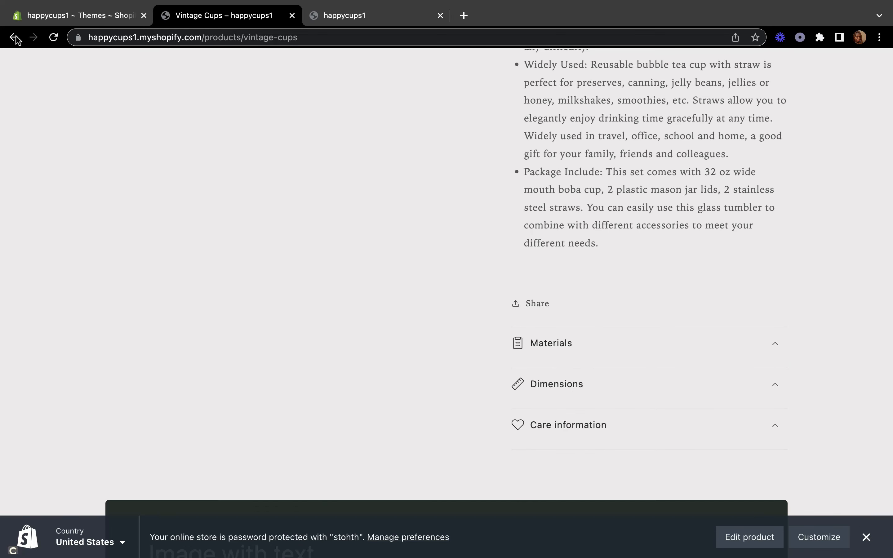
click(15, 37)
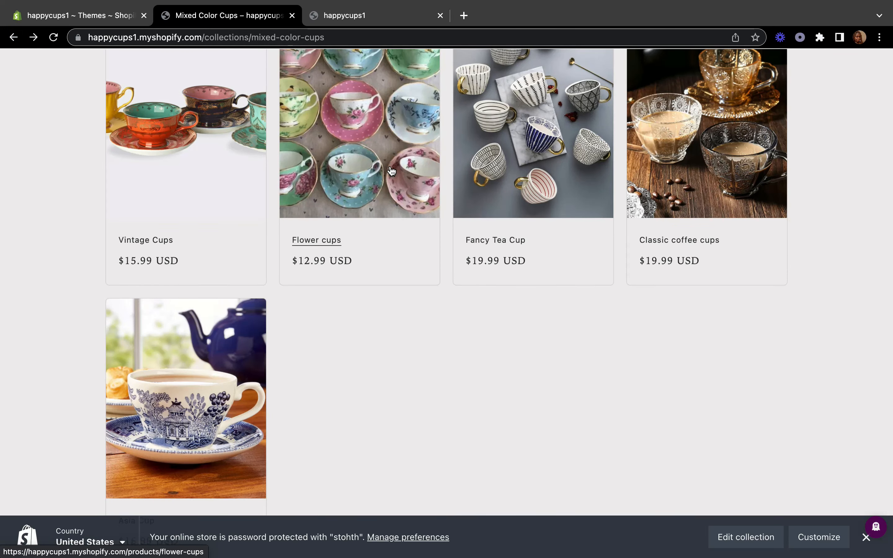
Review the rest of the Mixed Color Cups collection and open the Classic coffee cups product page.
scroll(391, 170, down, 4)
scroll(390, 170, down, 5)
scroll(389, 169, up, 15)
scroll(389, 169, down, 1)
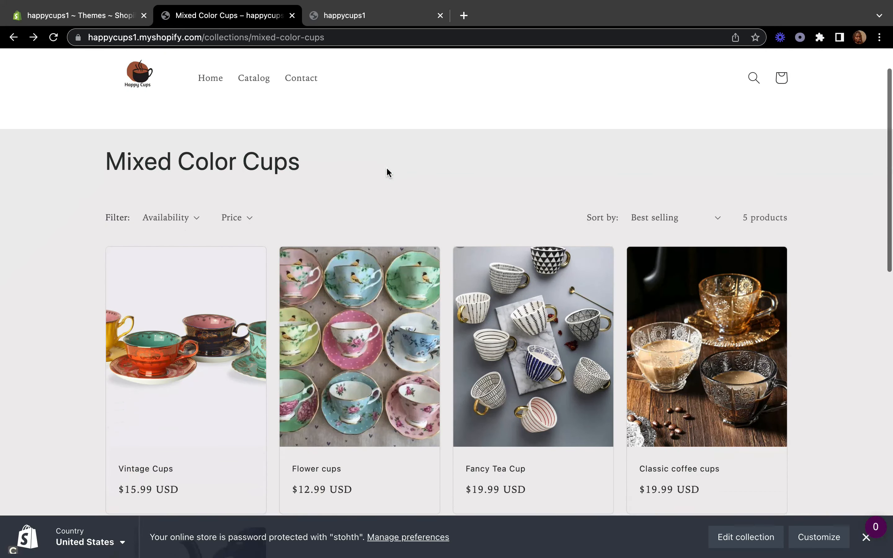
scroll(587, 340, down, 1)
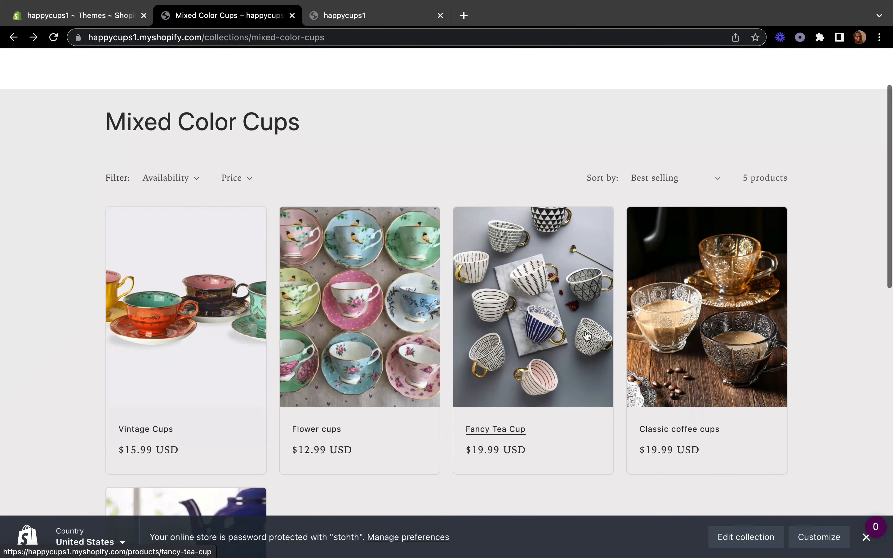
click(718, 318)
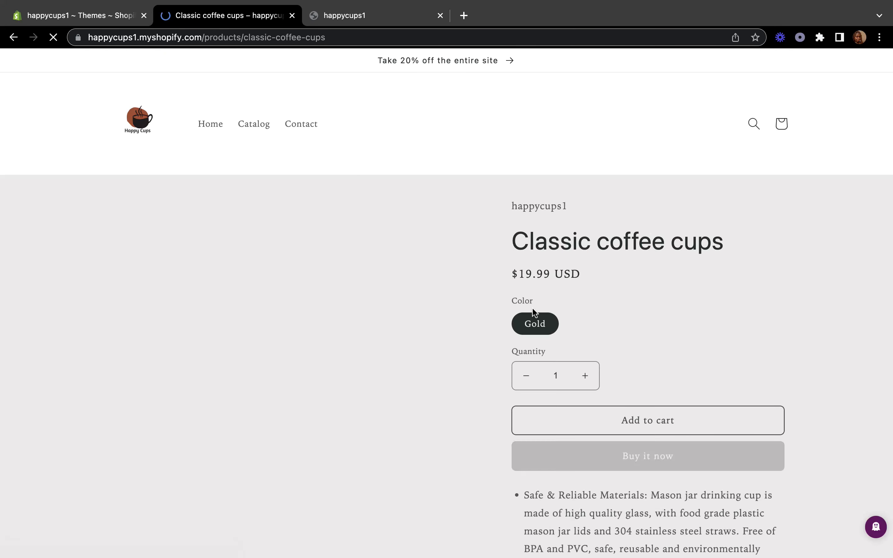
Examine the Classic coffee cups description down to the Materials, Dimensions and Care information rows.
scroll(535, 303, down, 2)
scroll(531, 307, down, 8)
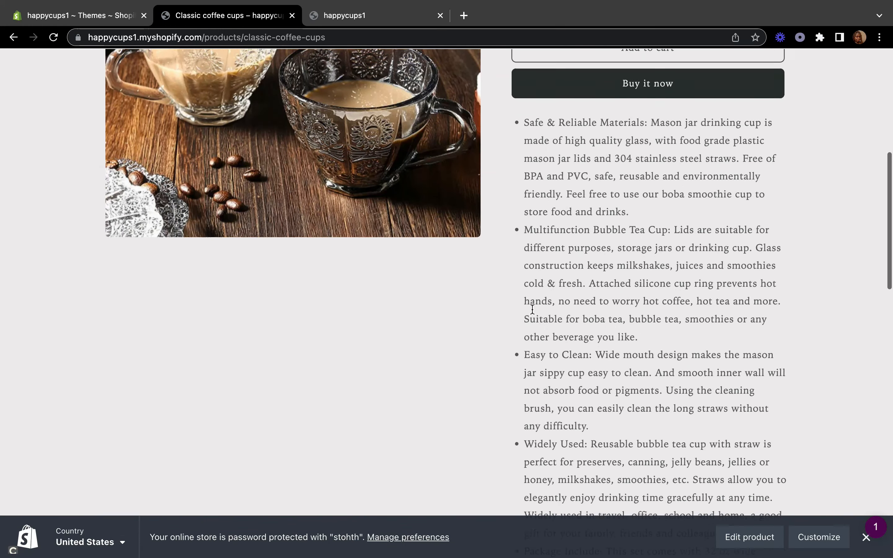
scroll(532, 308, up, 4)
scroll(532, 309, up, 1)
scroll(532, 310, down, 10)
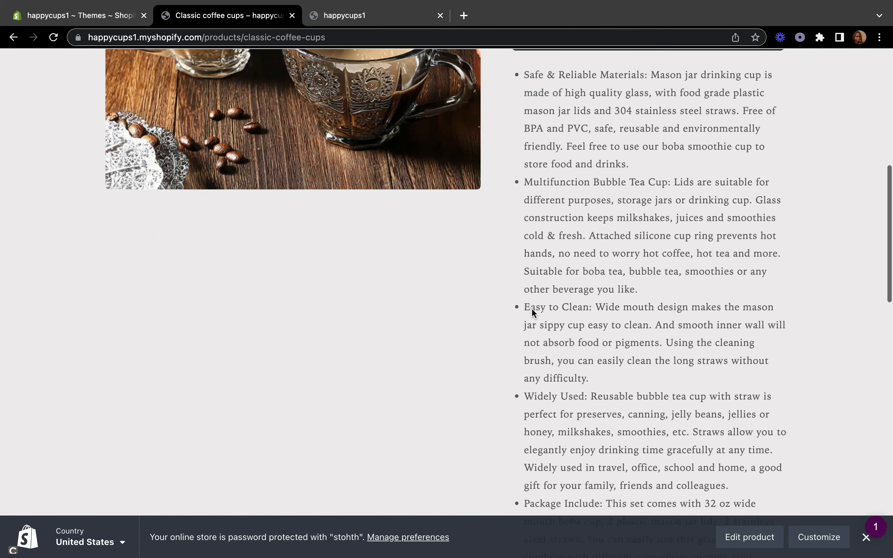
scroll(532, 309, down, 5)
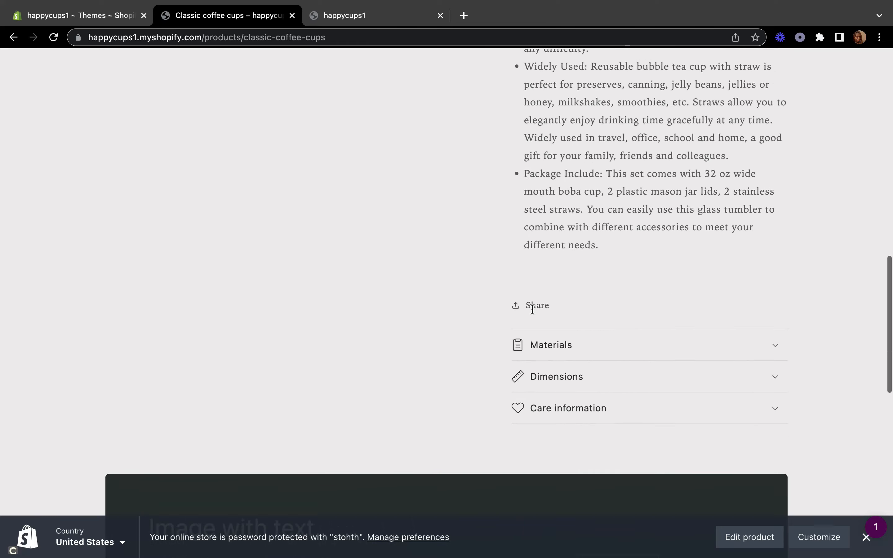
scroll(533, 313, up, 3)
scroll(533, 313, up, 15)
scroll(533, 313, down, 2)
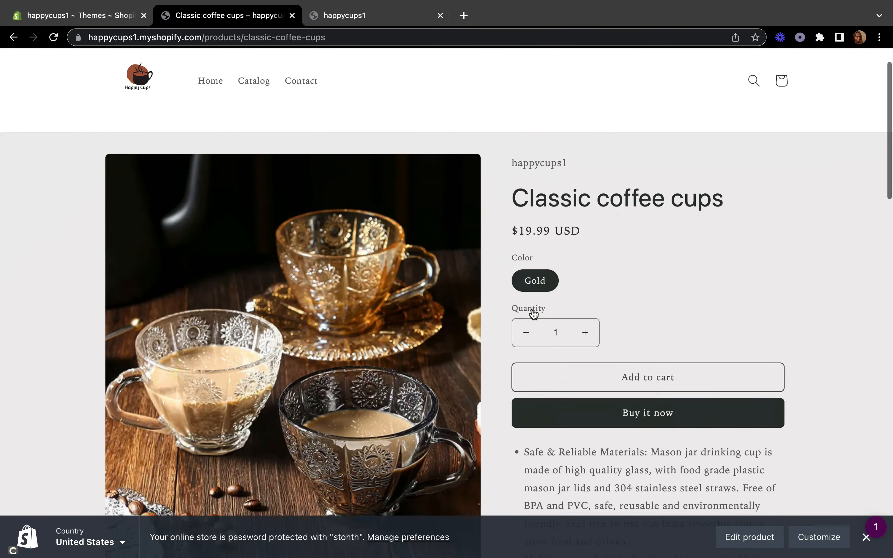
Examine the Classic coffee cups product image together with its color, quantity and purchase options.
scroll(533, 313, up, 1)
scroll(533, 313, up, 1)
scroll(531, 310, down, 5)
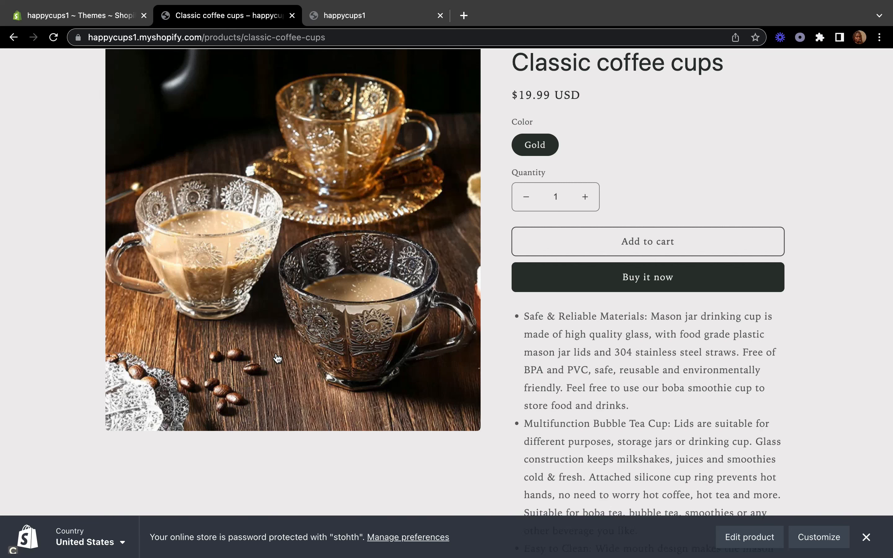
scroll(277, 358, up, 5)
scroll(277, 358, down, 5)
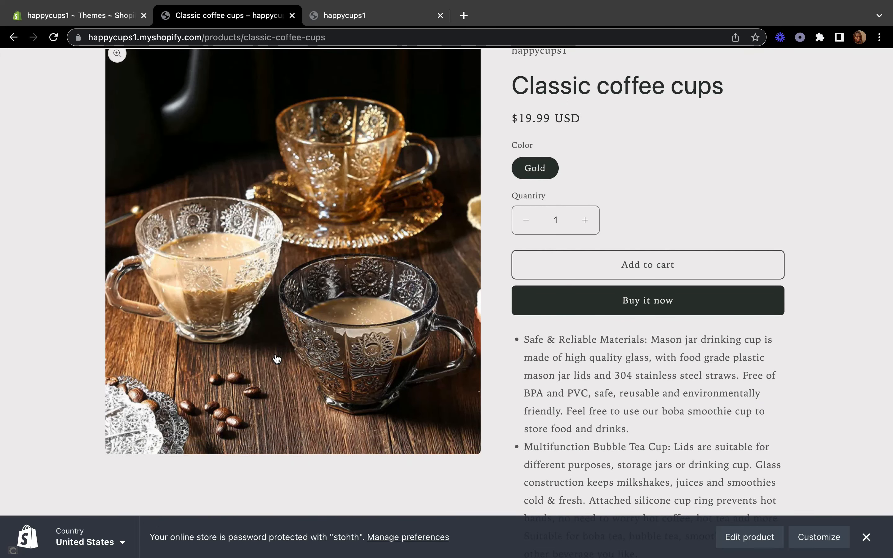
scroll(277, 359, up, 5)
scroll(277, 359, down, 4)
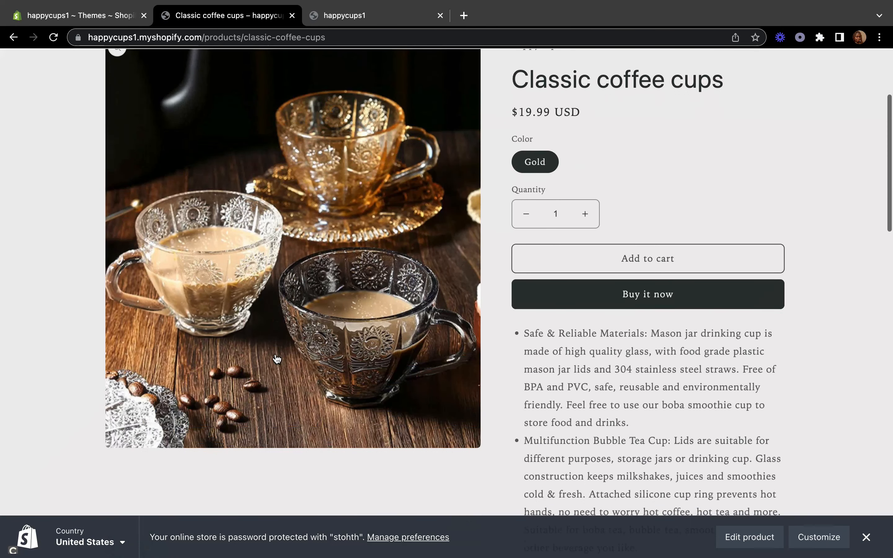
scroll(277, 359, up, 5)
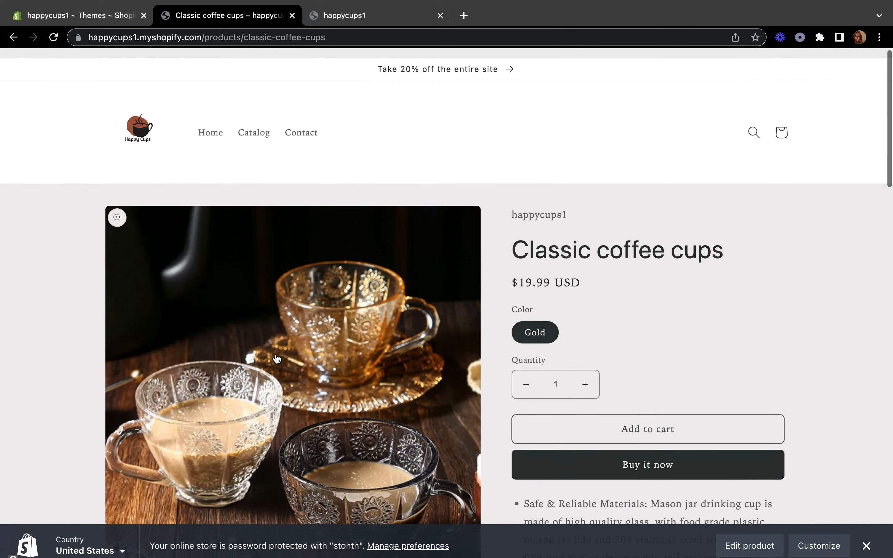
Check the Shopify admin briefly, return to the storefront and open its Contact page to view the form.
click(114, 15)
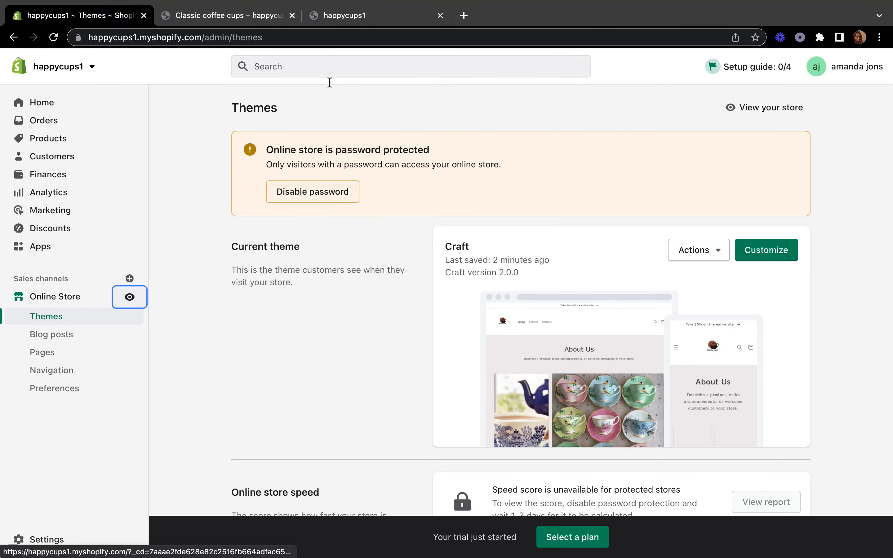
click(253, 13)
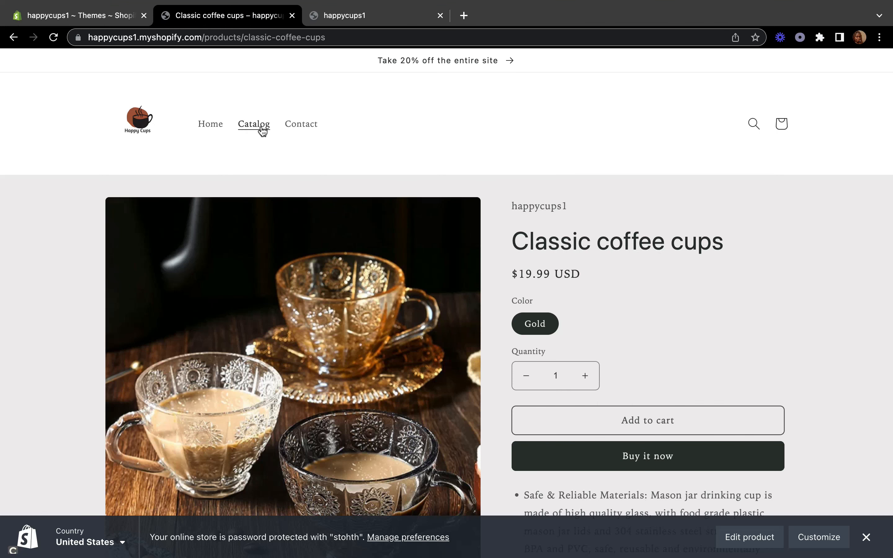
click(310, 130)
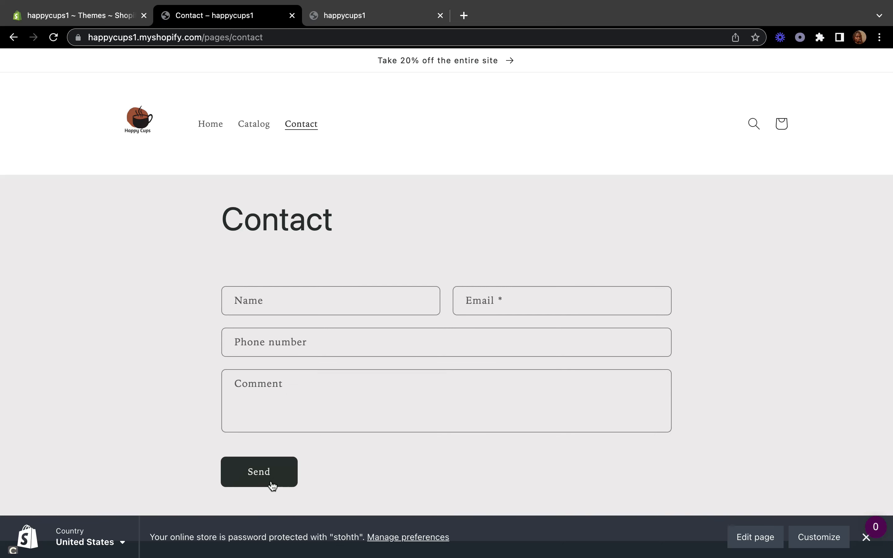
Return to the store's home page and review it down to the footer with the social links.
click(208, 135)
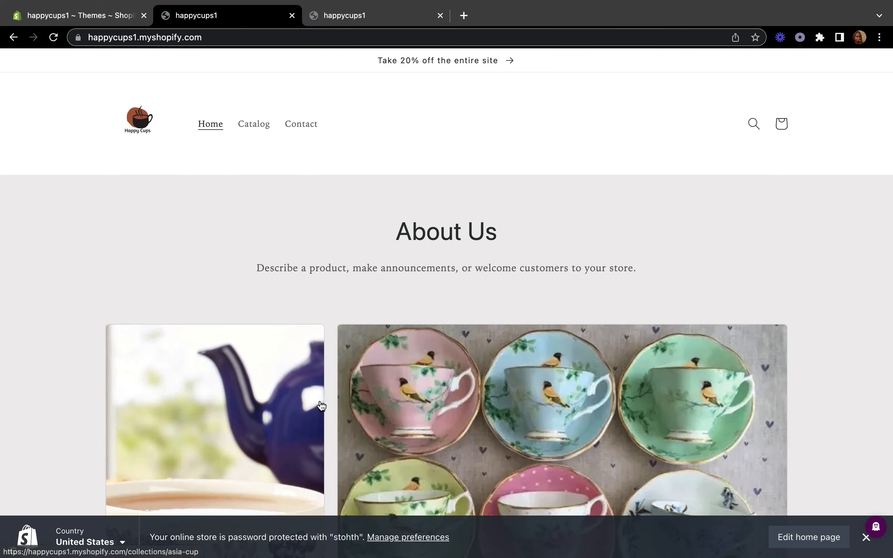
scroll(321, 405, down, 20)
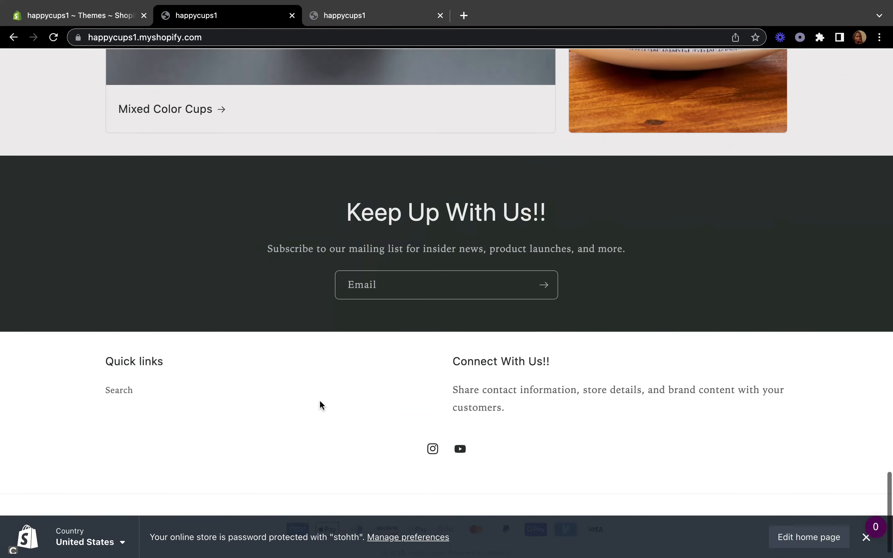
scroll(320, 405, up, 20)
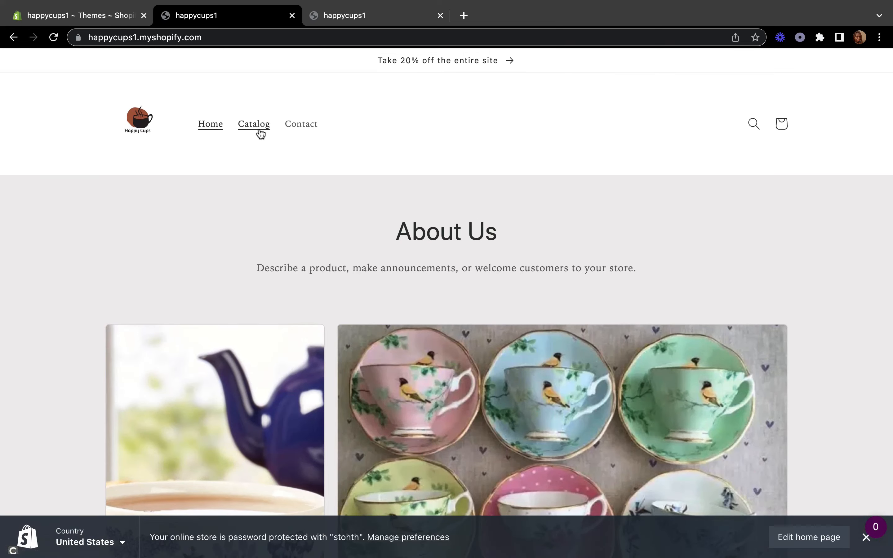
Open the store's Catalog page and review the full product list, the email signup section and the footer.
click(260, 133)
scroll(379, 300, down, 10)
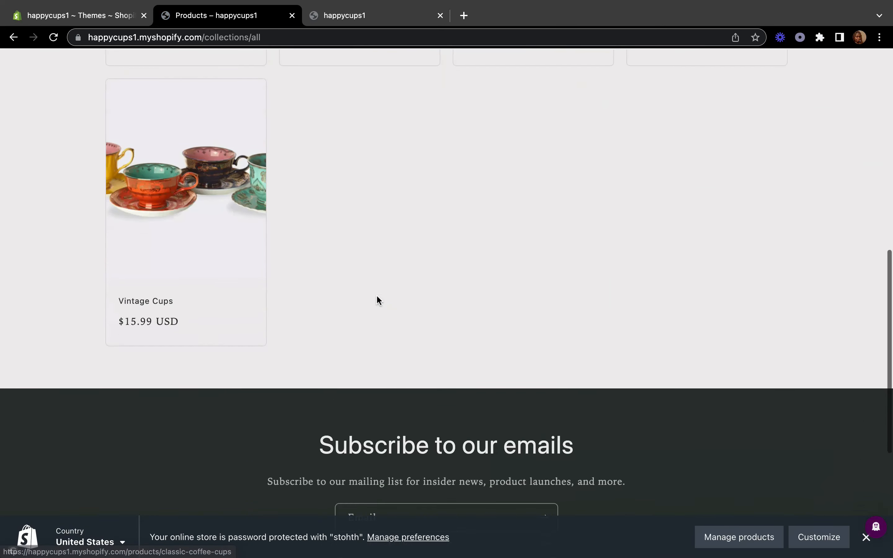
scroll(378, 300, up, 15)
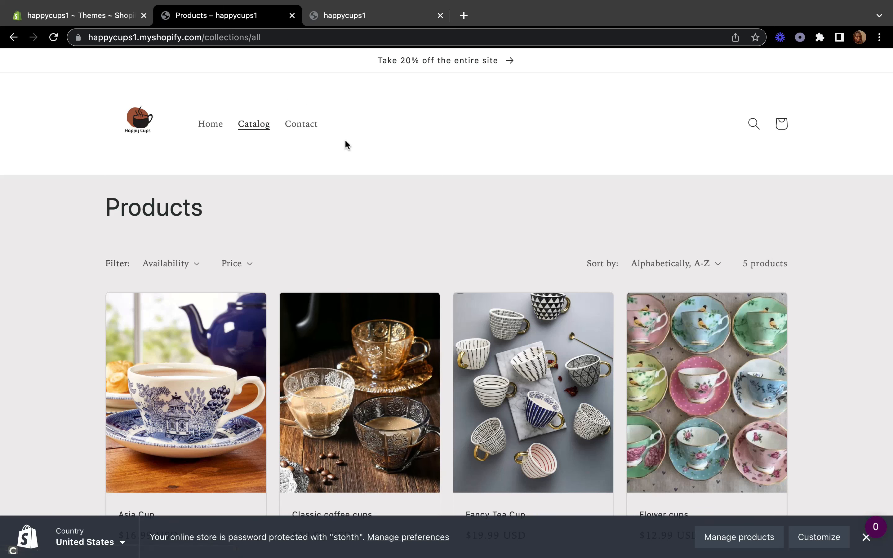
scroll(341, 189, down, 15)
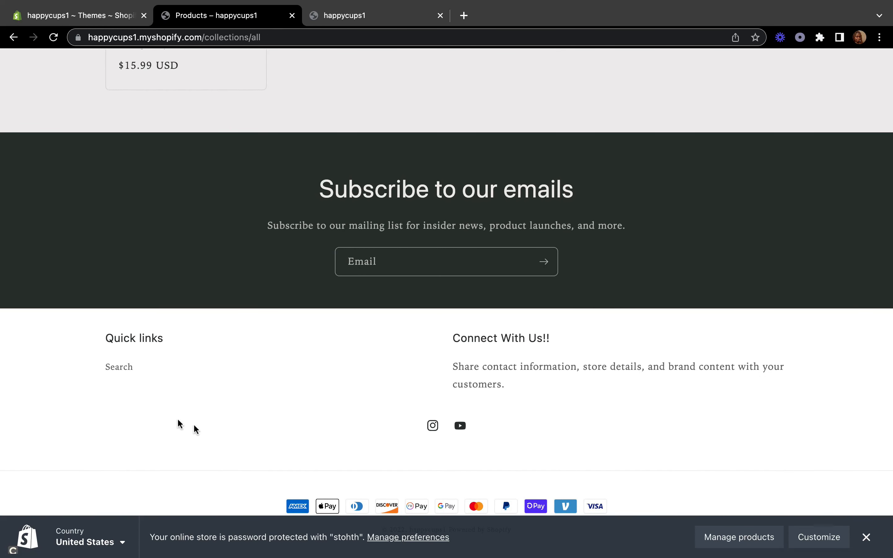
scroll(536, 436, up, 15)
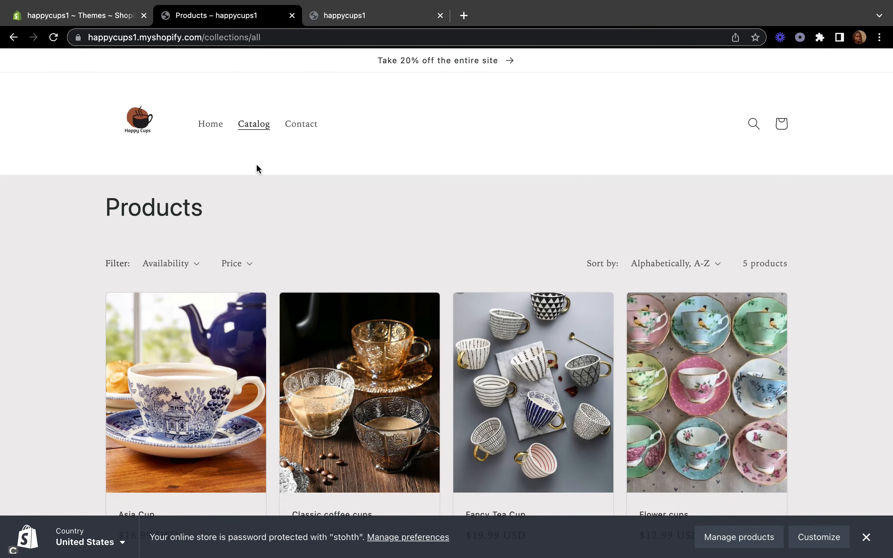
click(154, 208)
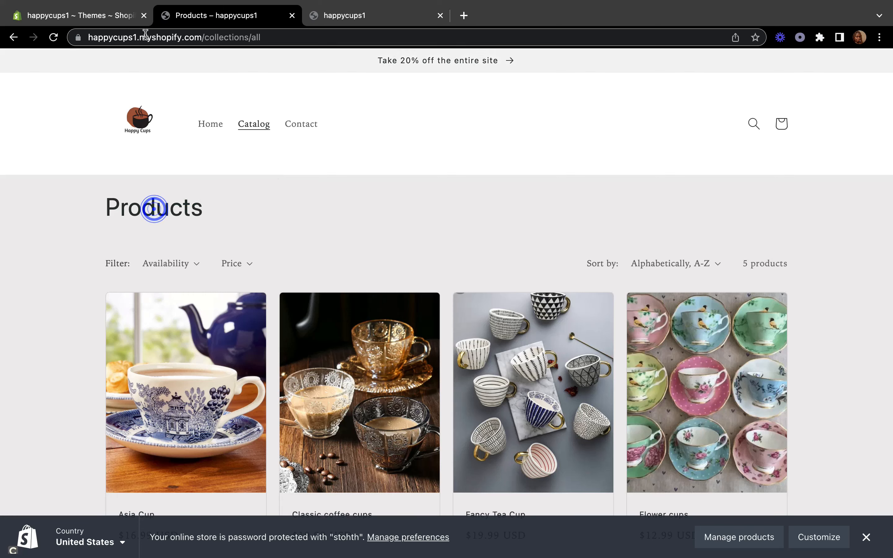
Switch back to the Shopify admin and review the current Craft theme and online store speed sections.
click(107, 20)
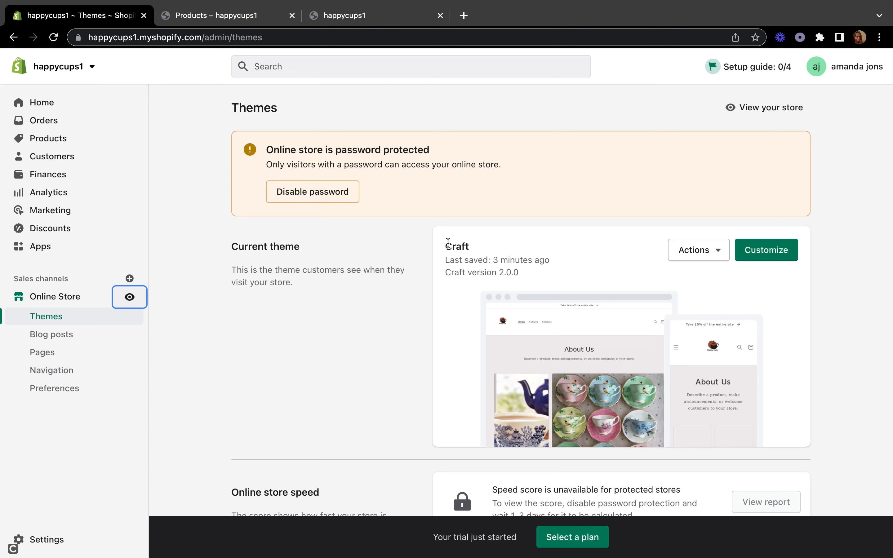
scroll(445, 254, down, 3)
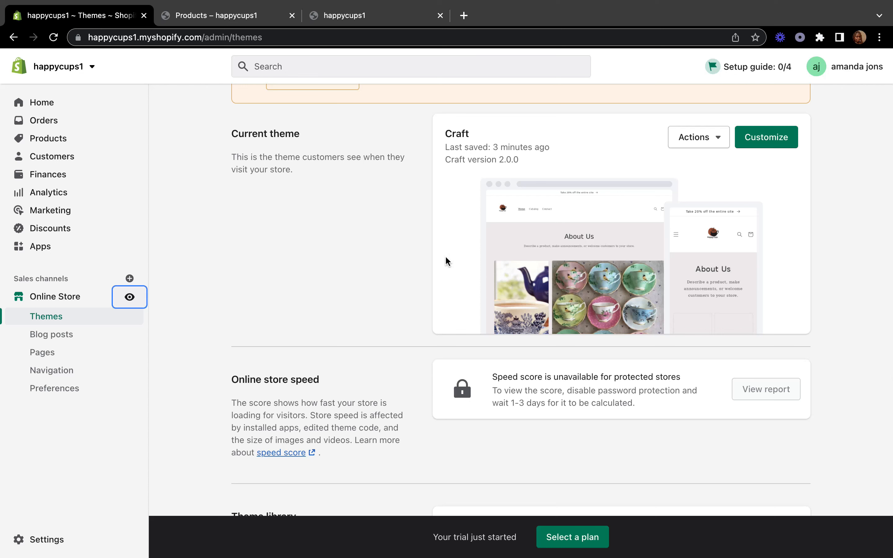
scroll(446, 258, up, 2)
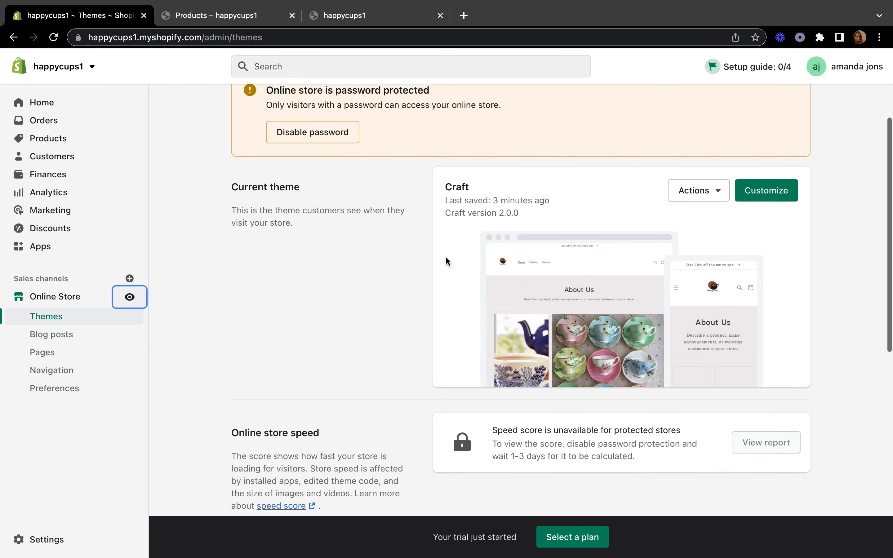
scroll(445, 256, up, 2)
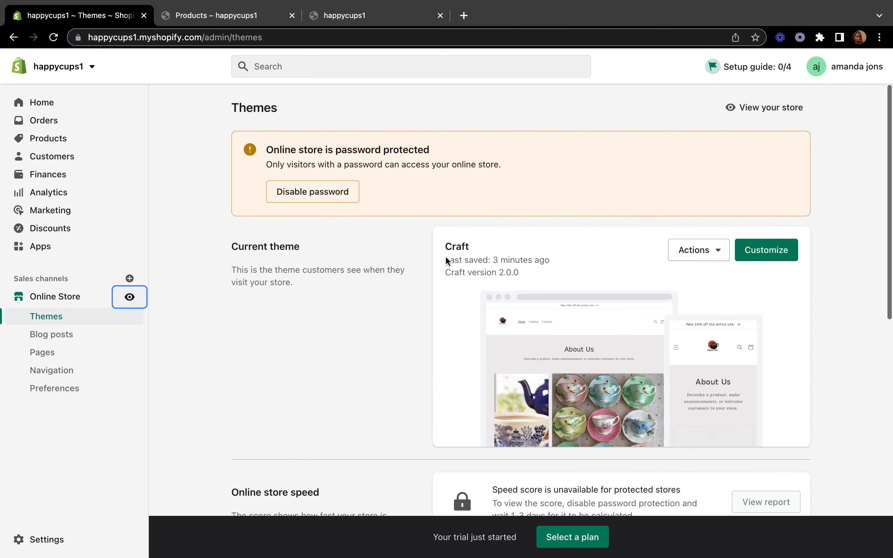